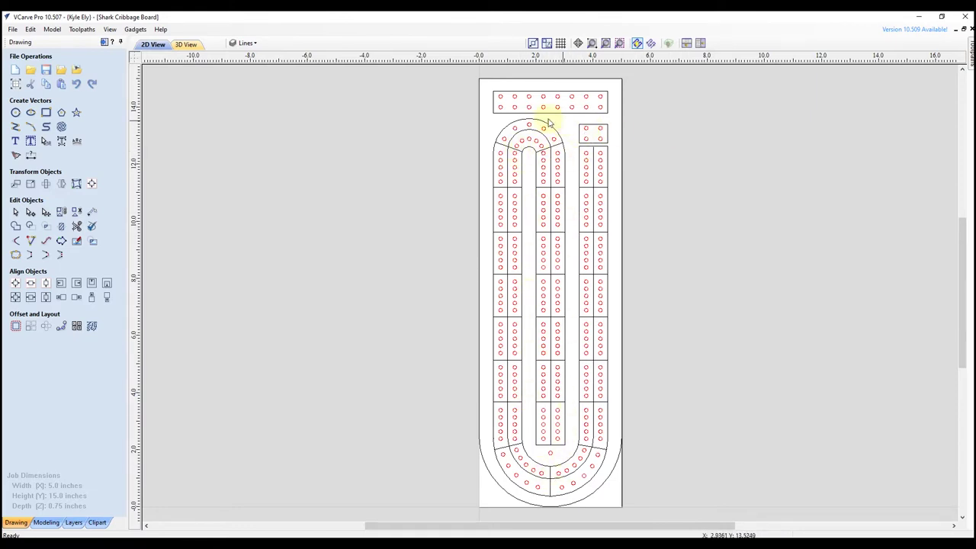
Open the existing lines v0625 V-Carve toolpath and recalculate it with its current settings, ignoring the unsuitable open vectors
key("alt+Tab")
left_click(105, 43)
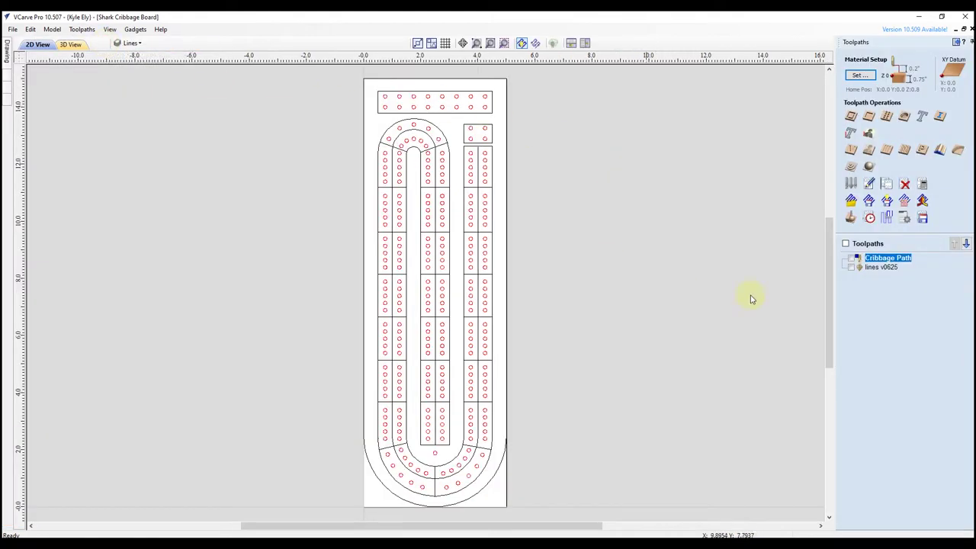
left_click(852, 258)
left_click(853, 259)
left_click(879, 267)
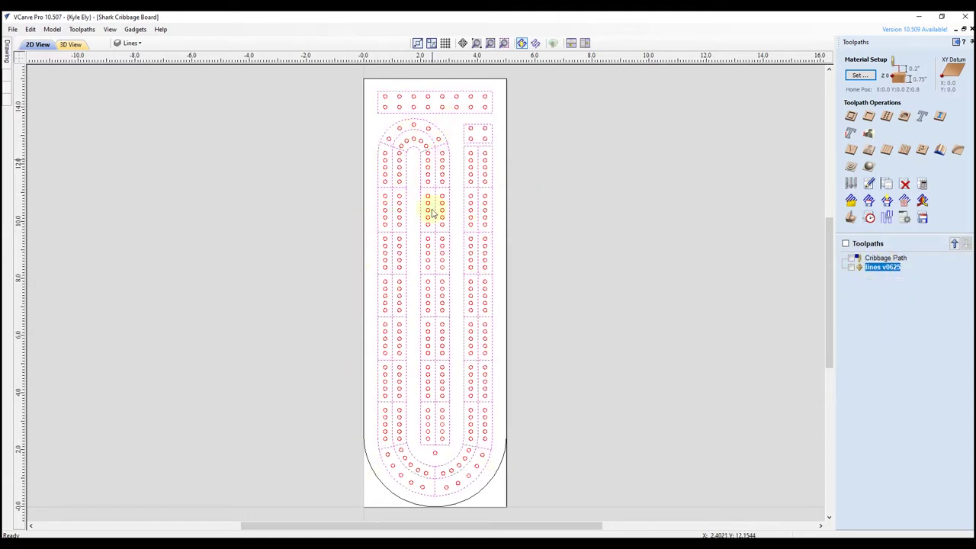
double_click(881, 263)
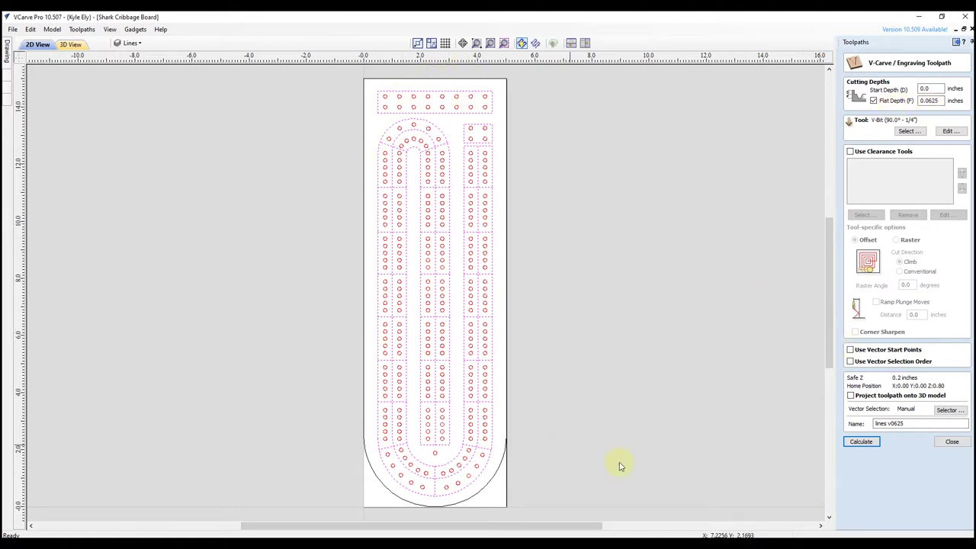
left_click(869, 443)
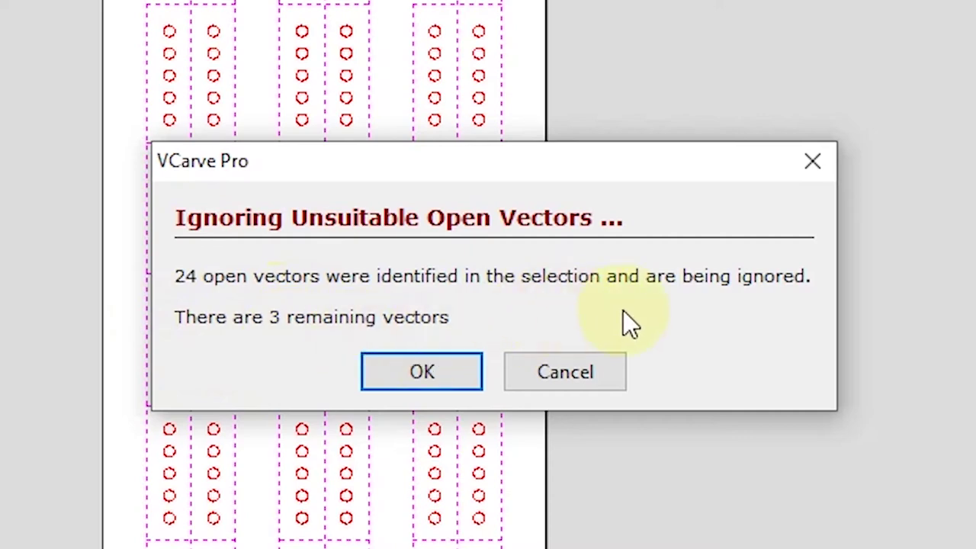
left_click(448, 371)
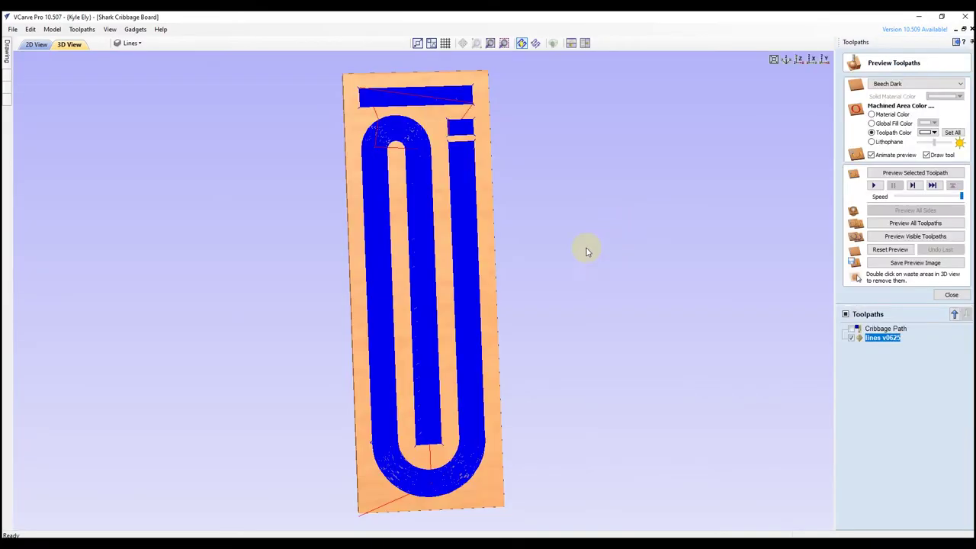
Simulate the lines v0625 toolpath on the 3D board, inspect the cut, and reset the preview
left_click_drag(436, 411, 435, 253)
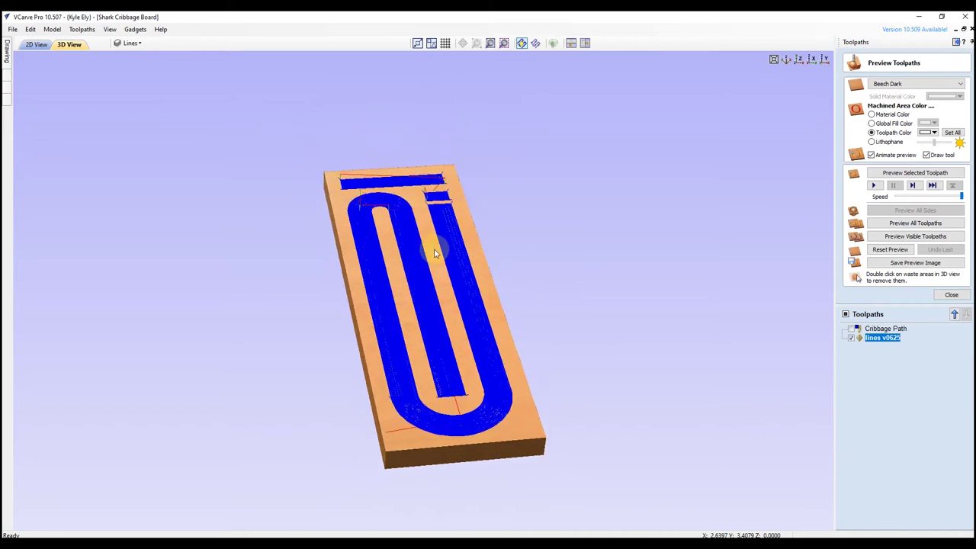
scroll(419, 396, "up", 5)
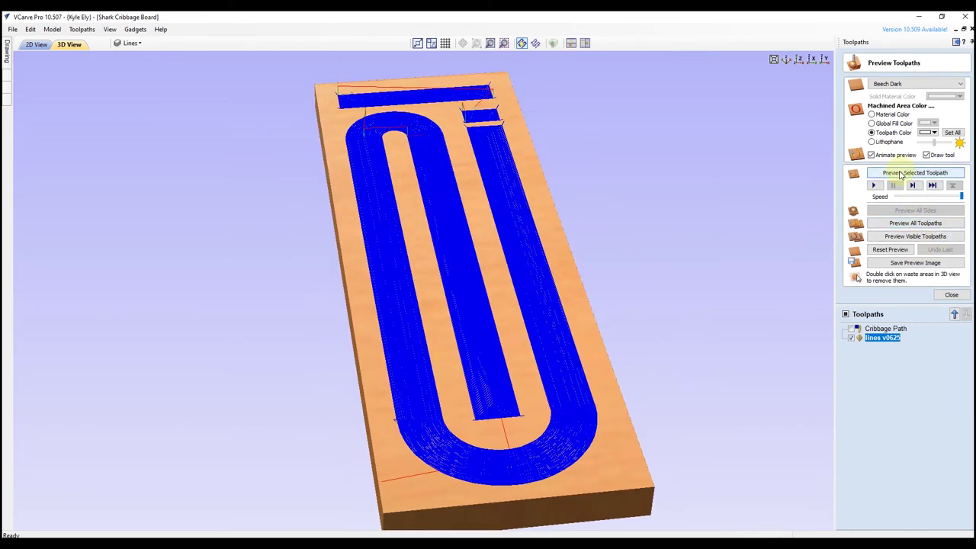
left_click(904, 173)
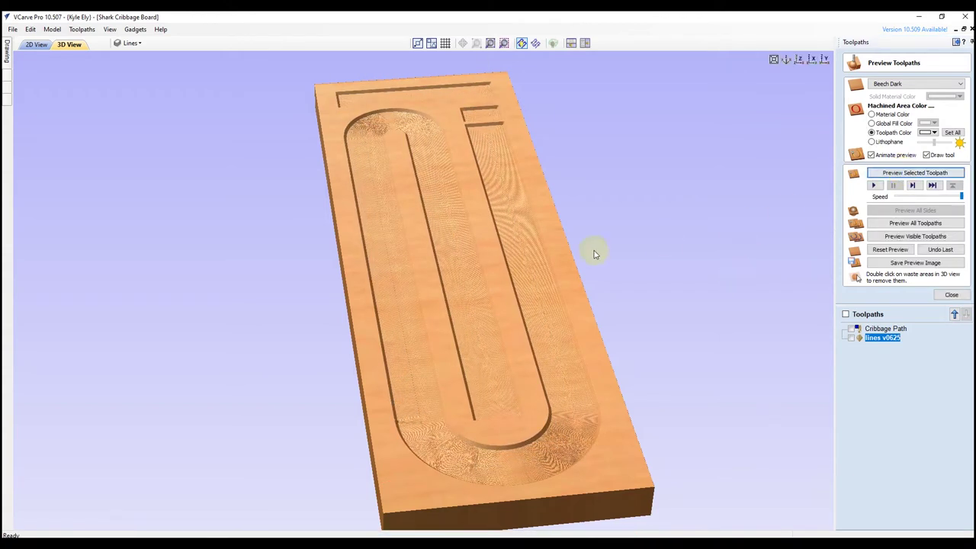
left_click_drag(448, 375, 480, 366)
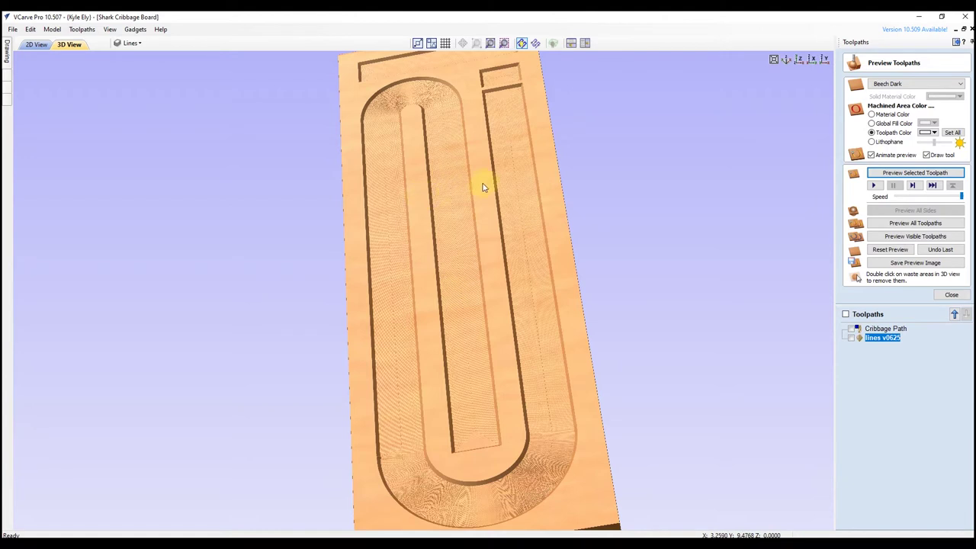
left_click(893, 250)
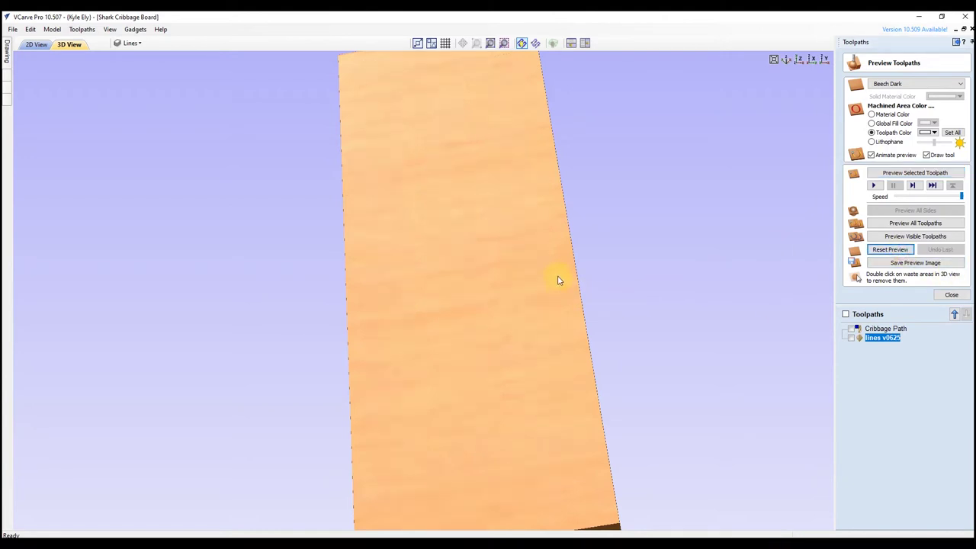
Start a 2D profile toolpath on the selected board lines in the 2D view and assign the V-Bit (90 deg 0.5") tool
left_click(33, 45)
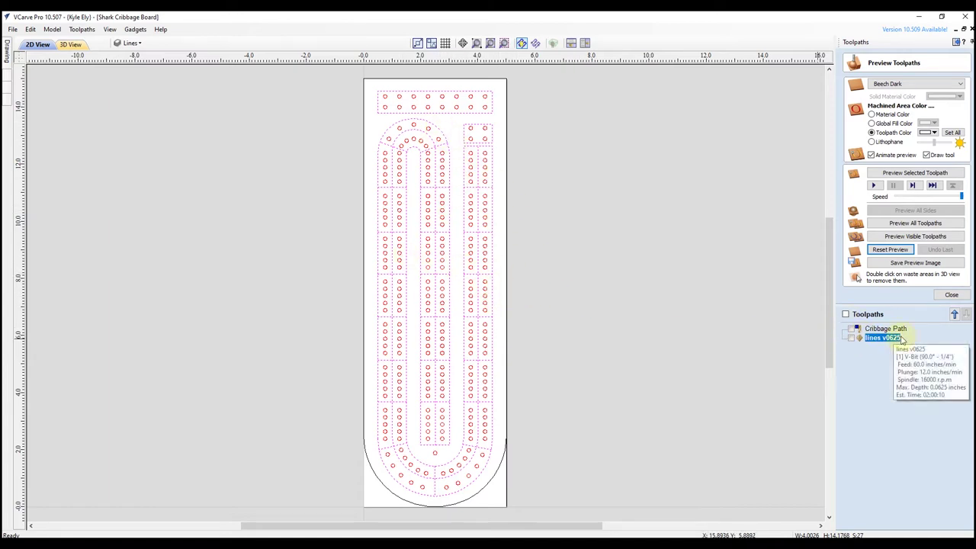
left_click(951, 296)
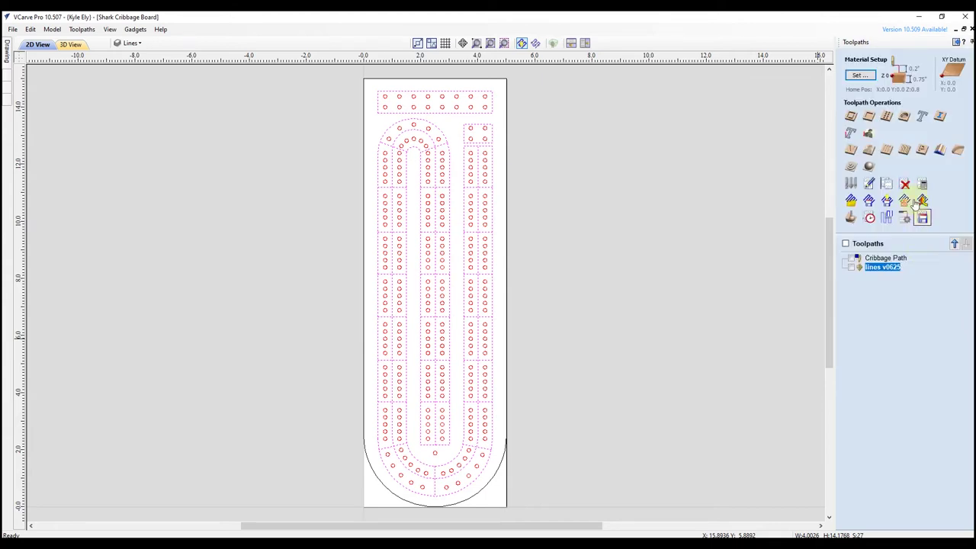
left_click(851, 116)
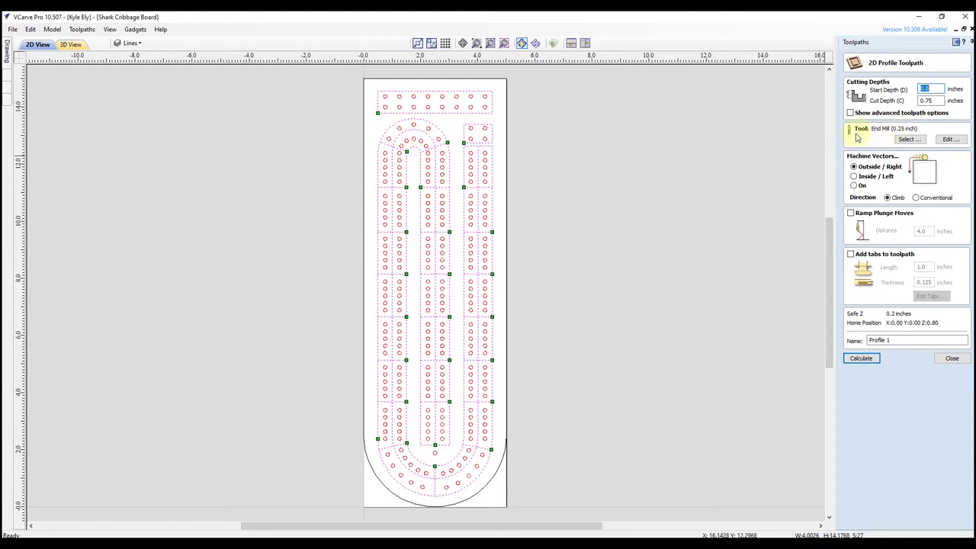
left_click(908, 140)
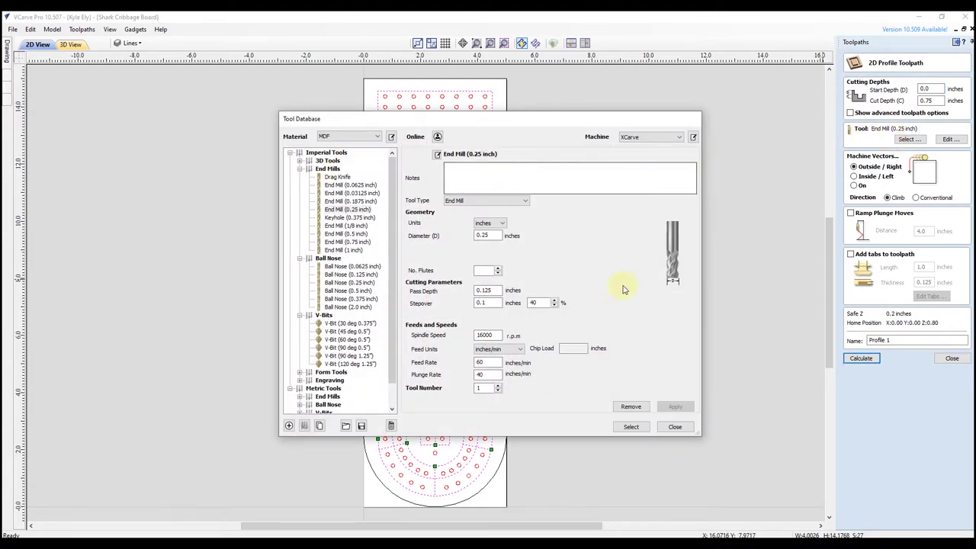
left_click(342, 348)
left_click(633, 425)
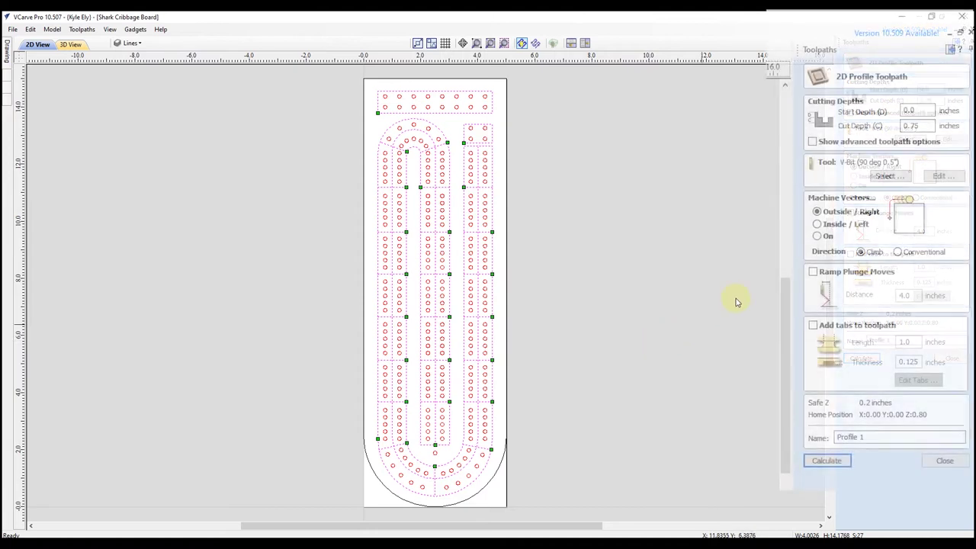
Set the profile's cut depth to 0.0625 inches, machine on the vectors, and calculate the toolpath
left_click(919, 127)
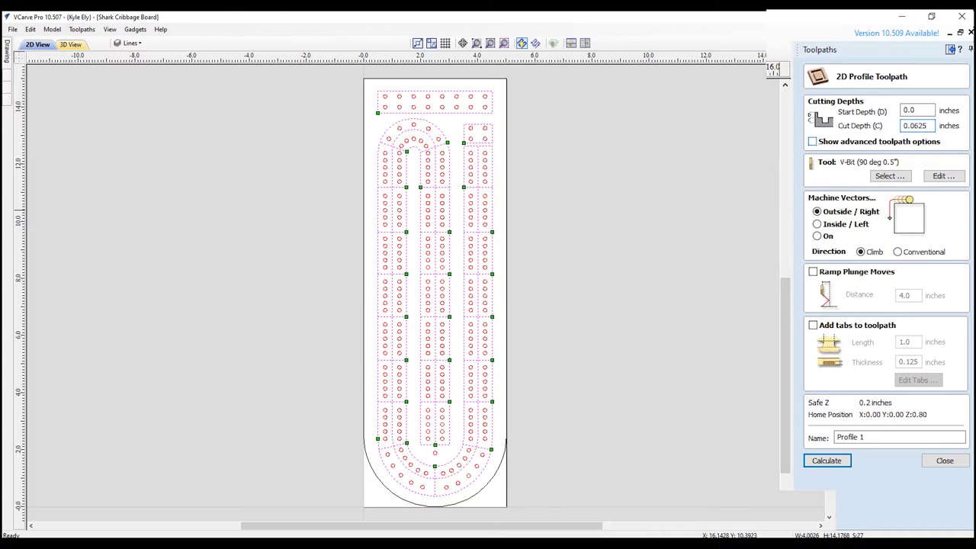
left_click(818, 237)
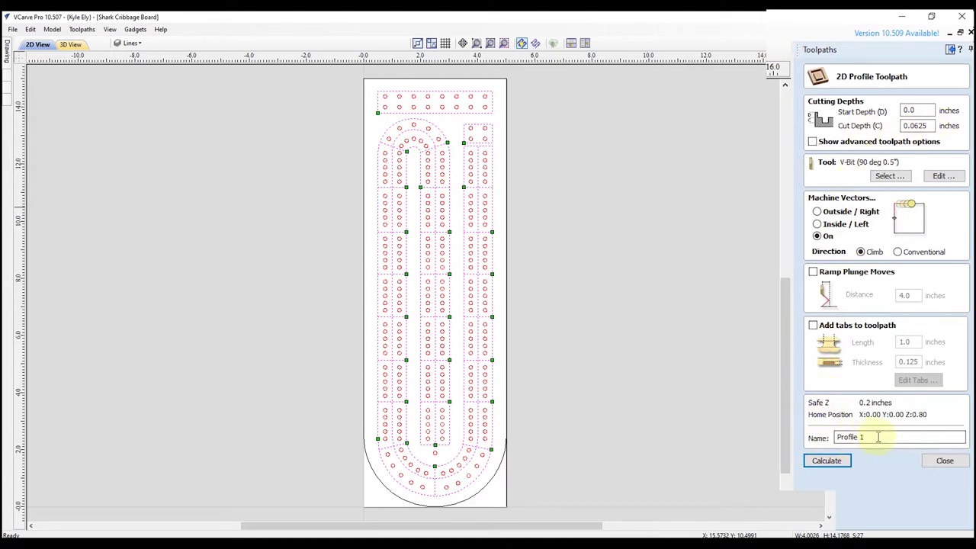
left_click(827, 464)
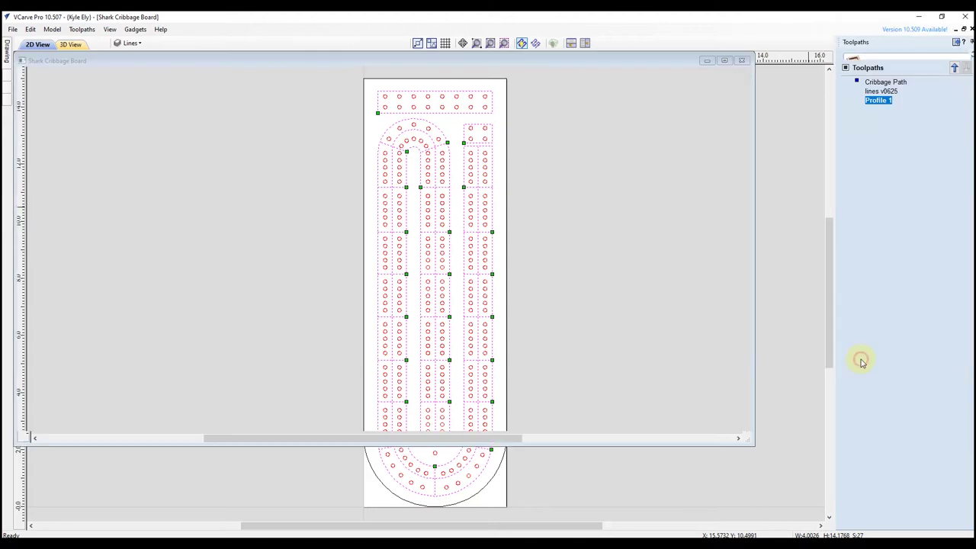
Simulate the Profile 1 toolpath on the 3D board and examine the carved grooves up close
left_click_drag(476, 374, 527, 383)
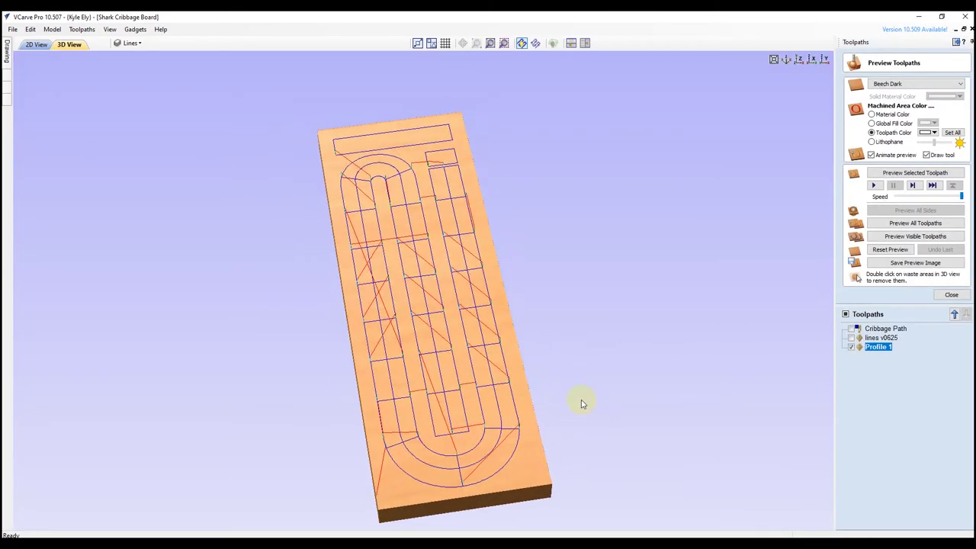
left_click(908, 174)
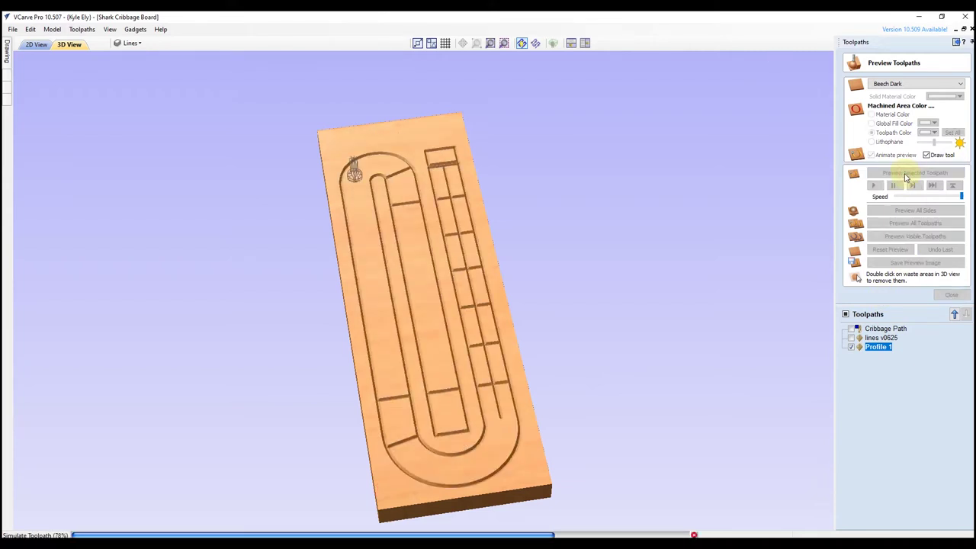
left_click_drag(492, 321, 477, 353)
scroll(479, 432, "up", 4)
scroll(409, 261, "up", 5)
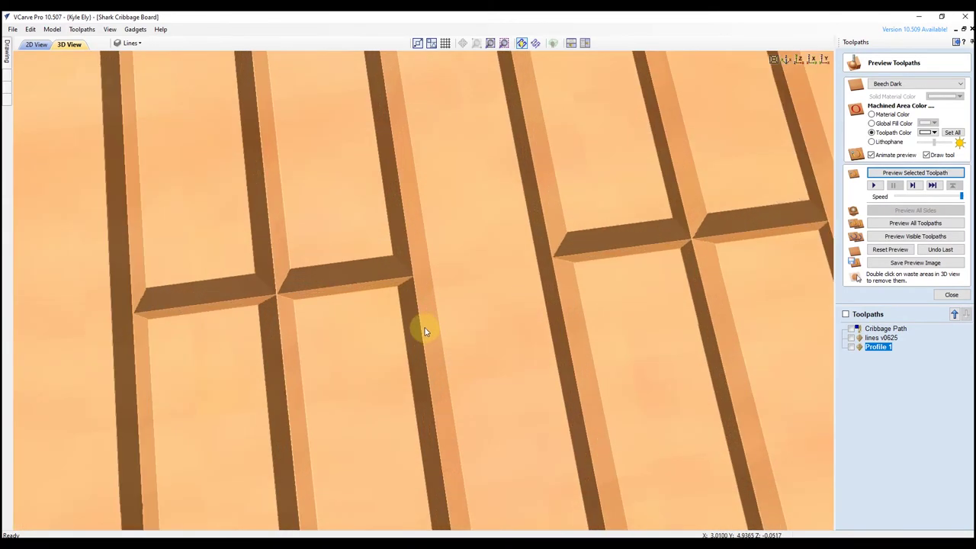
scroll(425, 330, "down", 2)
scroll(424, 331, "down", 3)
left_click_drag(424, 305, 427, 366)
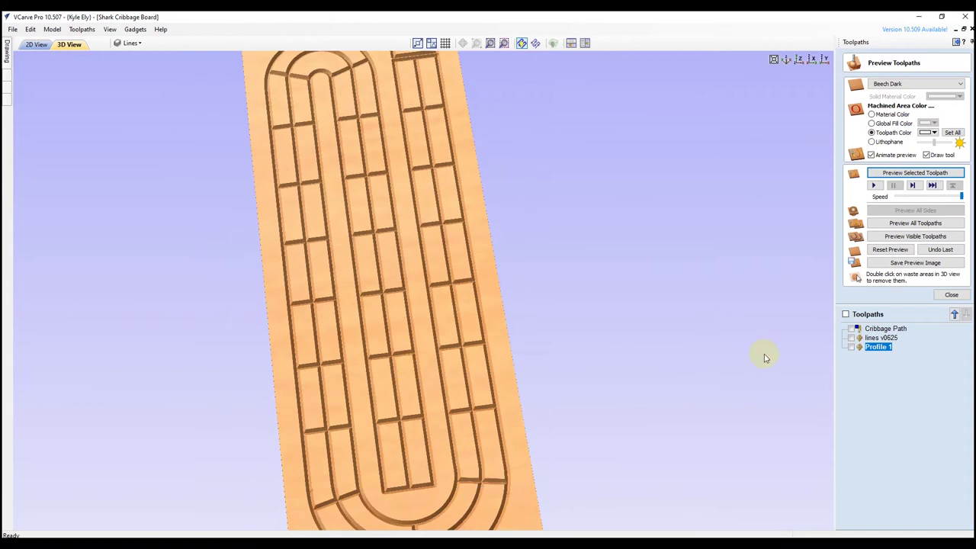
Simulate the Cribbage Path toolpath on the board and examine how close the peg holes sit to the carved lines
left_click(884, 330)
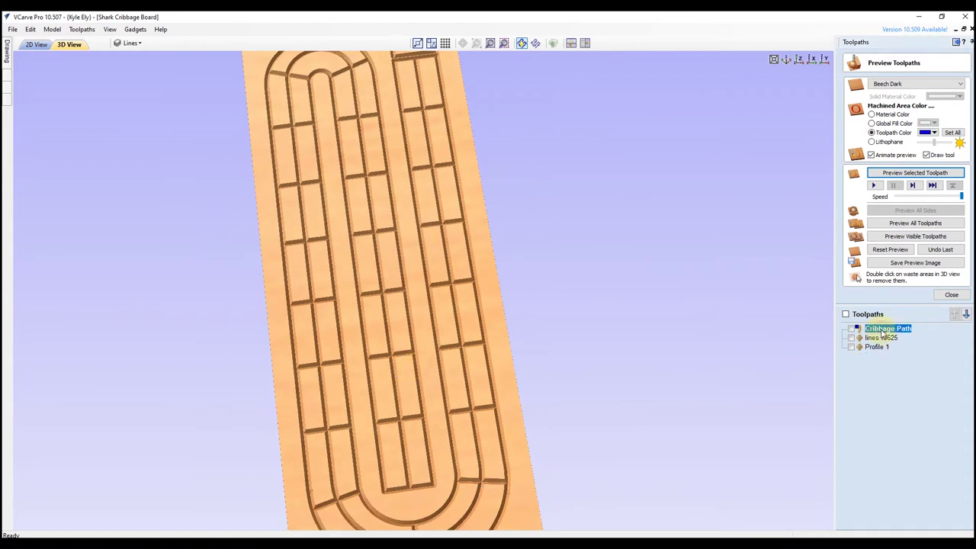
left_click(912, 173)
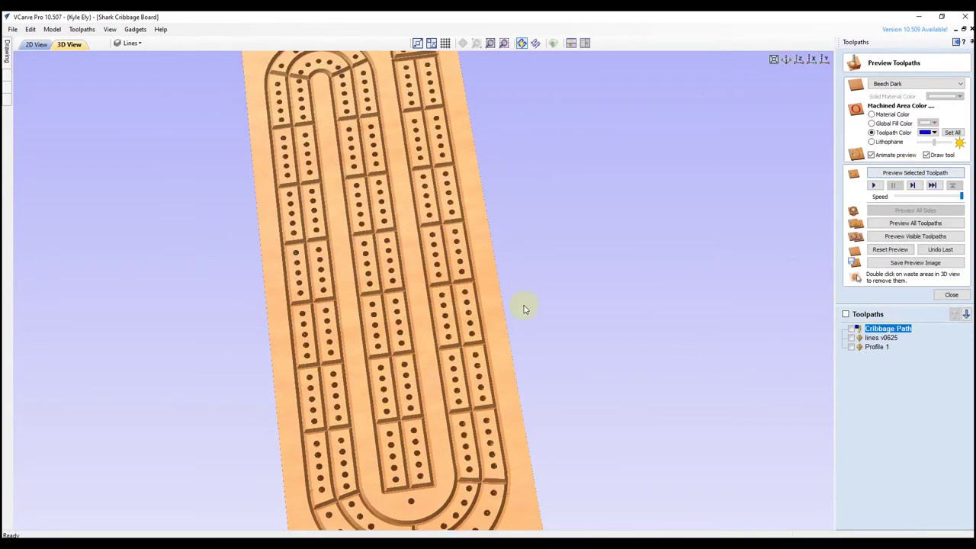
left_click_drag(349, 207, 427, 268)
scroll(462, 196, "up", 5)
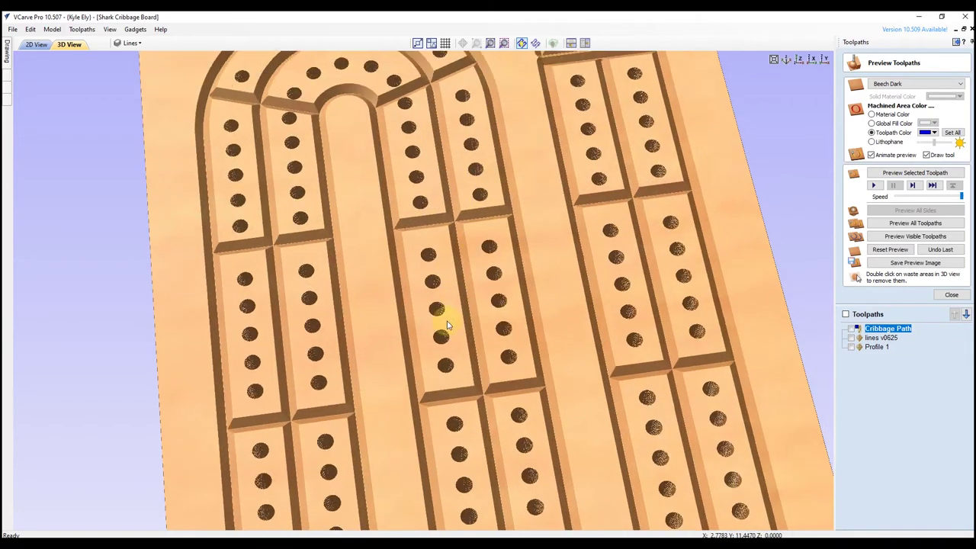
scroll(473, 282, "down", 4)
scroll(388, 266, "up", 5)
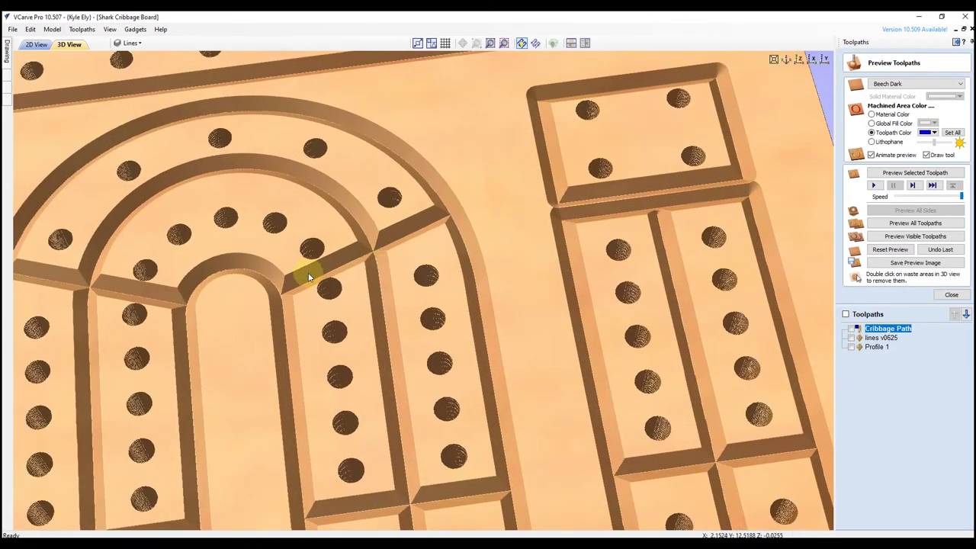
scroll(328, 283, "up", 4)
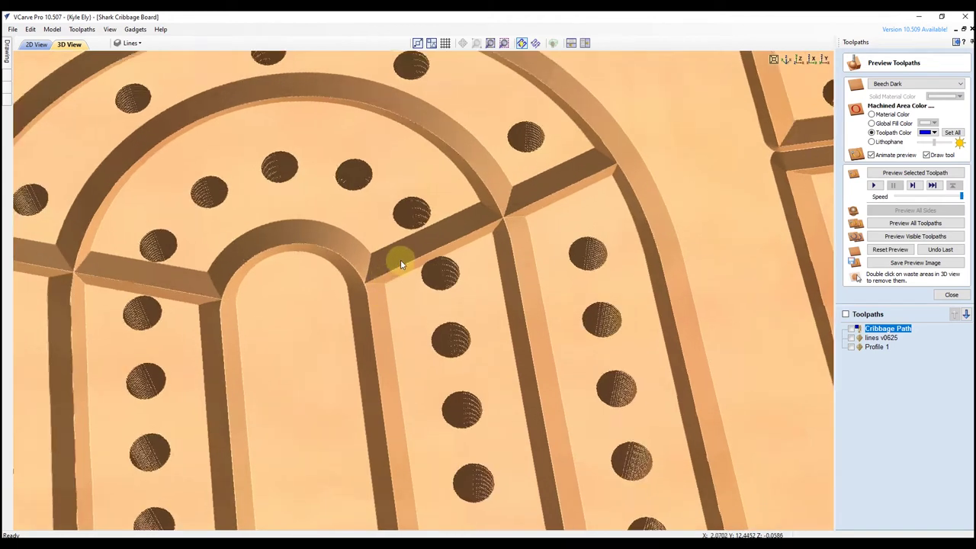
scroll(393, 268, "up", 2)
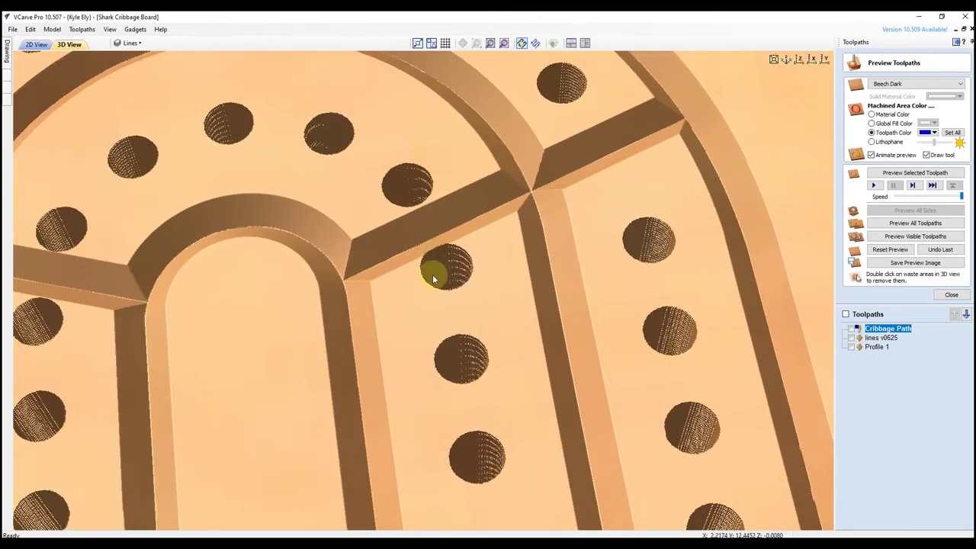
scroll(379, 262, "down", 5)
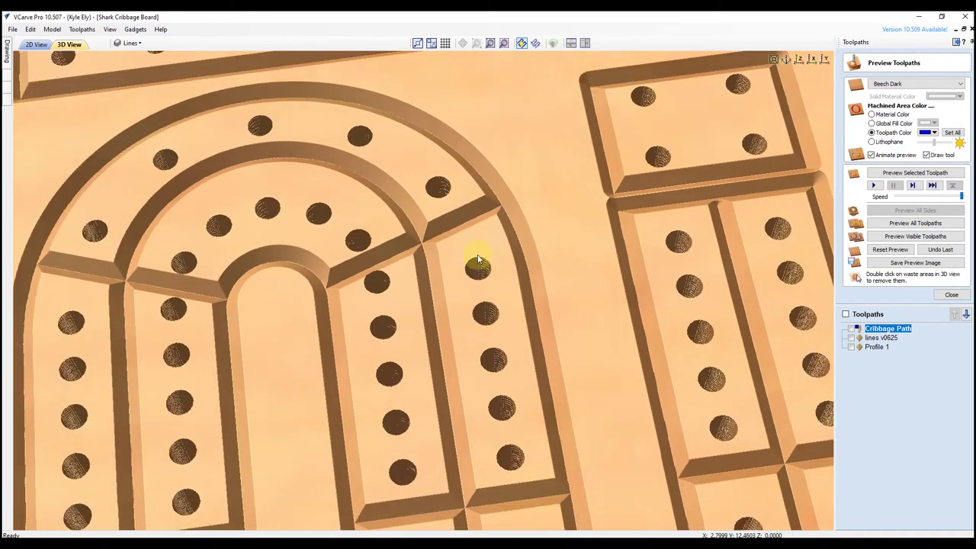
scroll(489, 260, "down", 3)
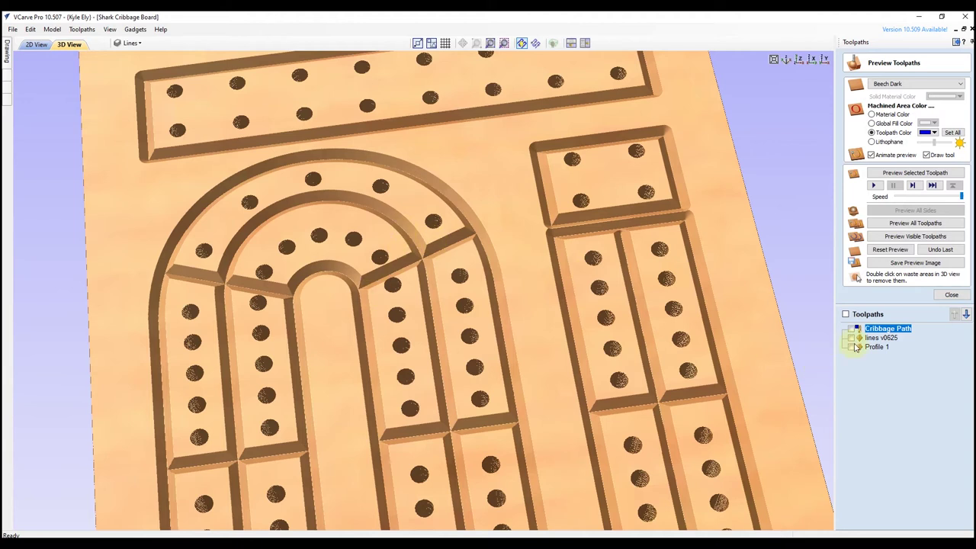
Change the Profile 1 toolpath's cut depth to 0.02 inches and recalculate it
mouse_move(878, 351)
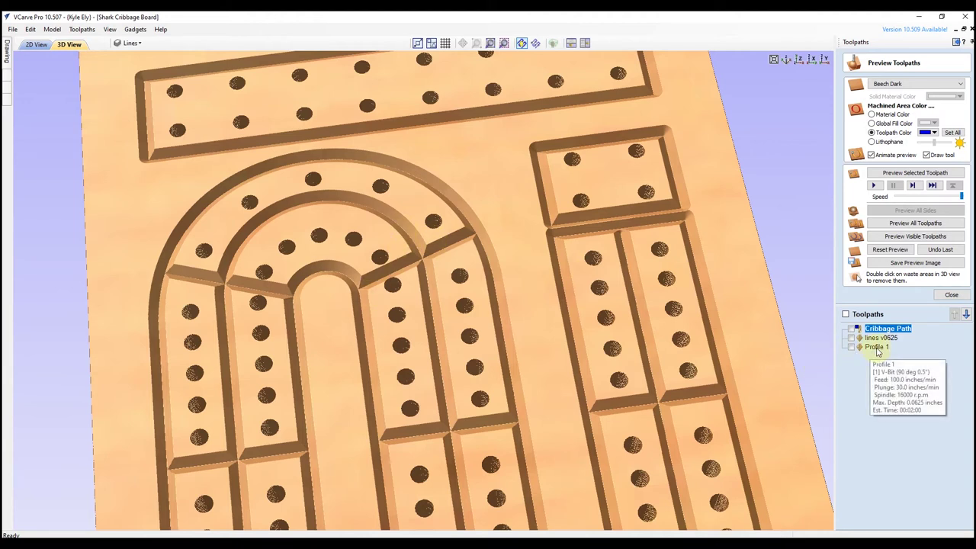
double_click(877, 348)
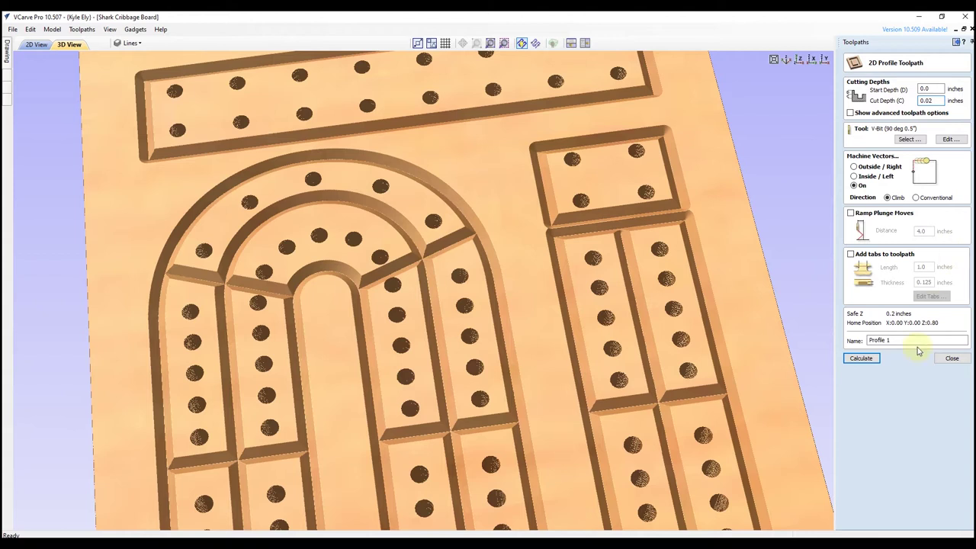
left_click(861, 358)
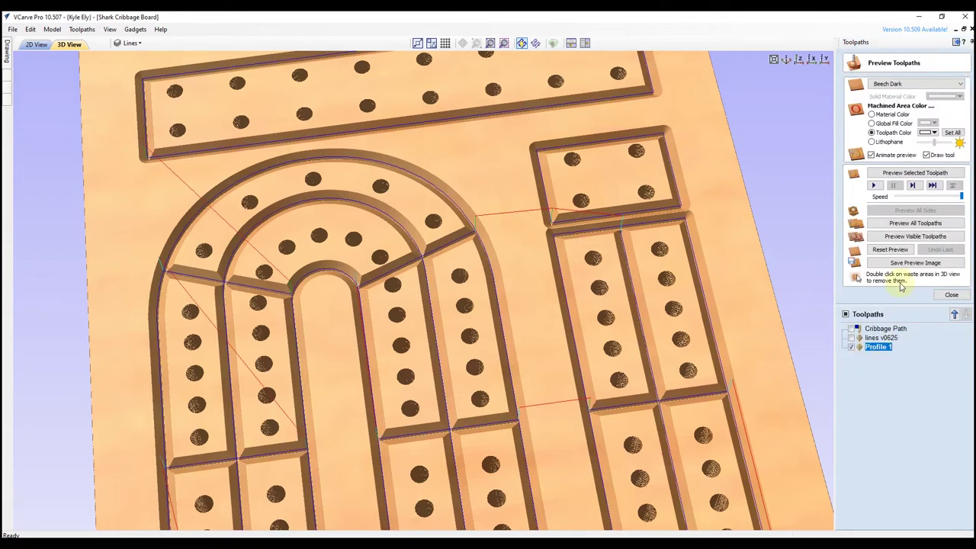
Simulate the Cribbage Path and Profile 1 toolpaths together on a freshly reset board and examine the grooves around the peg holes
left_click(890, 250)
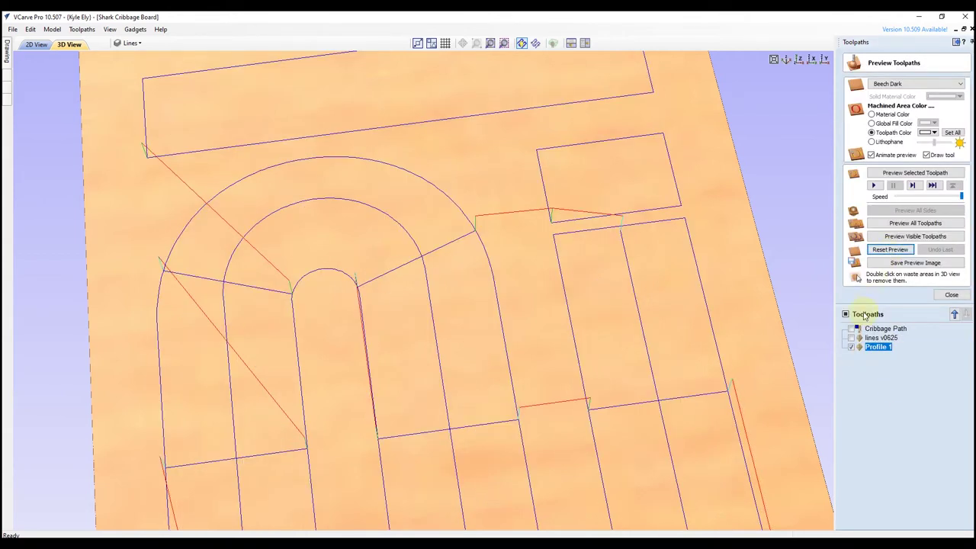
left_click(849, 329)
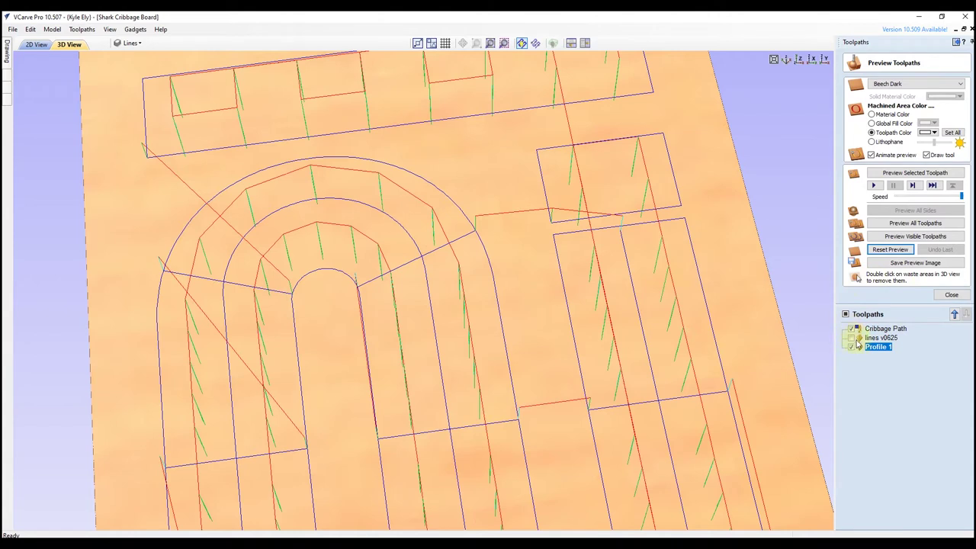
left_click(913, 238)
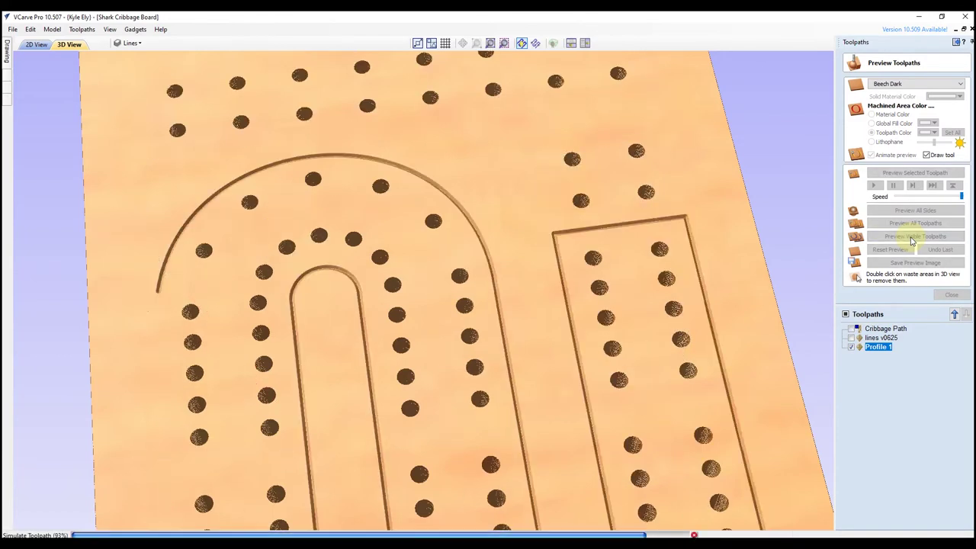
scroll(333, 322, "up", 6)
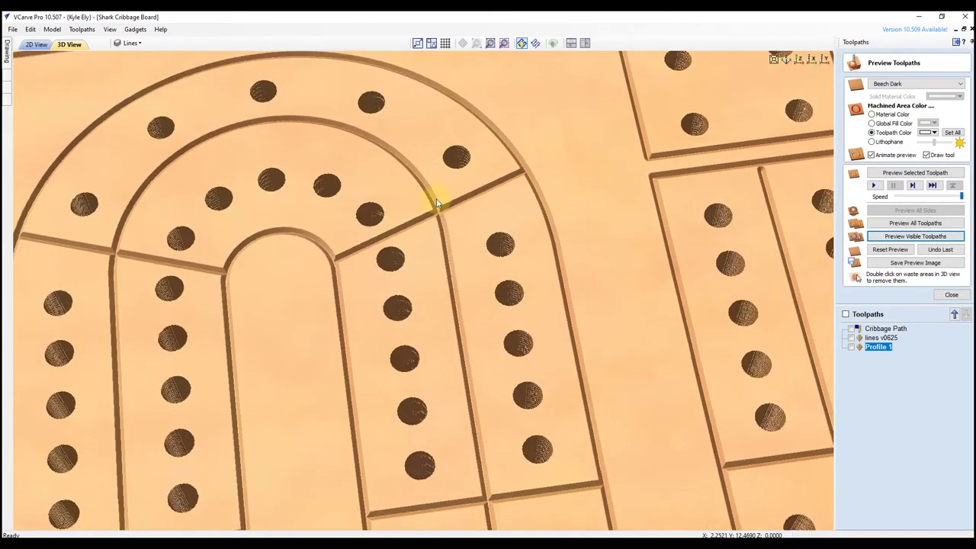
middle_click_drag(468, 344, 504, 272)
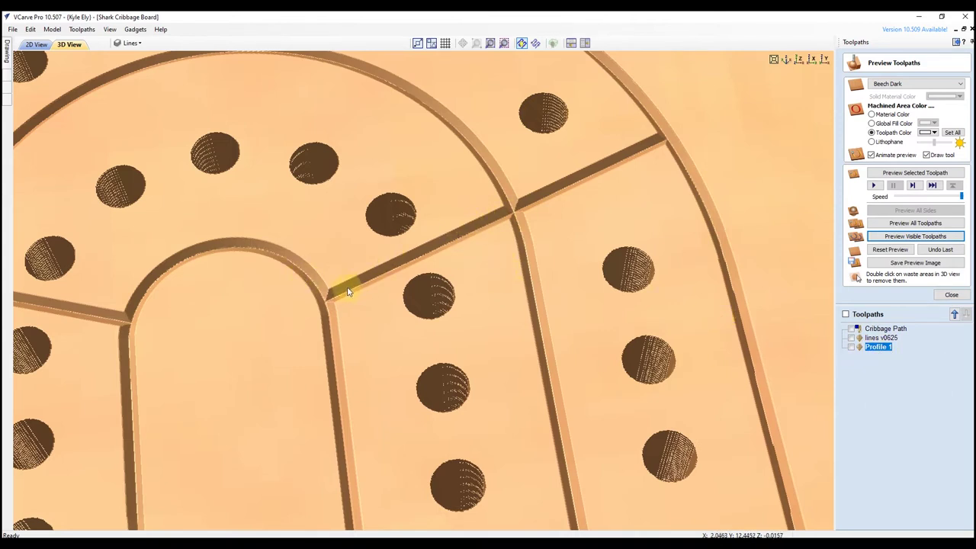
middle_click_drag(583, 254, 453, 231)
scroll(388, 211, "up", 3)
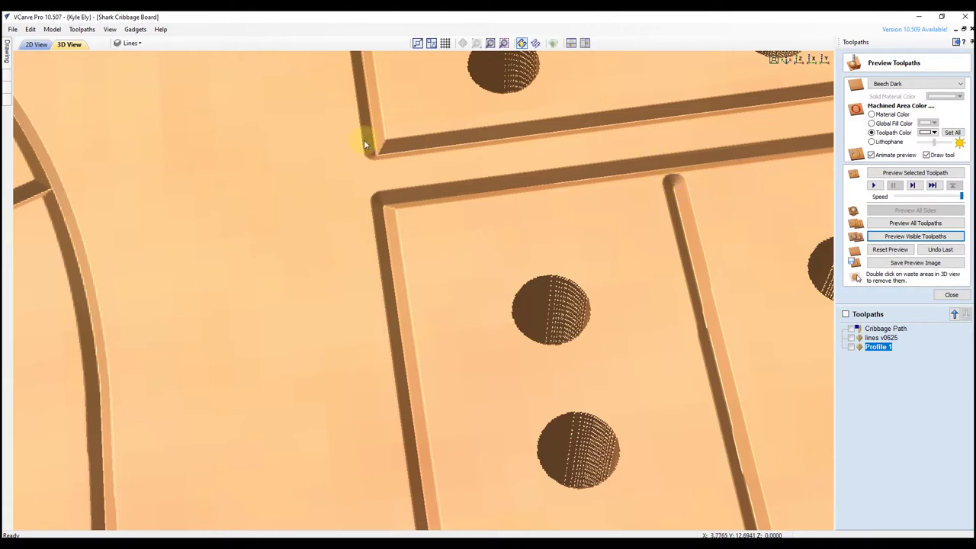
In the 2D drawing, extend the upper end node of the right-hand track's centre divider line past the track's top edge
left_click(37, 46)
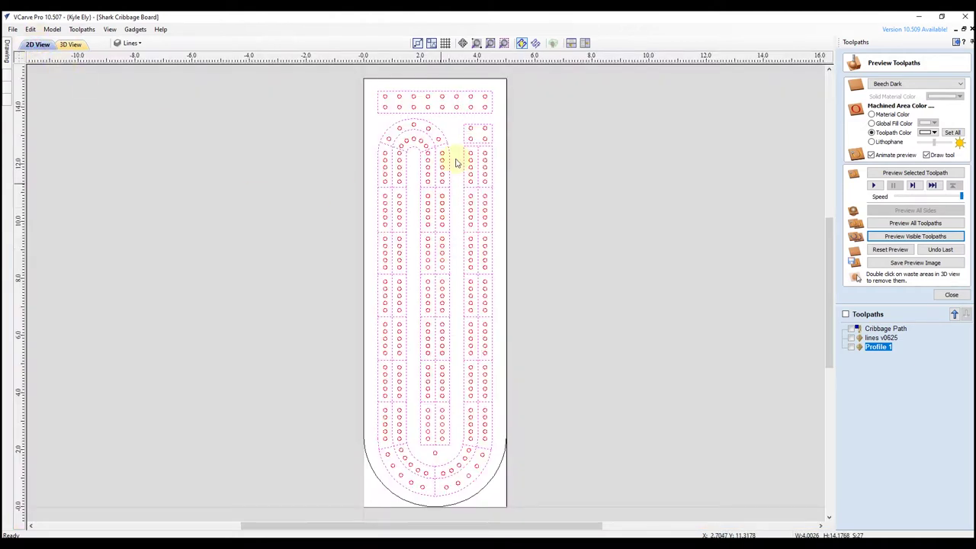
scroll(489, 135, "up", 5)
scroll(513, 192, "up", 2)
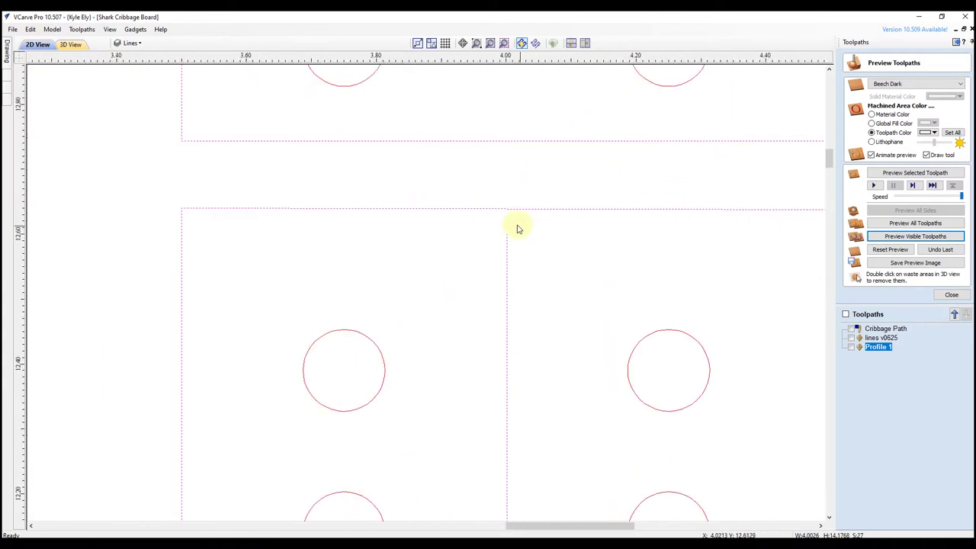
left_click(460, 236)
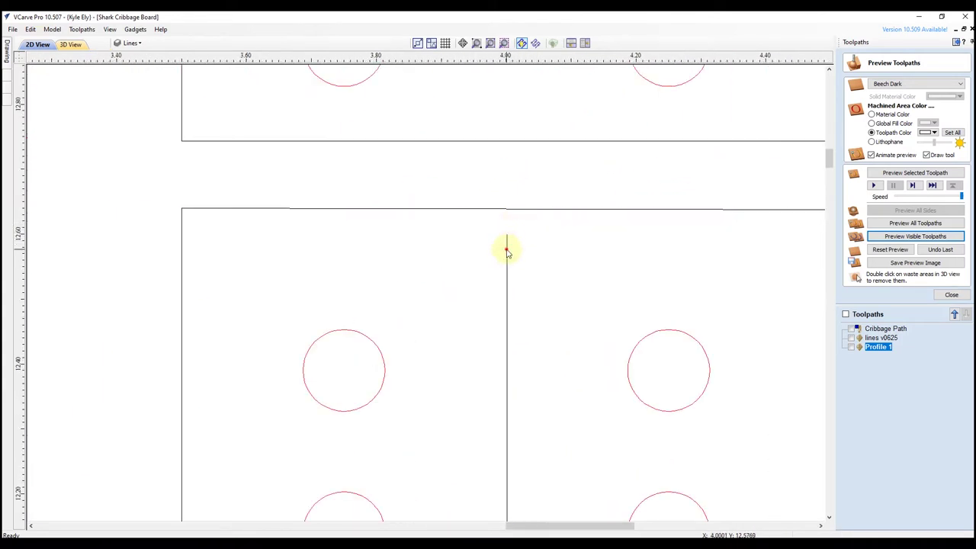
scroll(507, 236, "down", 6)
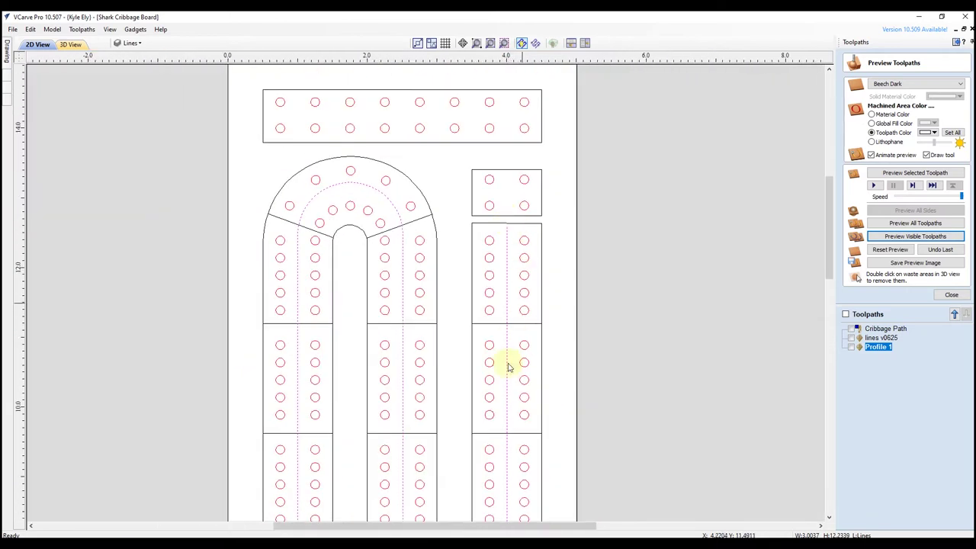
scroll(519, 209, "up", 8)
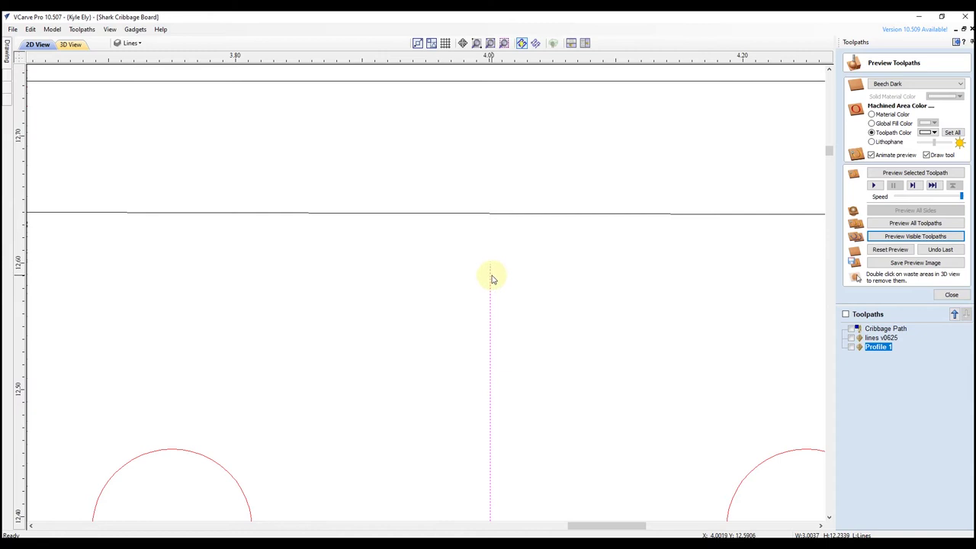
key("n")
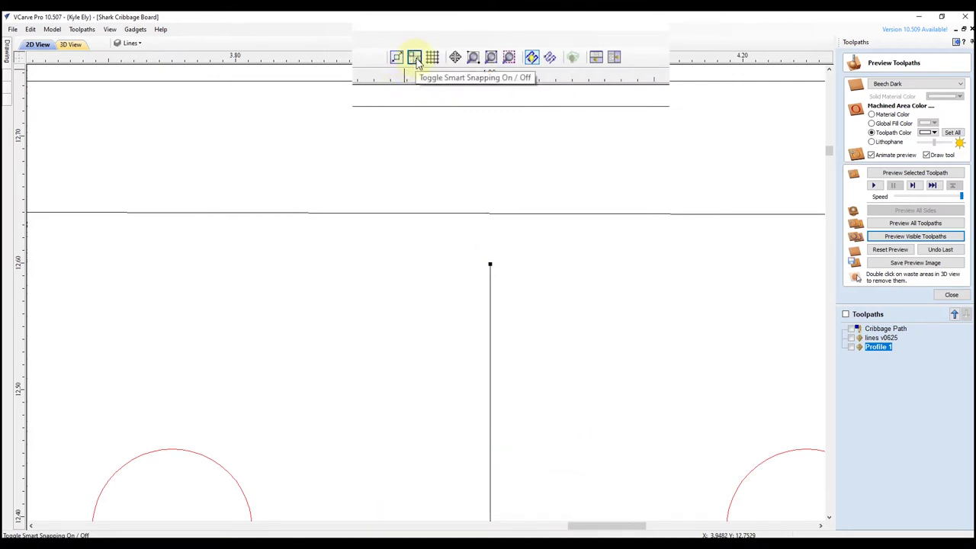
scroll(496, 255, "down", 2)
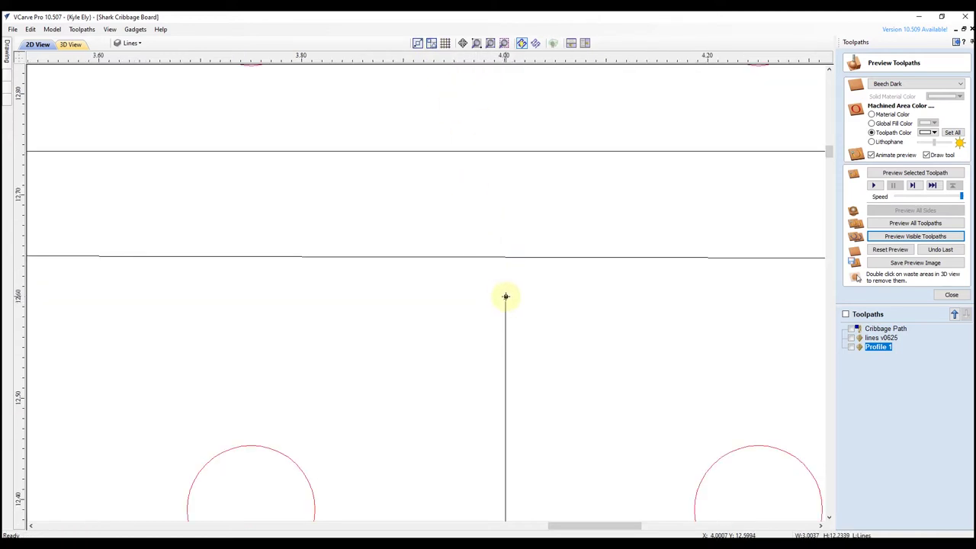
left_click_drag(506, 295, 506, 211)
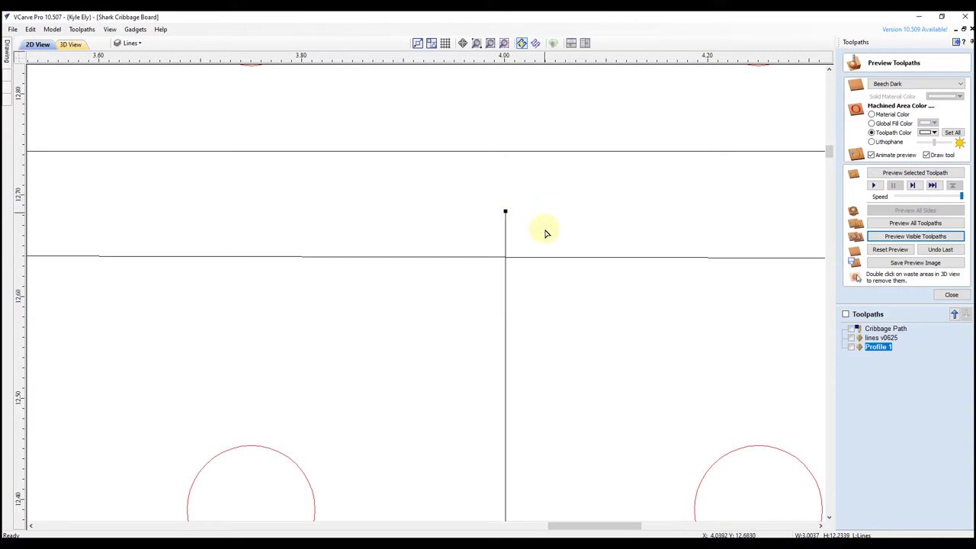
Trim the divider line's overhang above the track's top edge with Interactive Vector Trim, and return to the toolpaths
left_click(958, 42)
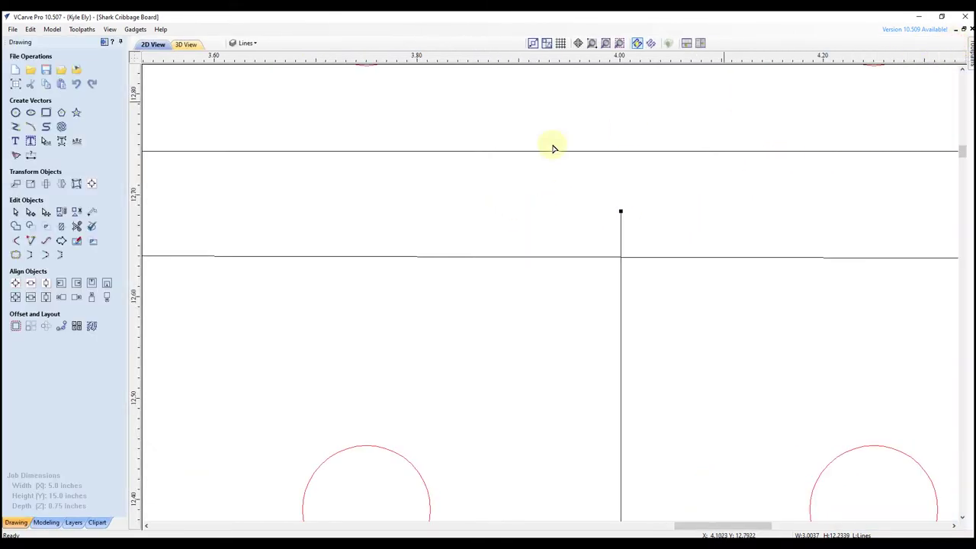
left_click(75, 226)
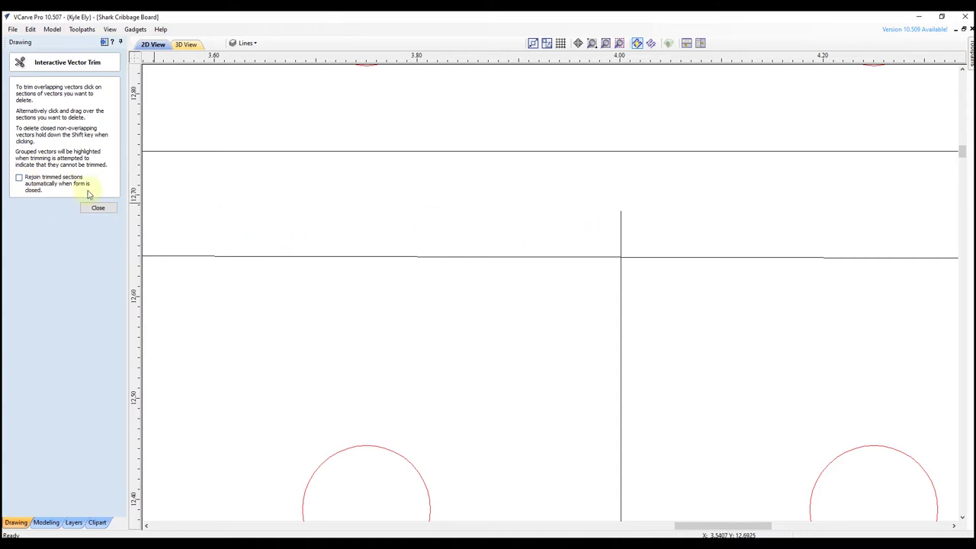
left_click(622, 215)
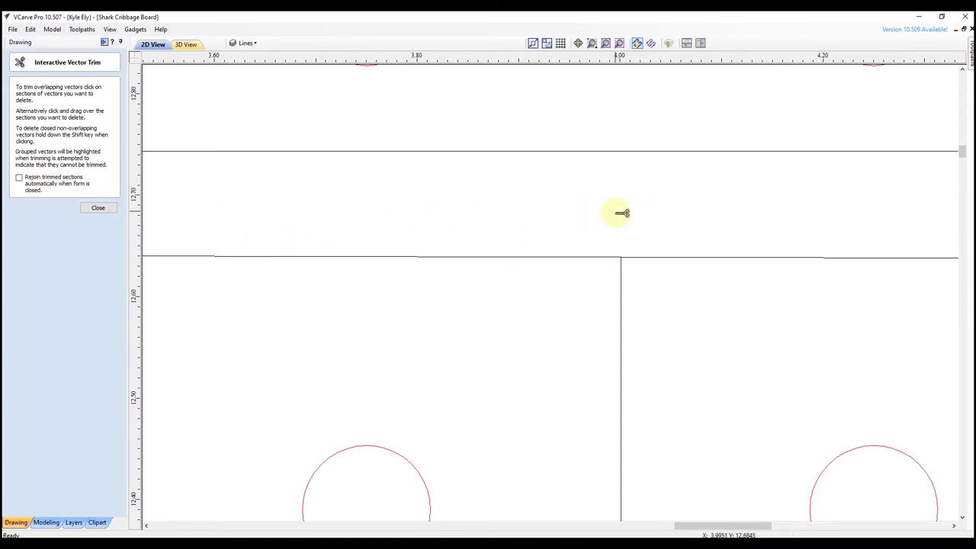
left_click(99, 208)
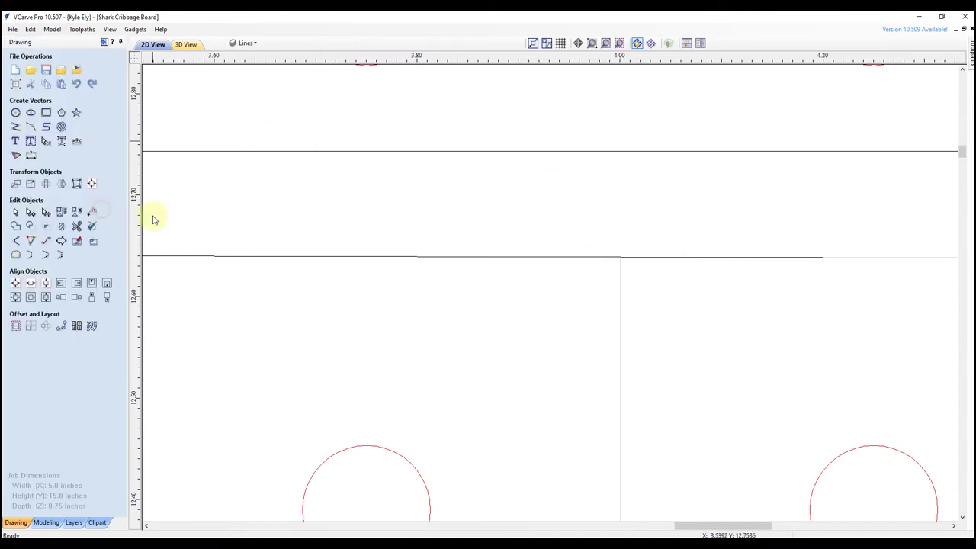
left_click(103, 43)
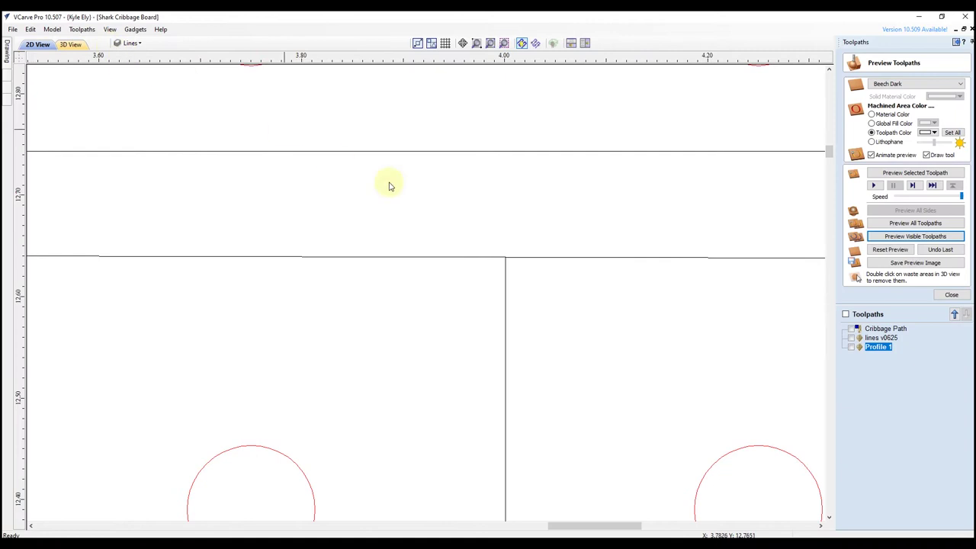
Recalculate the Profile 1 toolpath and check in the 2D drawing which lines it covers
right_click(877, 349)
mouse_move(910, 418)
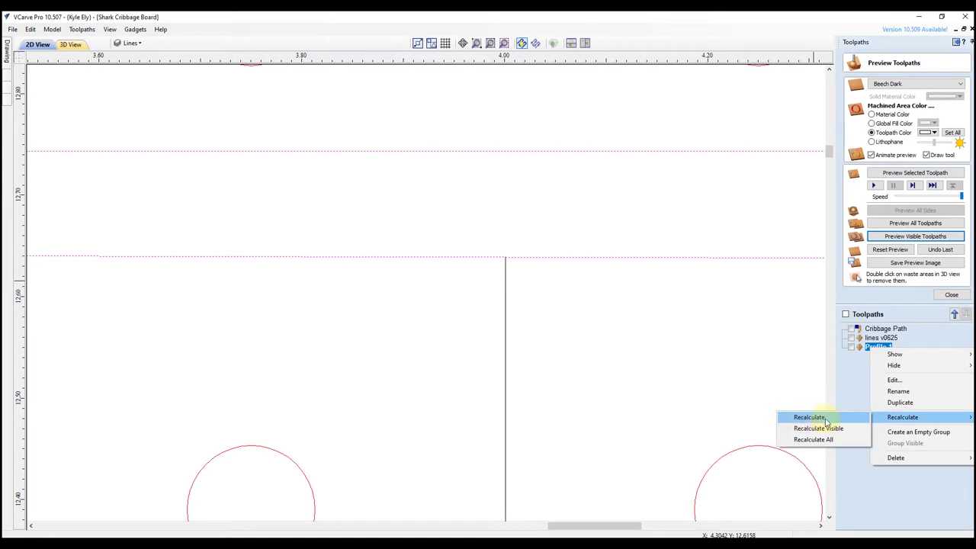
left_click(810, 418)
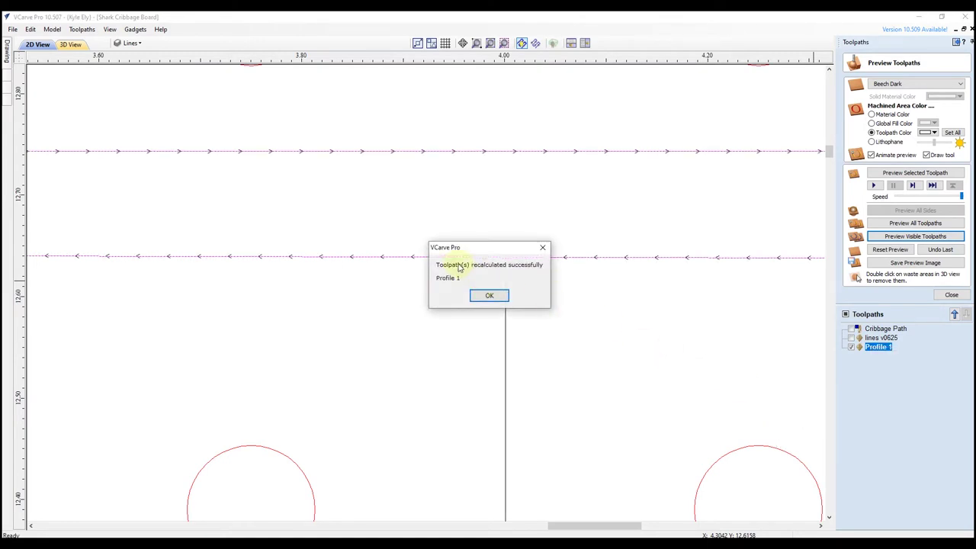
left_click(488, 297)
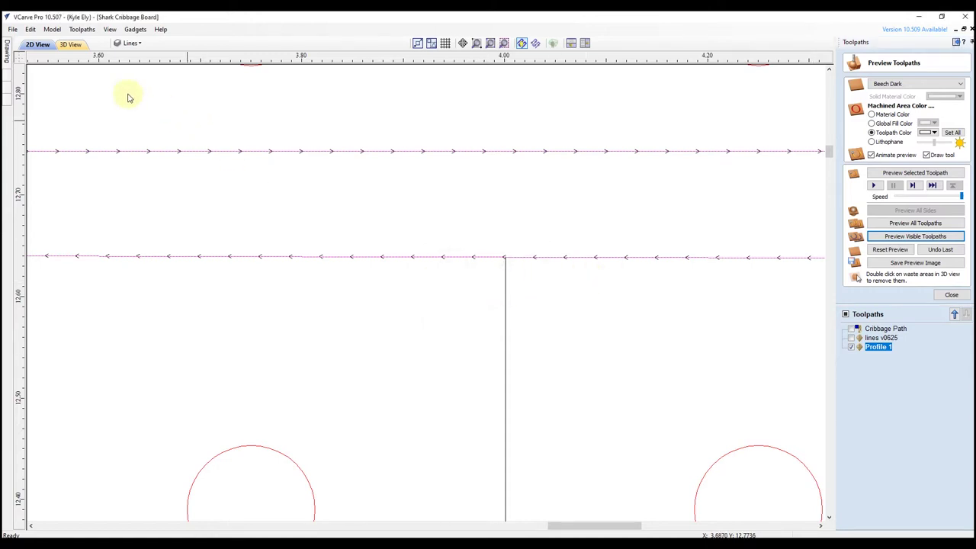
left_click(70, 45)
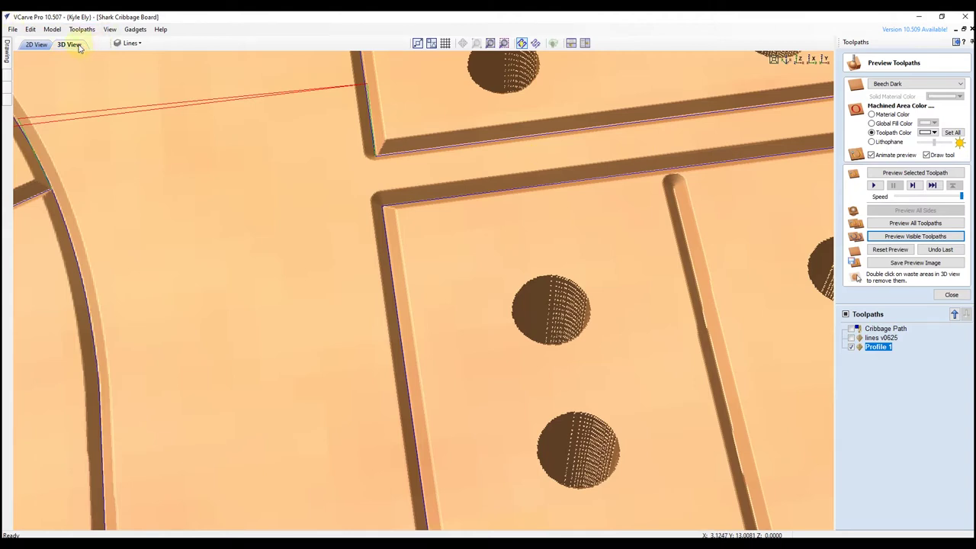
left_click(38, 46)
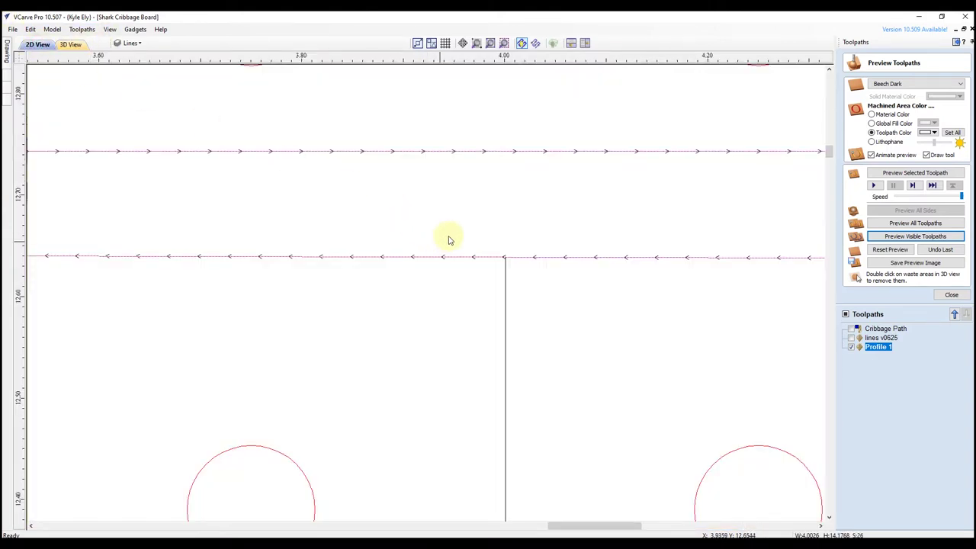
scroll(458, 225, "down", 4)
scroll(468, 224, "down", 1)
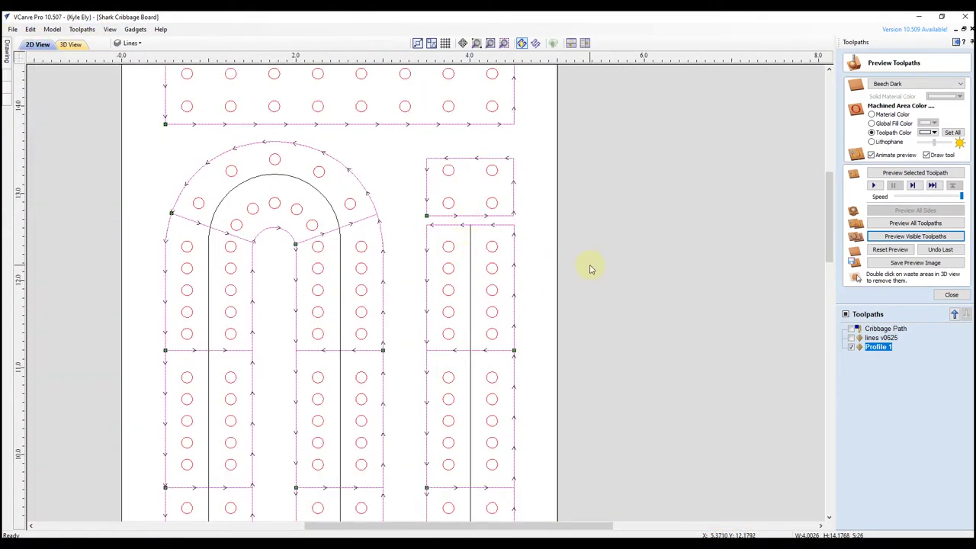
Edit the Profile 1 toolpath to include the edited centre divider line in its vector selection, and recalculate it
mouse_move(877, 349)
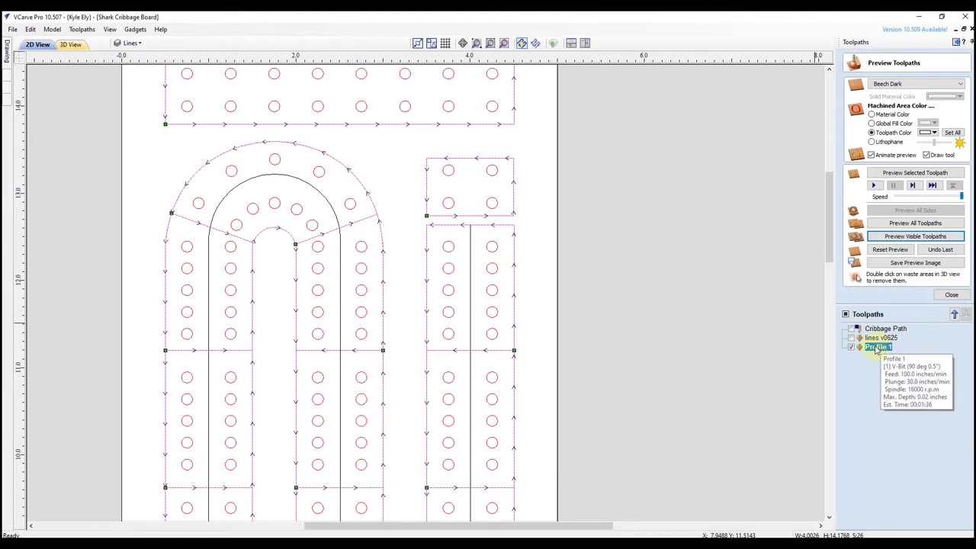
double_click(877, 348)
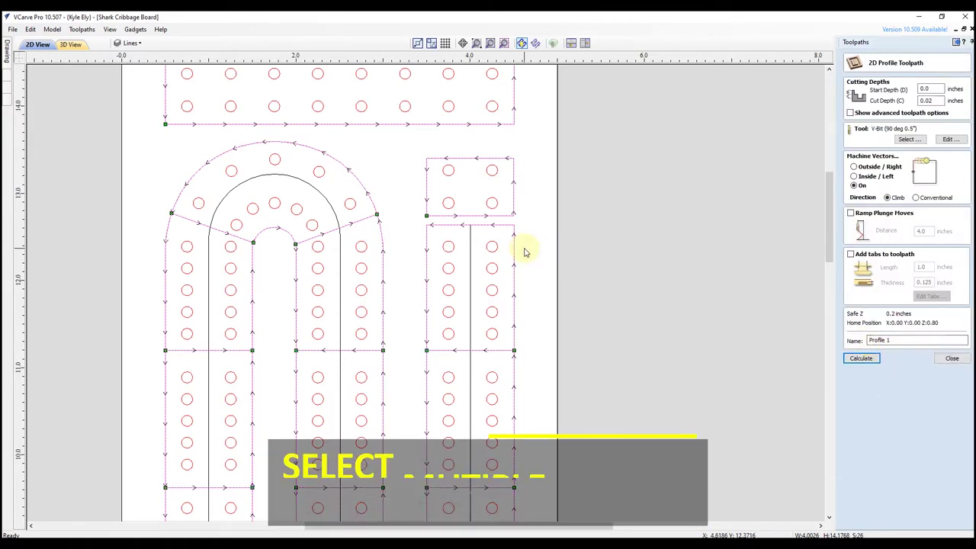
left_click(470, 246, "shift")
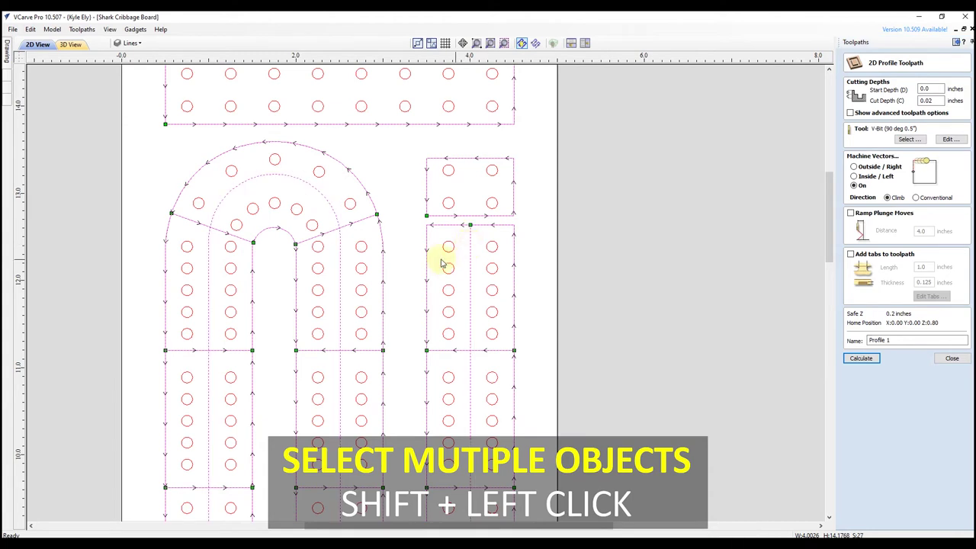
left_click(862, 358)
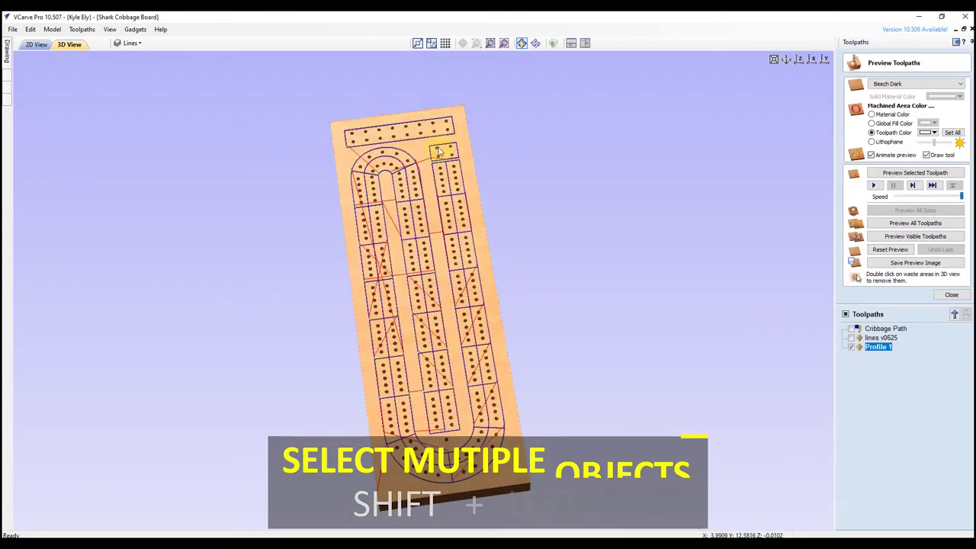
Reset the preview and simulate the Cribbage Path toolpath together with the recalculated Profile 1 toolpath on the whole board
left_click(889, 250)
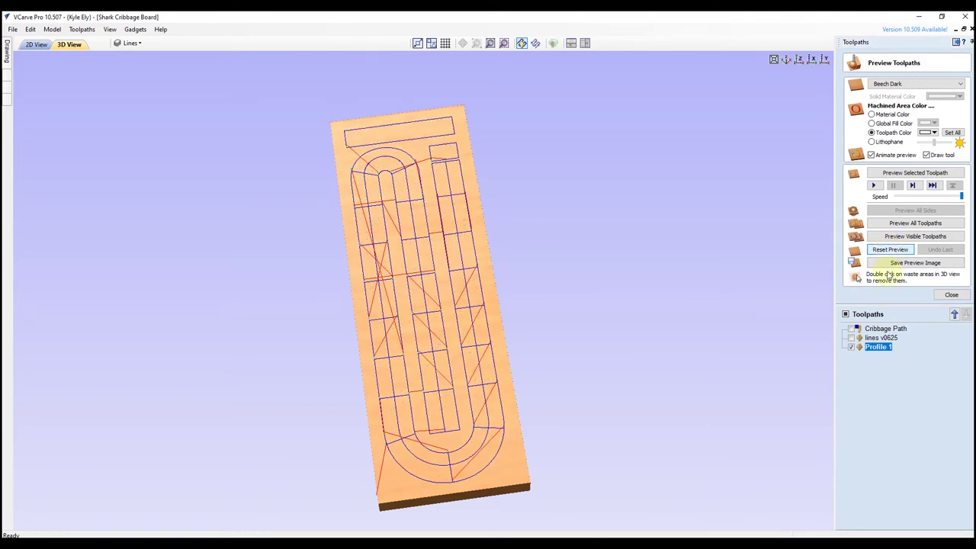
left_click(852, 338)
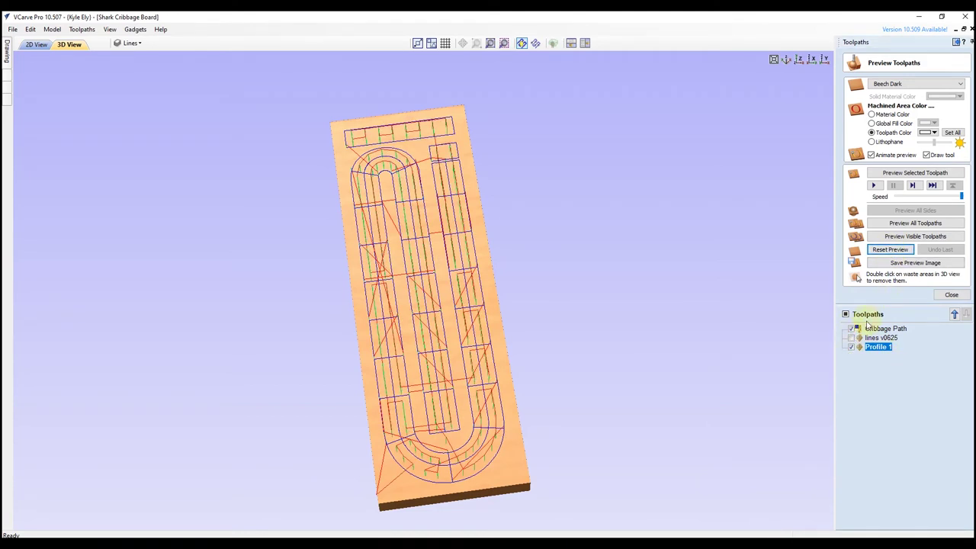
left_click(918, 238)
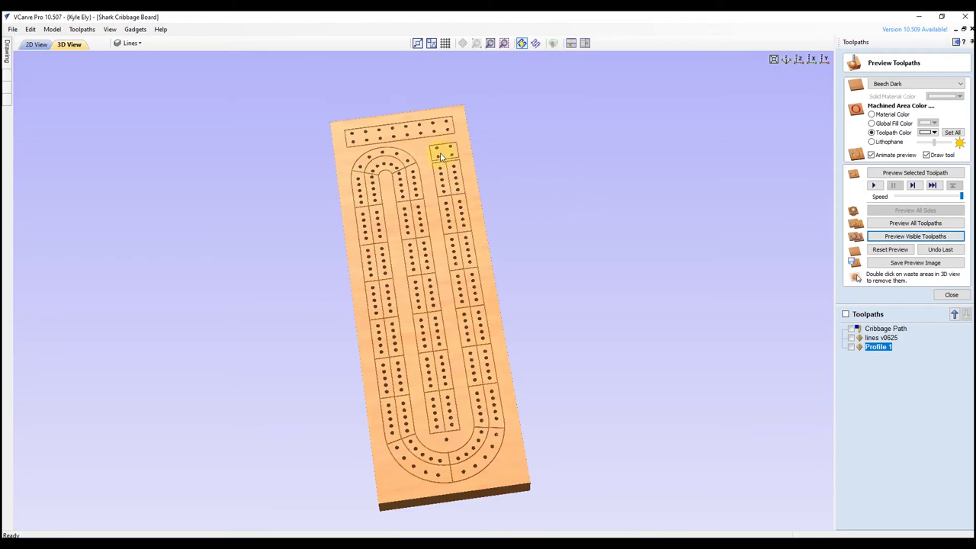
Examine up close where the divider groove meets the track's top edge and the four-hole box above it, and return to the drawing tools
scroll(471, 147, "up", 5)
left_click_drag(470, 148, 530, 135)
scroll(517, 94, "up", 3)
left_click_drag(516, 94, 504, 205)
scroll(504, 205, "up", 4)
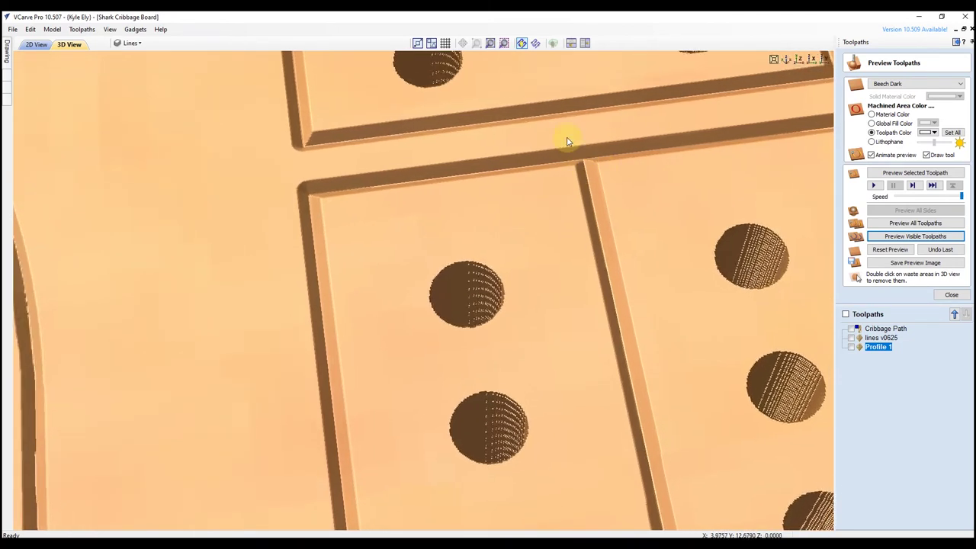
scroll(577, 157, "down", 2)
left_click_drag(577, 158, 290, 320)
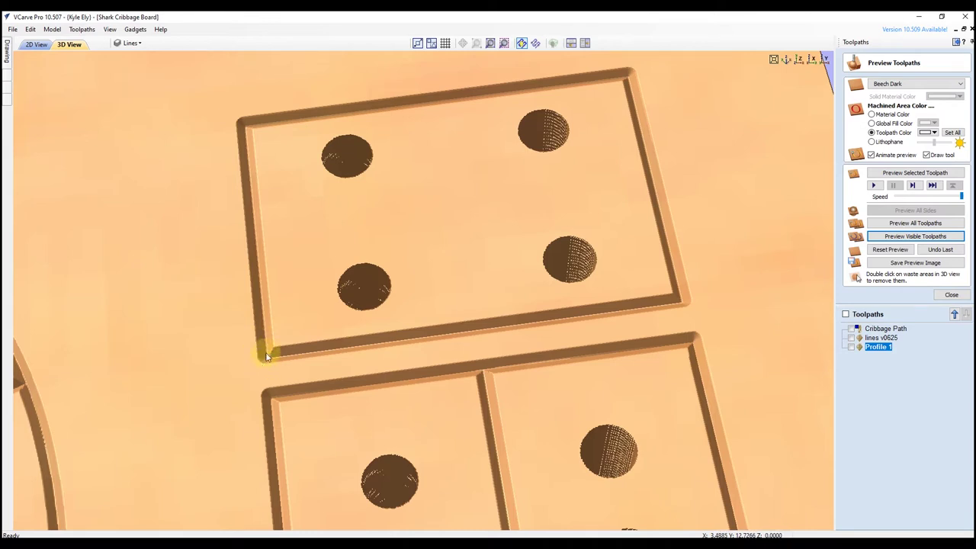
left_click(955, 43)
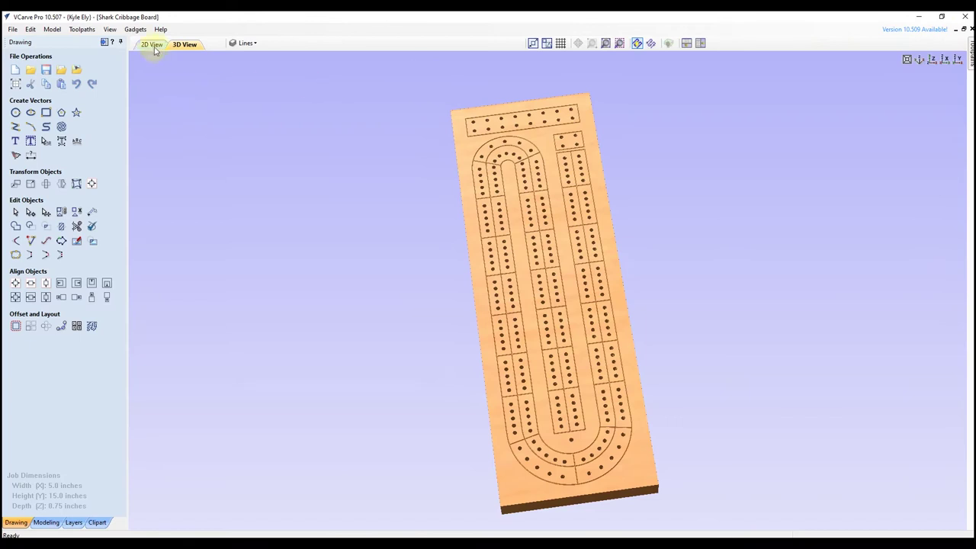
Offset the four-hole box by 0.03125 inches both inwards and outwards in the 2D drawing, with sharp corners and the original deleted
left_click(152, 45)
left_click(649, 148)
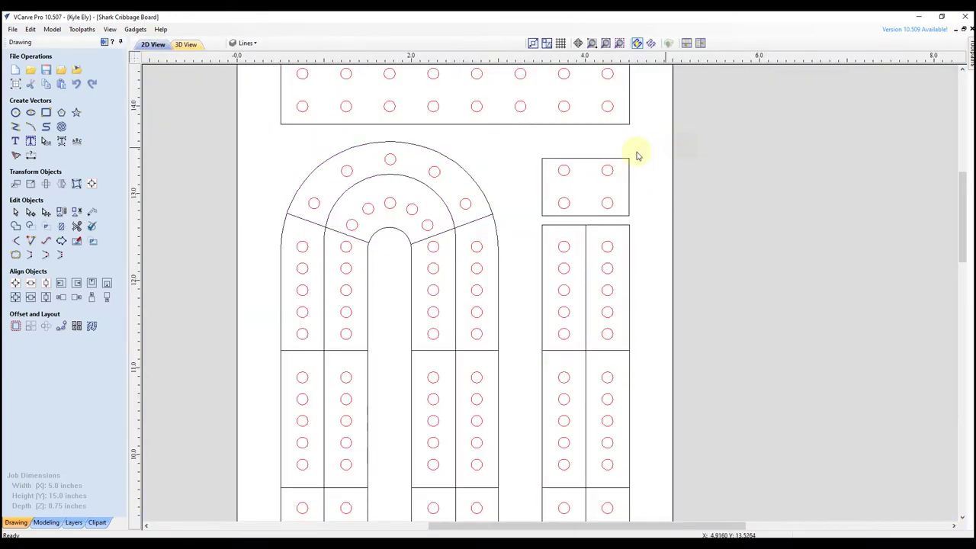
scroll(620, 150, "up", 3)
left_click(540, 173)
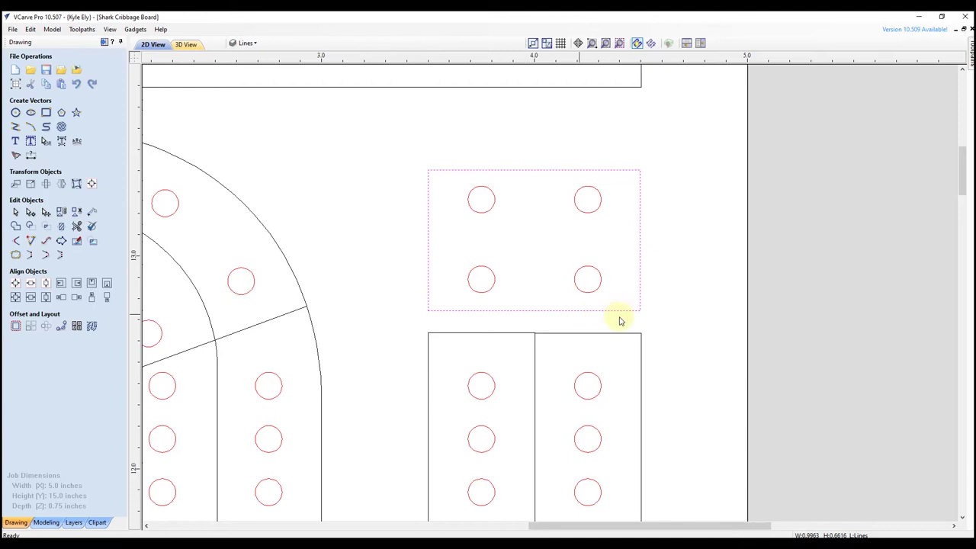
left_click(16, 326)
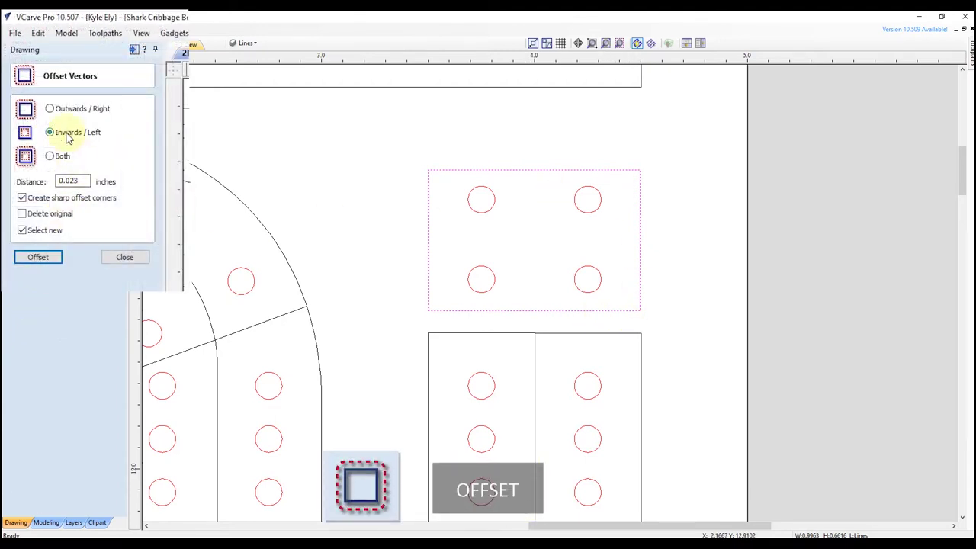
left_click(51, 156)
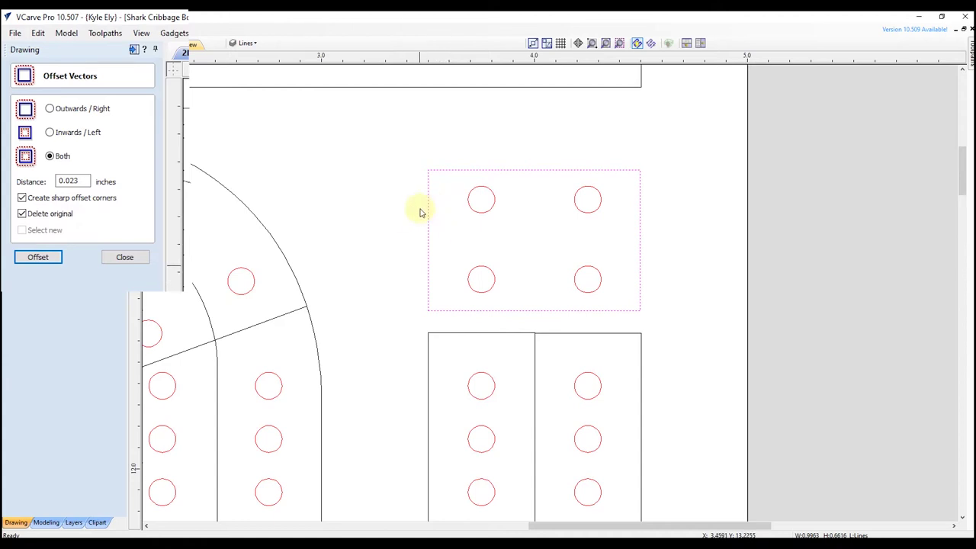
left_click(84, 181)
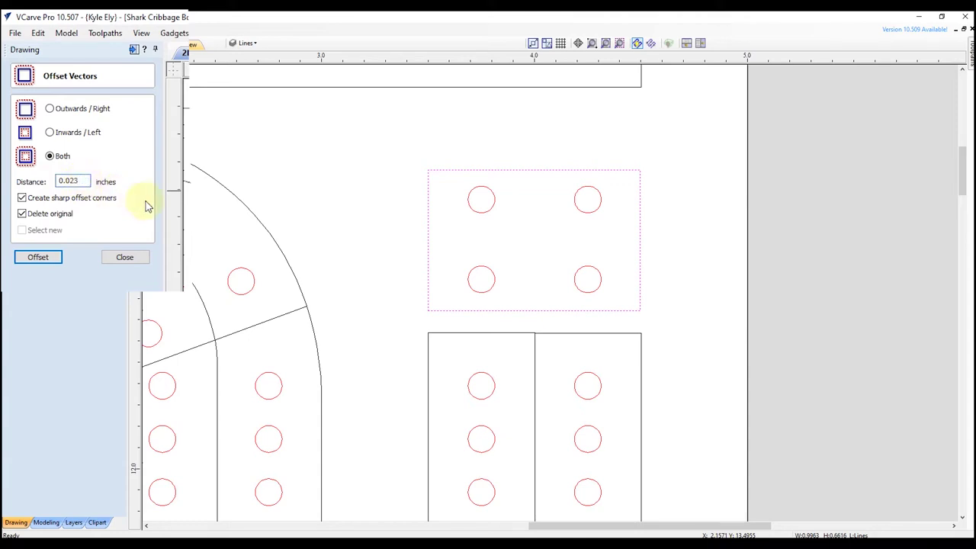
double_click(76, 182)
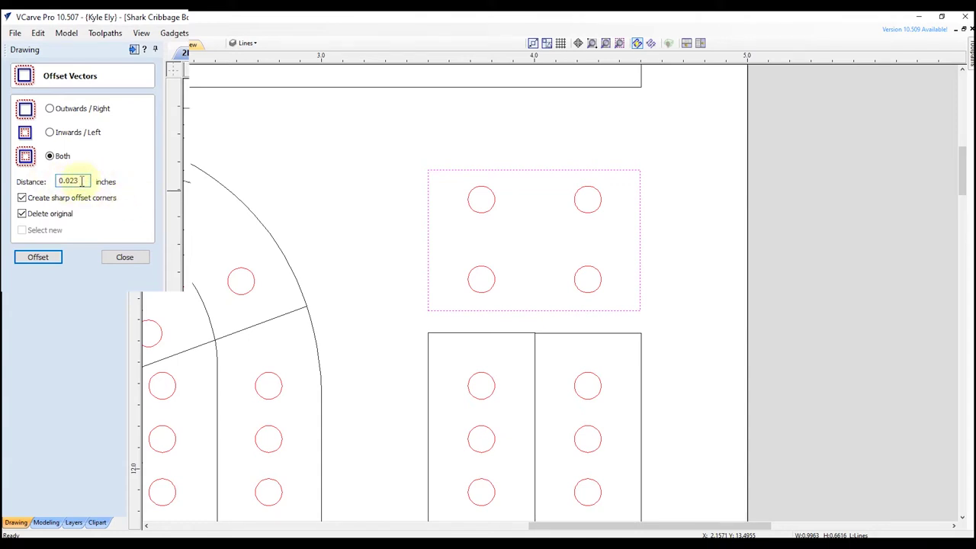
left_click_drag(74, 180, 33, 186)
left_click(64, 185)
left_click(86, 181)
left_click(70, 183)
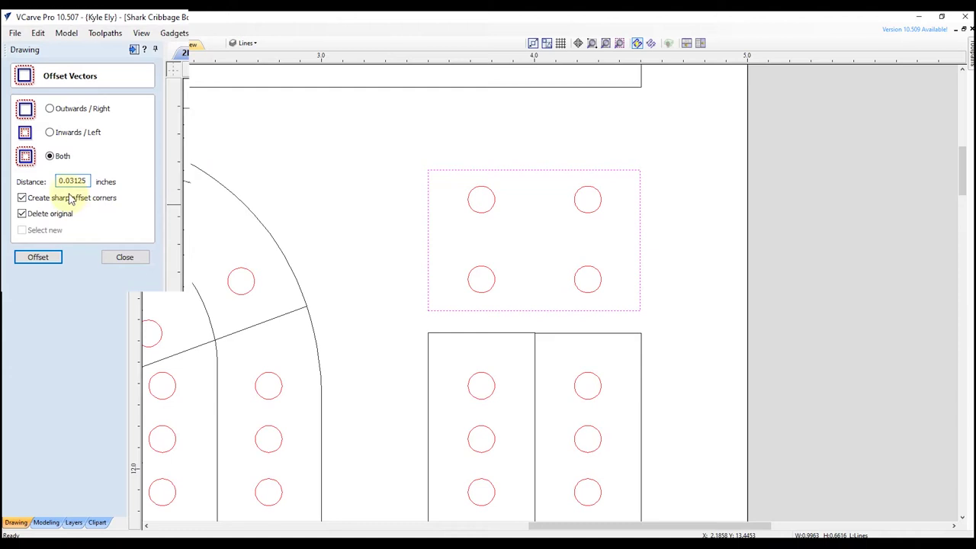
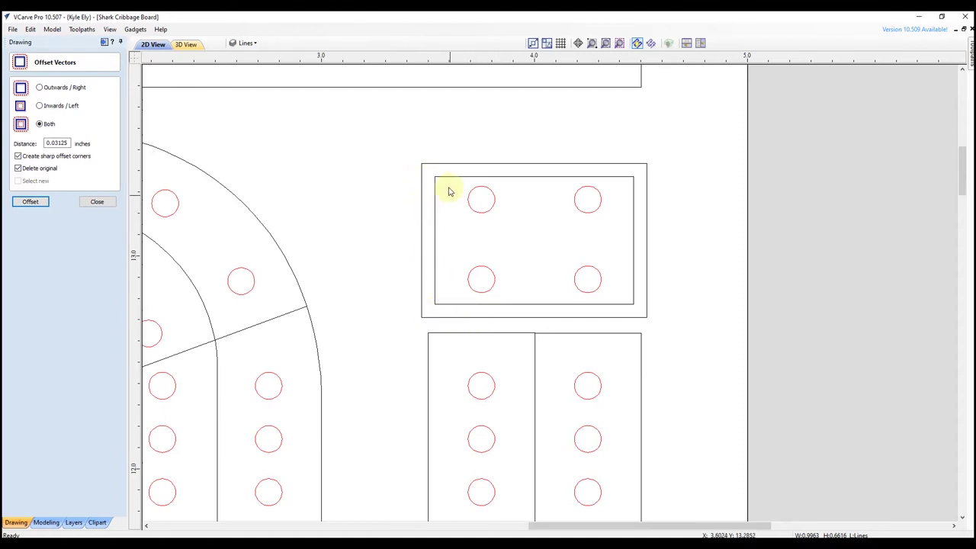
Try to offset the track outline, centre divider and upper cross line by 0.03125 inches both ways, and undo that offset
scroll(449, 191, "down", 3)
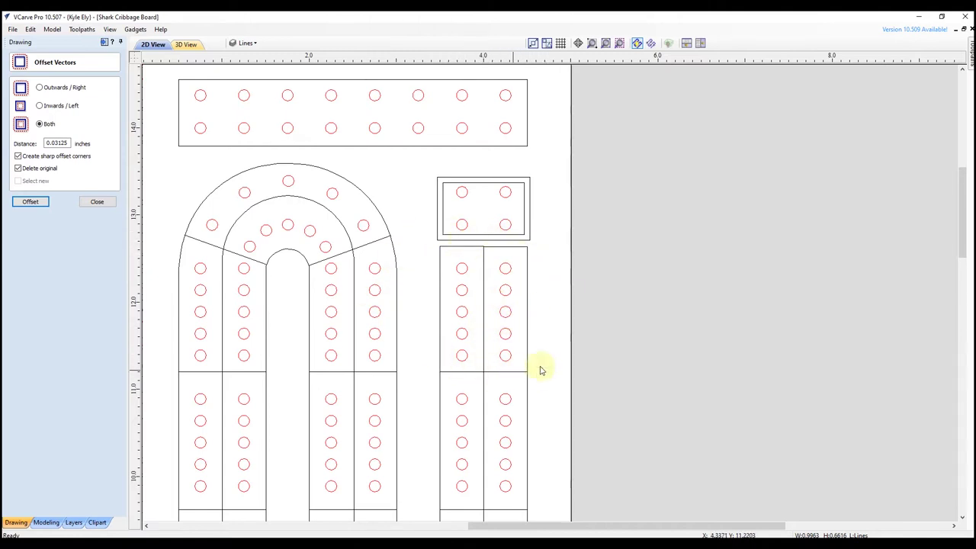
left_click(440, 377)
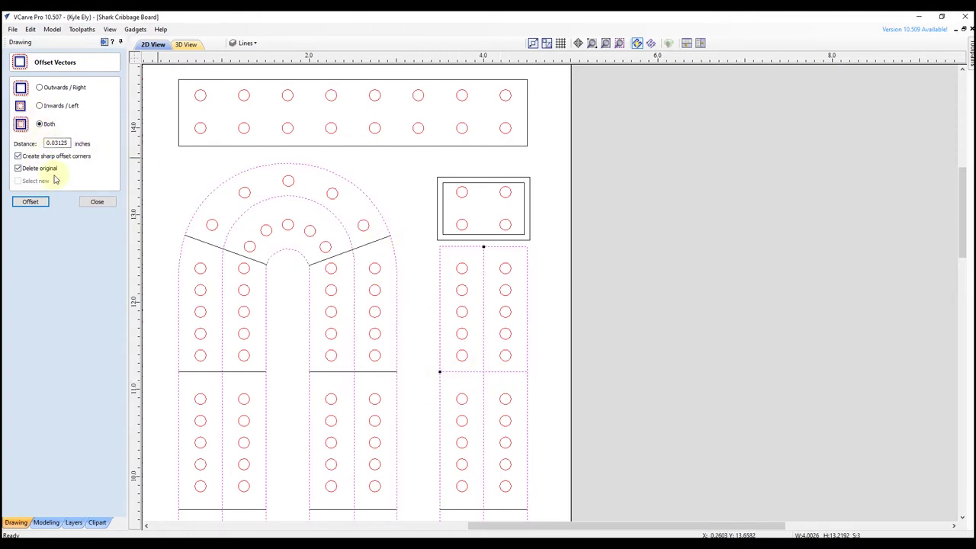
left_click(32, 202)
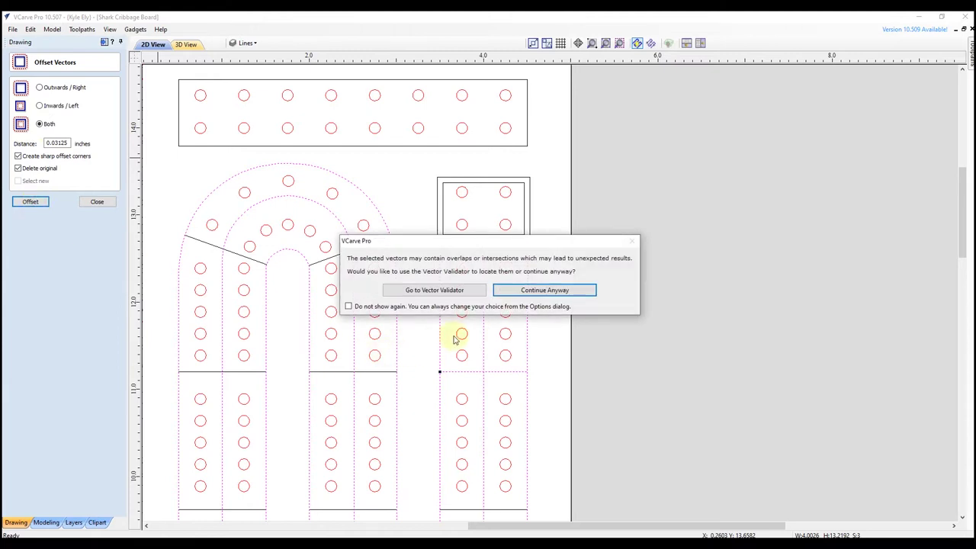
left_click(544, 290)
scroll(492, 385, "up", 4)
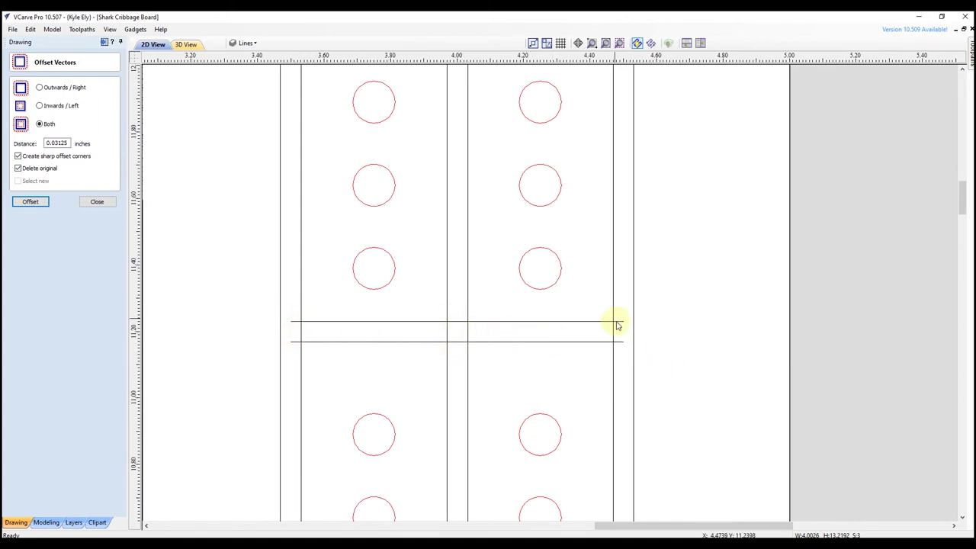
scroll(429, 338, "down", 3)
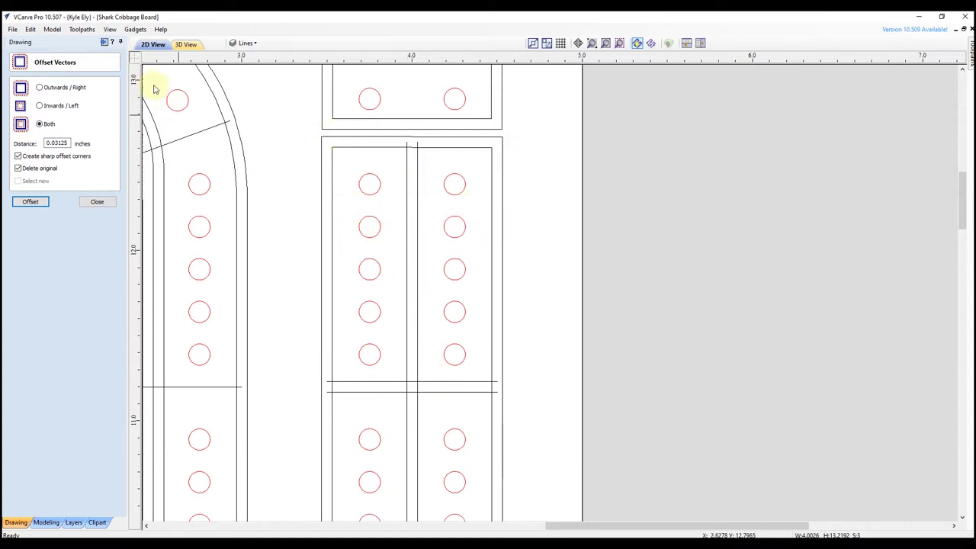
left_click(29, 30)
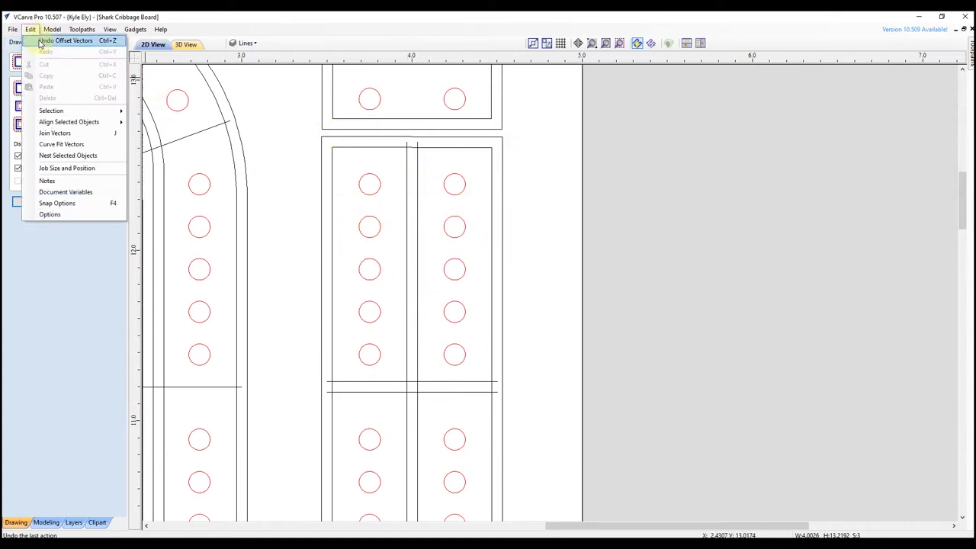
left_click(42, 39)
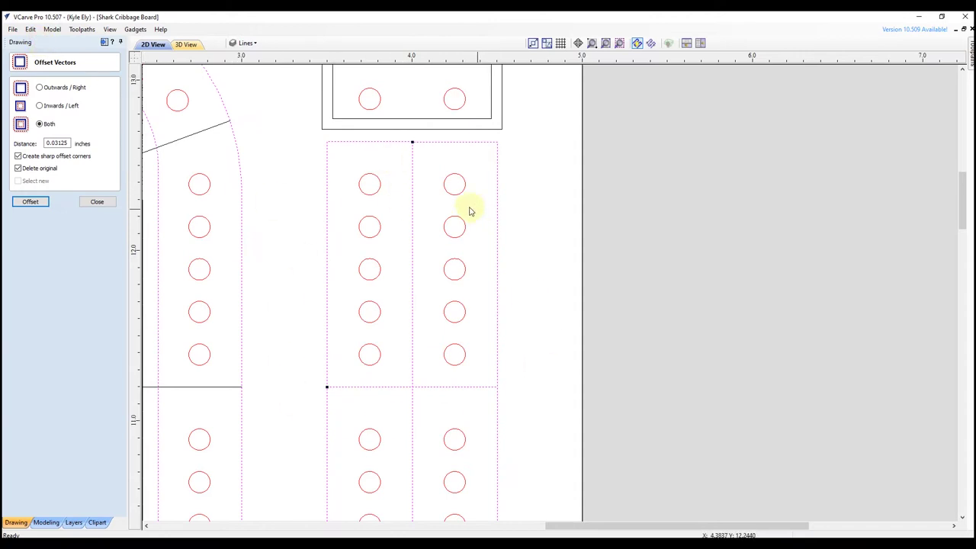
Edit the lines v0625 V-carve toolpath to use the two rectangles around the four-hole group, and recalculate it
scroll(461, 290, "up", 3)
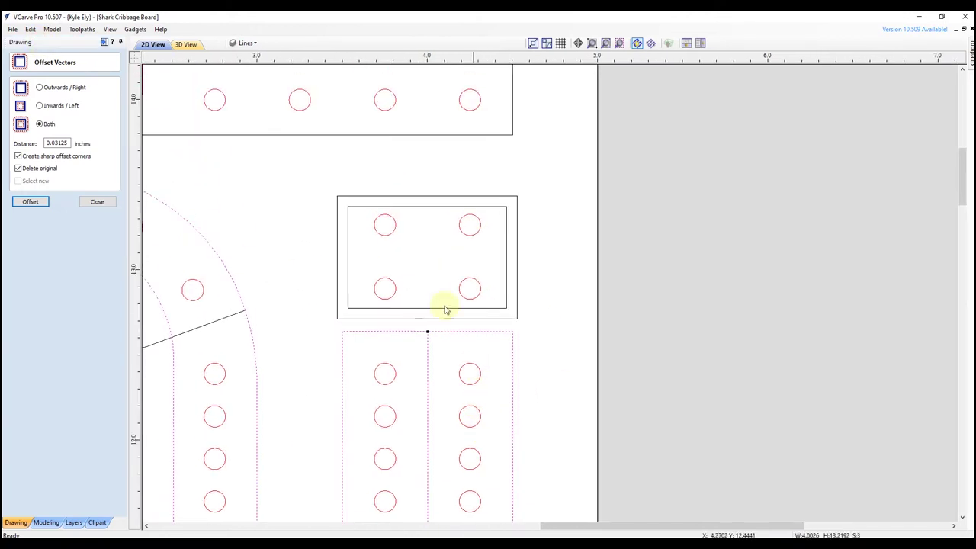
left_click(362, 255)
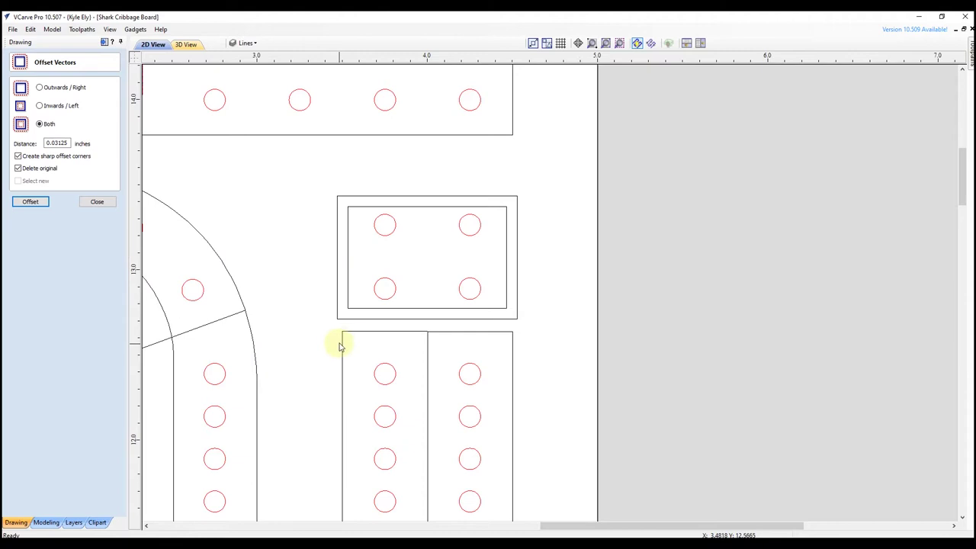
left_click(98, 203)
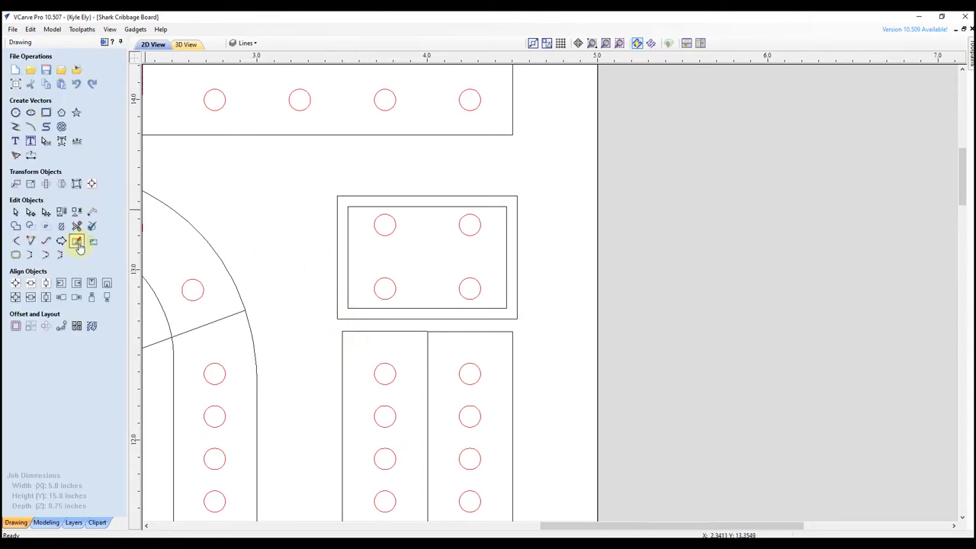
left_click(105, 43)
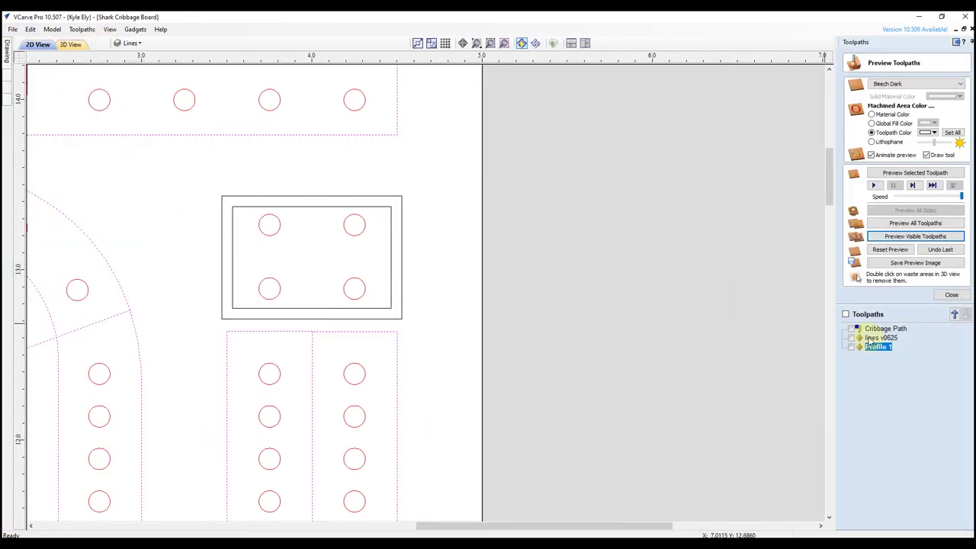
mouse_move(869, 341)
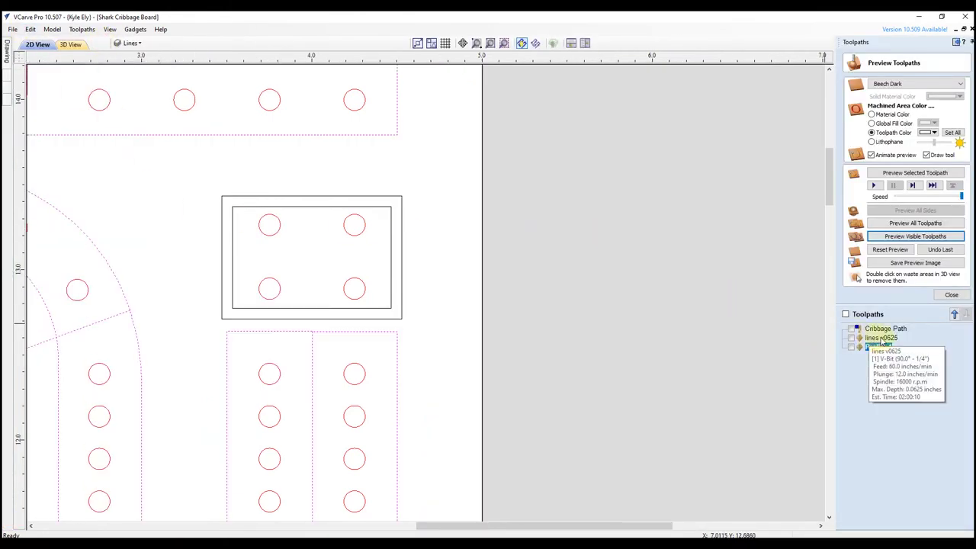
double_click(882, 343)
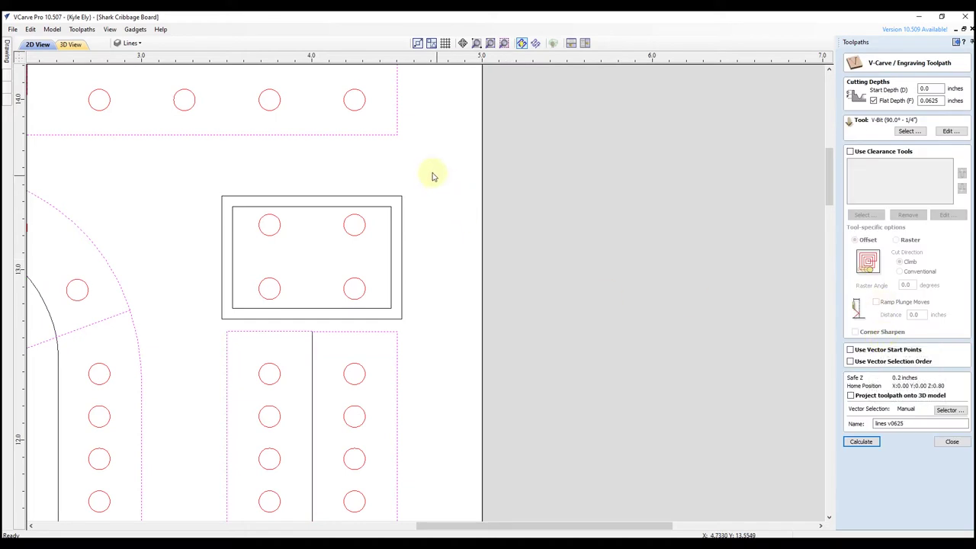
left_click_drag(409, 190, 391, 216)
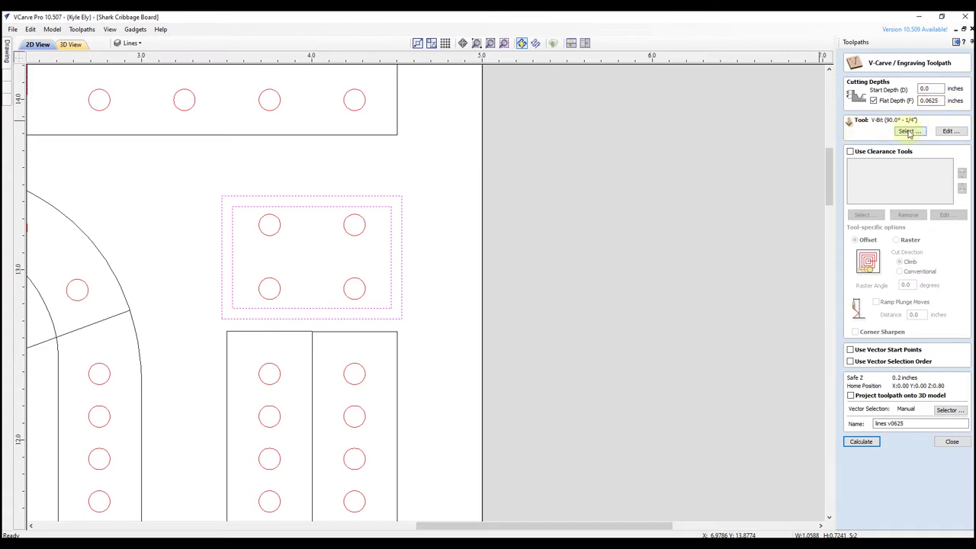
left_click(860, 442)
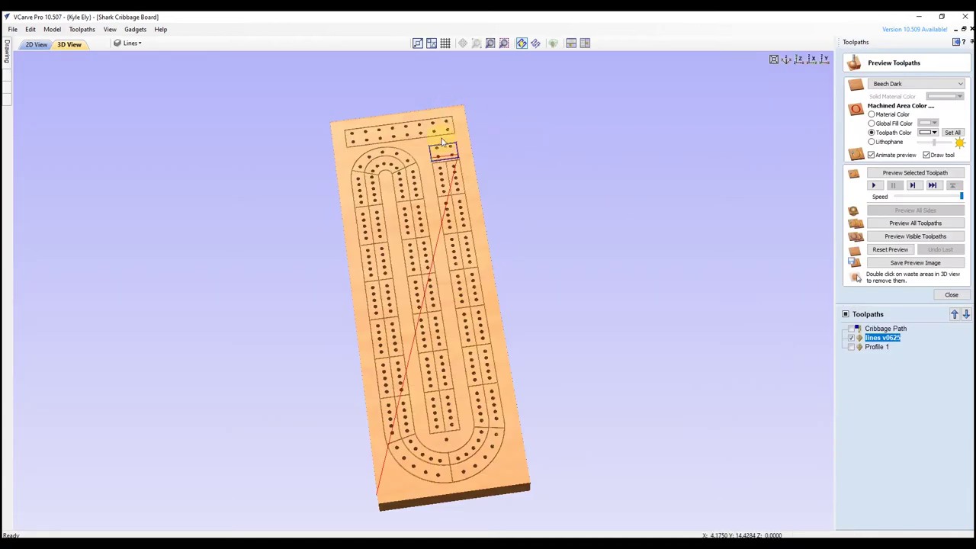
Reset the preview and simulate only the lines v0625 toolpath, viewed close to the four-hole box
scroll(445, 134, "up", 5)
scroll(419, 249, "down", 3)
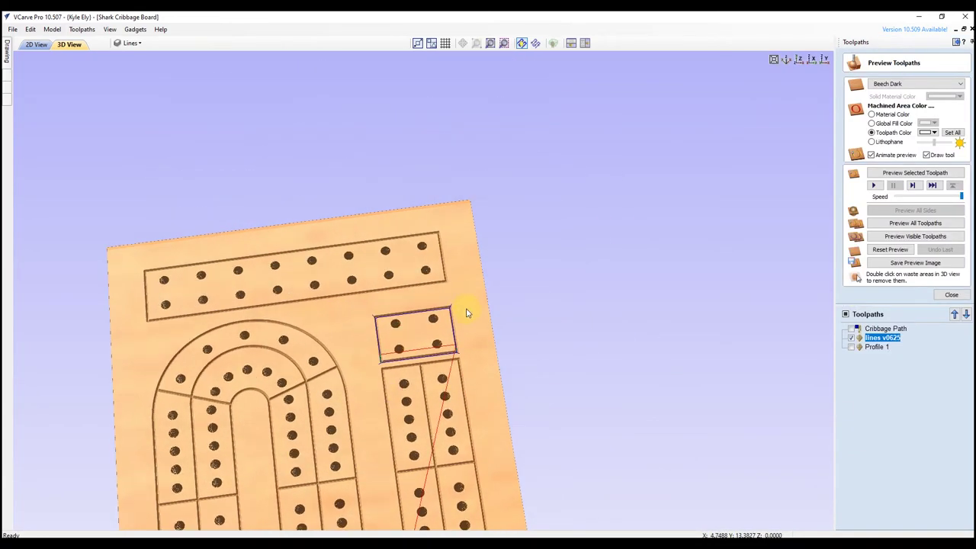
scroll(448, 329, "up", 5)
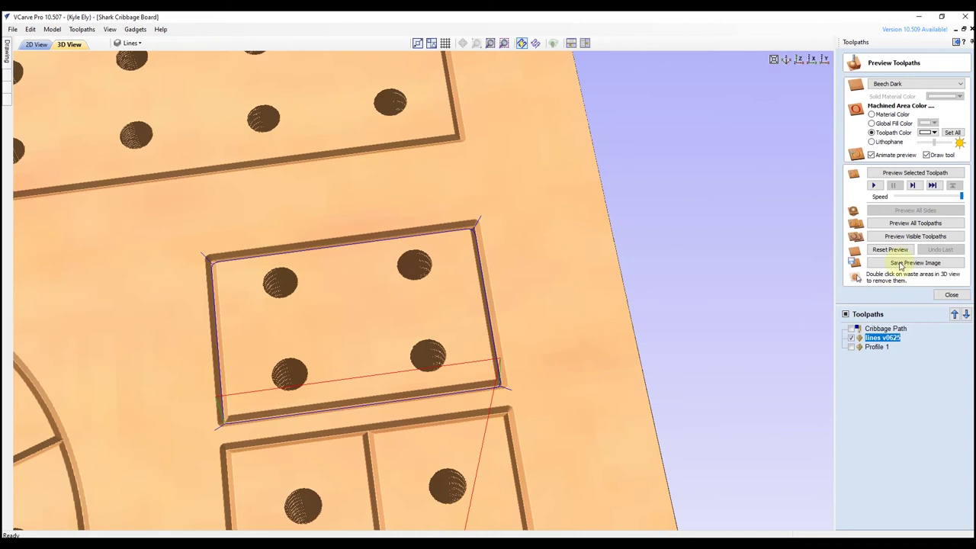
left_click(890, 251)
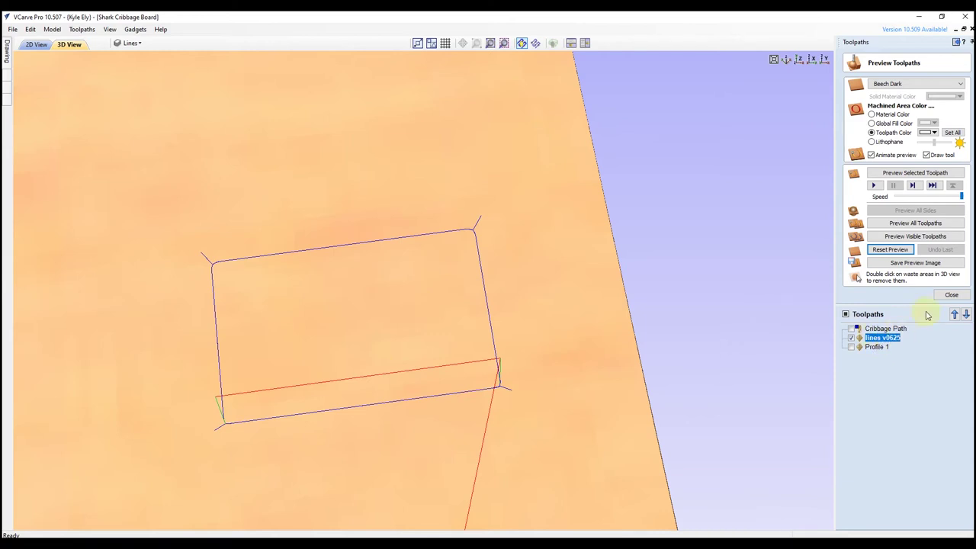
left_click(927, 174)
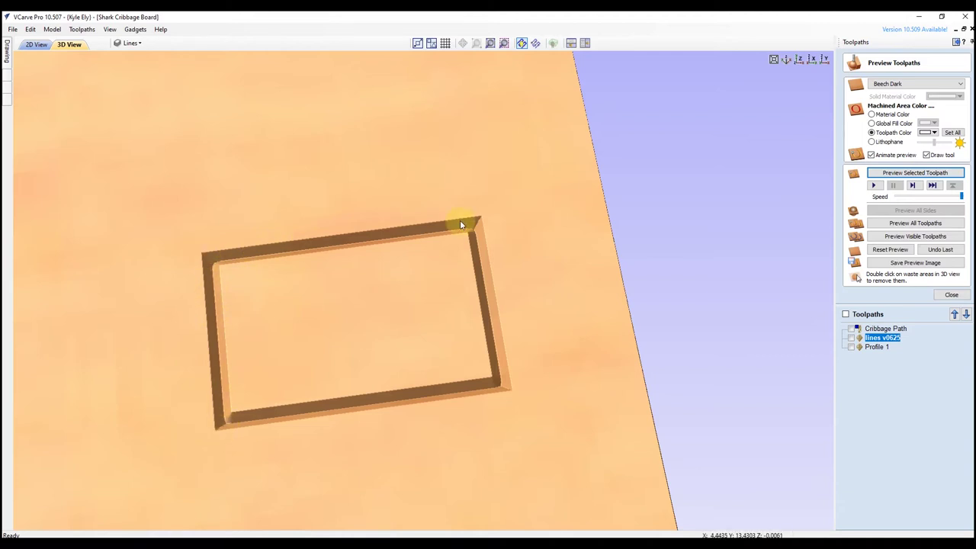
Add the Profile 1 toolpath to the simulation and compare its corners and line widths with the V-carved box up close
left_click(875, 347)
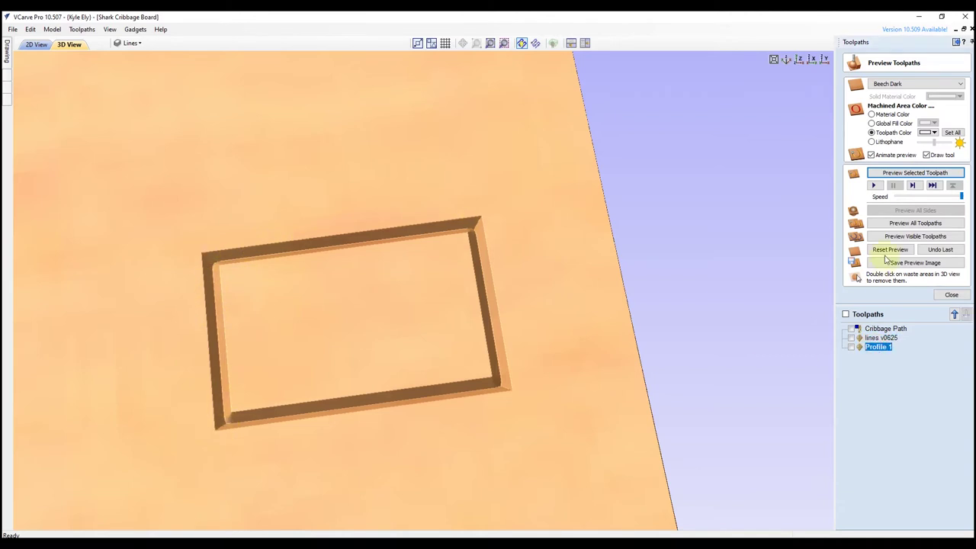
left_click(897, 175)
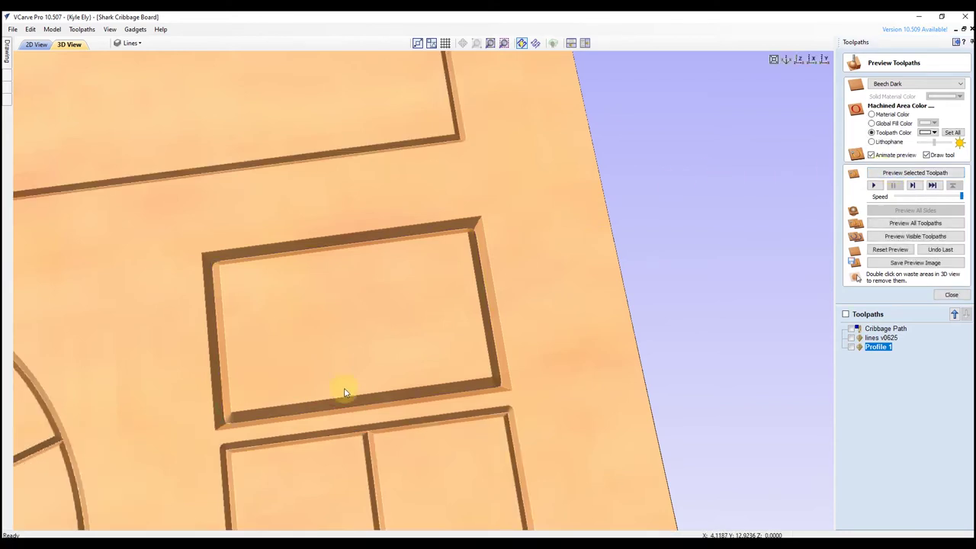
scroll(335, 379, "up", 1)
left_click_drag(335, 379, 218, 279)
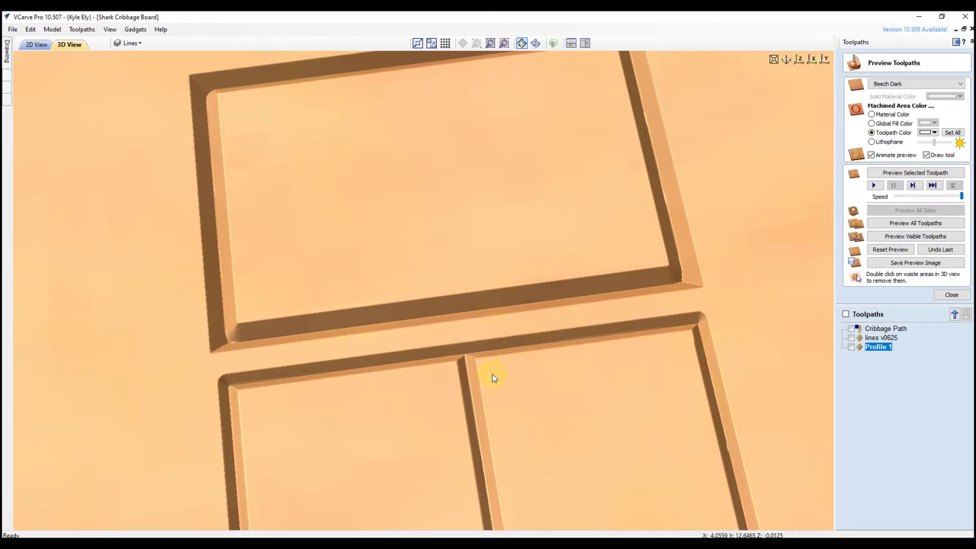
scroll(386, 166, "down", 10)
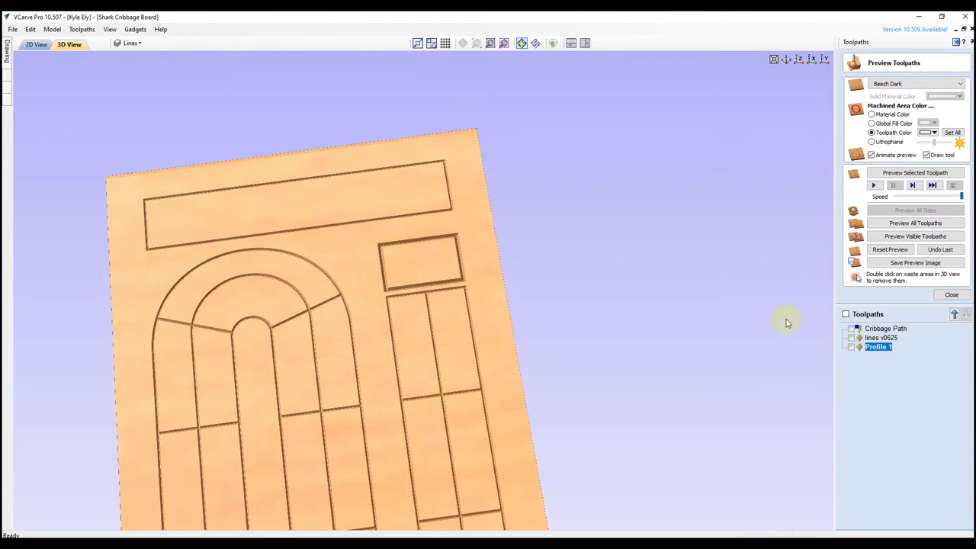
Add the Cribbage Path toolpath's peg holes to the simulation, and inspect the board's lower curve and the whole board
left_click(886, 329)
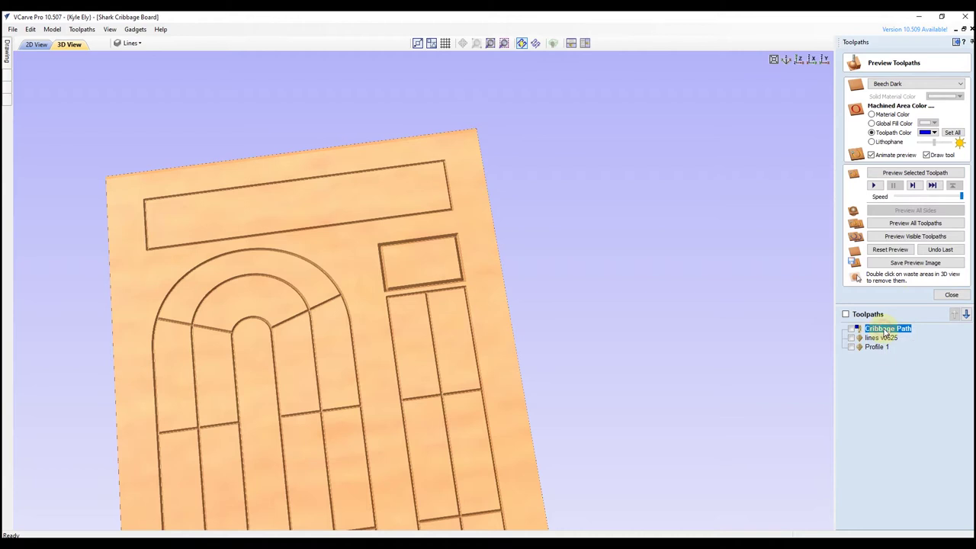
left_click(897, 174)
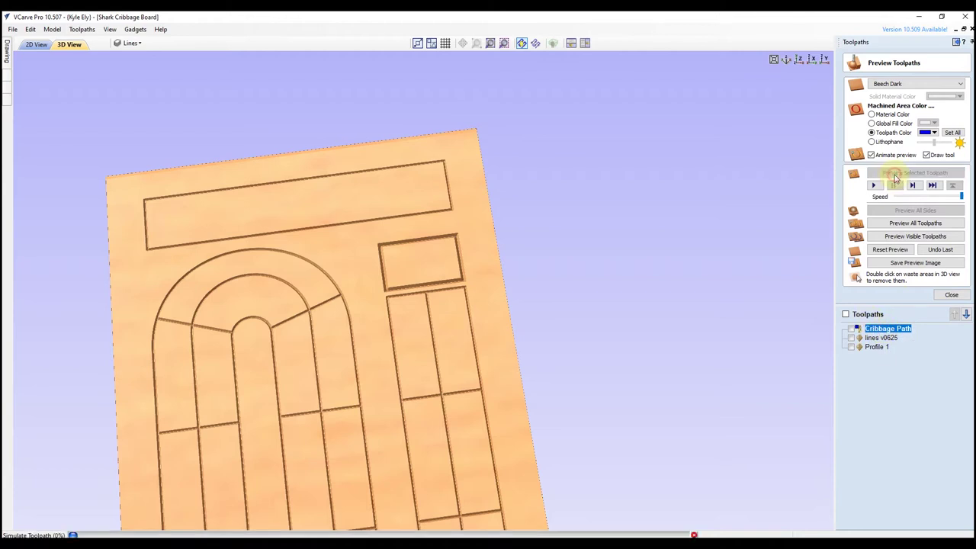
left_click_drag(406, 453, 446, 119)
scroll(388, 359, "up", 5)
left_click_drag(389, 359, 560, 167)
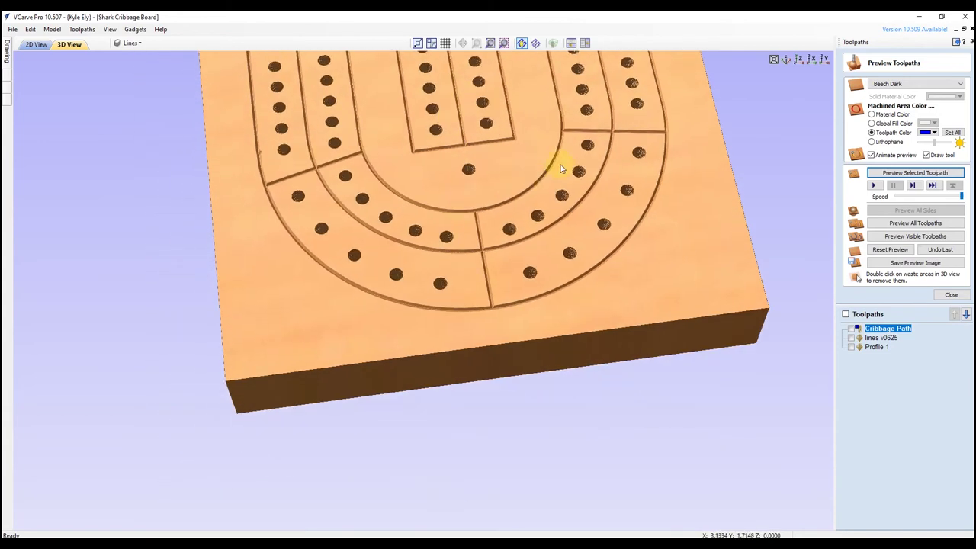
left_click(785, 61)
left_click(796, 60)
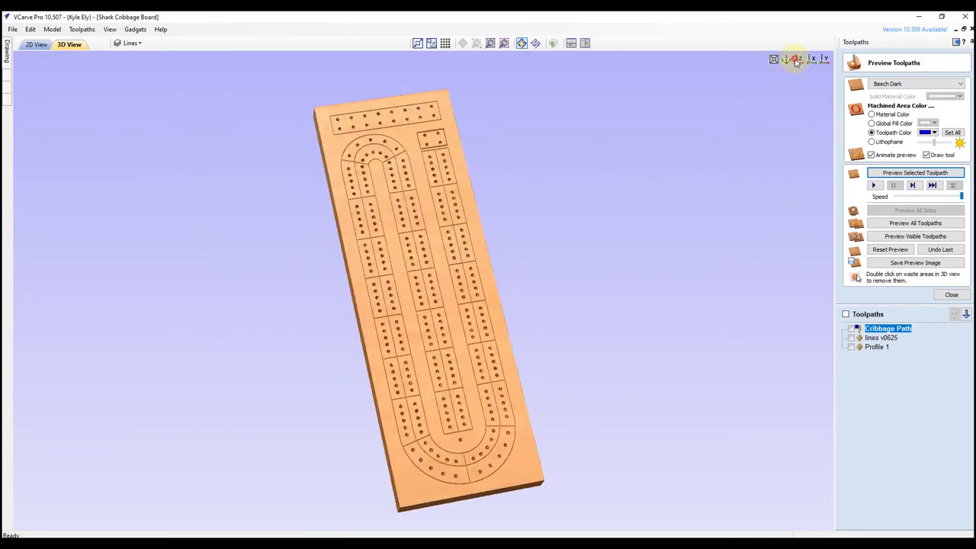
Examine the simulated lines and peg holes along the board's lower curve from directly above
scroll(414, 343, "up", 5)
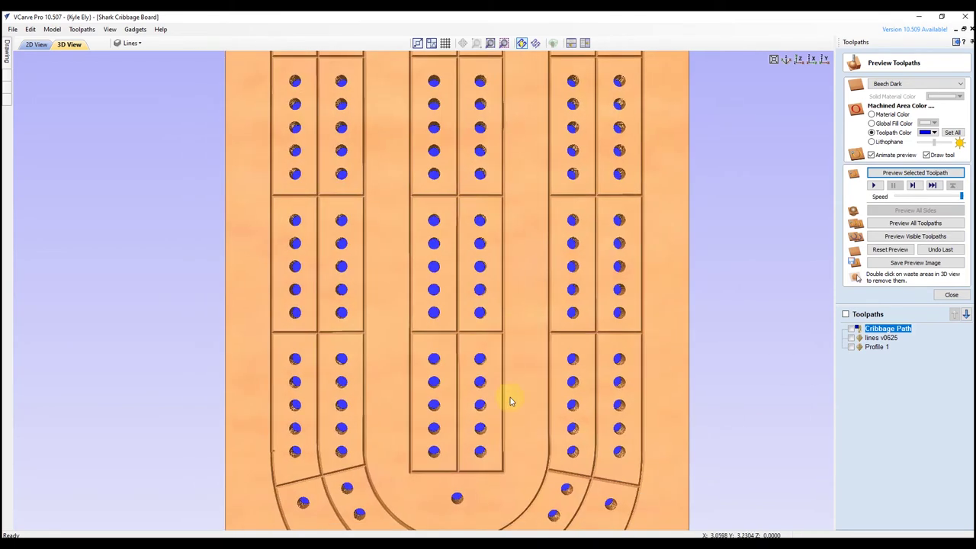
scroll(510, 371, "down", 5)
scroll(458, 285, "up", 8)
scroll(458, 290, "down", 4)
scroll(432, 340, "up", 3)
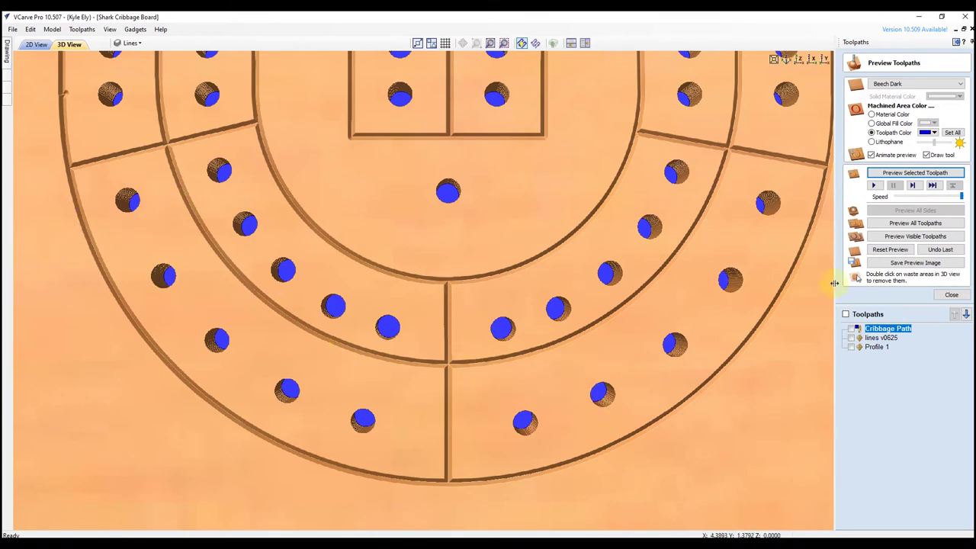
Reset the toolpath preview and return to the 2D drawing with the drawing tools shown, fitted to the whole board
left_click(890, 249)
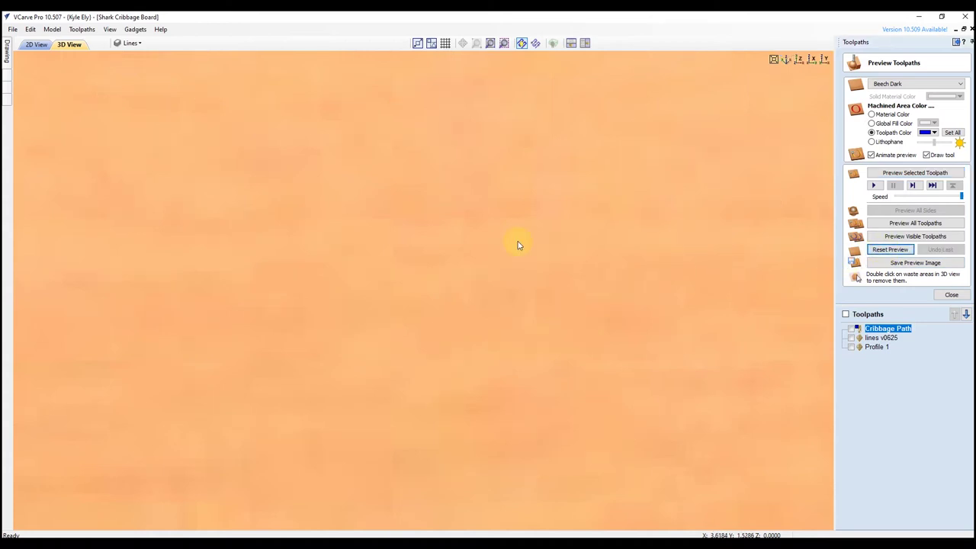
left_click(37, 43)
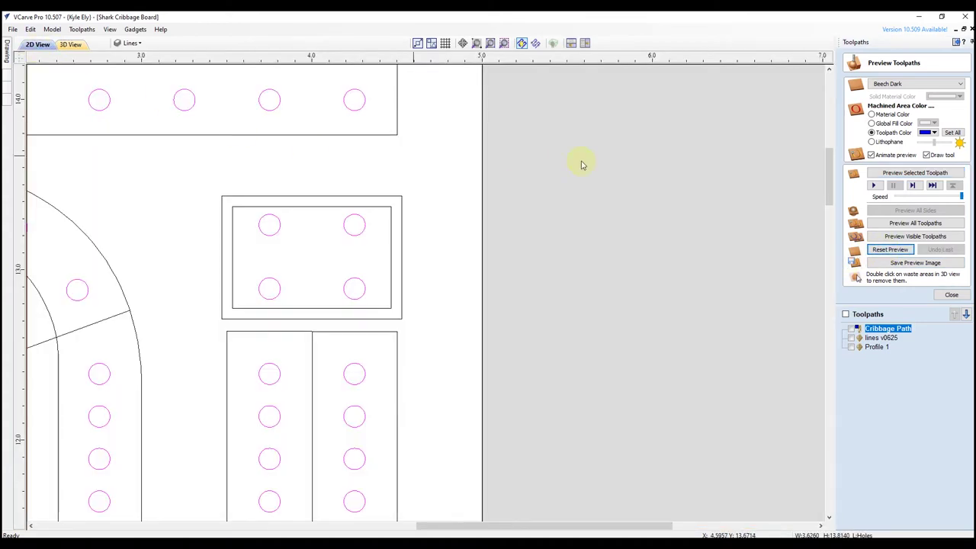
left_click(957, 42)
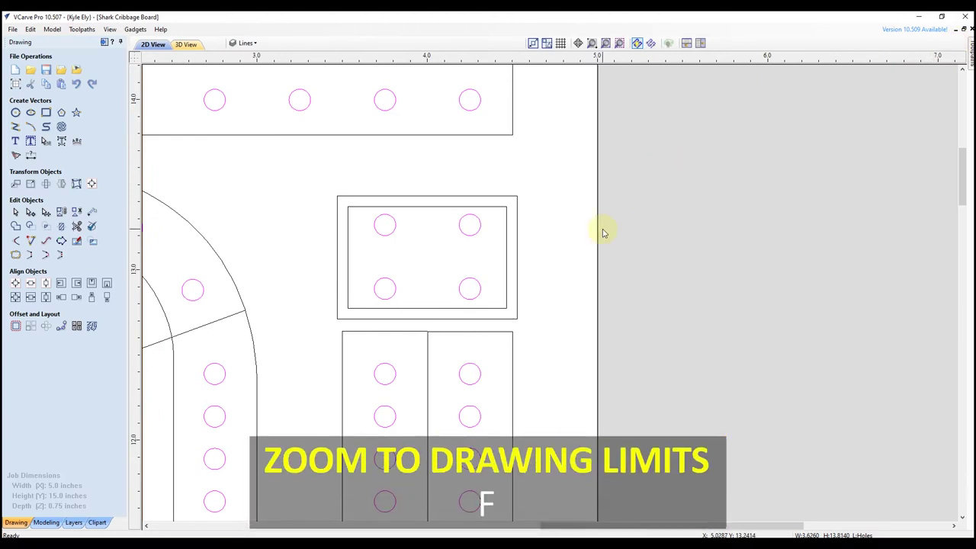
key("f")
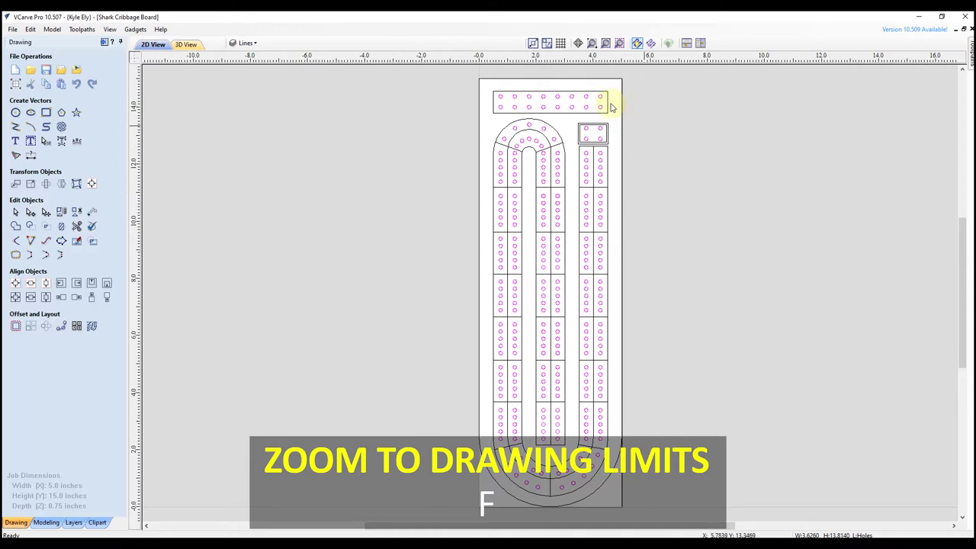
Locate the small notch in the outer track line where the lower curve begins, and select that line vector
scroll(568, 499, "up", 5)
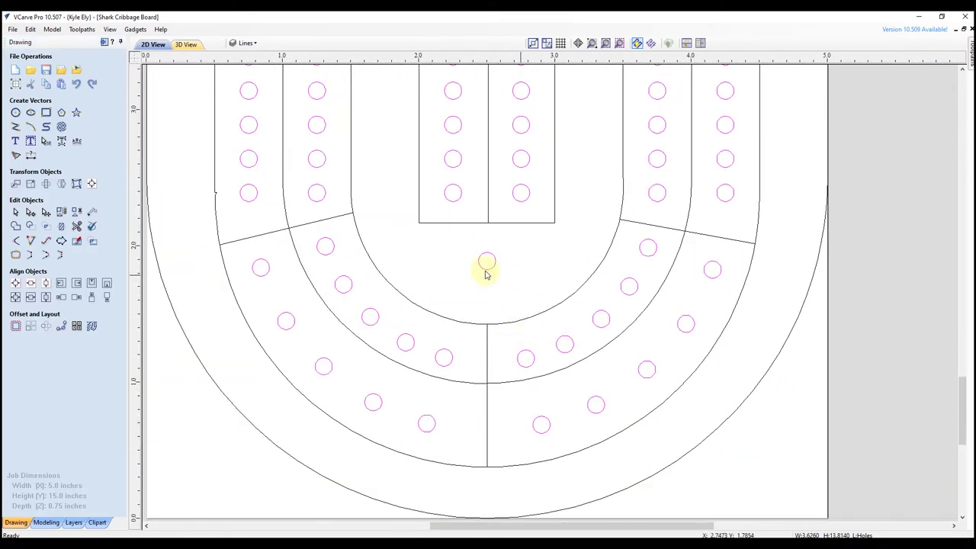
scroll(204, 193, "up", 1)
scroll(210, 191, "up", 10)
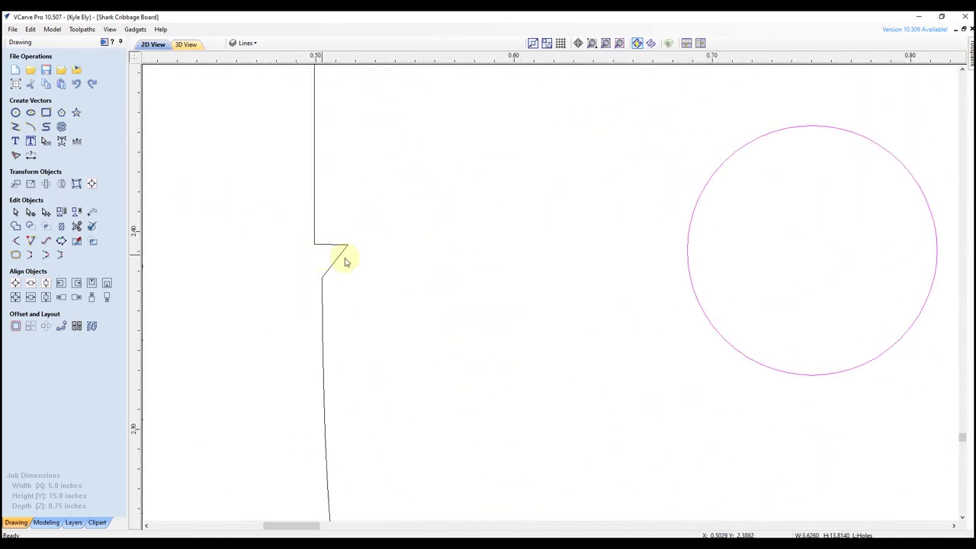
left_click(322, 248)
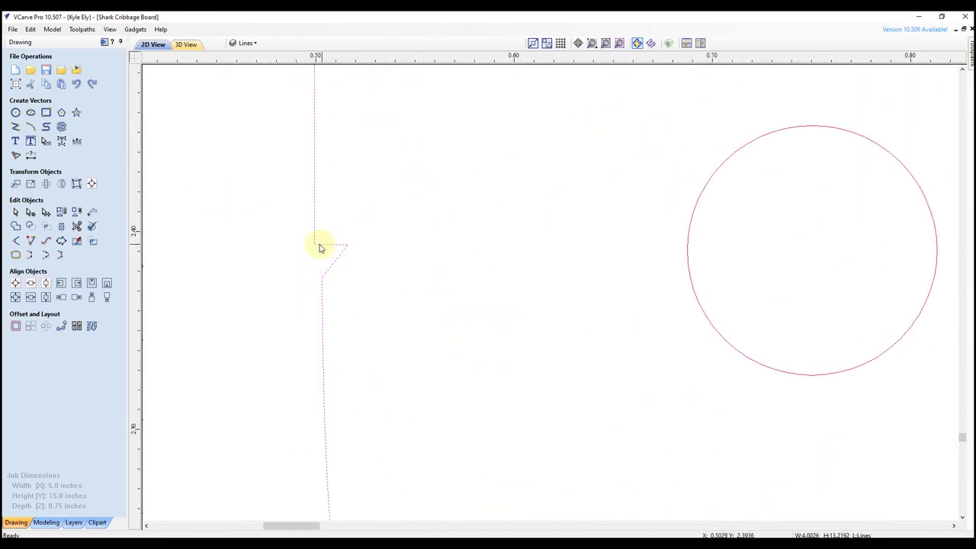
scroll(316, 236, "down", 10)
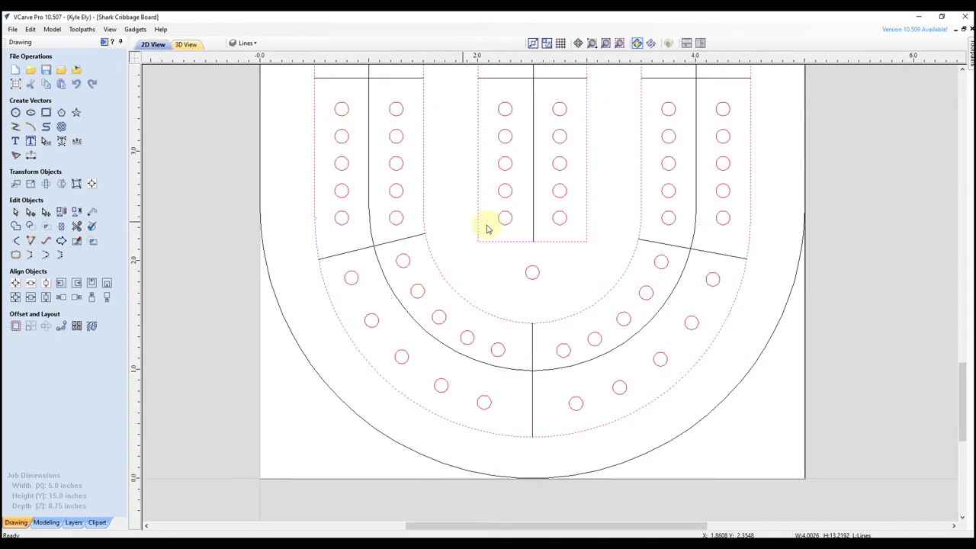
scroll(544, 249, "down", 3)
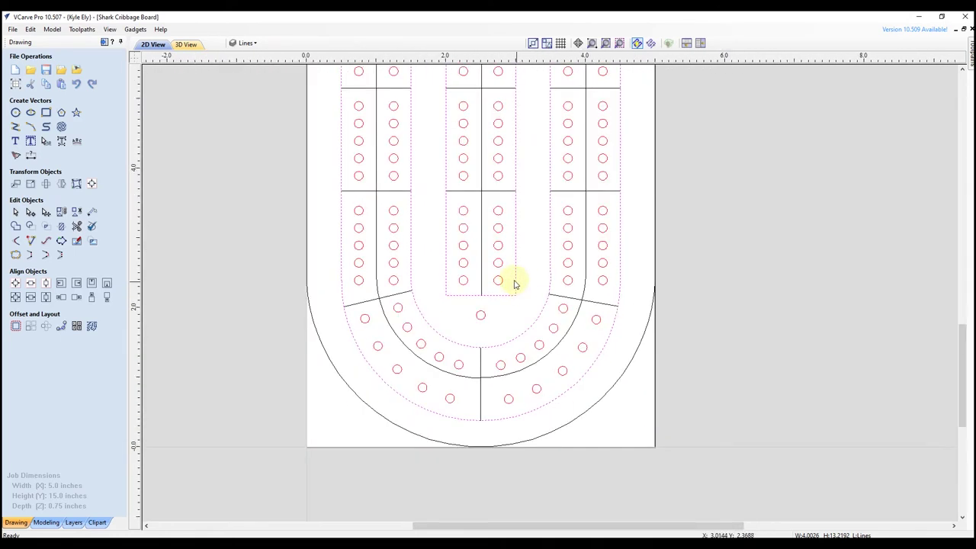
Show the track line's nodes and inspect the points where its straight sides meet the lower curve
key("n")
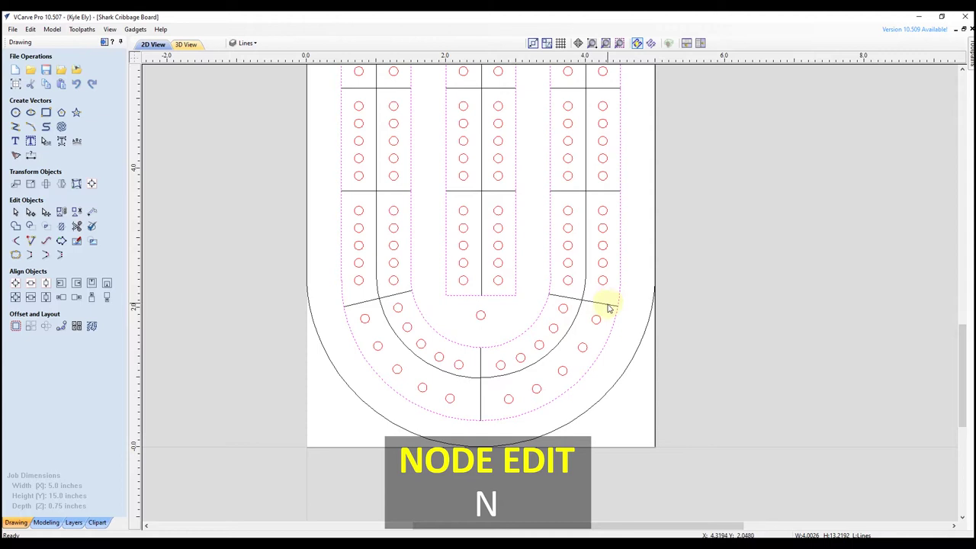
key("n")
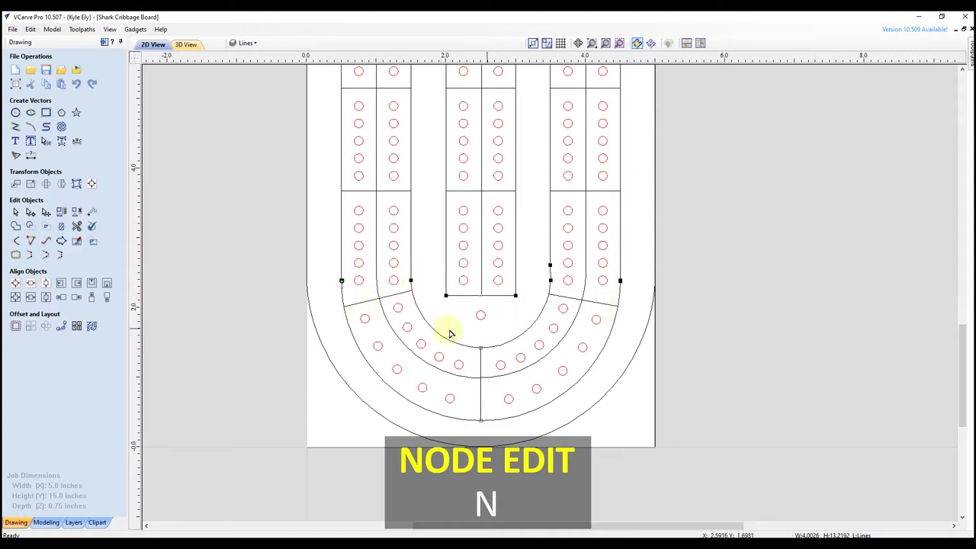
scroll(625, 276, "up", 5)
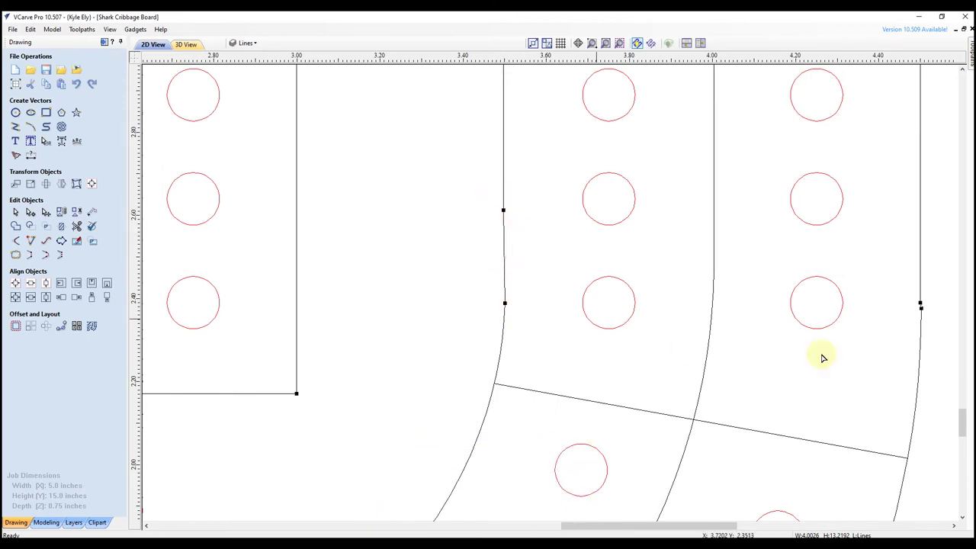
scroll(920, 306, "up", 5)
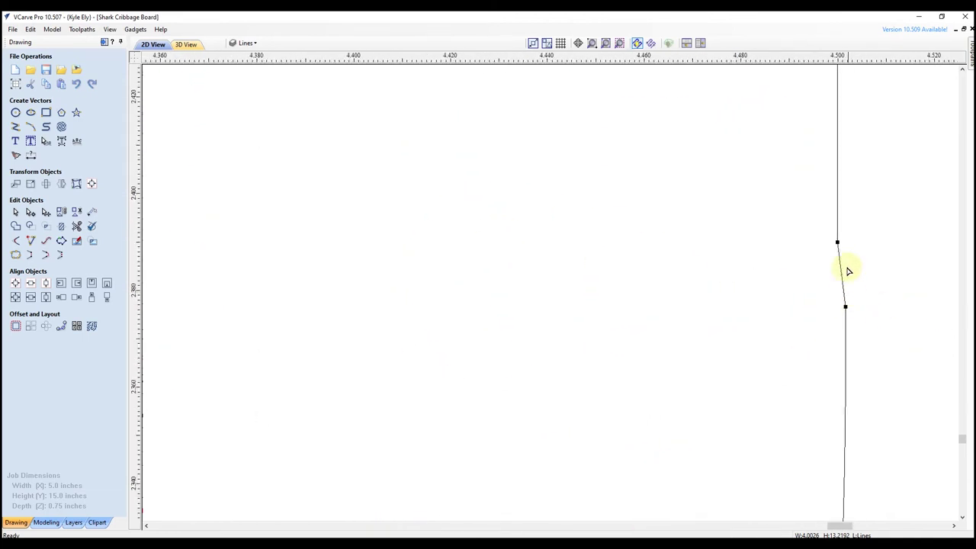
scroll(862, 299, "down", 6)
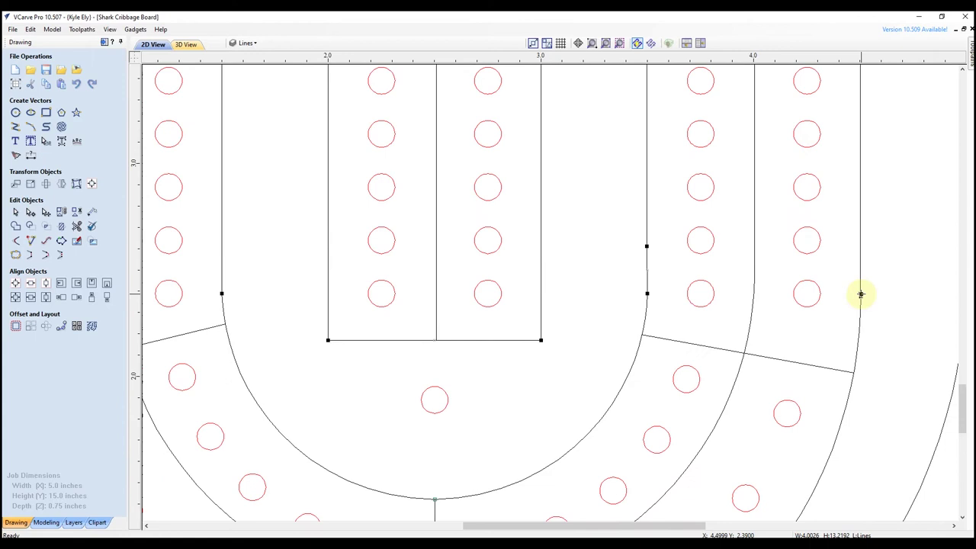
scroll(275, 298, "up", 8)
scroll(258, 289, "down", 4)
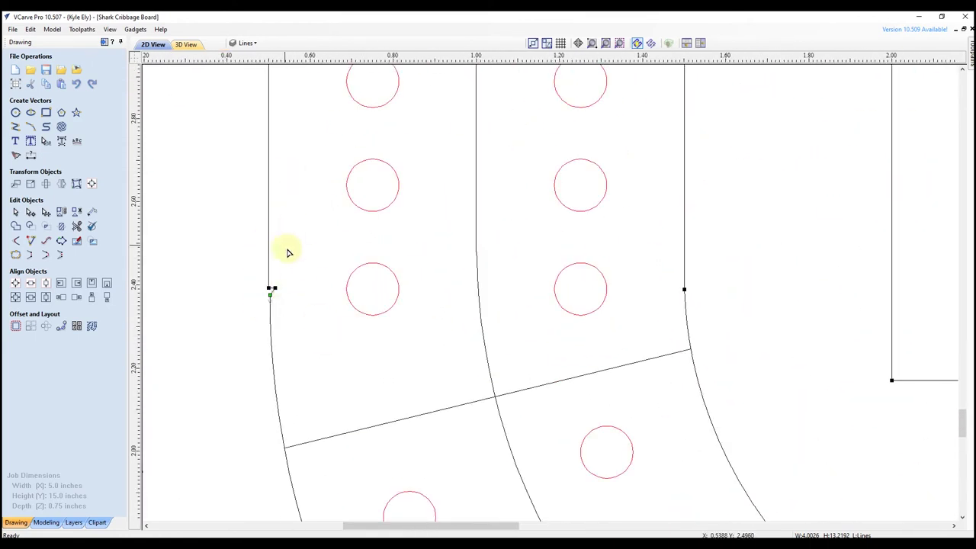
Switch node editing to the outer board outline and delete the extra point midway along its upper edge
scroll(290, 252, "down", 4)
scroll(557, 238, "up", 2)
scroll(556, 238, "down", 4)
scroll(497, 306, "up", 2)
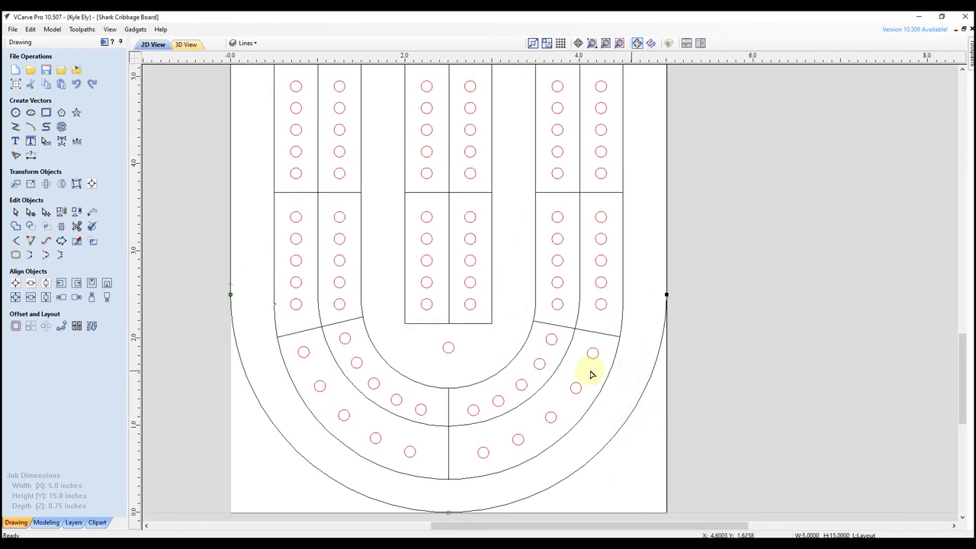
scroll(480, 389, "down", 2)
middle_click_drag(480, 389, 349, 516)
scroll(468, 468, "down", 2)
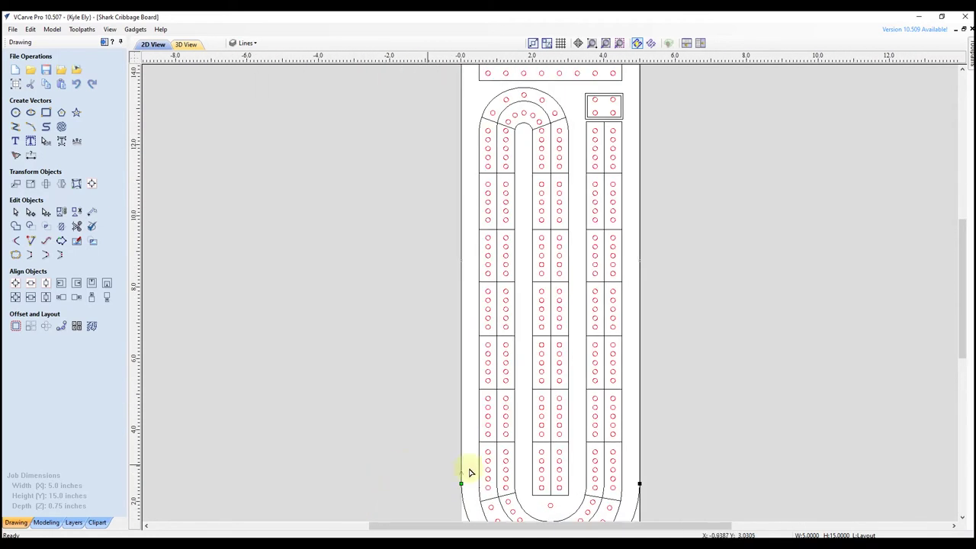
middle_click_drag(468, 468, 397, 534)
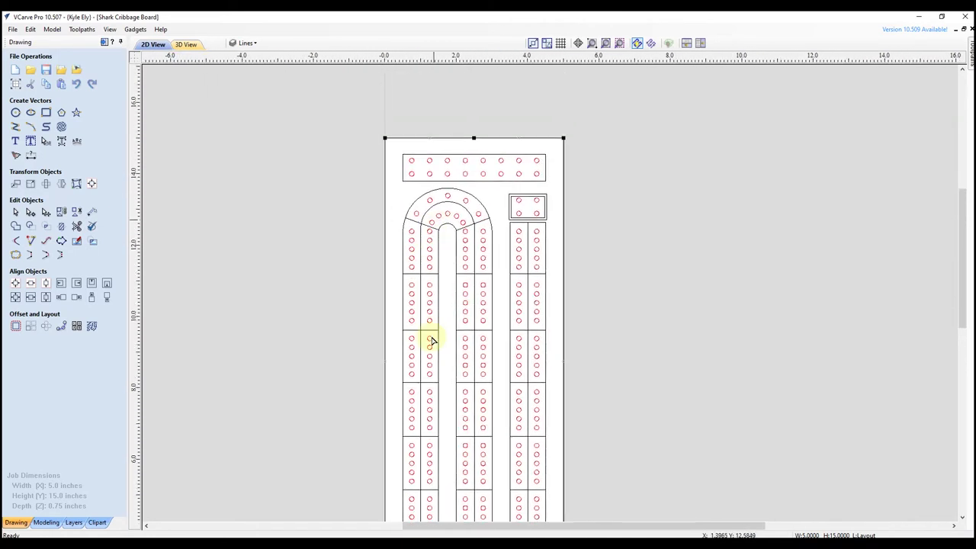
middle_click_drag(431, 338, 442, 458)
scroll(464, 273, "up", 3)
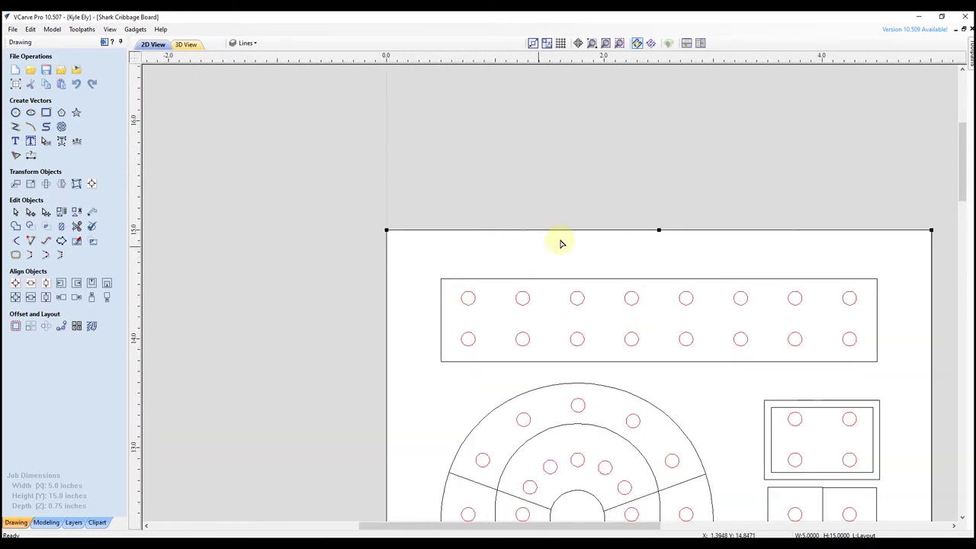
right_click(660, 231)
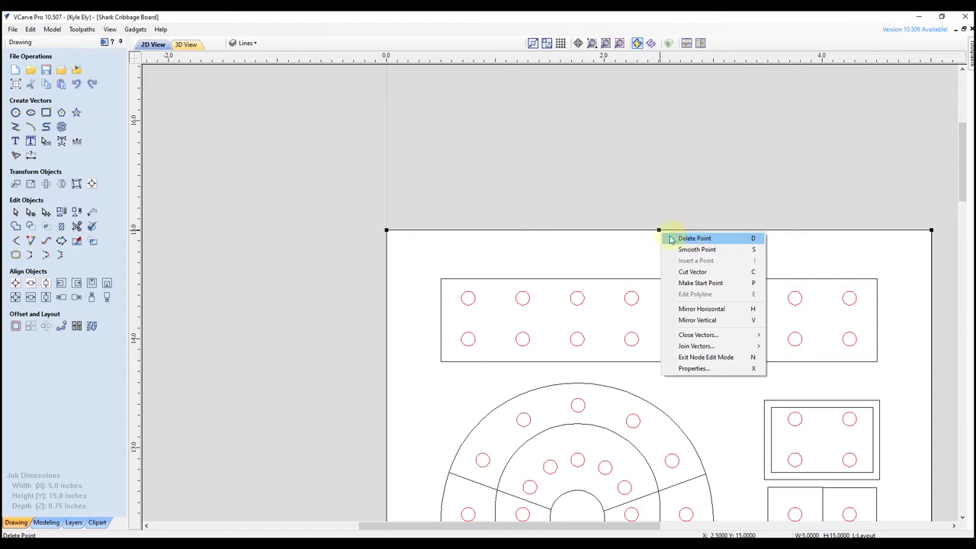
left_click(694, 239)
scroll(336, 202, "down", 1)
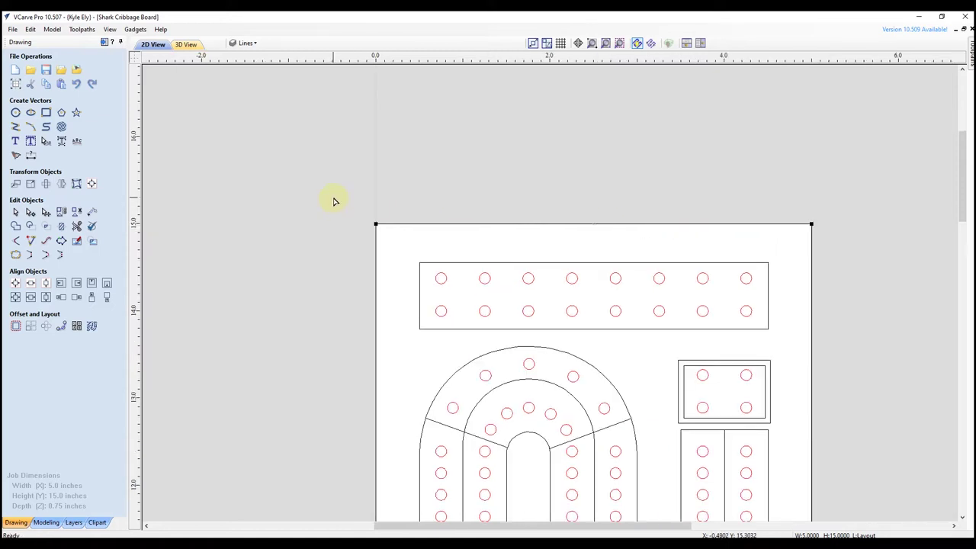
Check the board outline's nodes at the corners and around the lower arc, and exit node editing
middle_click_drag(573, 305, 527, 308)
scroll(511, 179, "down", 3)
scroll(506, 277, "up", 1)
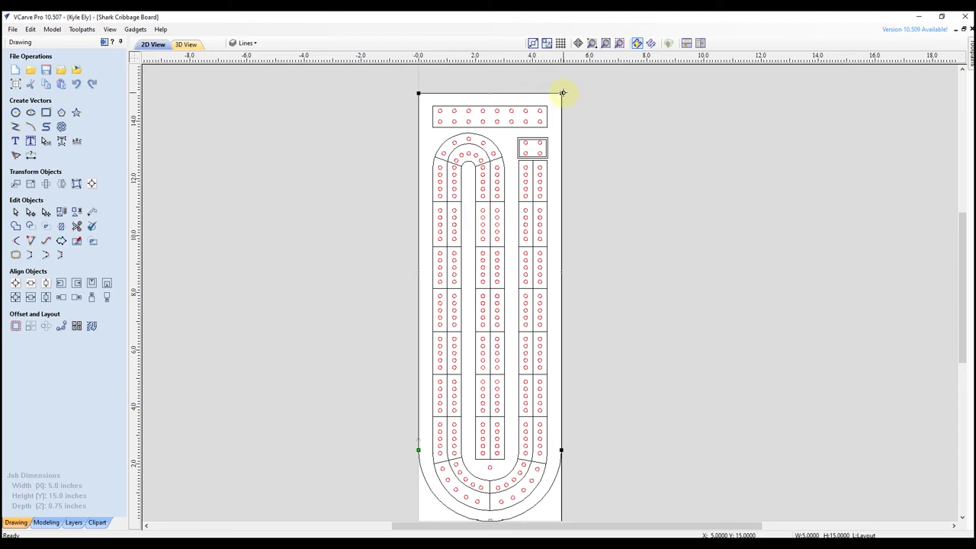
scroll(532, 410, "up", 3)
middle_click_drag(508, 275, 444, 281)
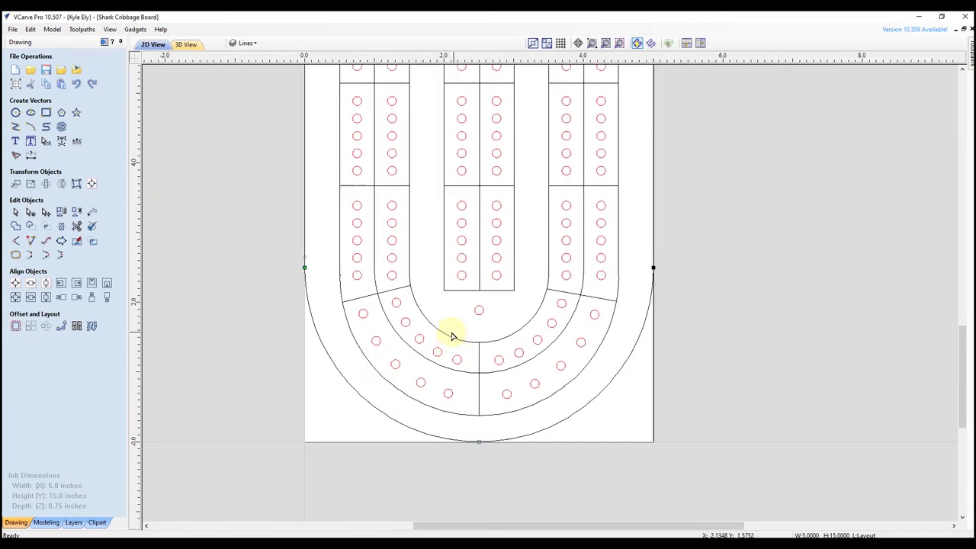
left_click(304, 269)
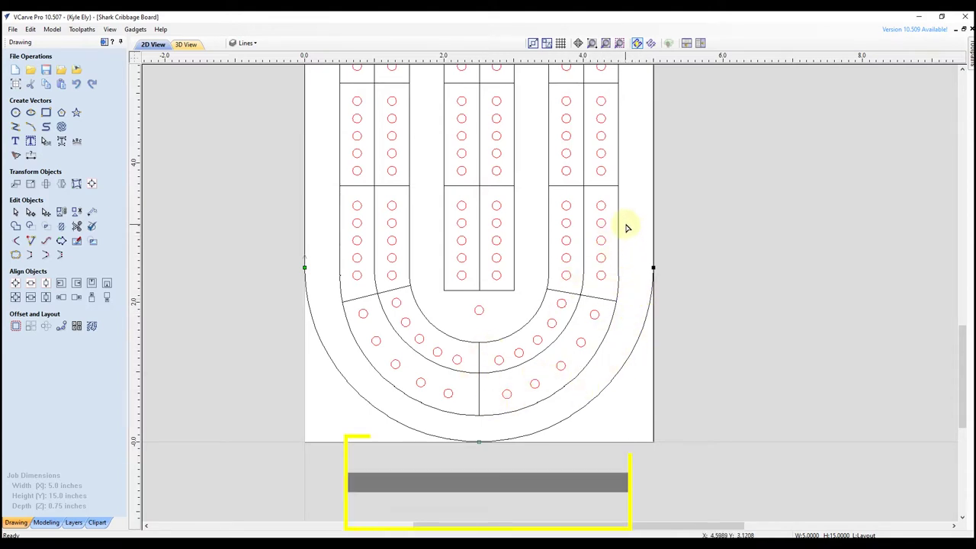
key("Escape")
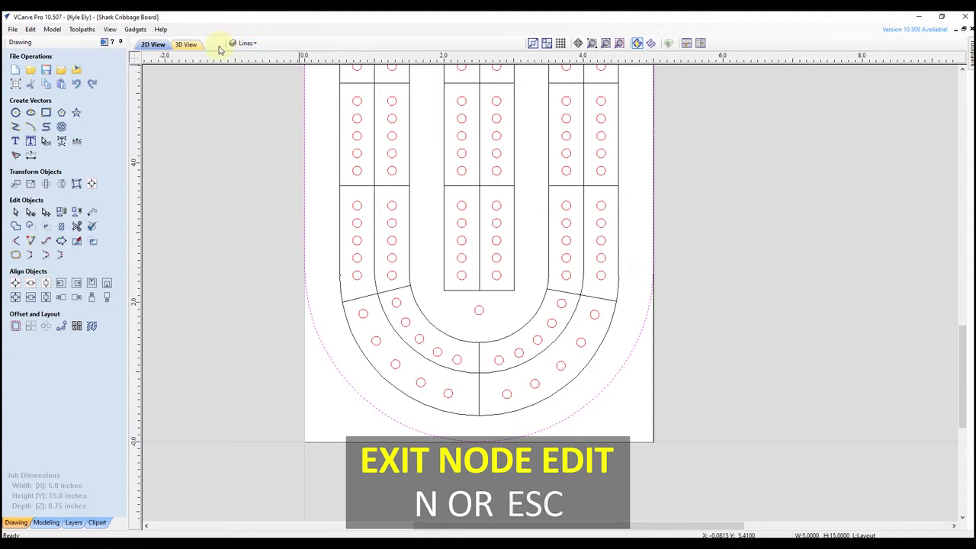
Hide and show the Layout, Holes and Lines layers one at a time to check which vectors each contains
left_click(250, 44)
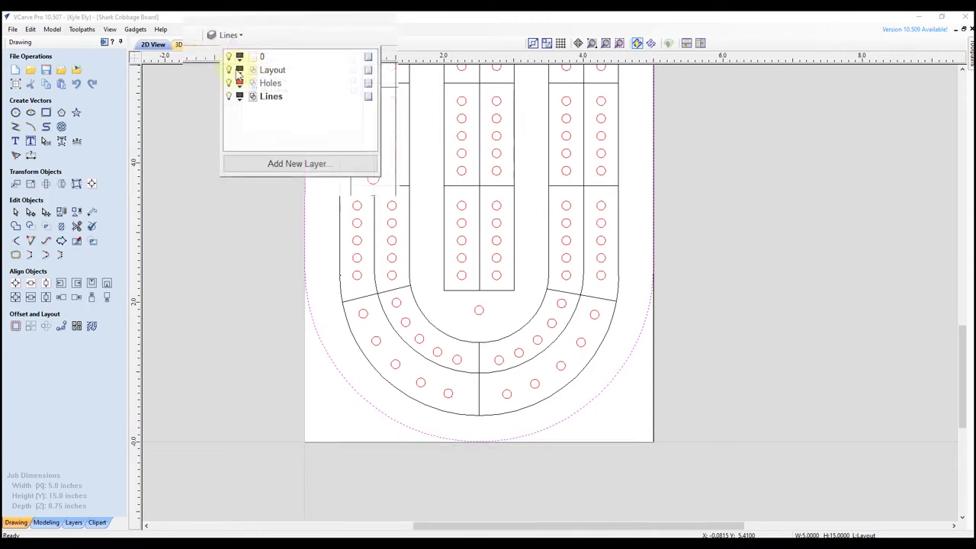
left_click(303, 192)
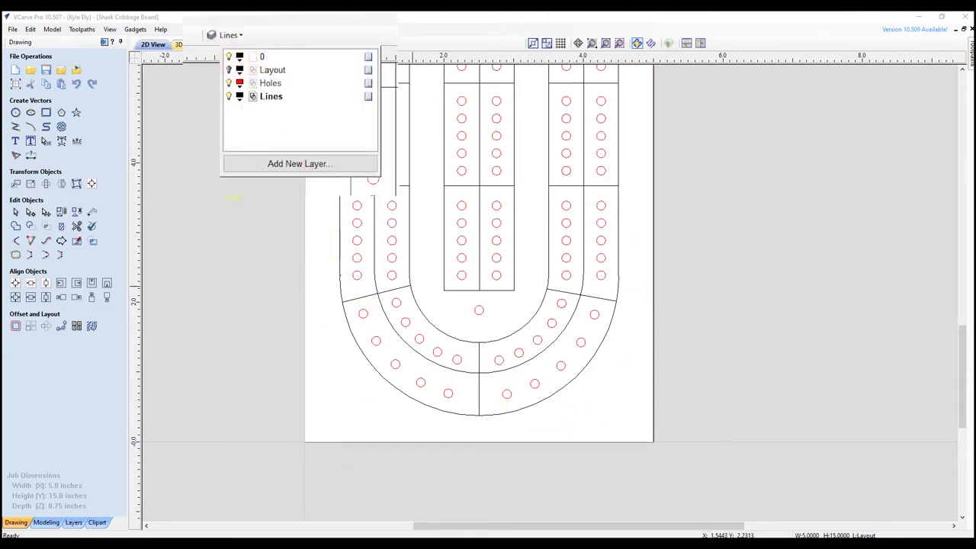
left_click(229, 69)
left_click(229, 83)
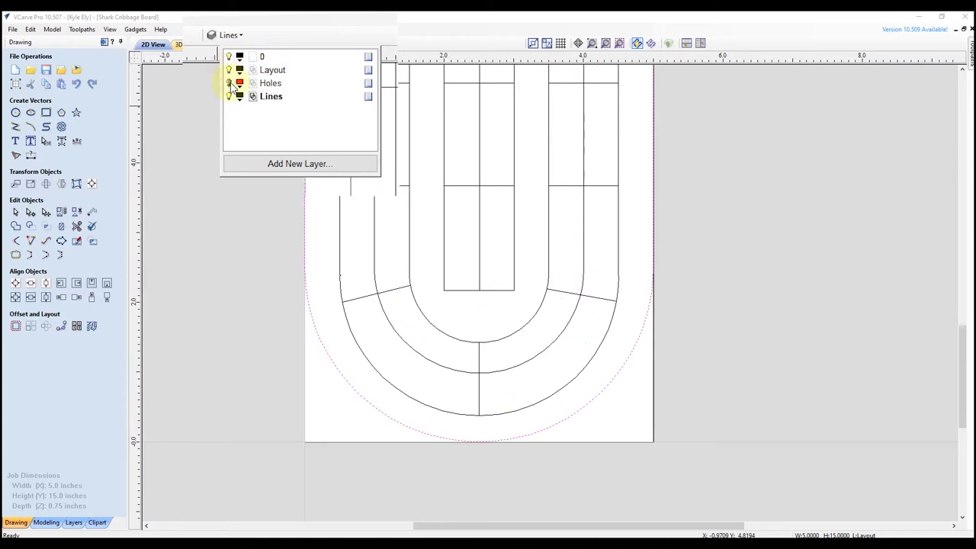
left_click(229, 83)
left_click(229, 97)
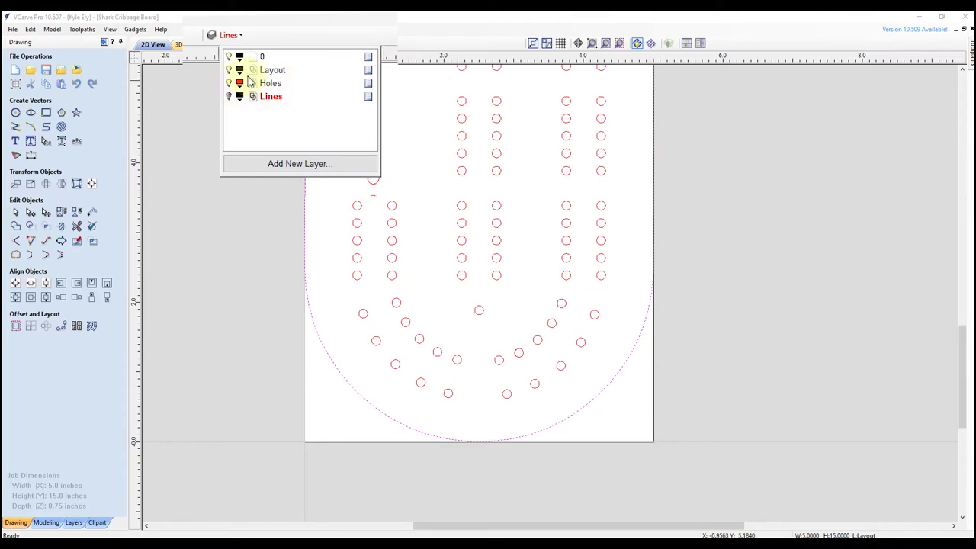
left_click(229, 97)
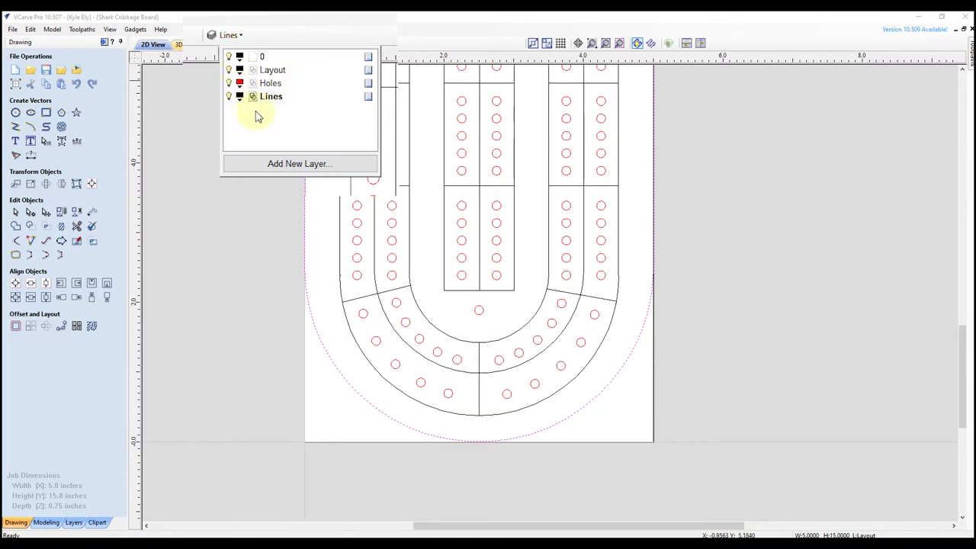
Add a new layer named New Lines
left_click(290, 164)
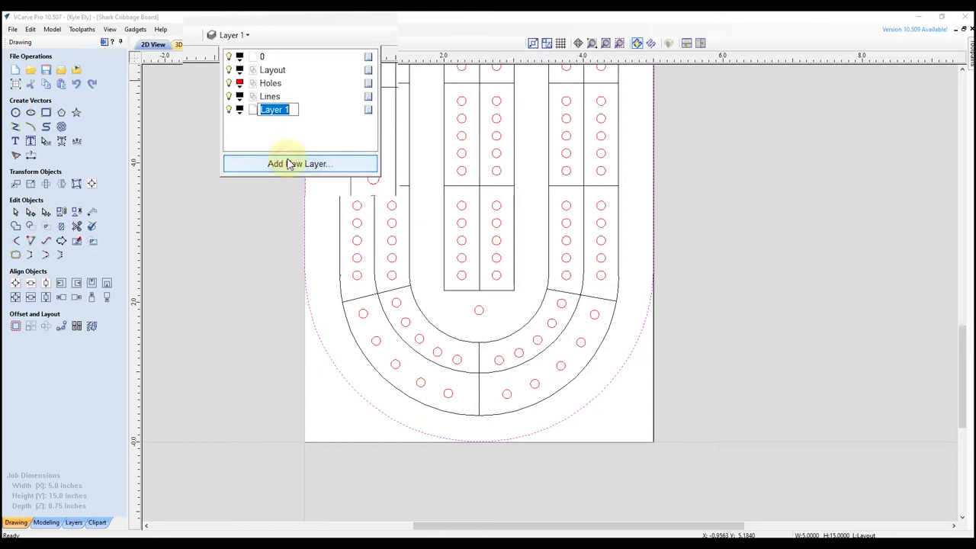
type("New Lines")
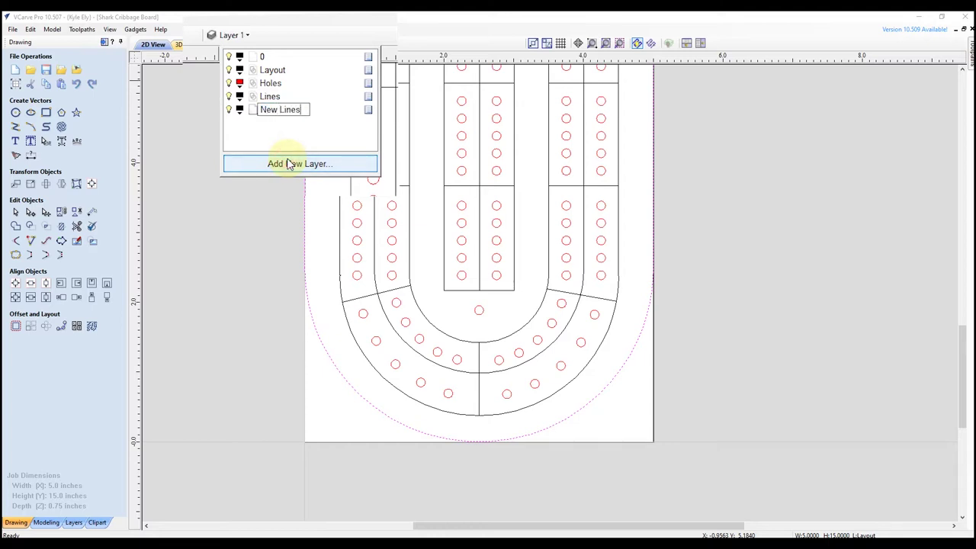
key("Return")
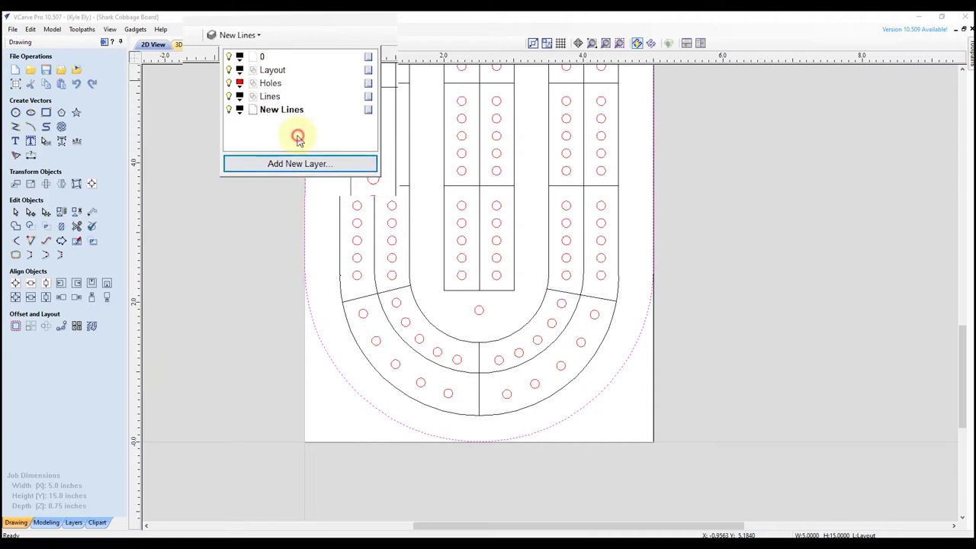
Set the New Lines layer's colour to blue and delete the empty layer 0
left_click(240, 110)
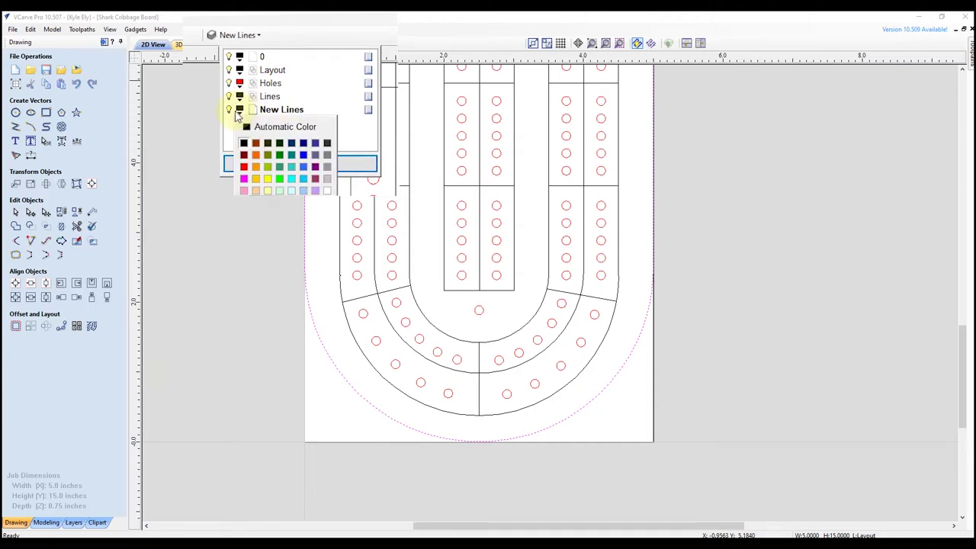
left_click(303, 156)
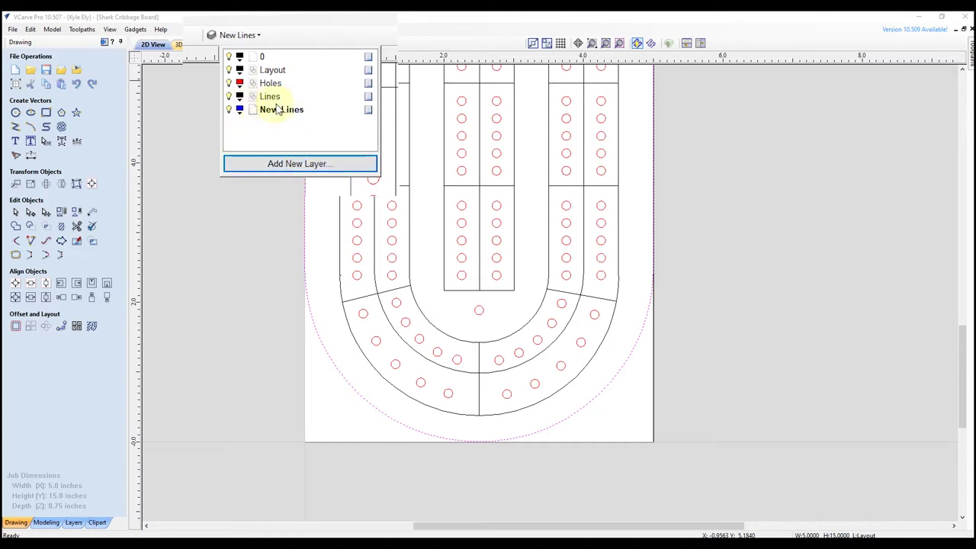
right_click(259, 59)
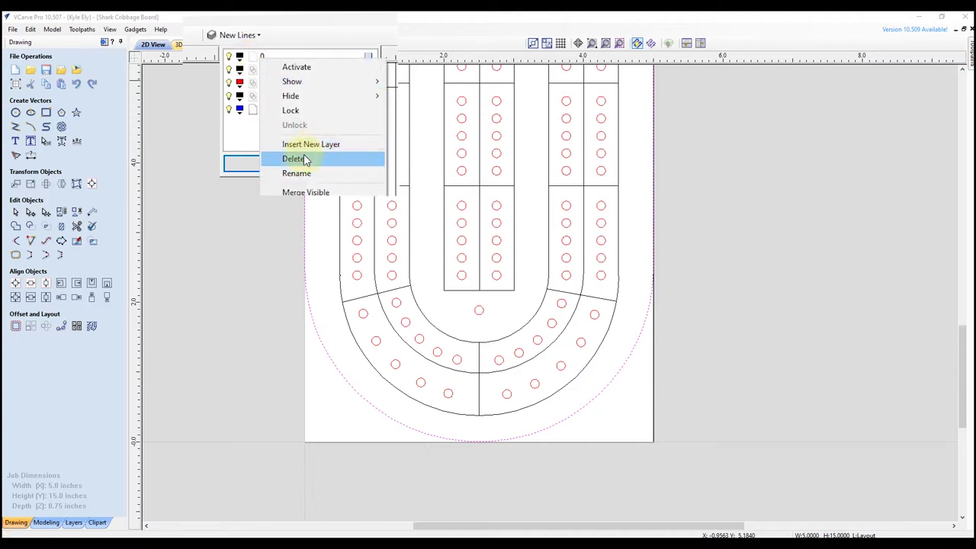
left_click(296, 159)
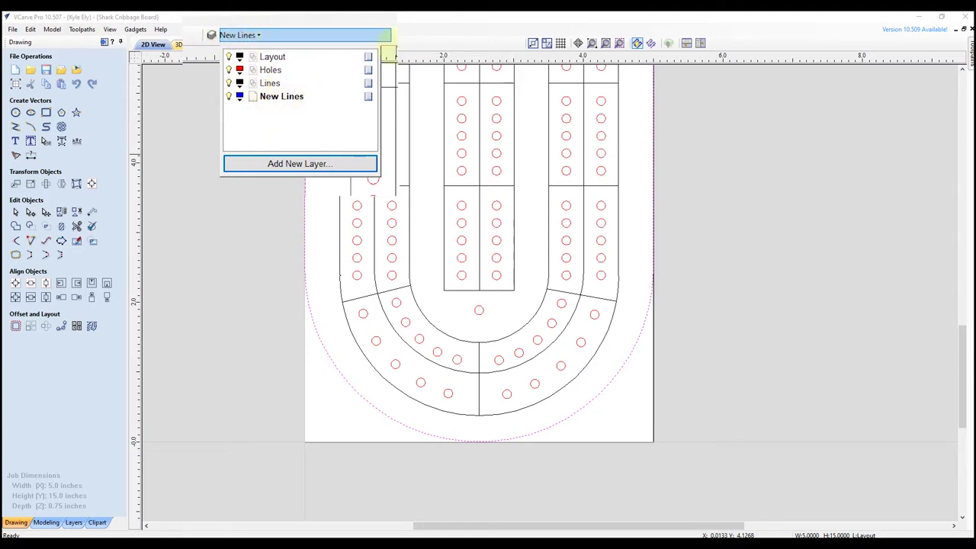
left_click(437, 212)
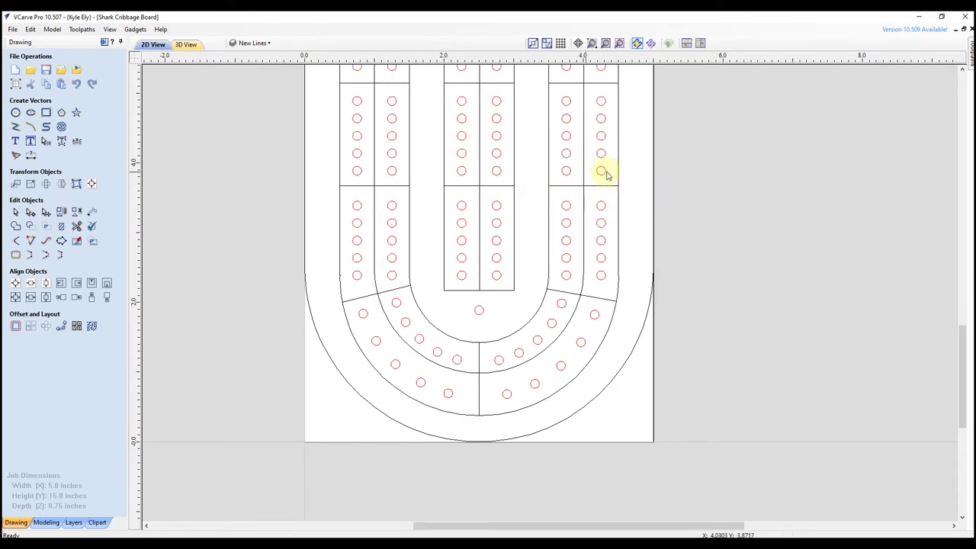
Measure the horizontal spacing from the board's edge to the outer lane line and between the neighbouring lane lines
left_click(92, 213)
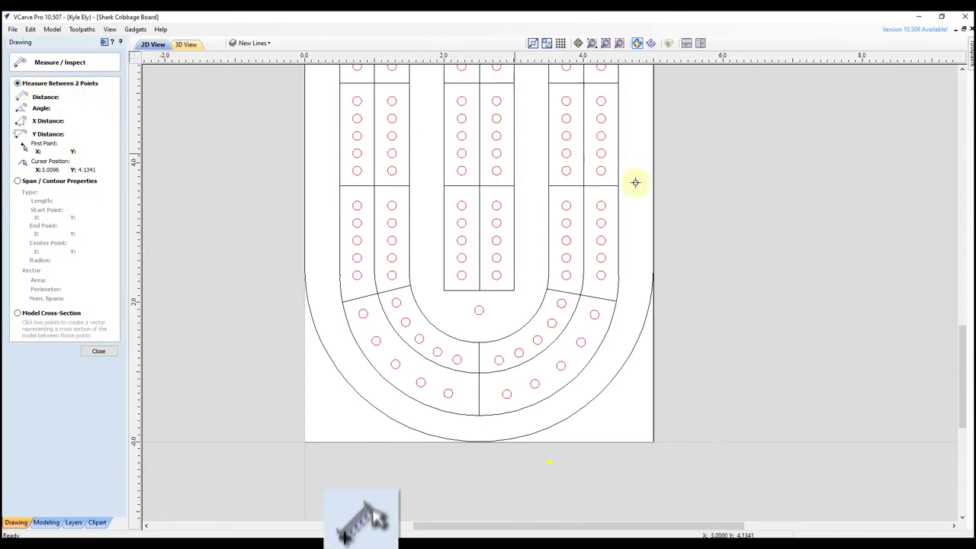
scroll(676, 267, "up", 5)
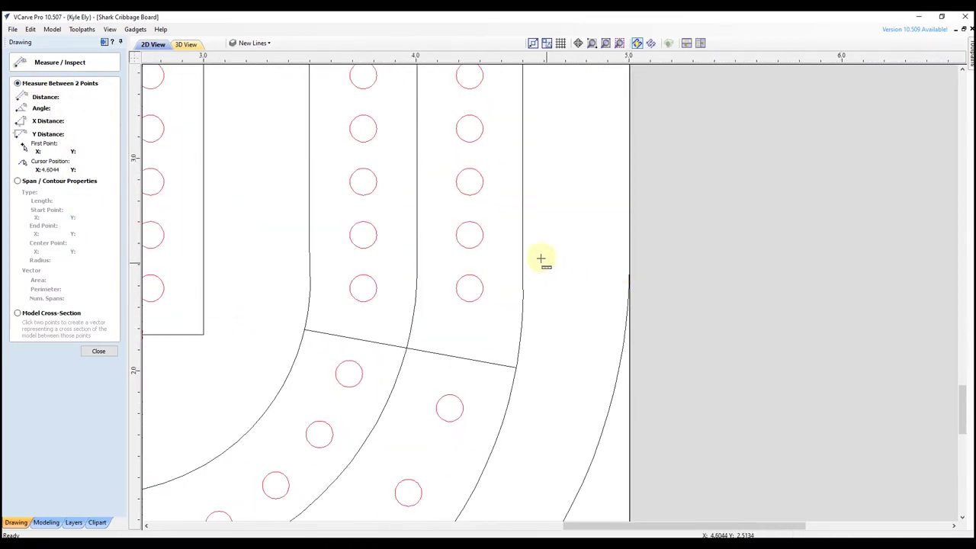
left_click(523, 231)
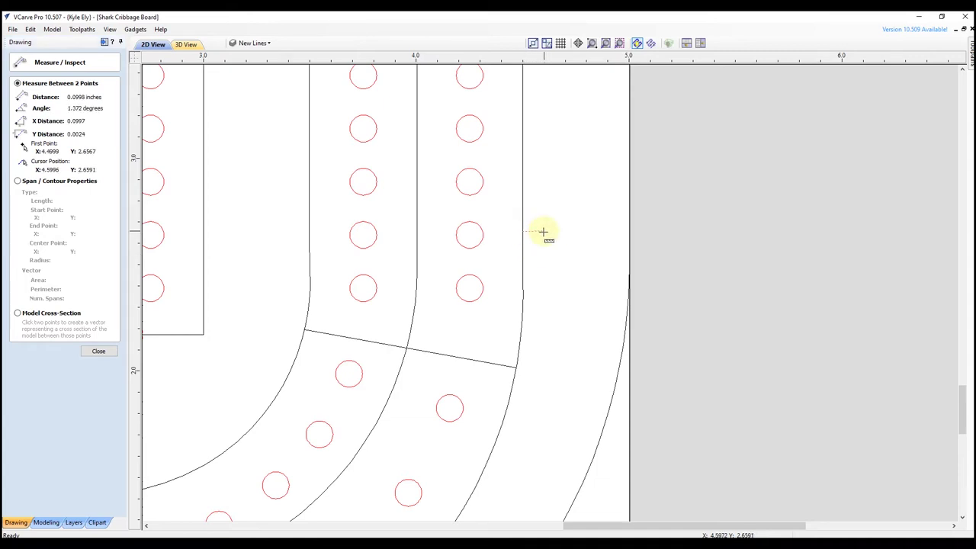
left_click(630, 230)
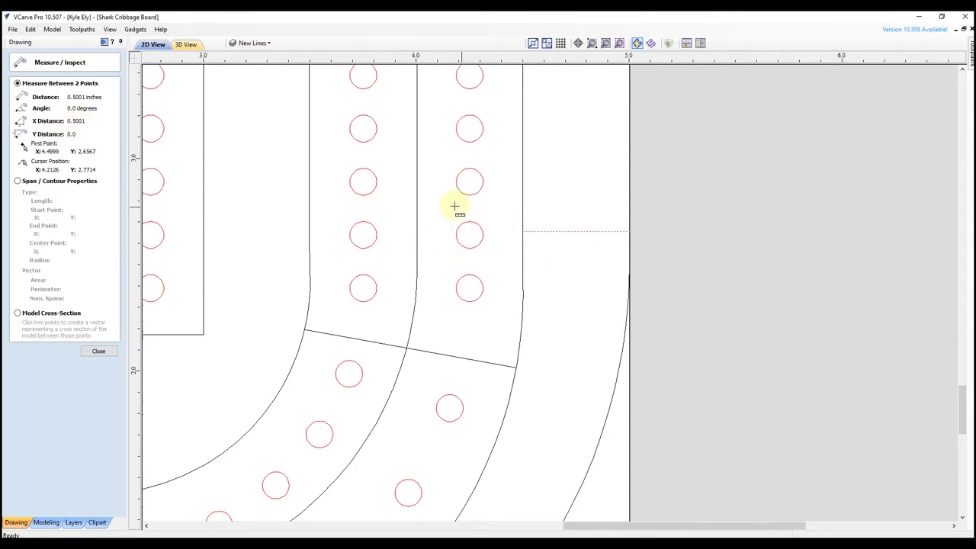
left_click(417, 205)
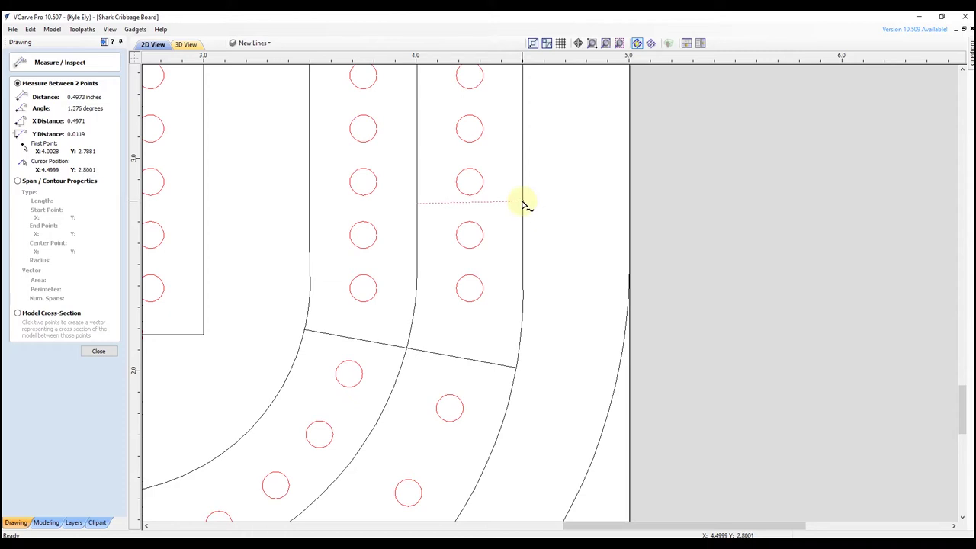
left_click(523, 204)
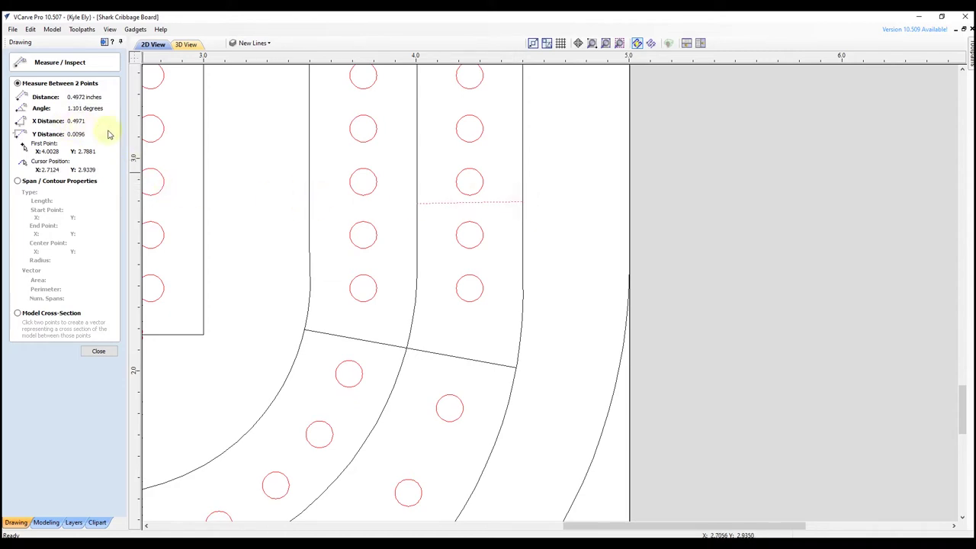
left_click(310, 158)
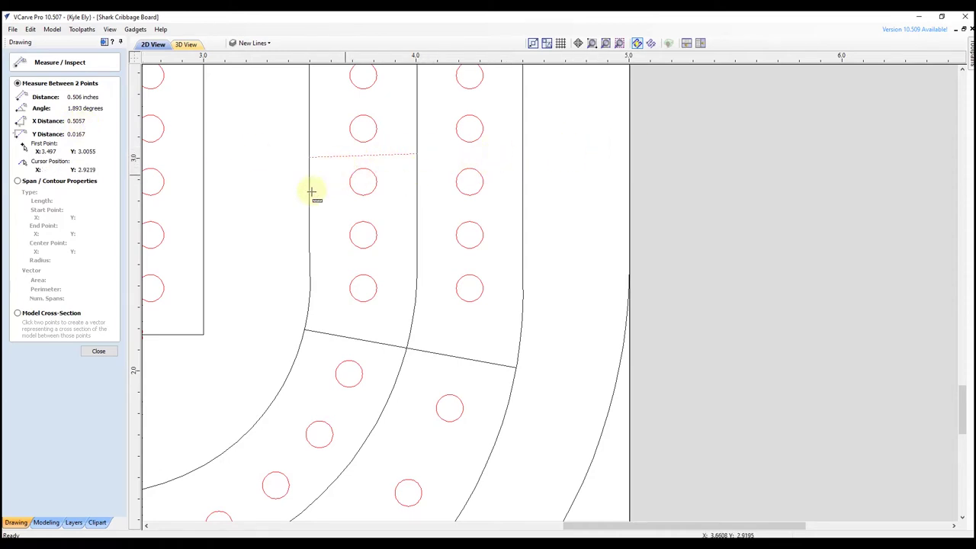
left_click(98, 354)
Offset the outer board outline inwards by 0.5 inches with sharp corners, keeping the original and selecting the new vector
scroll(575, 352, "down", 4)
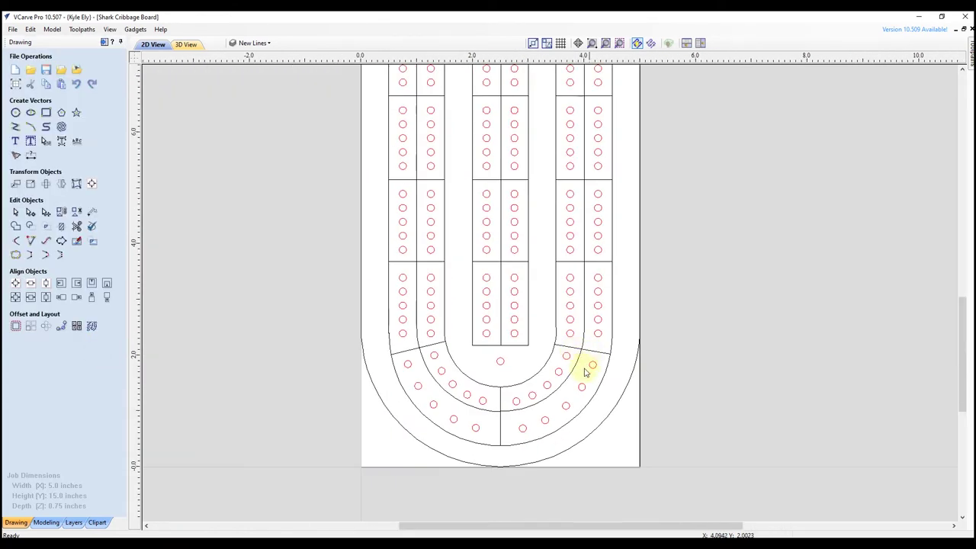
left_click(602, 421)
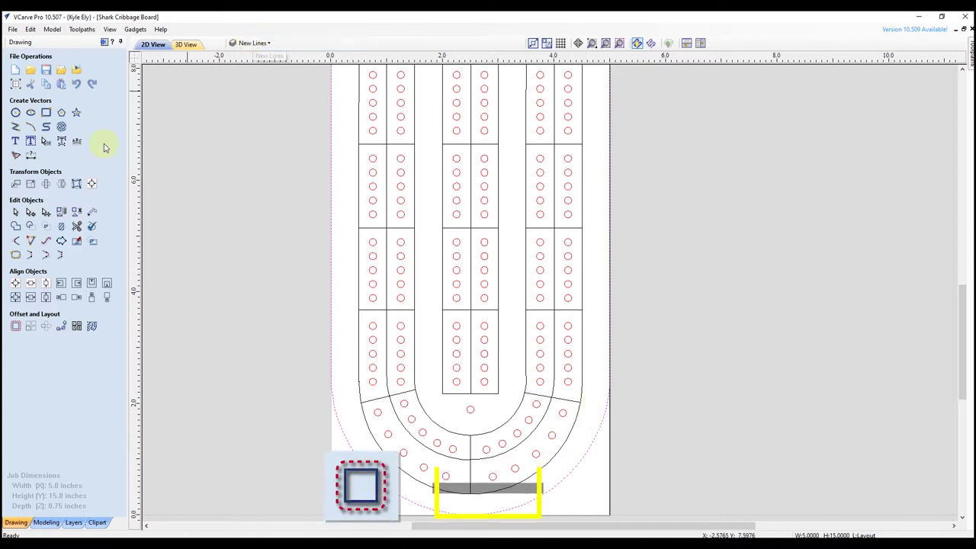
left_click(16, 327)
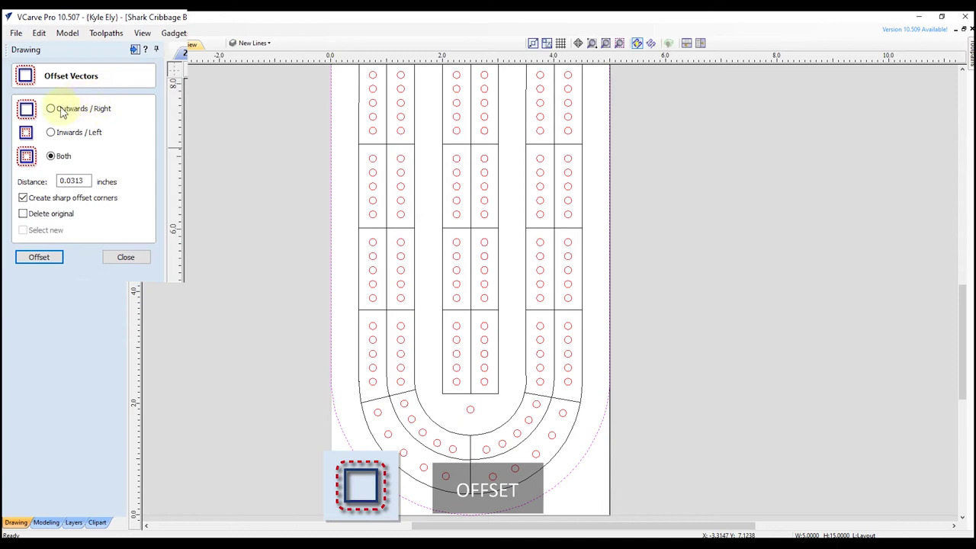
left_click(53, 132)
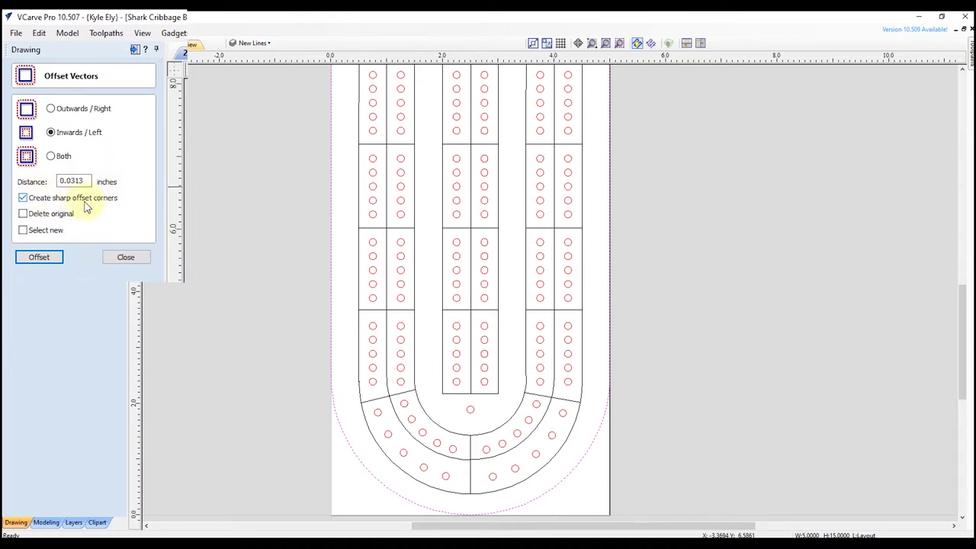
left_click(23, 231)
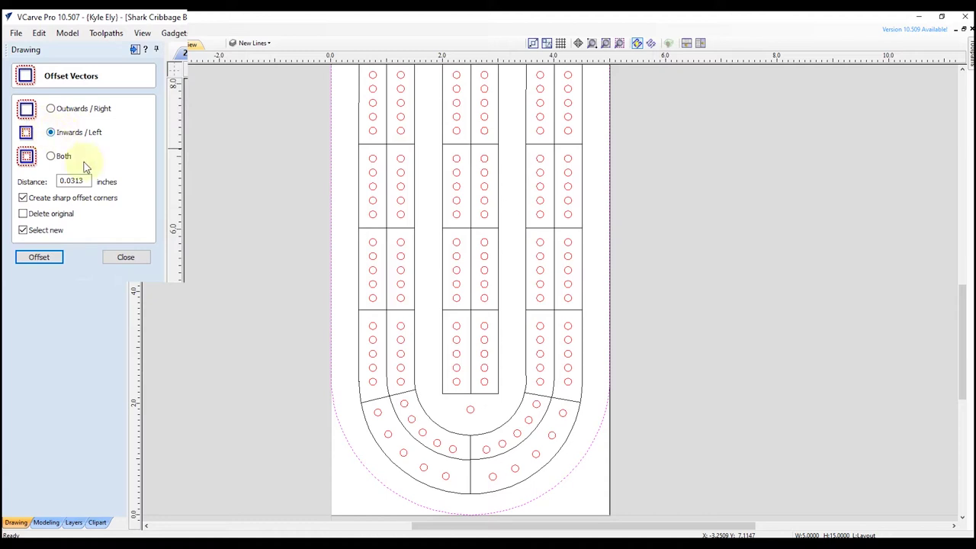
left_click_drag(84, 181, 67, 183)
type("03125")
type("5")
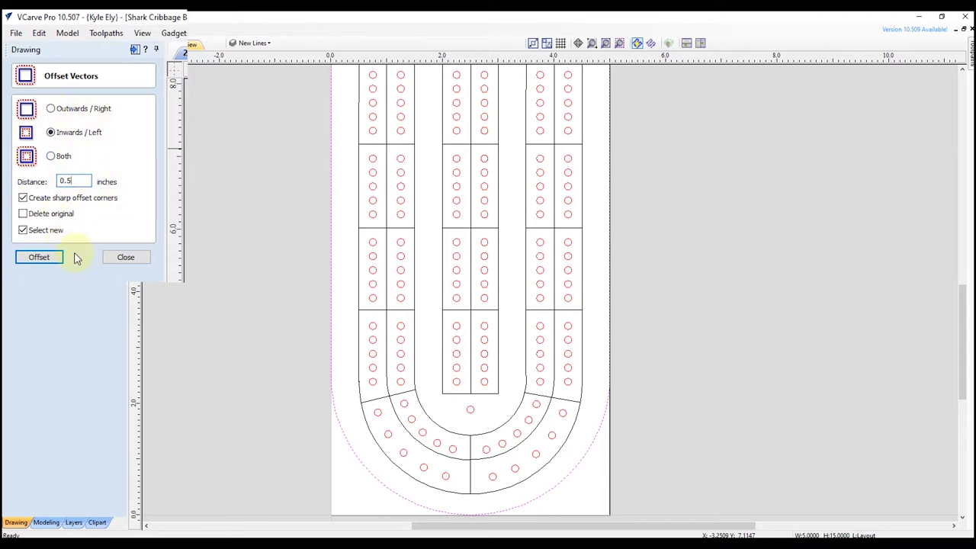
left_click(40, 258)
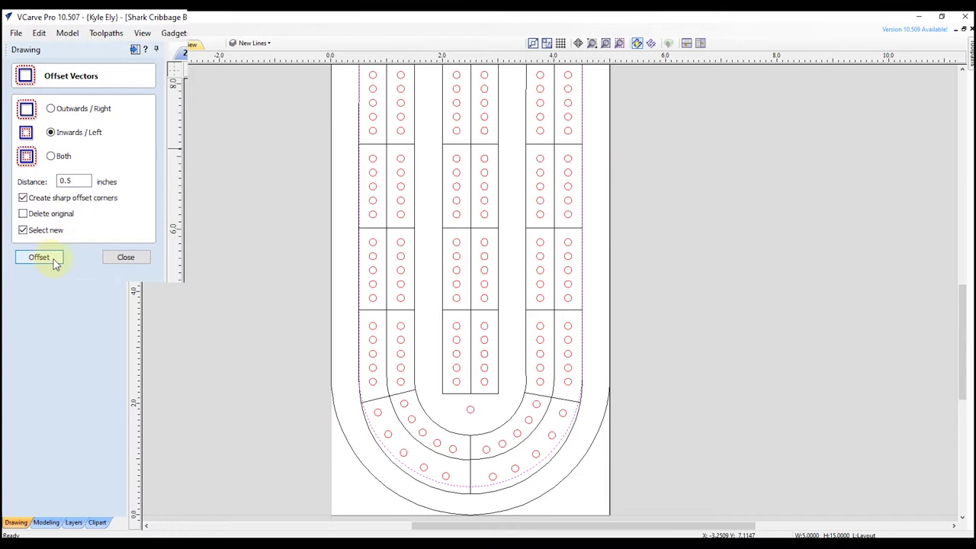
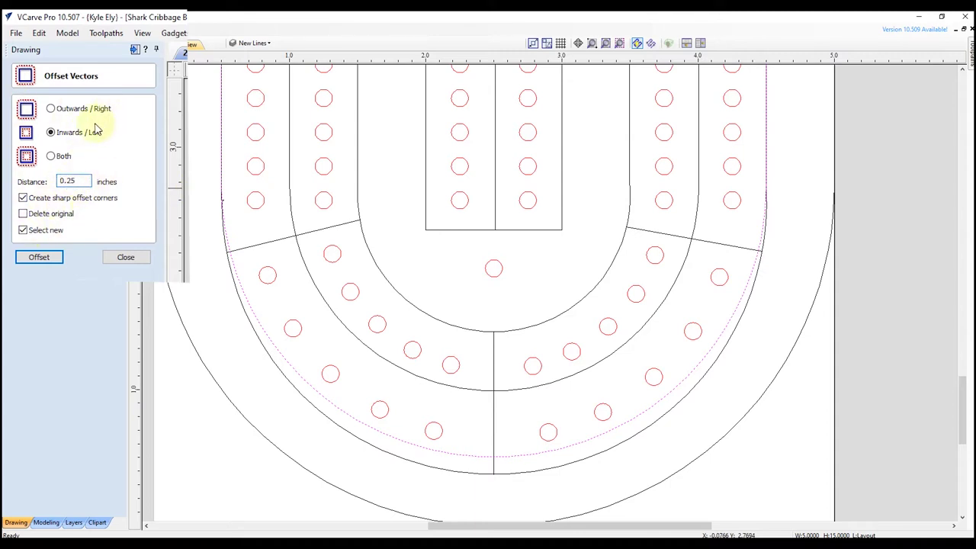
Offset each newly created vector inwards by 0.25 inches in turn until four more nested lines reach the inner lane edge
left_click(39, 259)
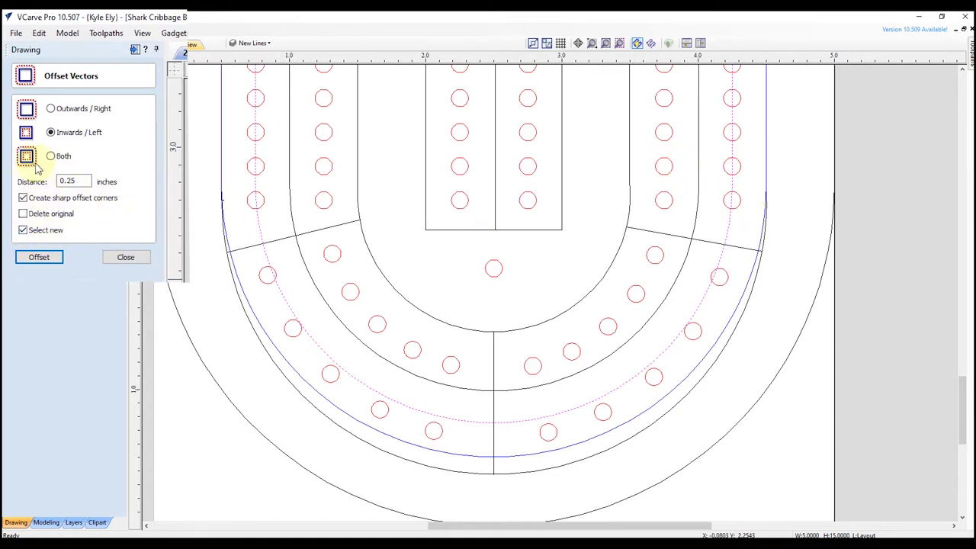
left_click(39, 258)
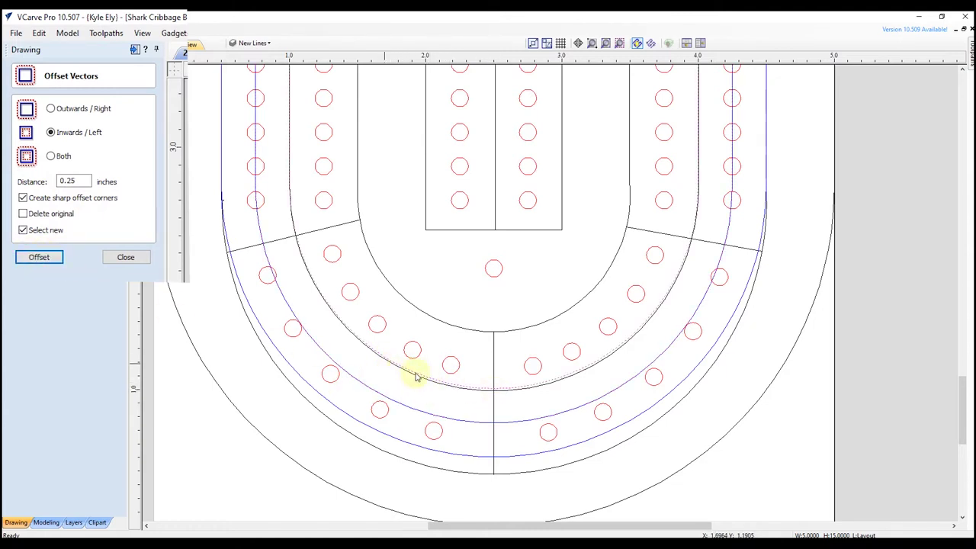
left_click(47, 260)
left_click(46, 259)
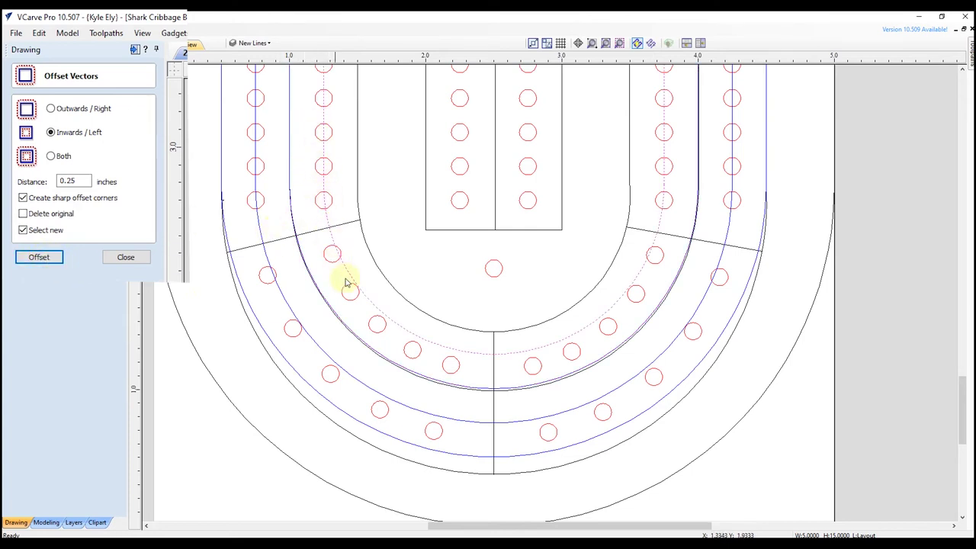
left_click(40, 258)
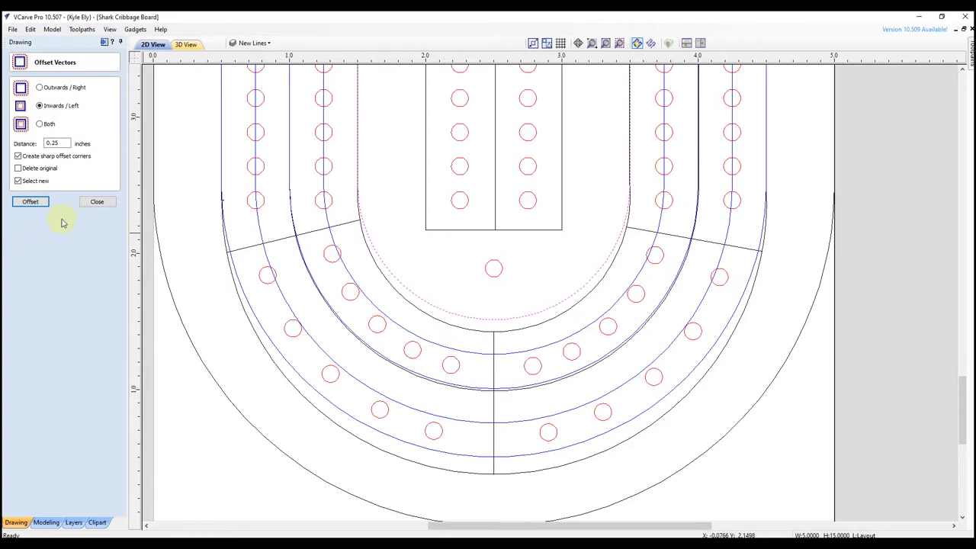
left_click(97, 202)
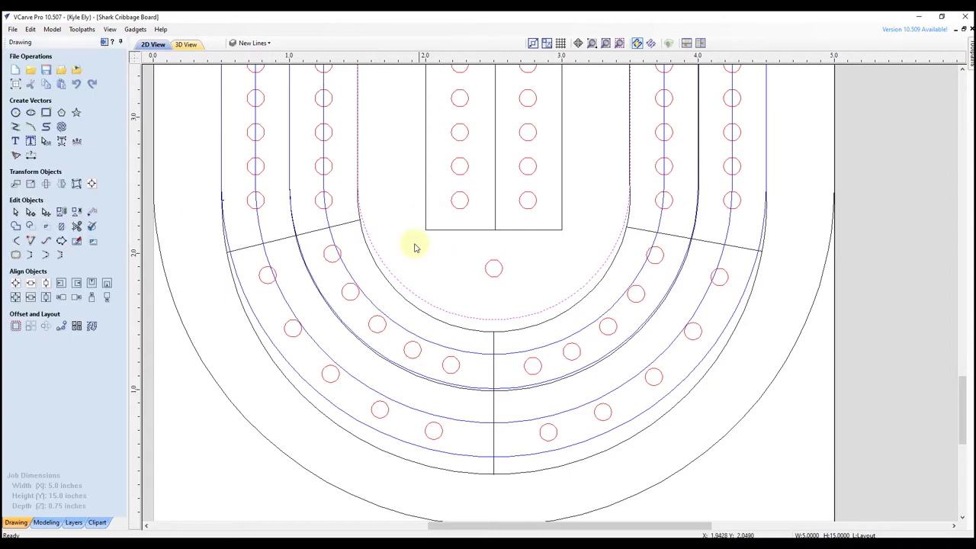
Compare the new offset lines with the old lines at the lower arc and review the layer list
scroll(495, 457, "up", 3)
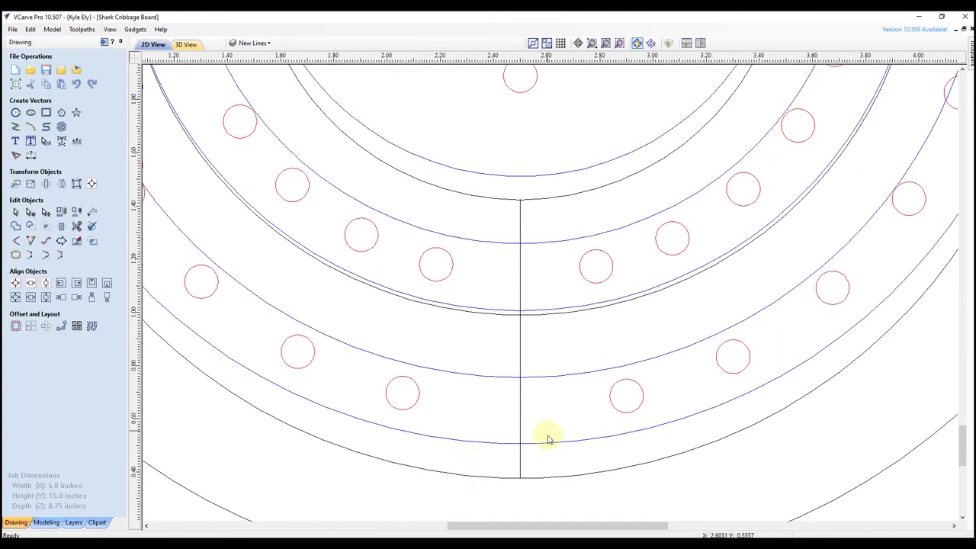
left_click(545, 445)
left_click(549, 378)
left_click(539, 314)
left_click(545, 214)
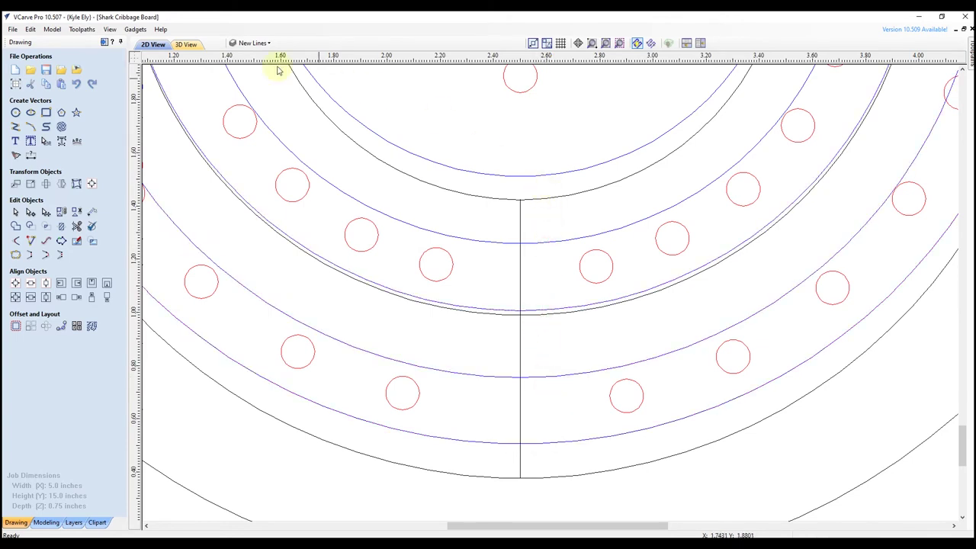
left_click(252, 43)
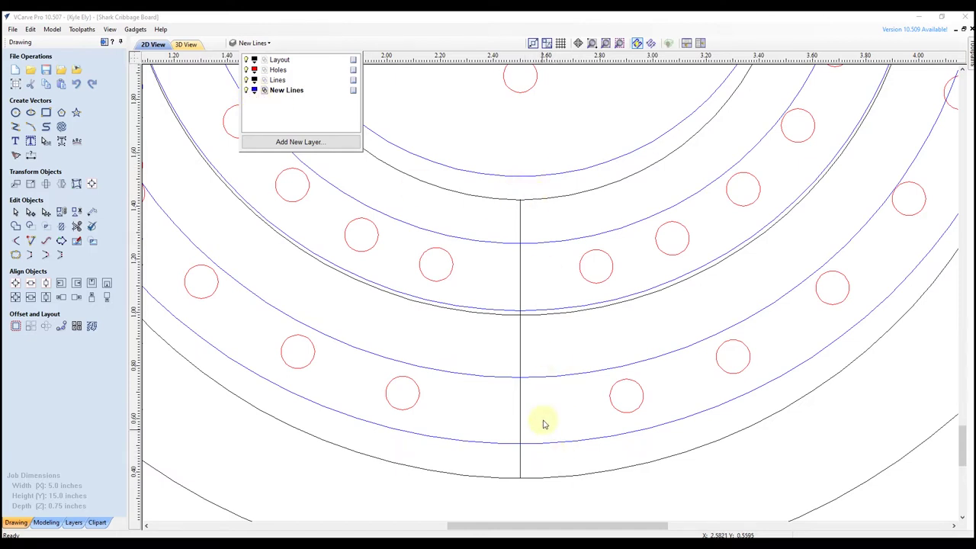
left_click(541, 276)
Select the old outer lane line on the Lines layer and examine its path around the whole board
scroll(516, 272, "down", 3)
scroll(508, 289, "up", 2)
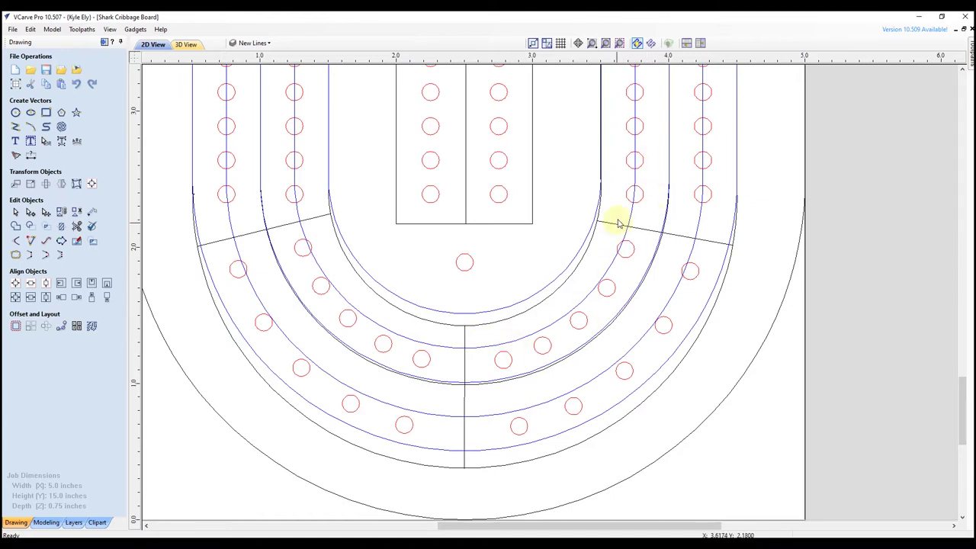
left_click(490, 468)
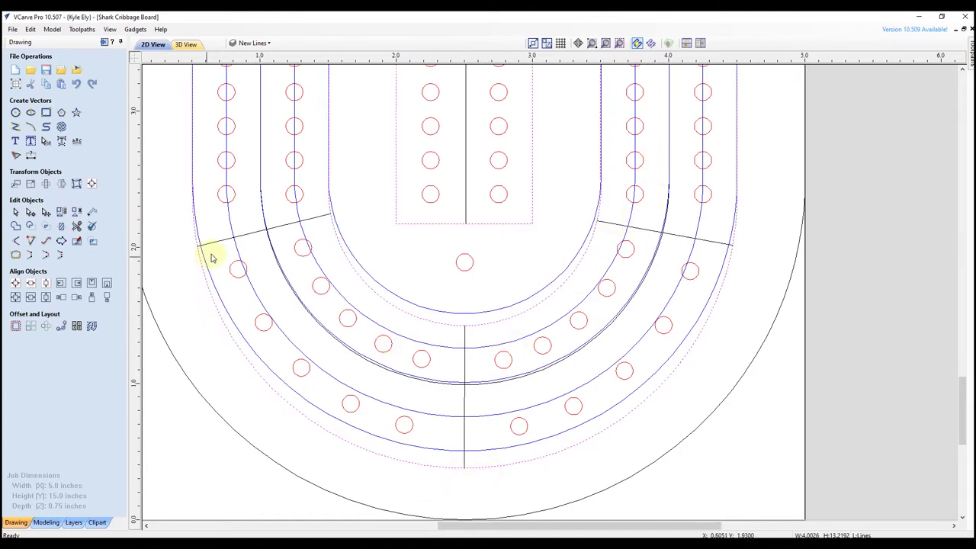
scroll(424, 362, "down", 3)
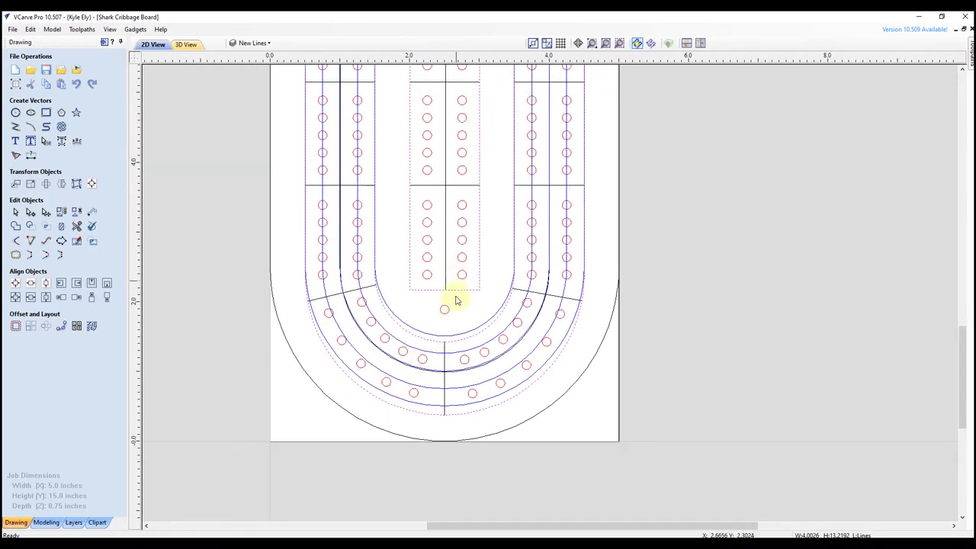
scroll(455, 277, "down", 2)
scroll(534, 365, "down", 2)
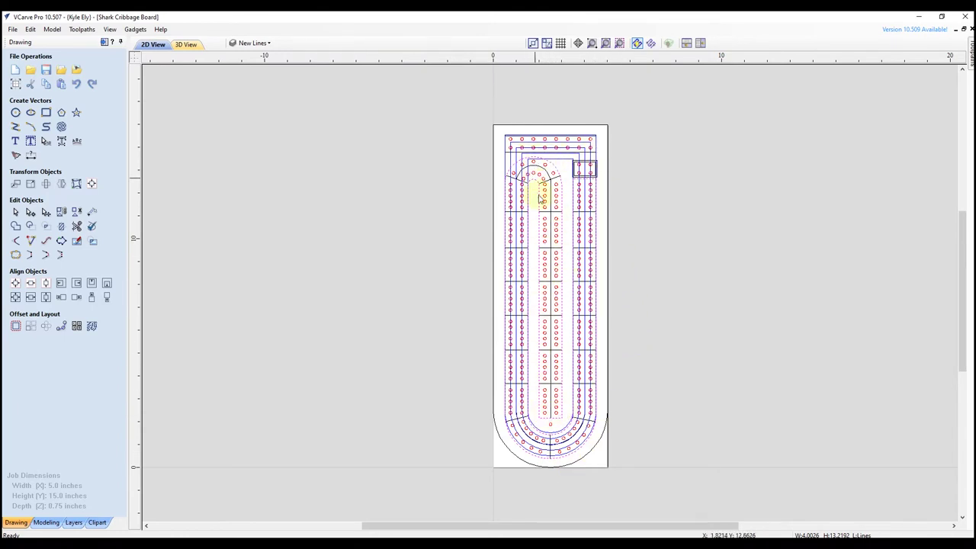
scroll(552, 463, "up", 3)
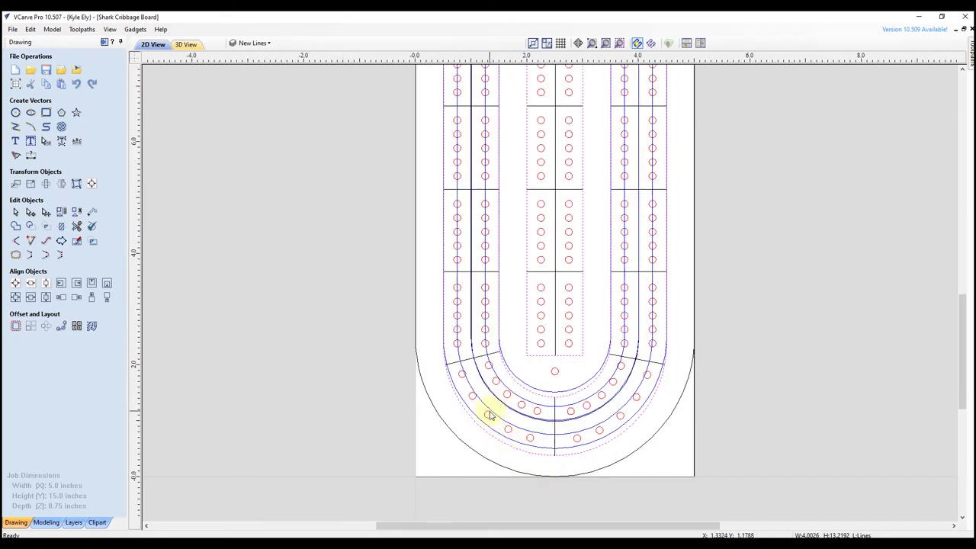
scroll(442, 381, "up", 2)
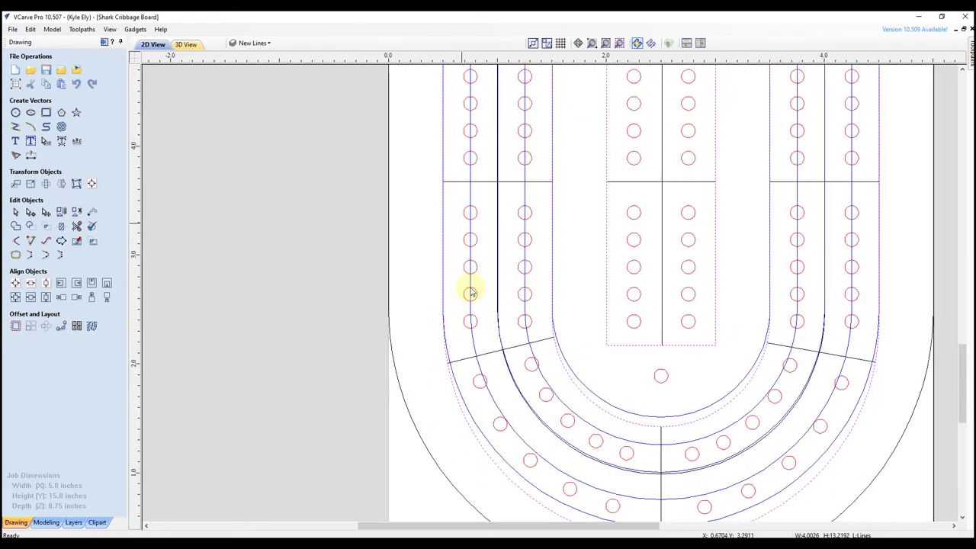
scroll(488, 294, "up", 2)
scroll(495, 298, "up", 10)
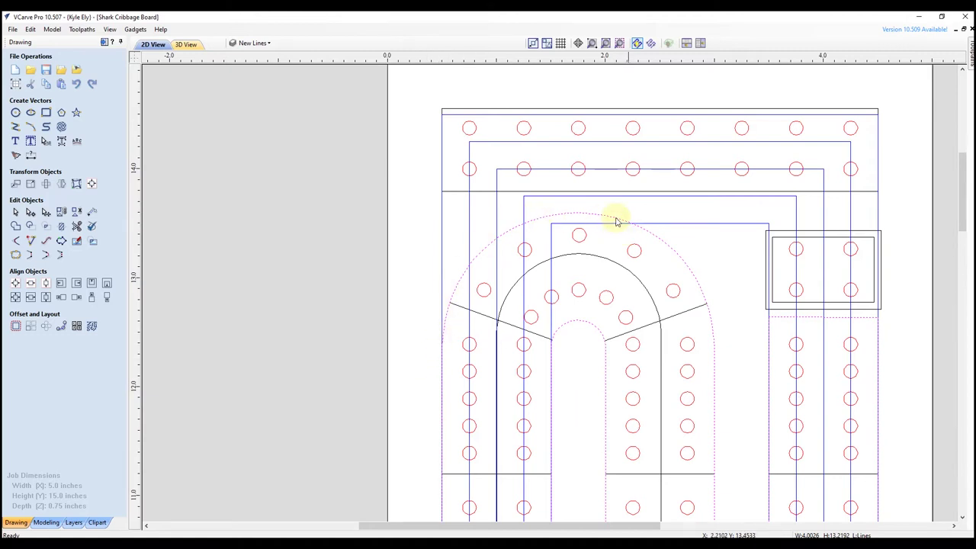
Cut the old outer lane line at the left base of the upper arc, test-move the freed end and undo that move
double_click(484, 270)
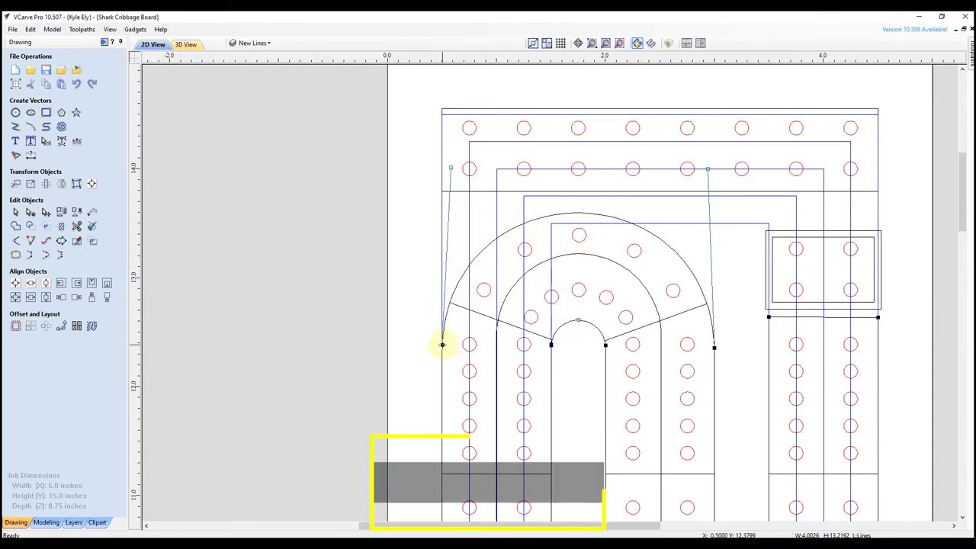
key("c")
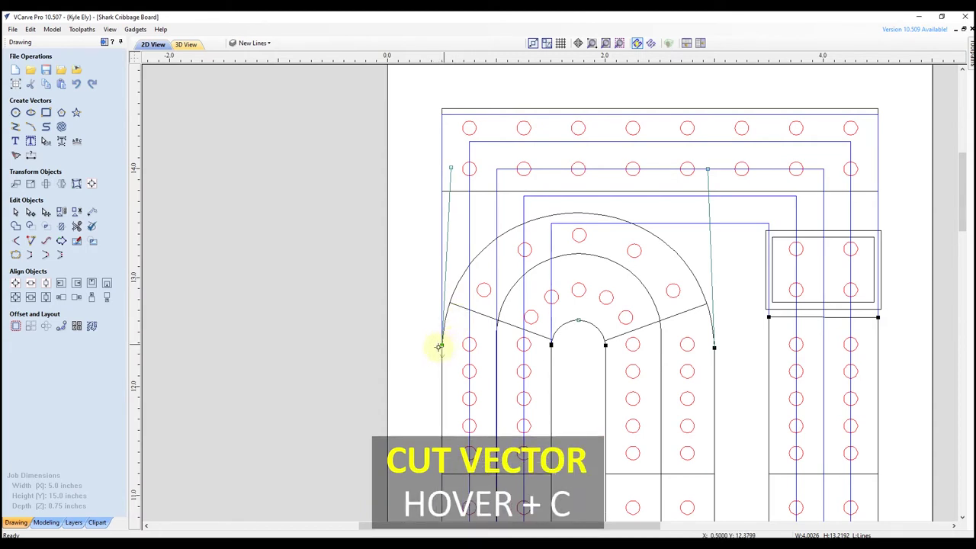
left_click_drag(441, 346, 415, 345)
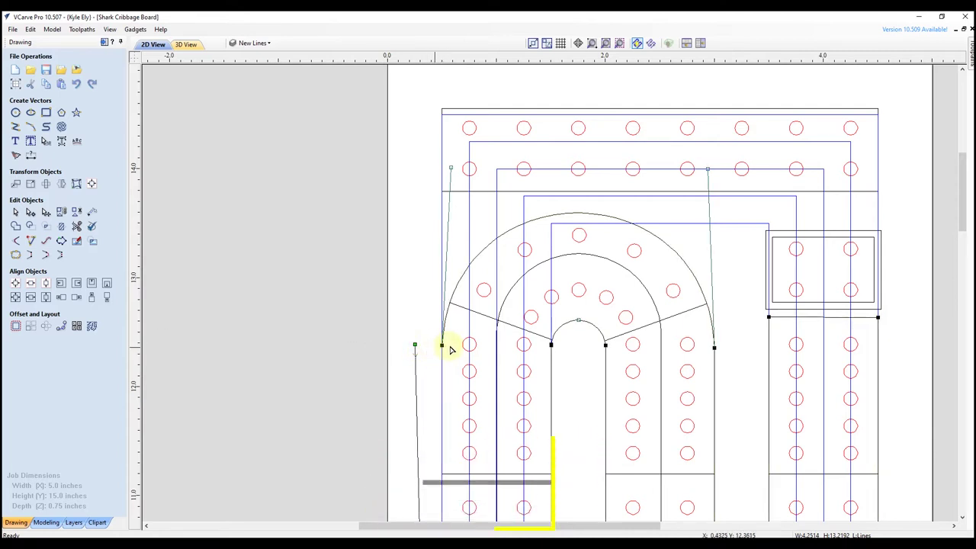
key("ctrl+z")
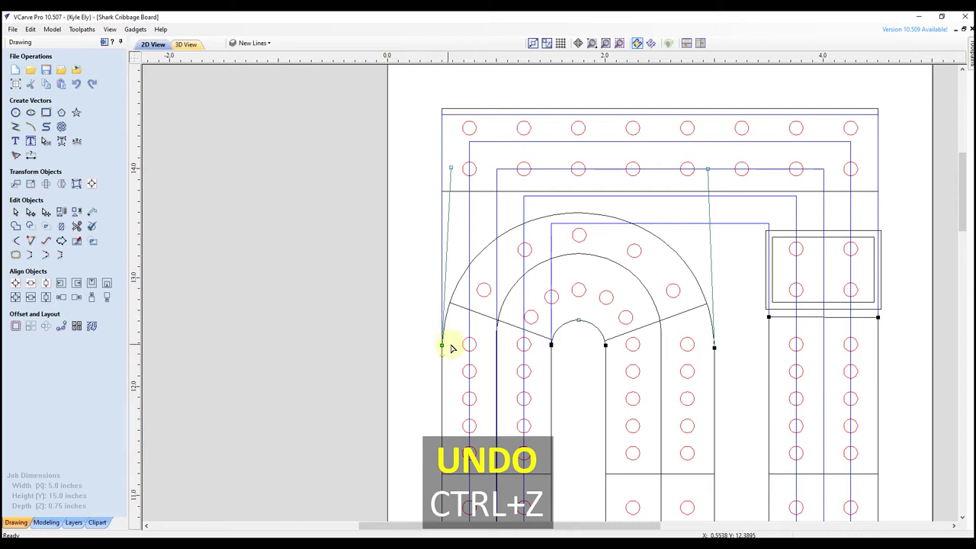
Cut the same old outer line at its right corner node just below the double rectangle
scroll(455, 151, "down", 4)
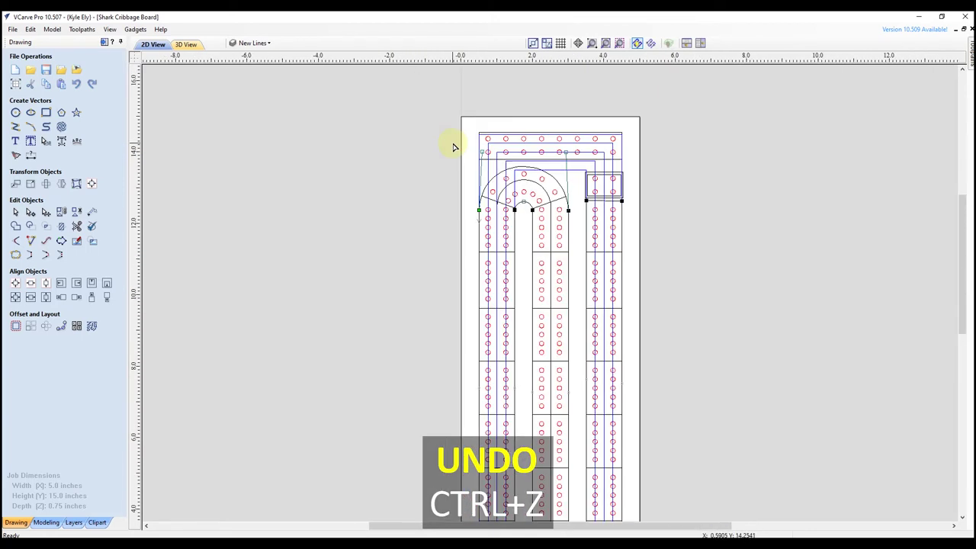
scroll(583, 469, "up", 2)
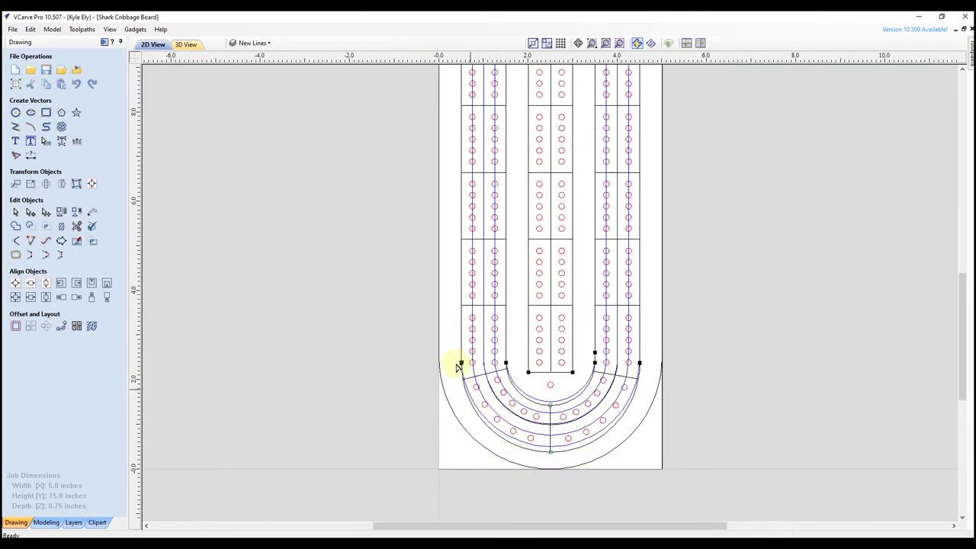
scroll(636, 354, "down", 1)
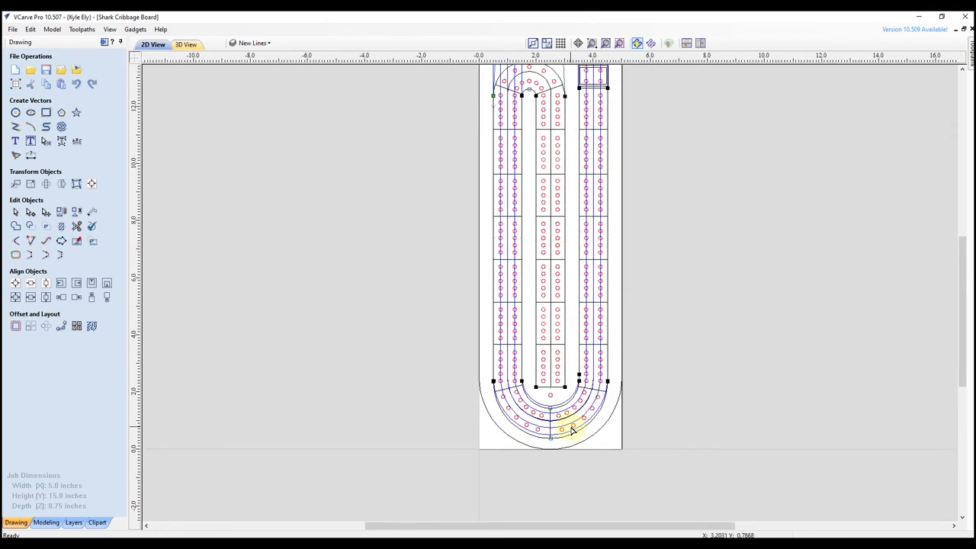
scroll(637, 77, "up", 3)
scroll(644, 80, "up", 2)
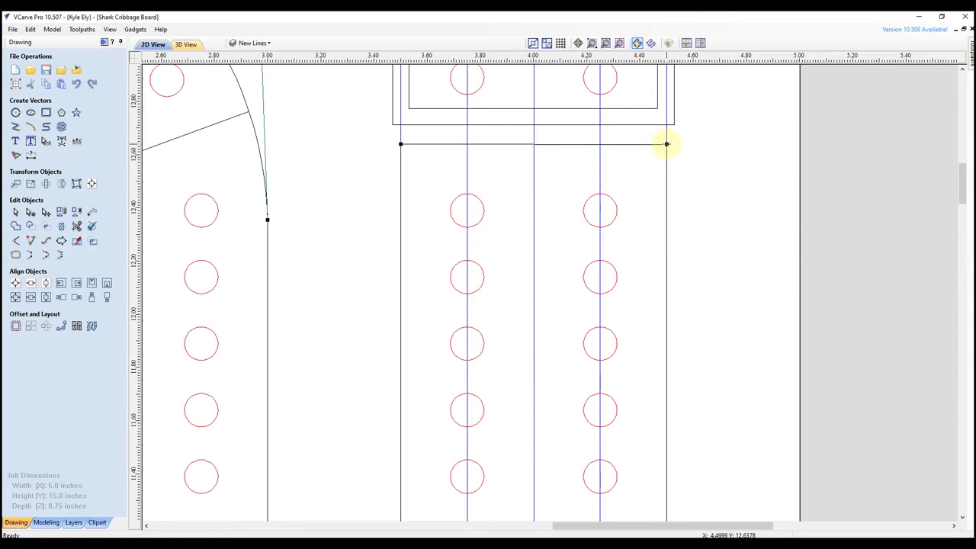
right_click(666, 144)
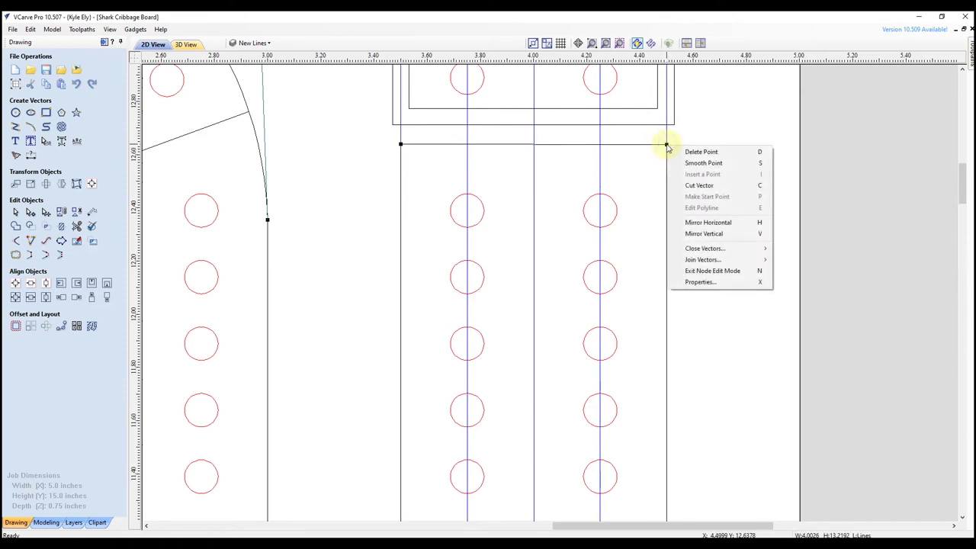
left_click(695, 187)
Select the detached U-shaped section of the old outer line, move it clear of the board and delete it
scroll(641, 138, "down", 5)
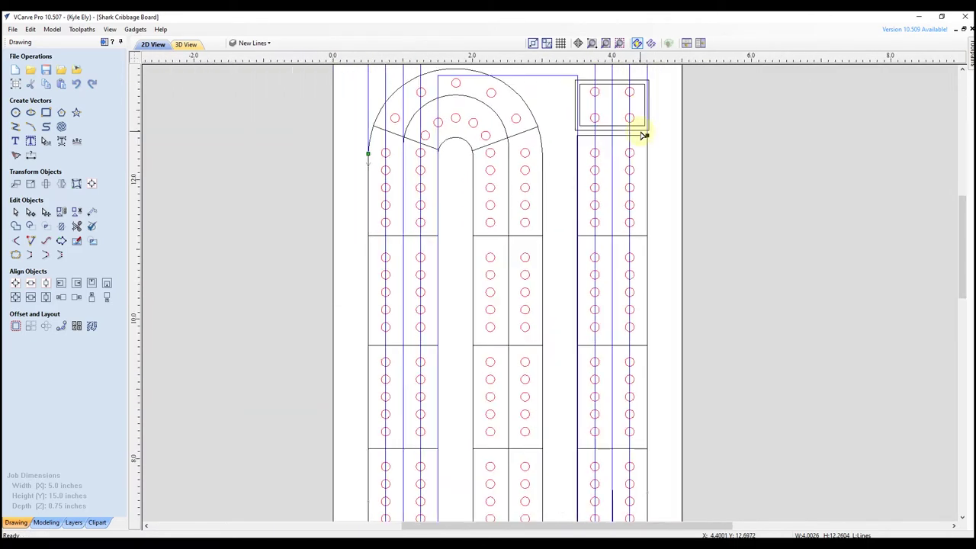
scroll(644, 141, "down", 2)
scroll(615, 141, "down", 1)
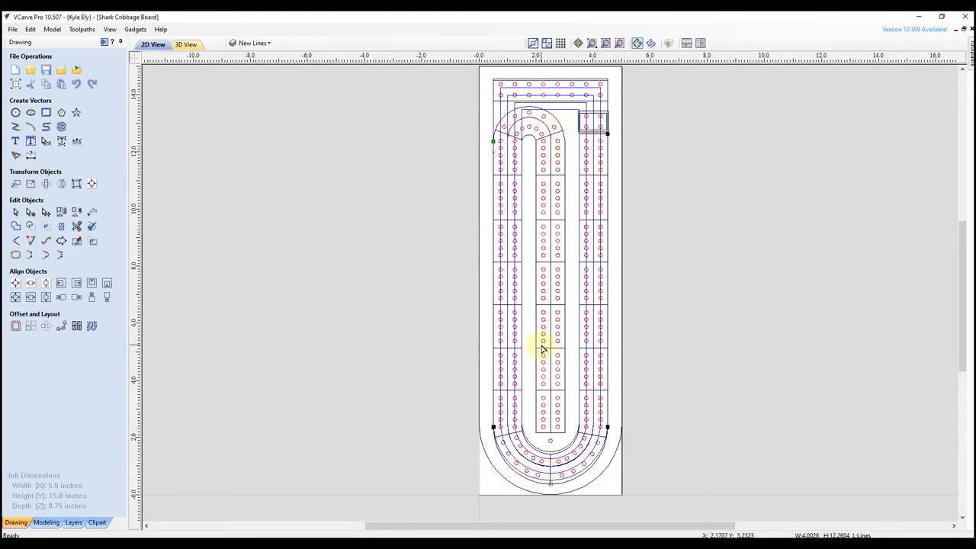
left_click(569, 275)
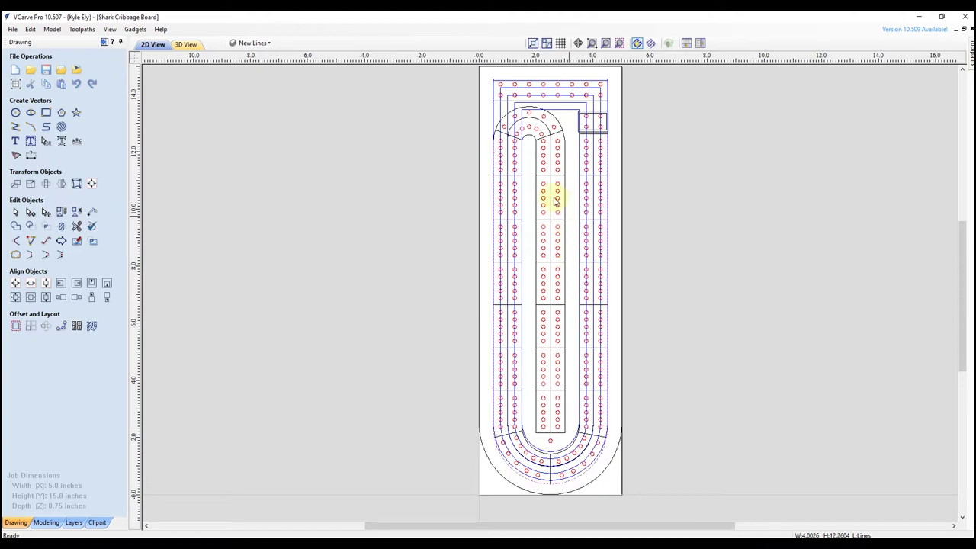
scroll(565, 497, "up", 5)
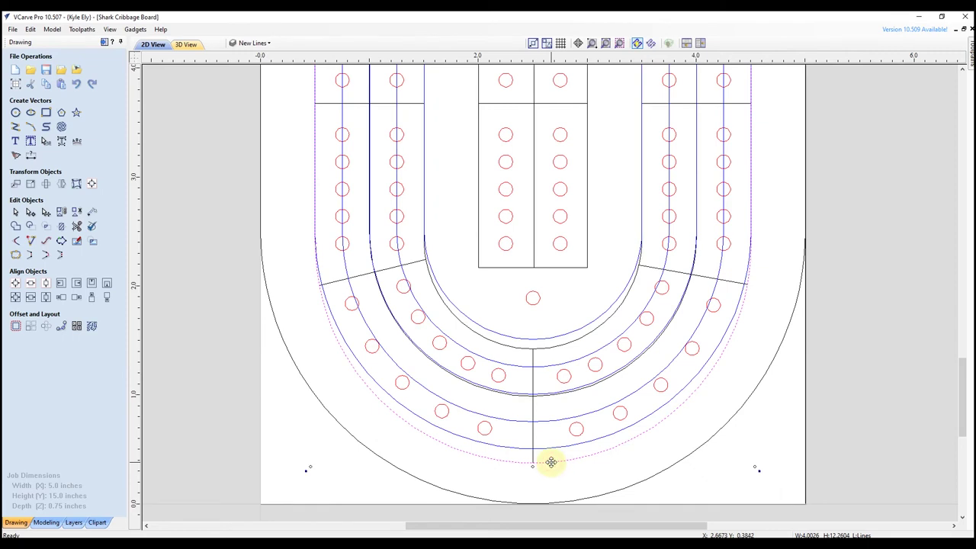
scroll(551, 462, "down", 5)
left_click_drag(565, 462, 780, 462)
scroll(556, 435, "down", 3)
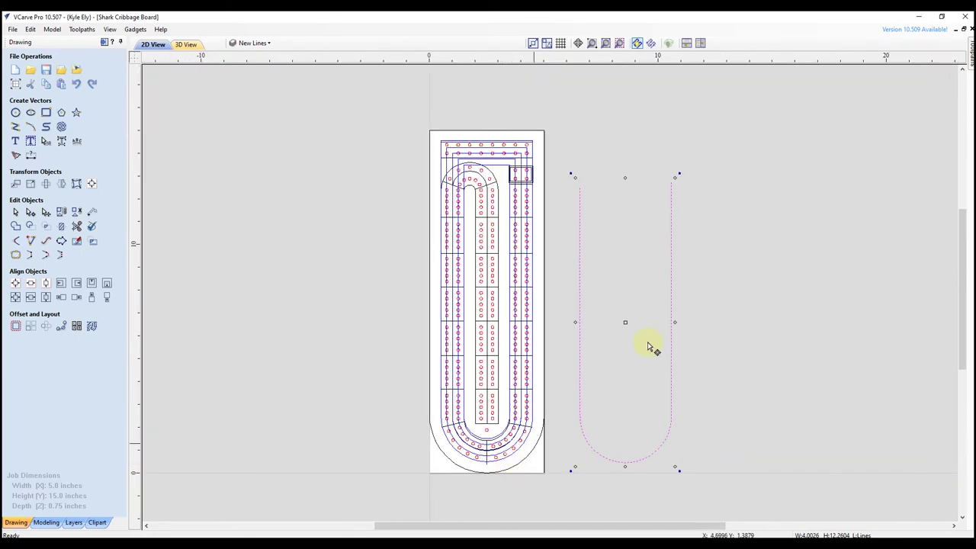
scroll(555, 183, "up", 2)
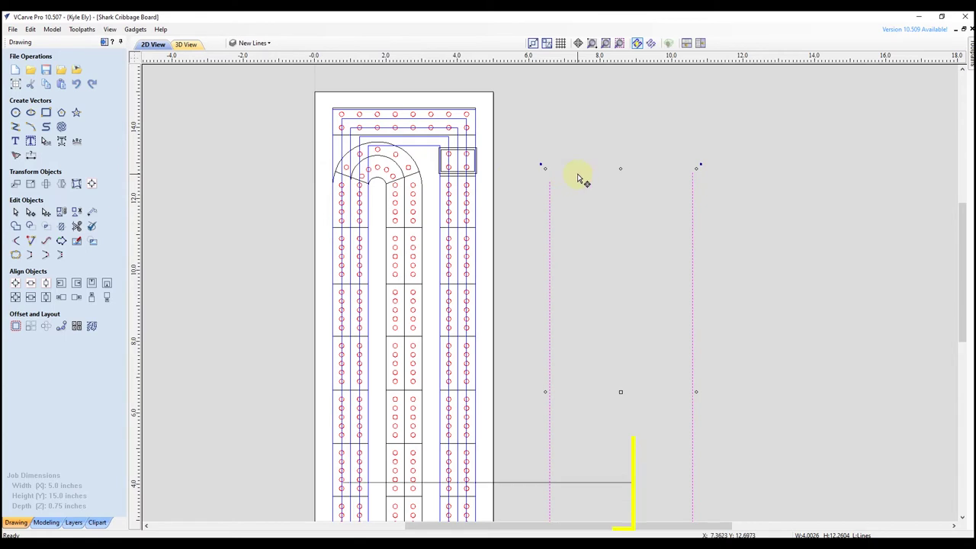
scroll(591, 169, "down", 2)
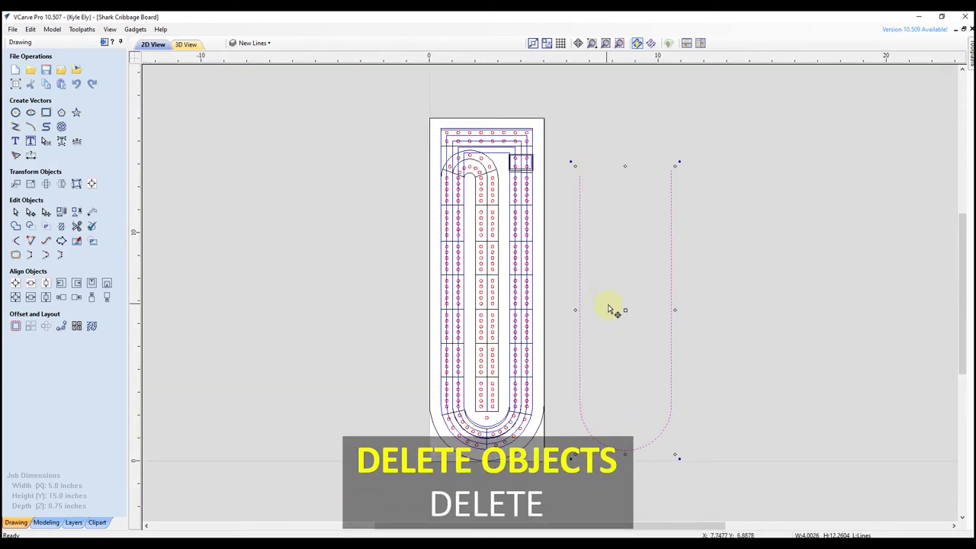
key("Delete")
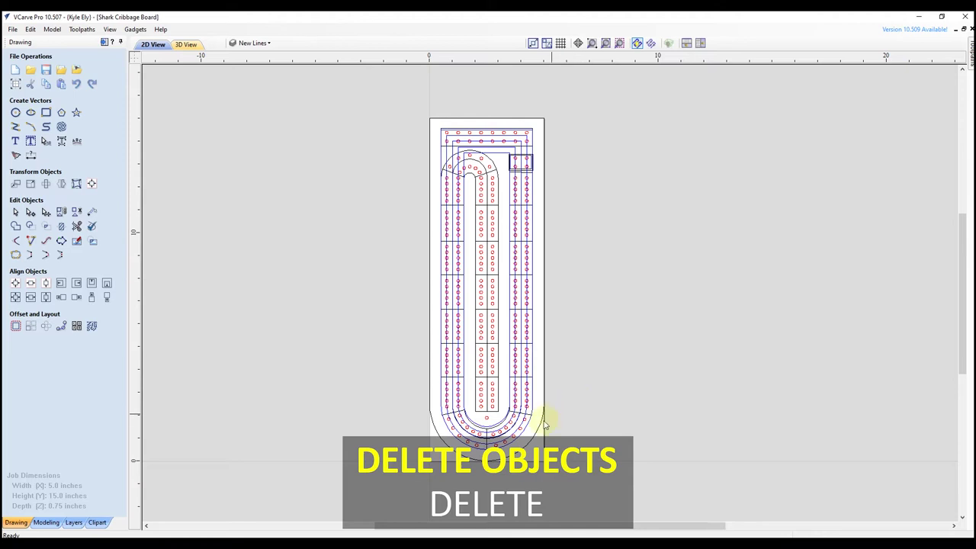
Select the old middle lane line at the lower arc, telling it apart from the new offset line just inside it
scroll(553, 414, "up", 3)
scroll(599, 366, "up", 1)
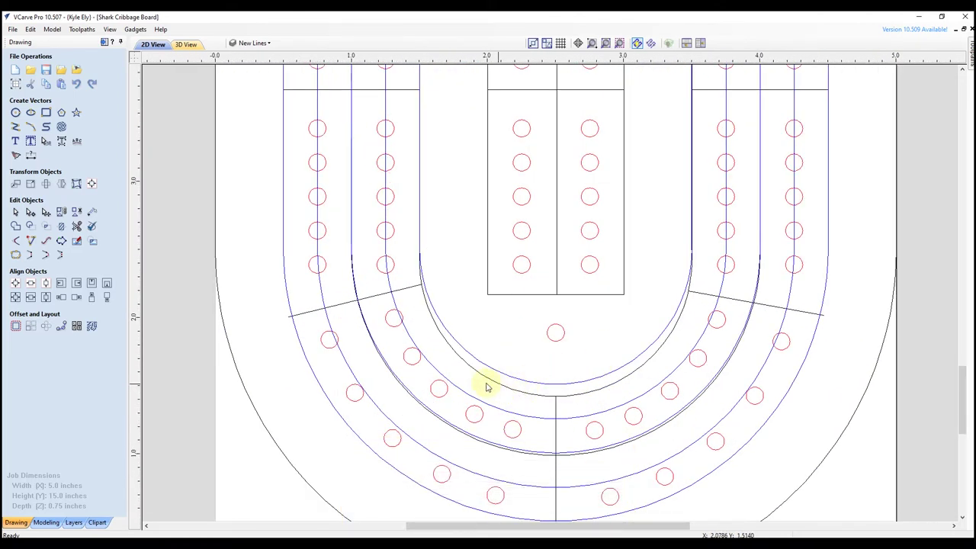
scroll(538, 478, "up", 1)
scroll(434, 462, "up", 1)
scroll(634, 475, "up", 1)
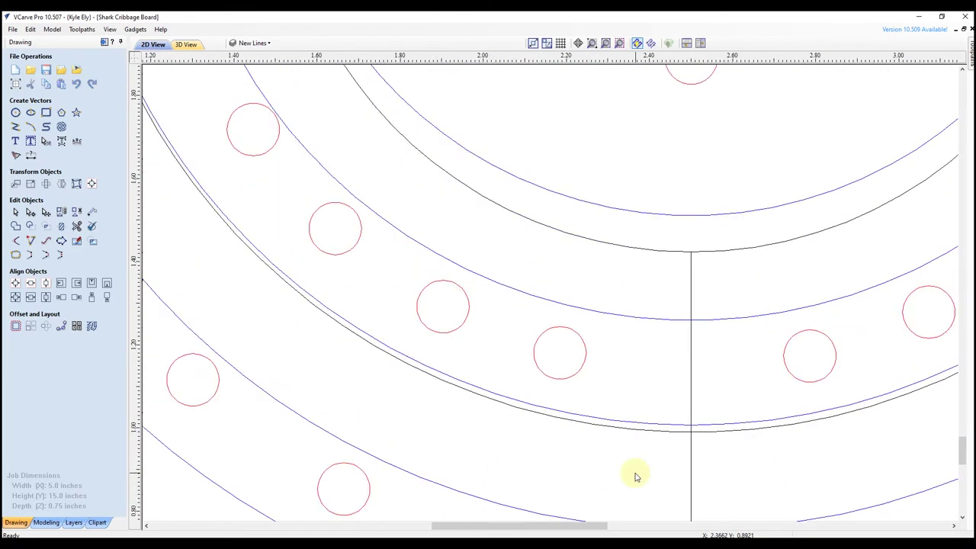
scroll(584, 405, "up", 1)
left_click(557, 401)
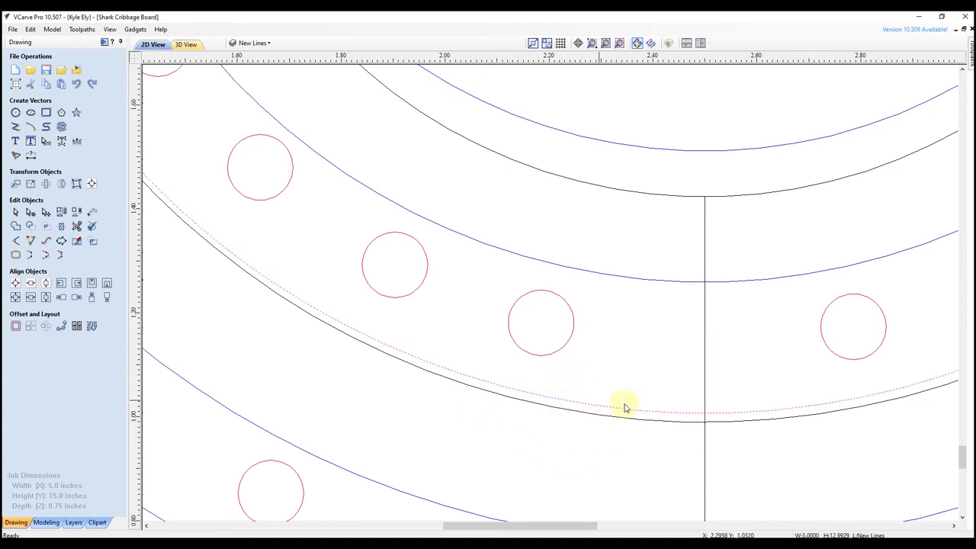
left_click(501, 397)
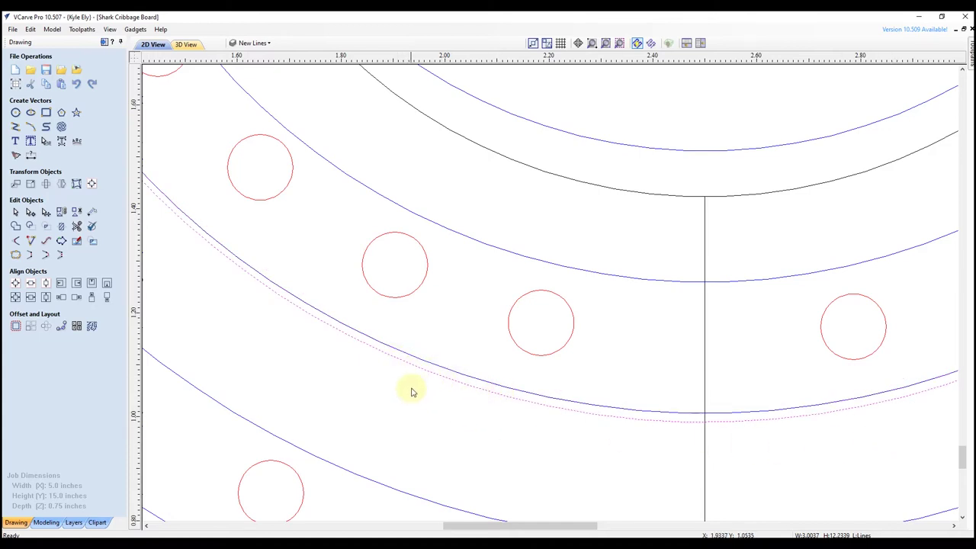
Edit the nodes of the old middle lane line and cut it at the left base of the upper middle arc
scroll(408, 389, "down", 6)
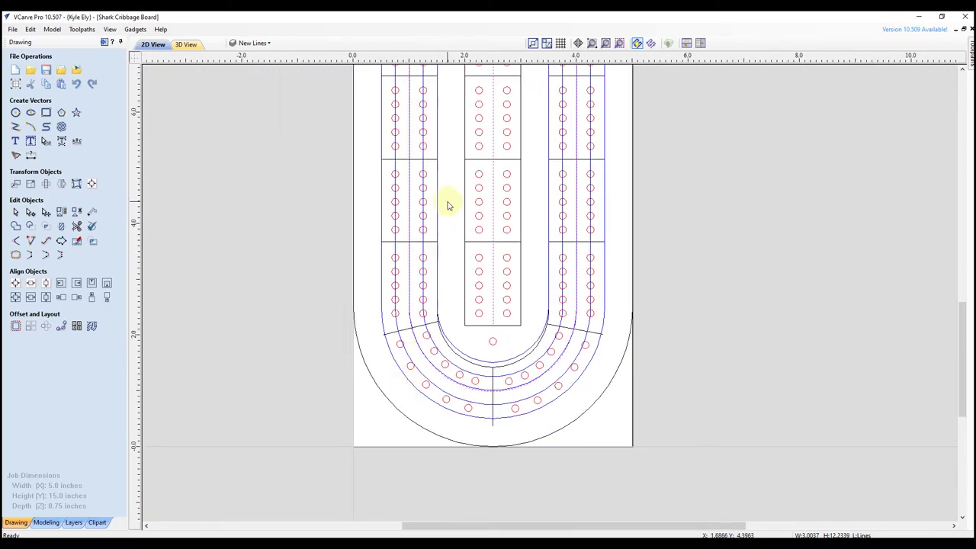
scroll(443, 338, "up", 5)
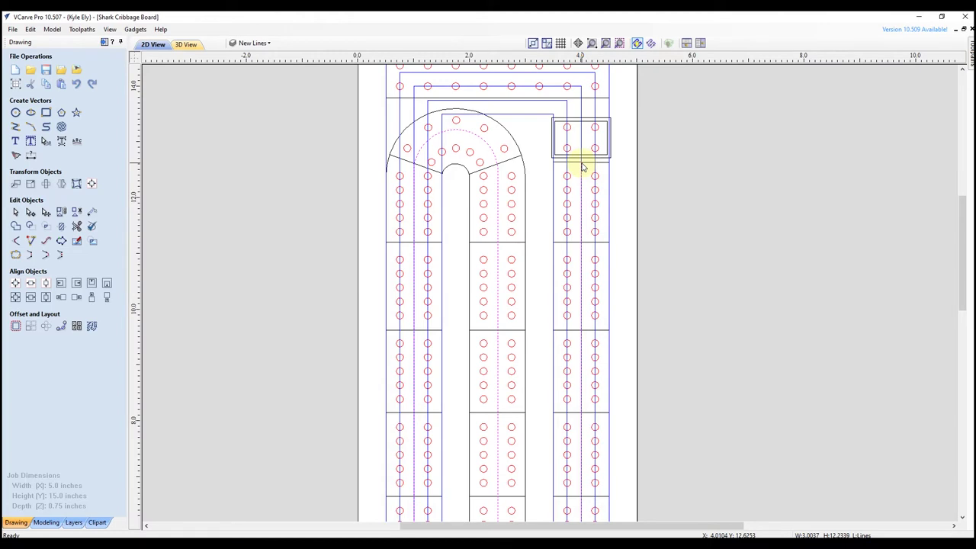
key("n")
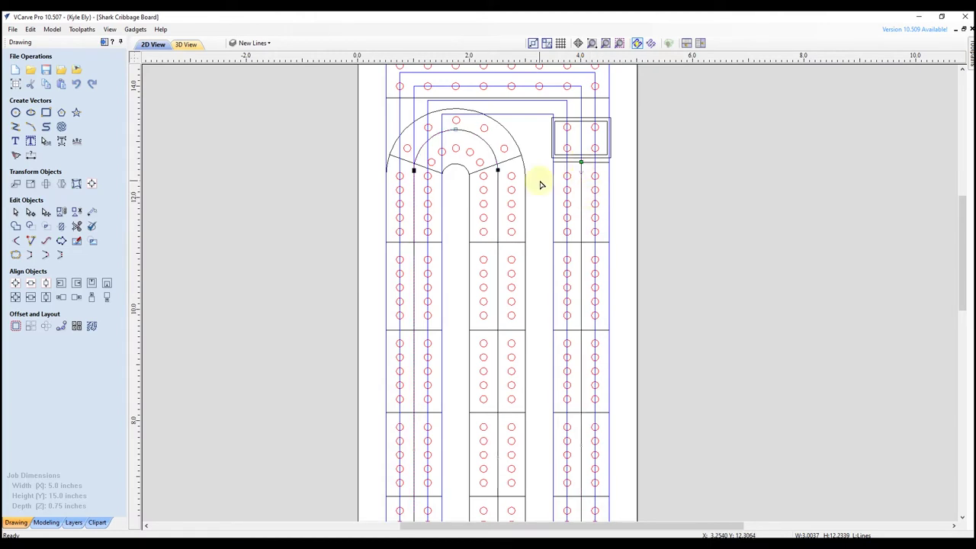
scroll(407, 158, "up", 10)
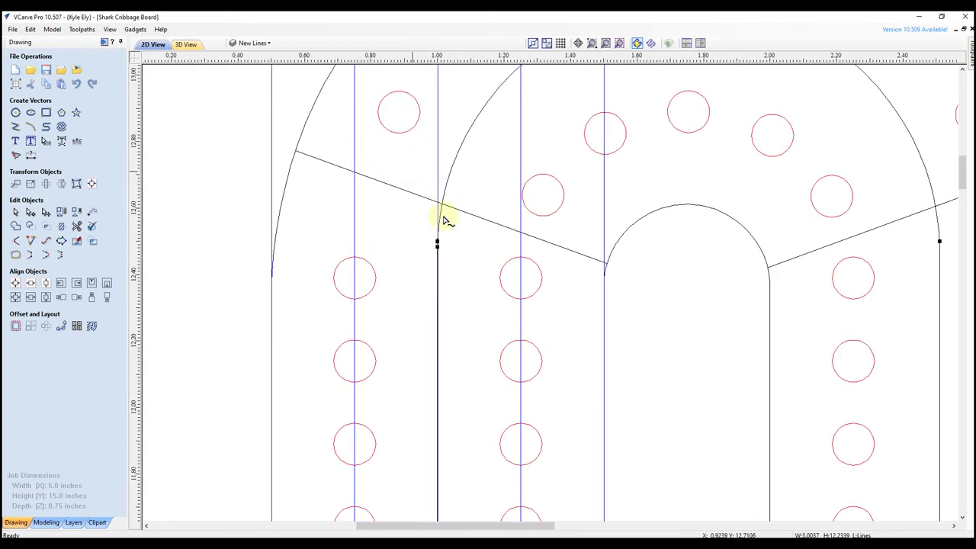
scroll(407, 249, "up", 2)
scroll(408, 242, "down", 6)
scroll(408, 240, "down", 2)
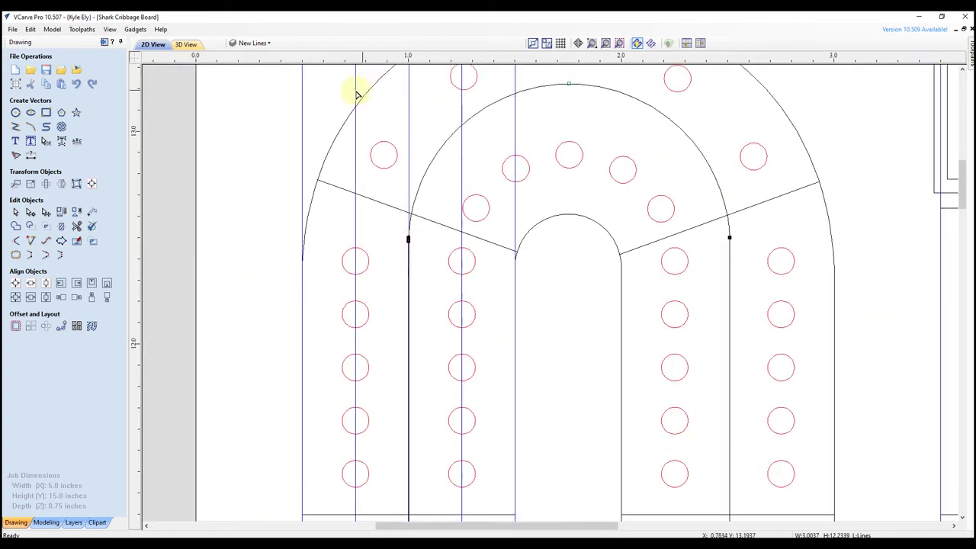
scroll(402, 242, "up", 8)
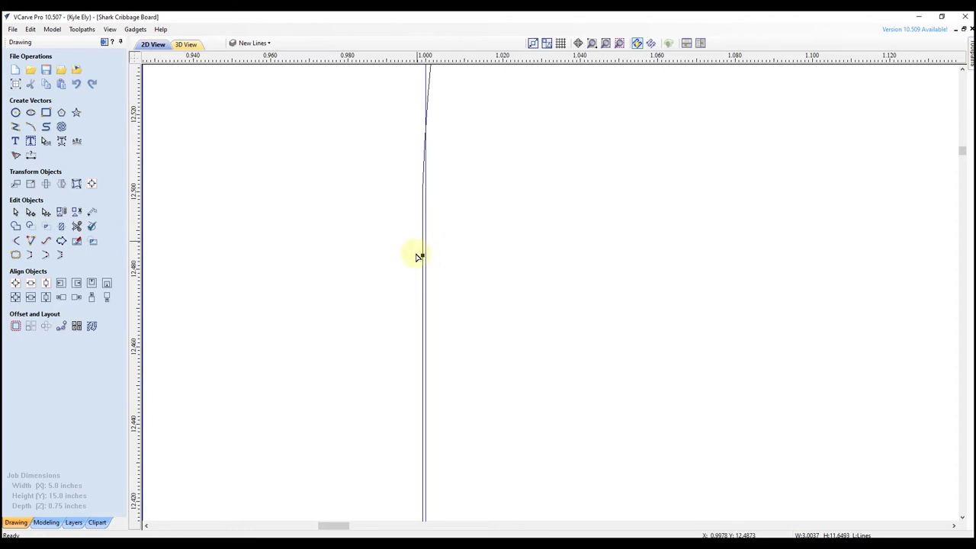
scroll(418, 225, "down", 10)
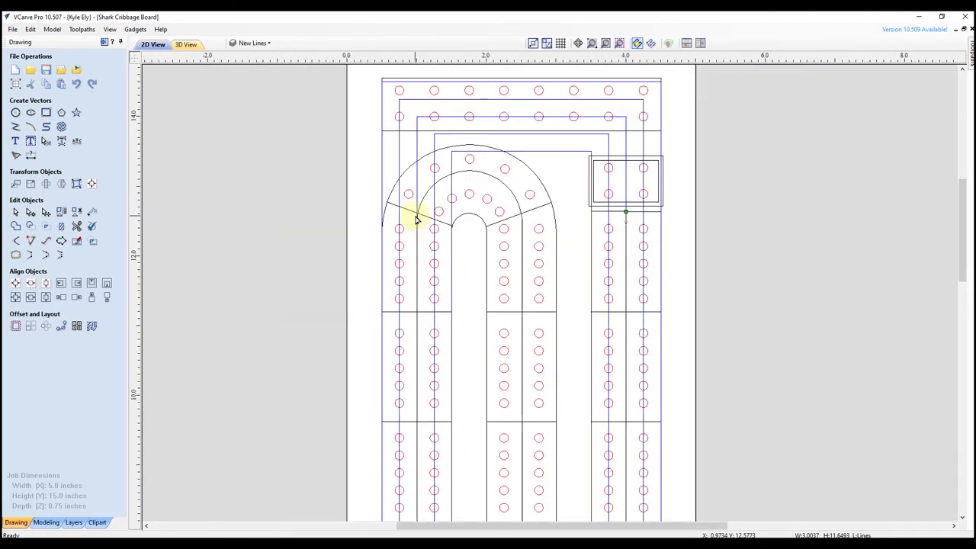
Check the ends of the separated U-shaped section of the old middle line, leave node editing and delete that section
scroll(472, 205, "down", 2)
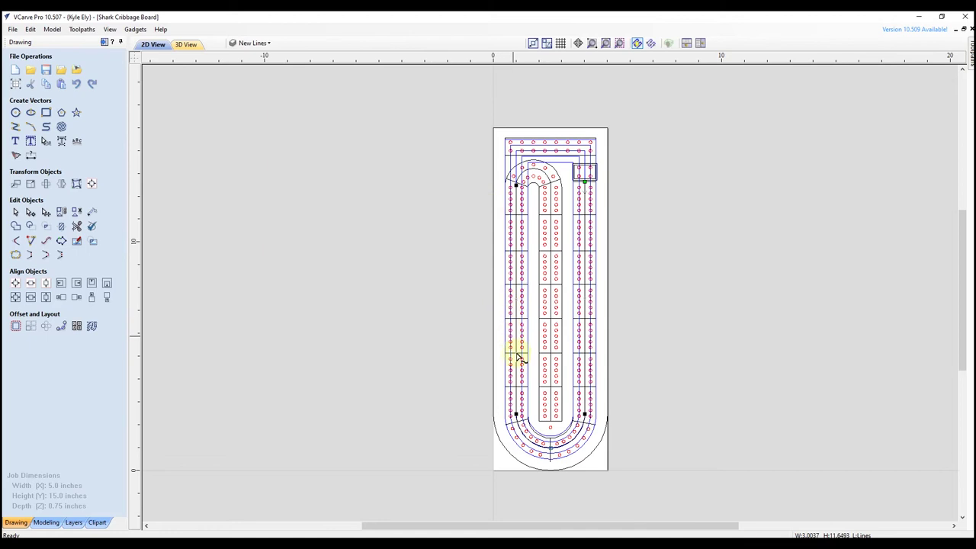
scroll(591, 183, "up", 6)
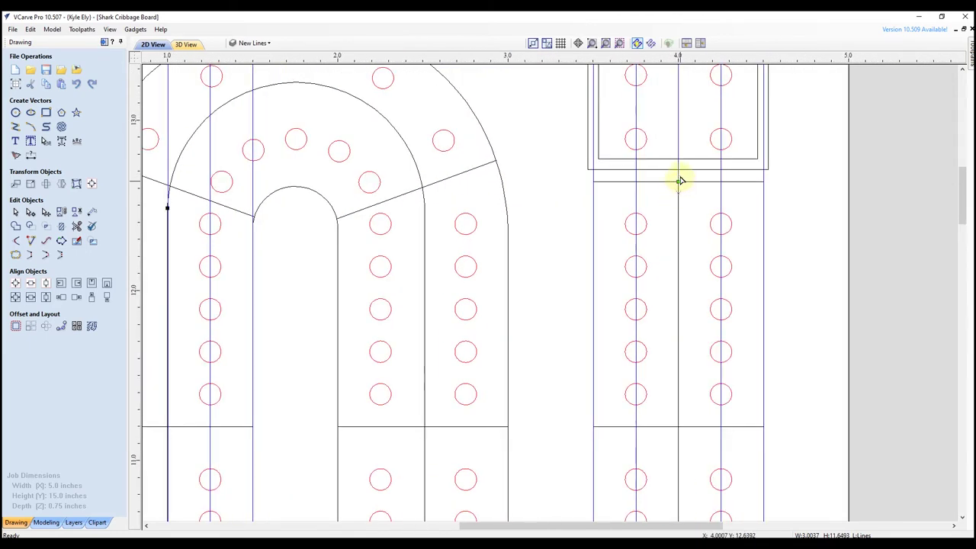
scroll(678, 179, "down", 2)
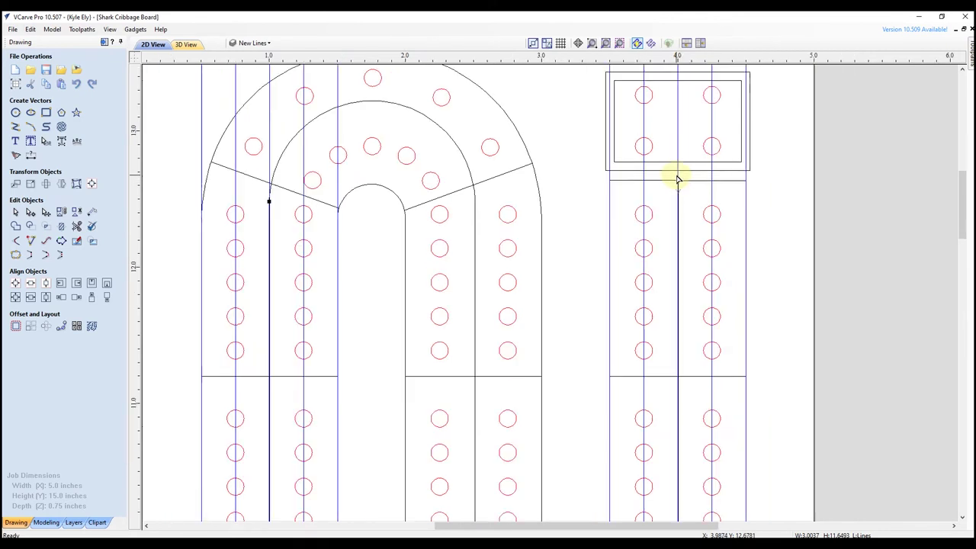
scroll(386, 109, "down", 3)
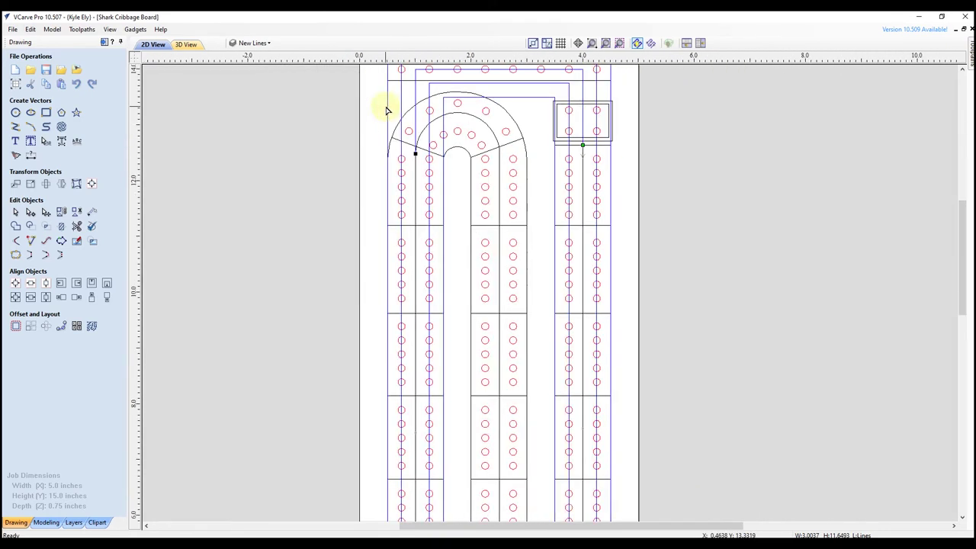
scroll(555, 175, "down", 1)
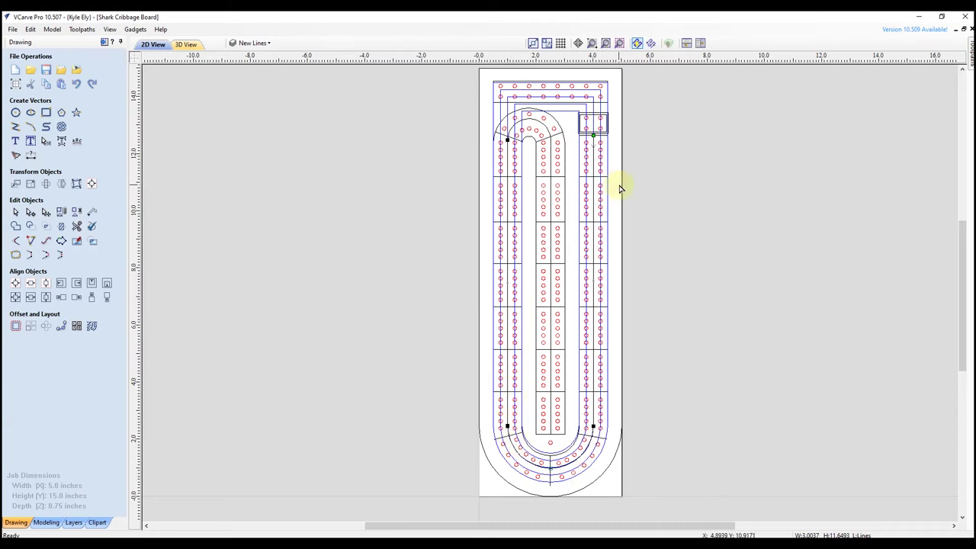
key("Escape")
Select the old innermost lane line at the lower arc and cut it at the left base of the small upper inner arc
scroll(562, 491, "up", 3)
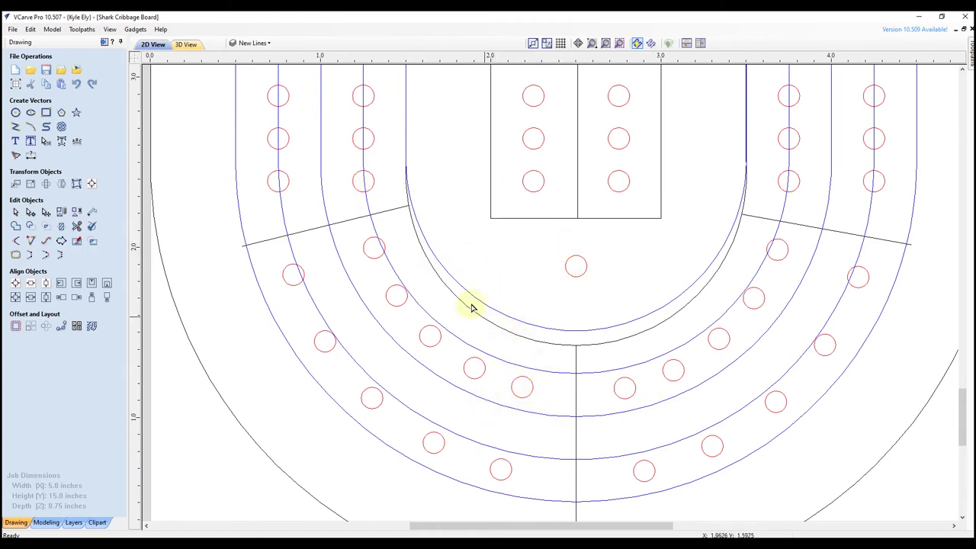
left_click(432, 268)
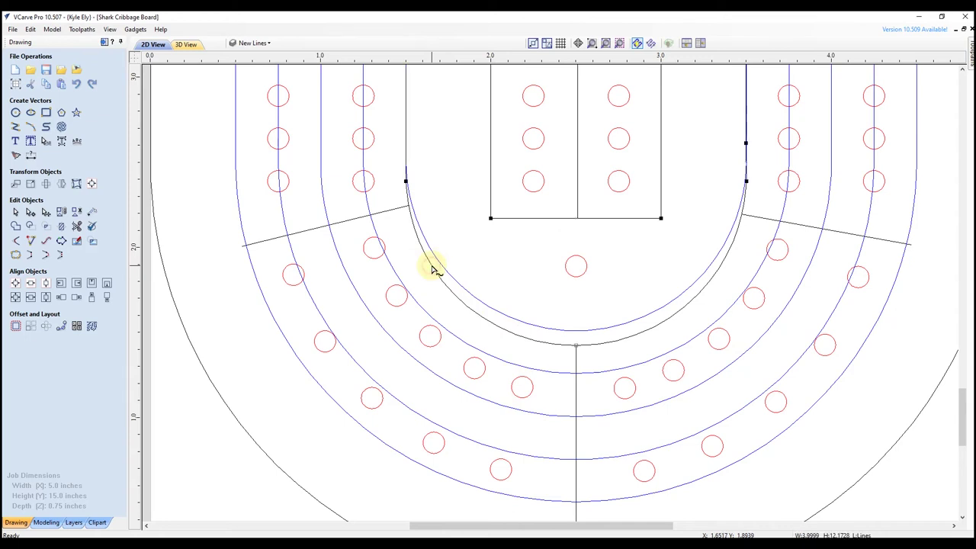
scroll(388, 334, "down", 3)
scroll(442, 214, "up", 10)
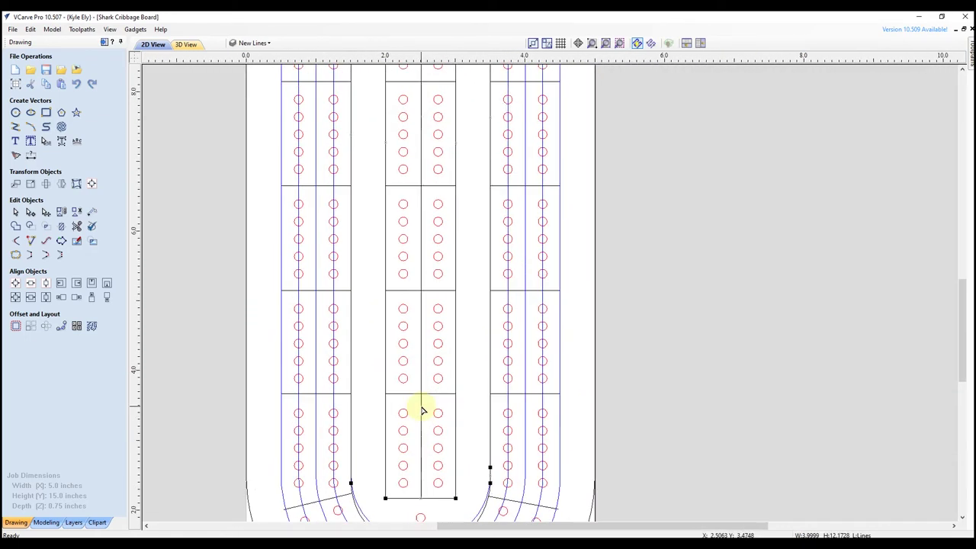
scroll(367, 259, "up", 10)
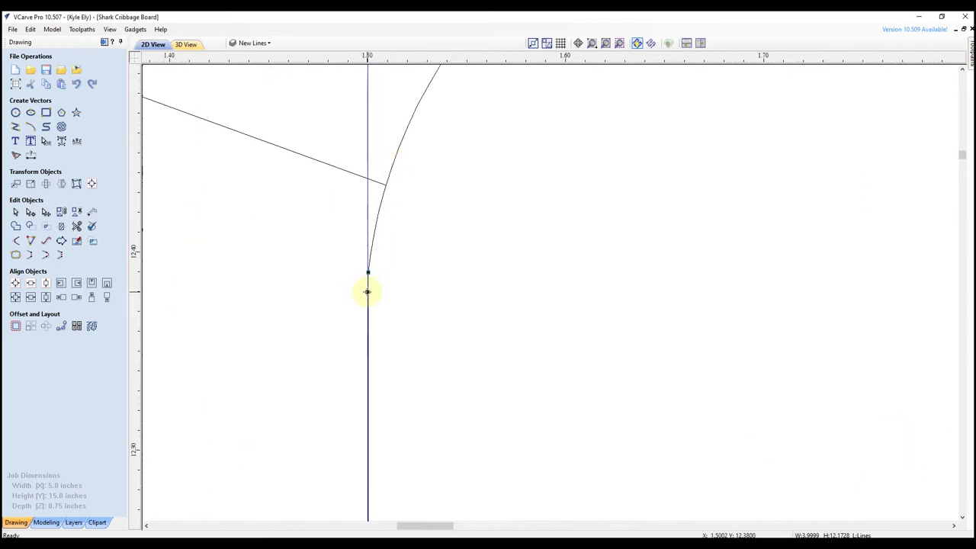
scroll(289, 174, "down", 10)
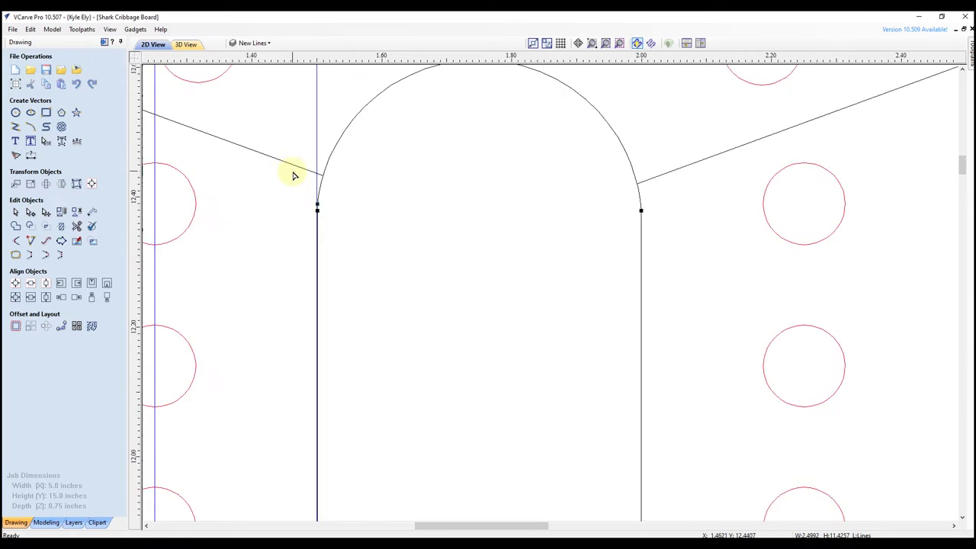
Select the old innermost U-shaped line and cut it at the corner where it meets the short horizontal line below the upper-right double box
scroll(318, 163, "down", 5)
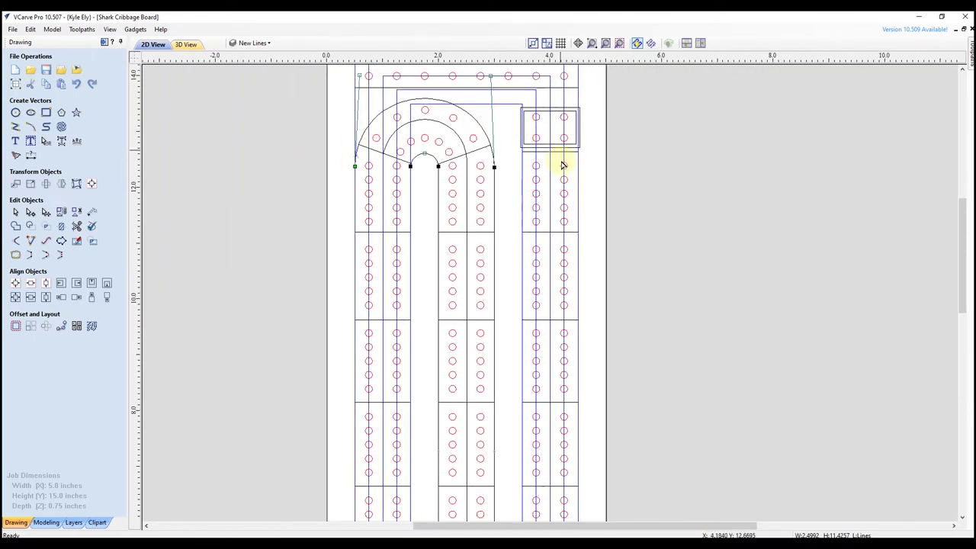
scroll(538, 131, "down", 5)
scroll(570, 396, "up", 6)
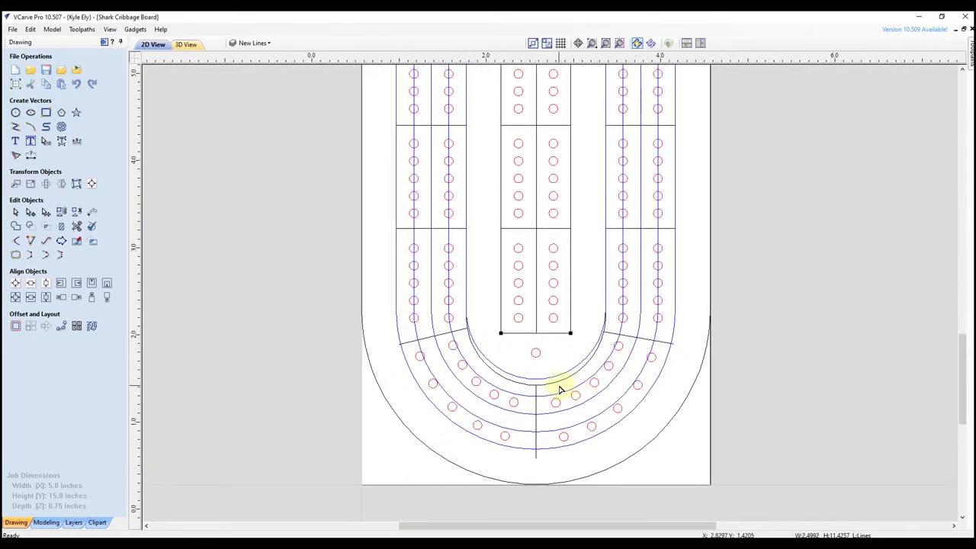
left_click(524, 385)
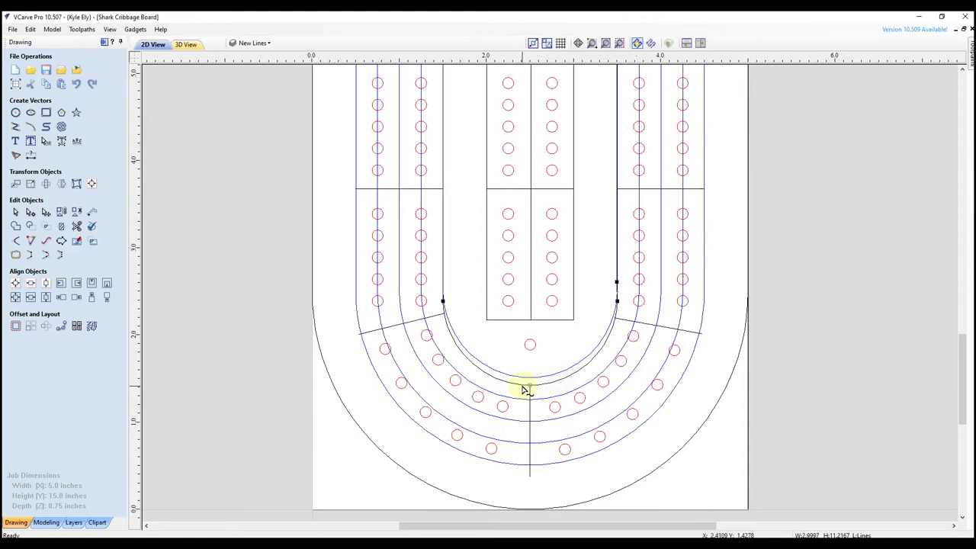
scroll(534, 396, "down", 3)
scroll(545, 387, "down", 2)
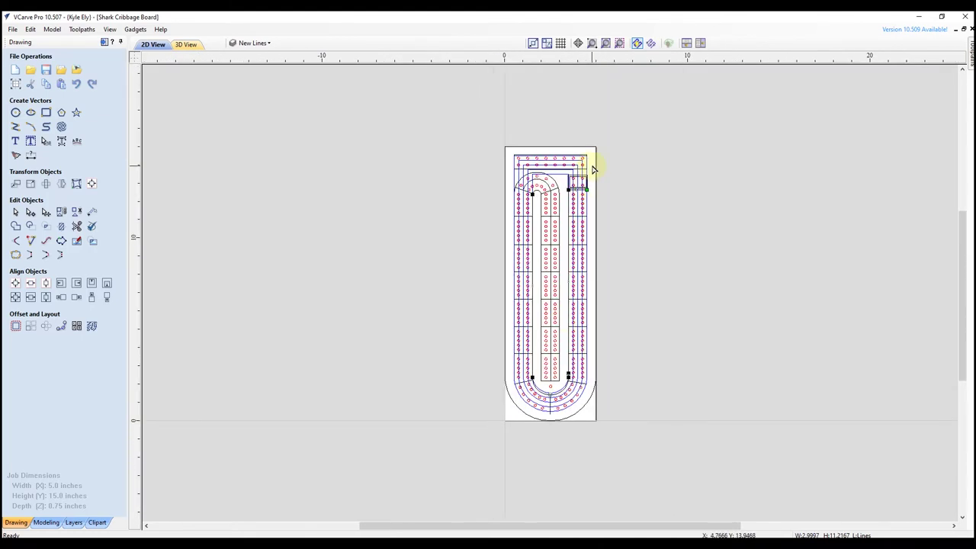
scroll(579, 194, "up", 4)
scroll(579, 195, "up", 7)
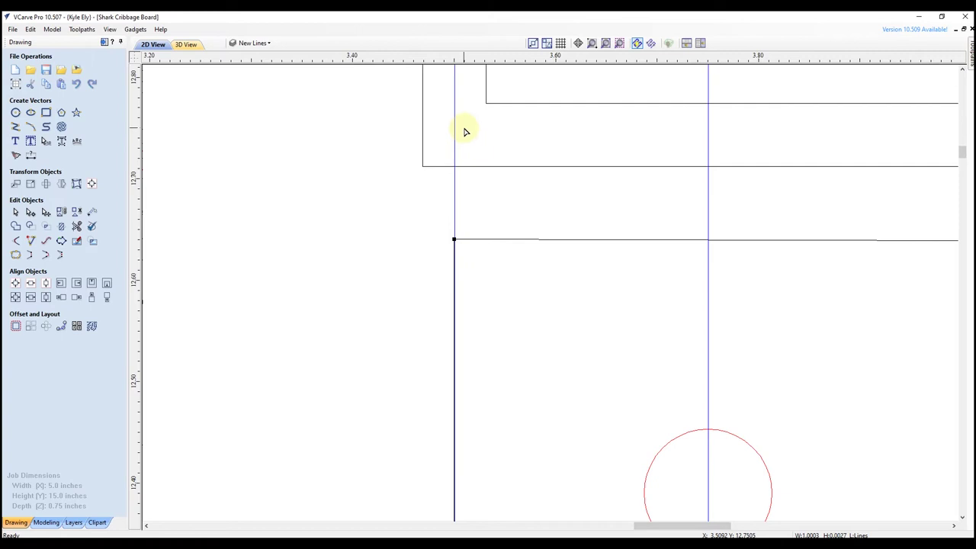
Select the detached U-shaped section of the old innermost line and delete it
scroll(489, 96, "down", 6)
scroll(580, 501, "up", 4)
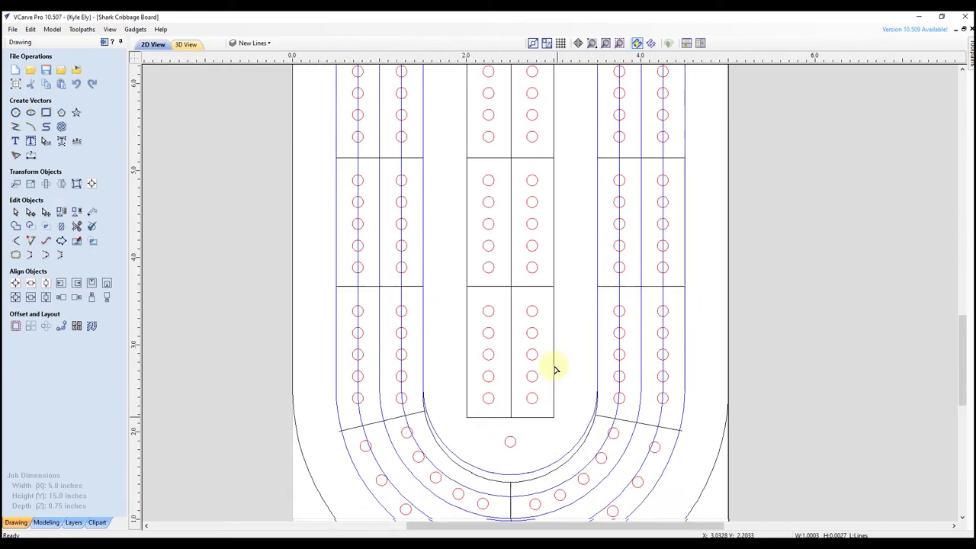
left_click(530, 380)
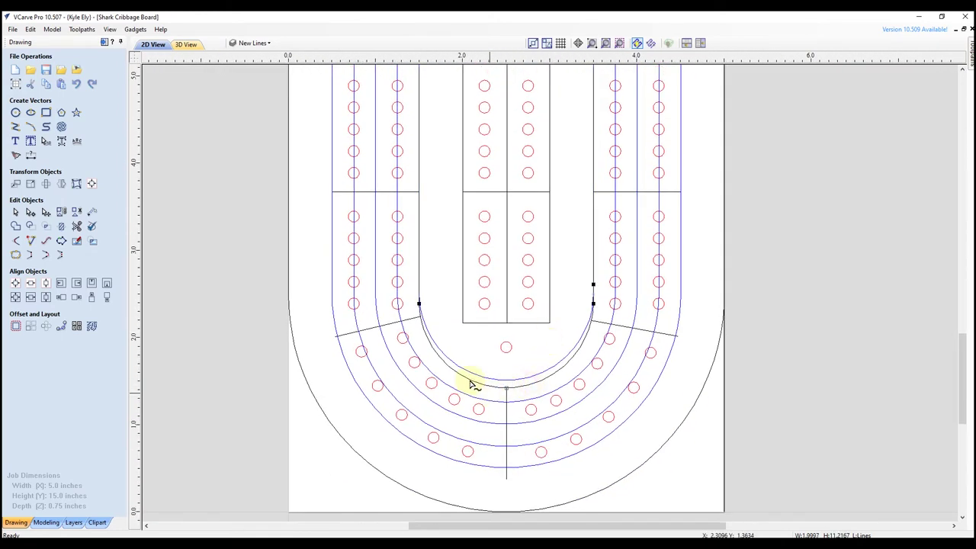
scroll(405, 434, "down", 4)
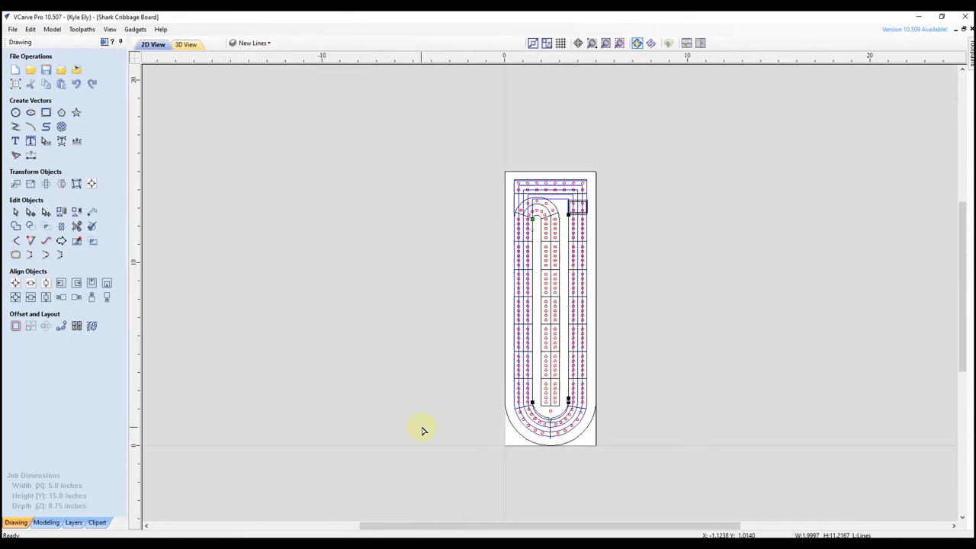
scroll(616, 257, "up", 2)
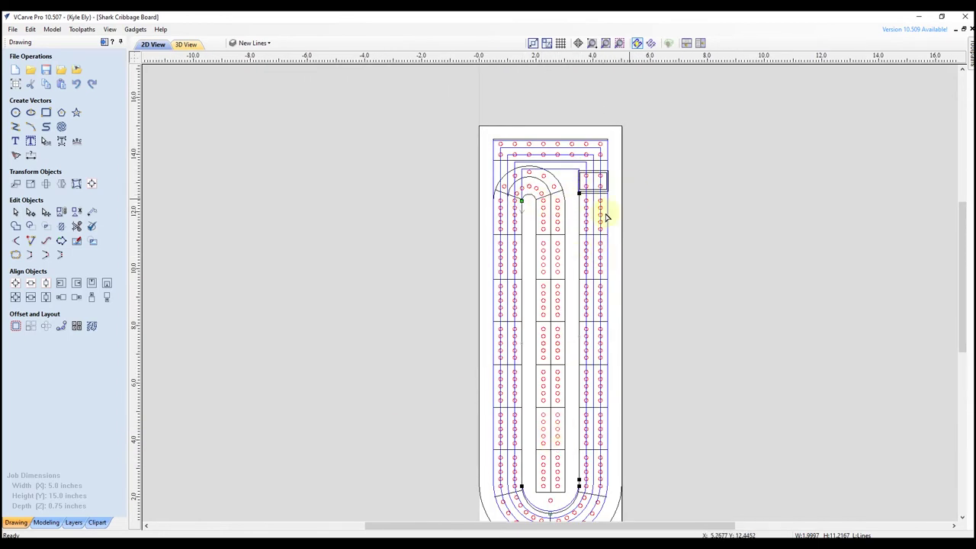
left_click(639, 257)
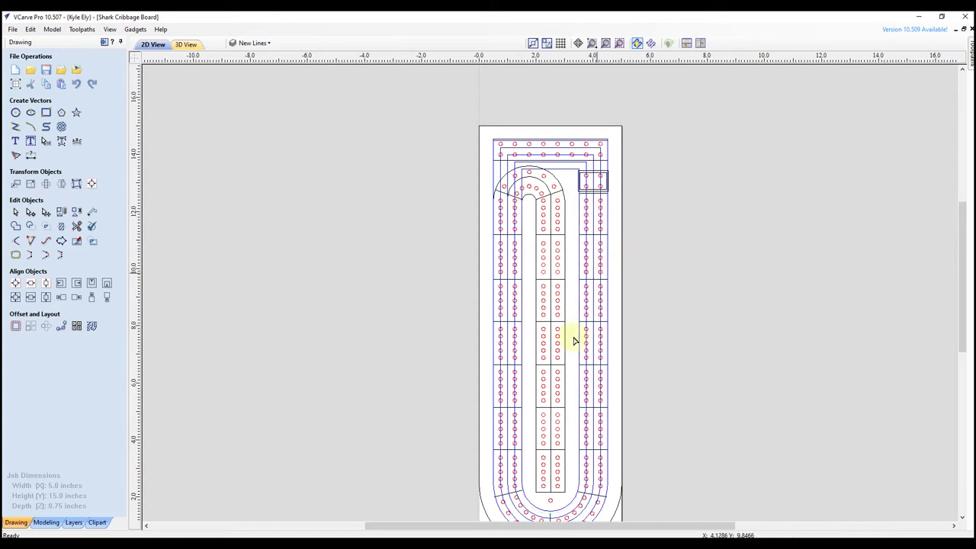
Extend the upper end of the vertical divider at the lower arc up to the new innermost line
scroll(558, 506, "up", 1)
scroll(577, 251, "up", 3)
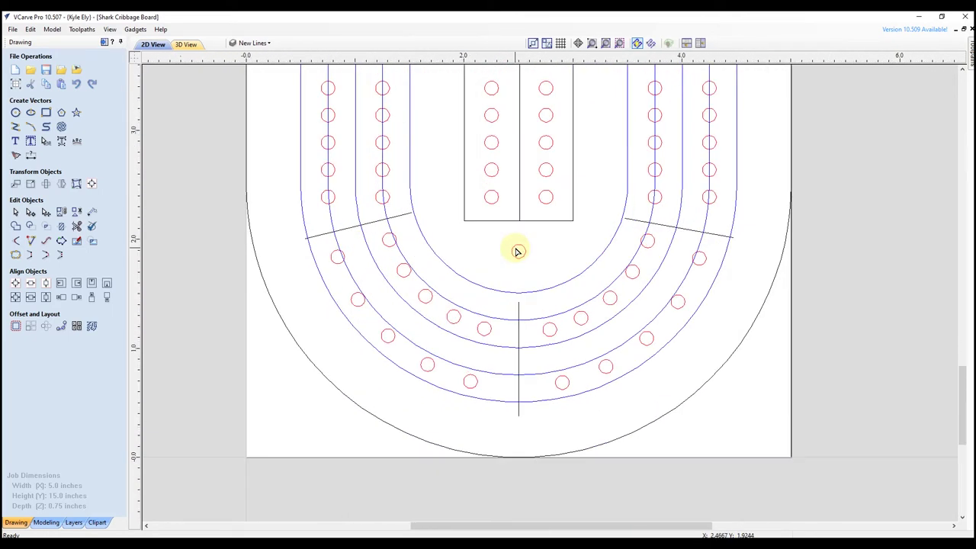
scroll(517, 252, "up", 3)
scroll(508, 257, "down", 2)
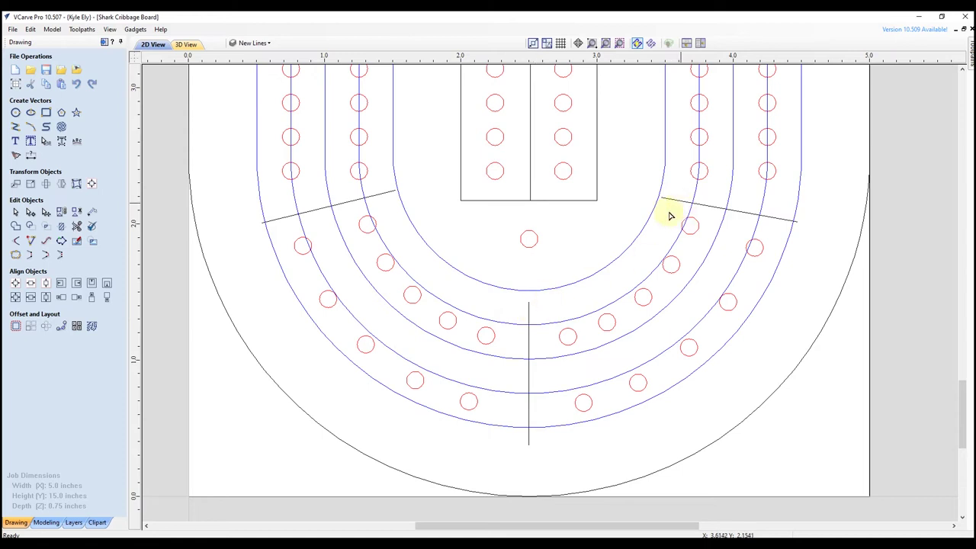
scroll(525, 305, "up", 3)
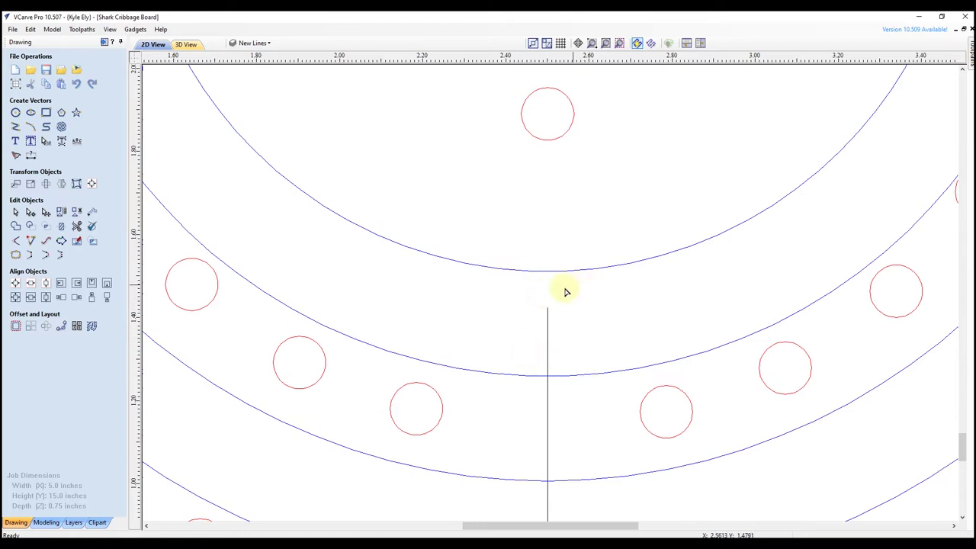
left_click(548, 329)
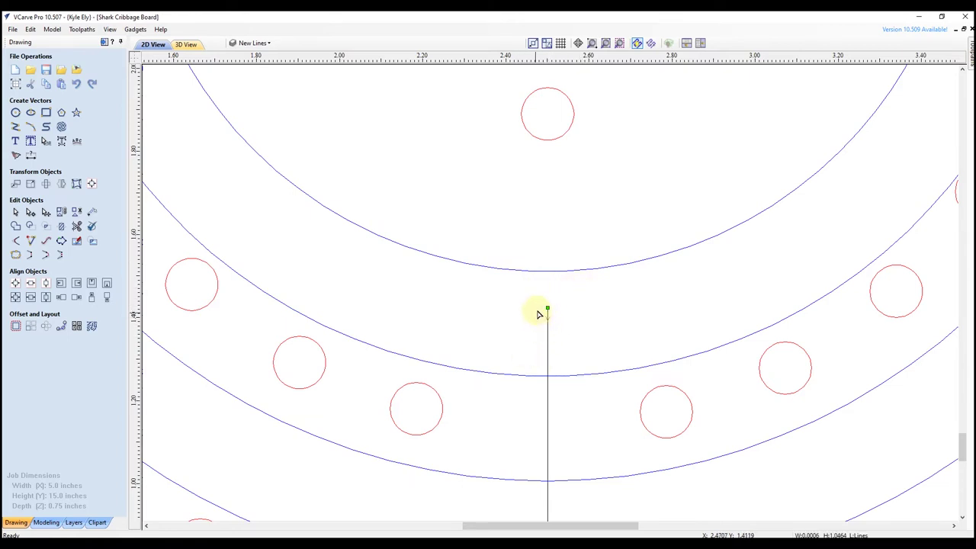
left_click_drag(548, 309, 549, 272)
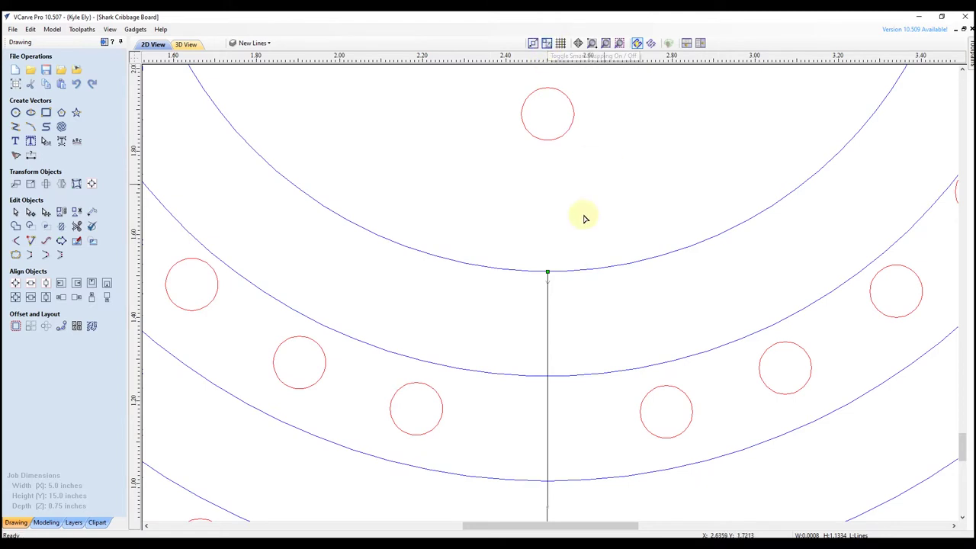
Shorten the lower end of the vertical divider so it ends on the new outermost line
scroll(491, 176, "down", 2)
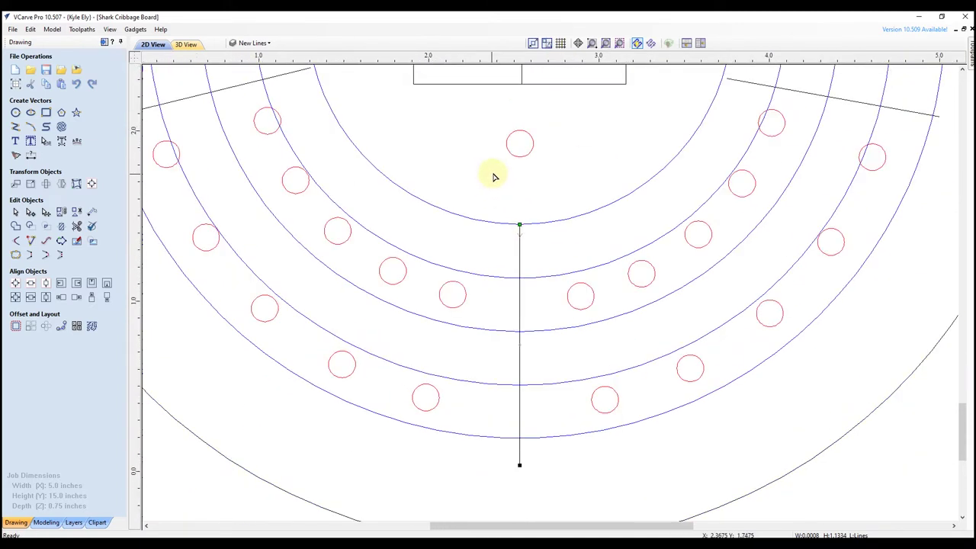
scroll(516, 411, "up", 2)
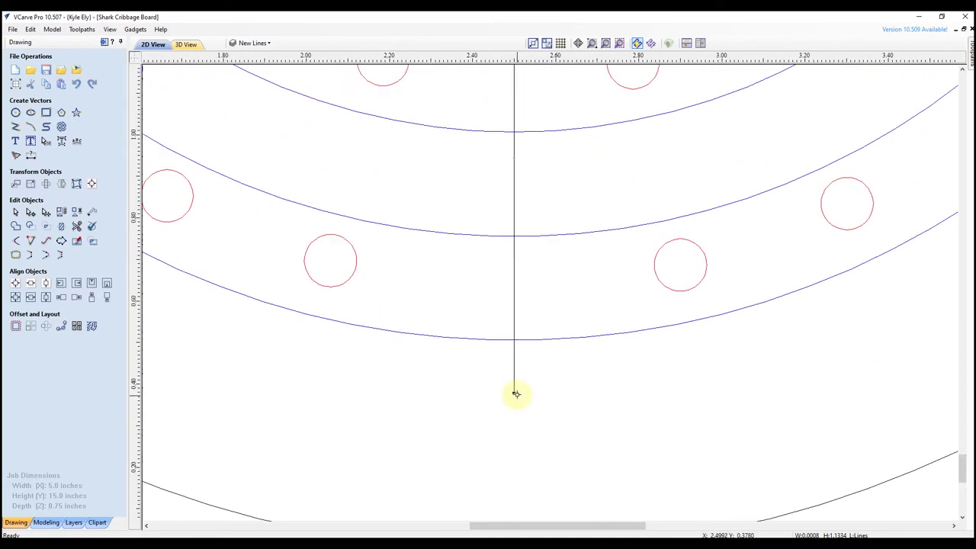
left_click_drag(514, 393, 514, 340)
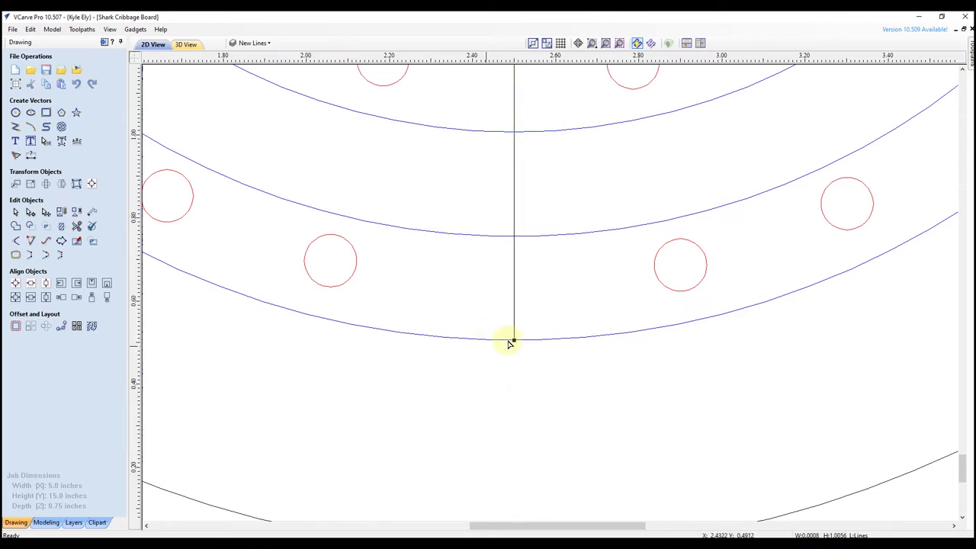
Extend the inner end of the lower arc's left slanted divider along its own direction to the new innermost line
scroll(549, 348, "down", 3)
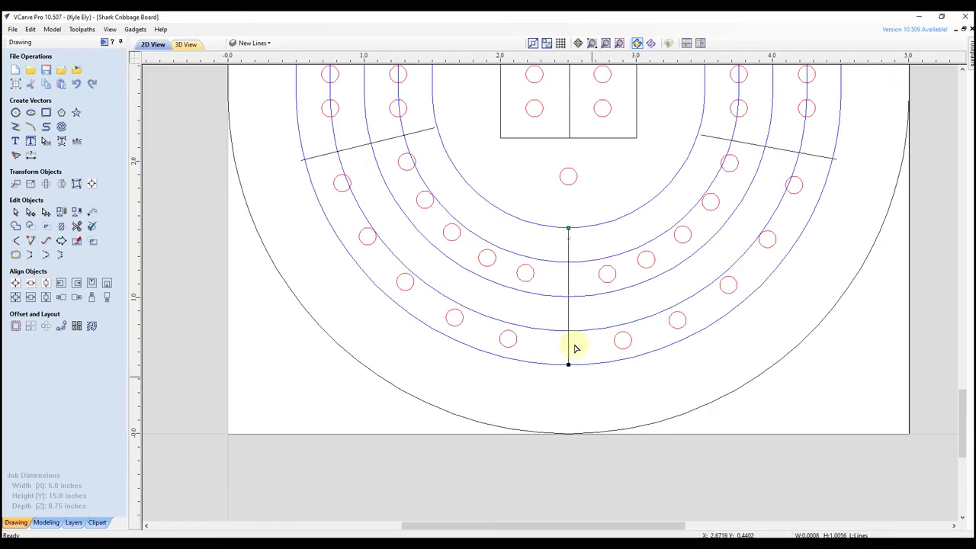
middle_click_drag(578, 349, 611, 430)
scroll(611, 430, "up", 2)
middle_click_drag(453, 196, 643, 457)
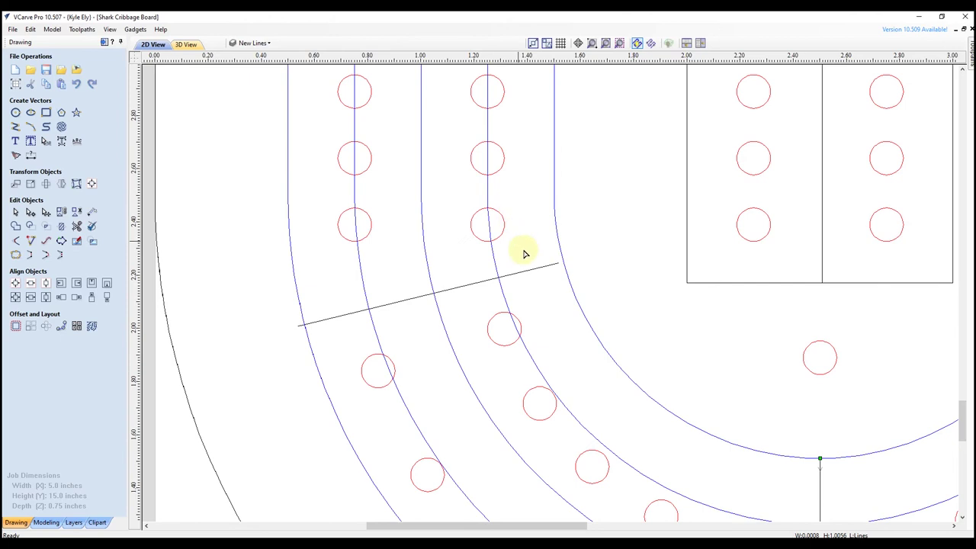
scroll(570, 265, "up", 2)
scroll(570, 264, "up", 1)
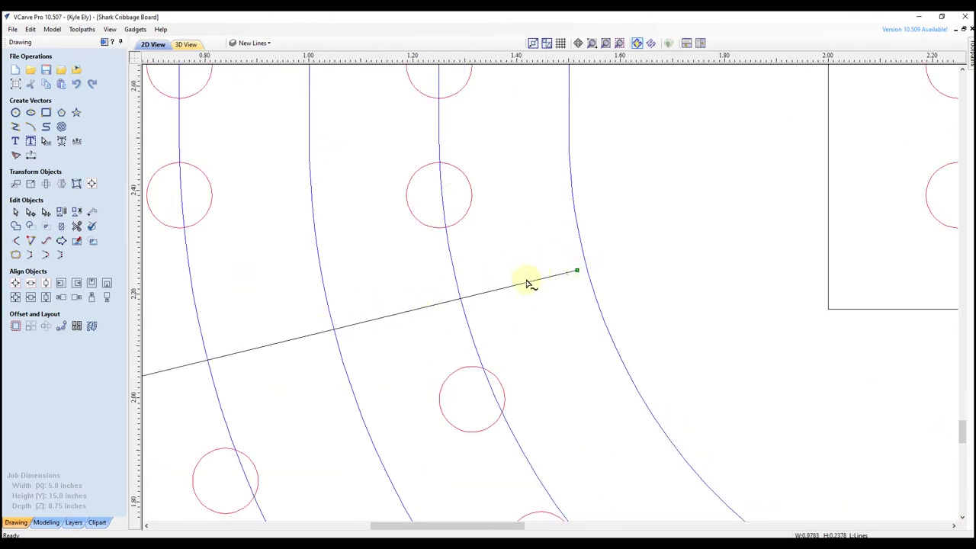
mouse_move(577, 271)
left_mouse_down()
mouse_move(680, 246)
mouse_move(646, 265)
mouse_move(632, 251)
mouse_move(675, 244)
mouse_move(588, 265)
left_mouse_up()
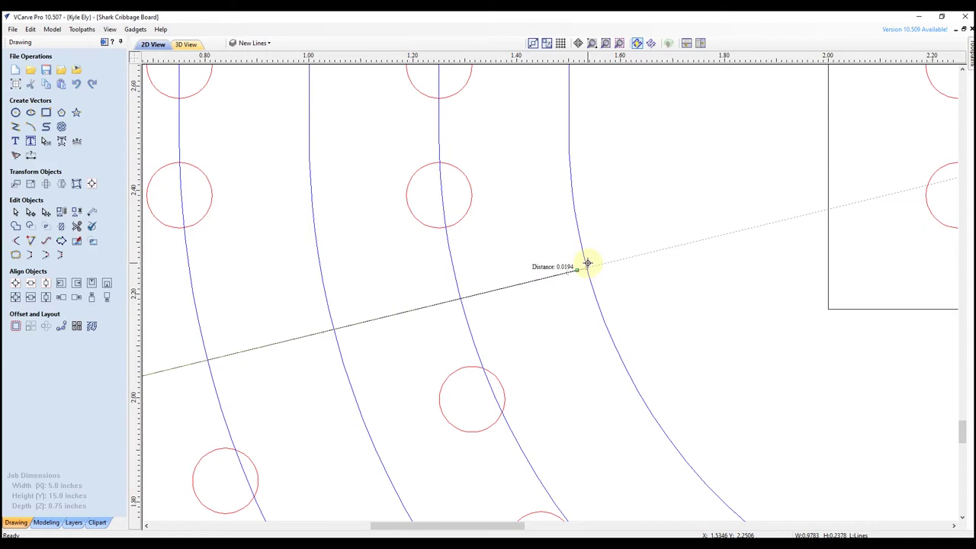
left_click_drag(588, 264, 588, 265)
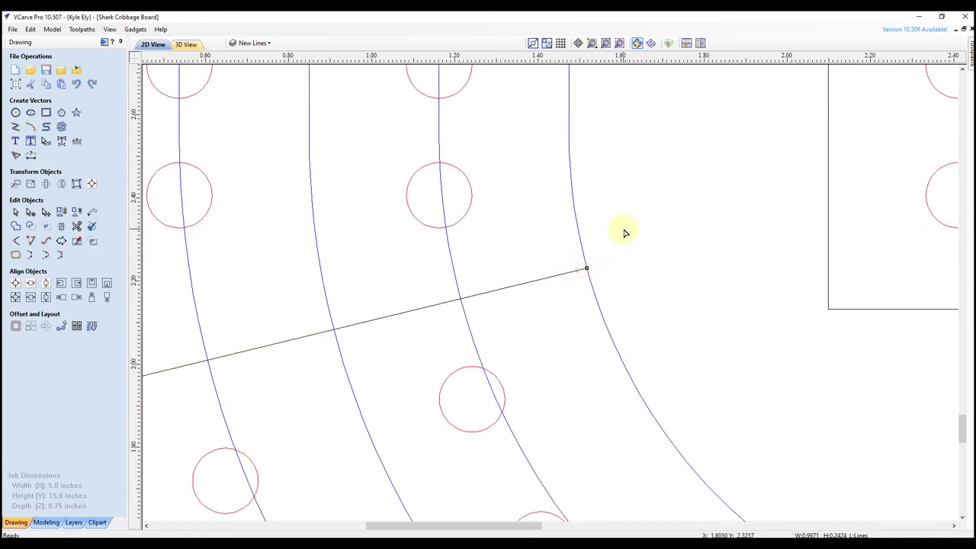
Shorten the outer end of the left slanted divider so it ends on the new outermost line
scroll(625, 231, "down", 2)
scroll(319, 325, "up", 3)
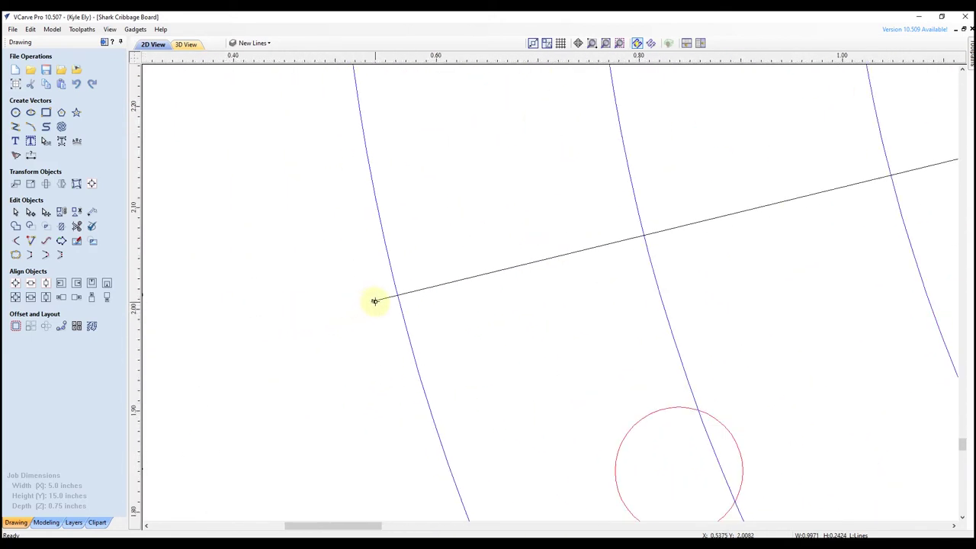
left_click_drag(373, 300, 396, 294)
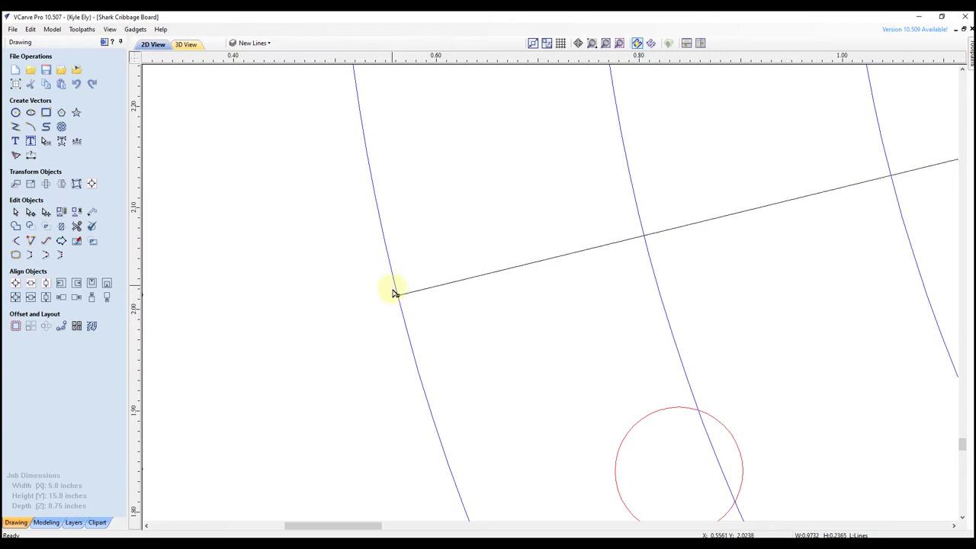
Adjust the outer end of the lower arc's right slanted divider so it ends on the new outermost line
scroll(342, 277, "down", 6)
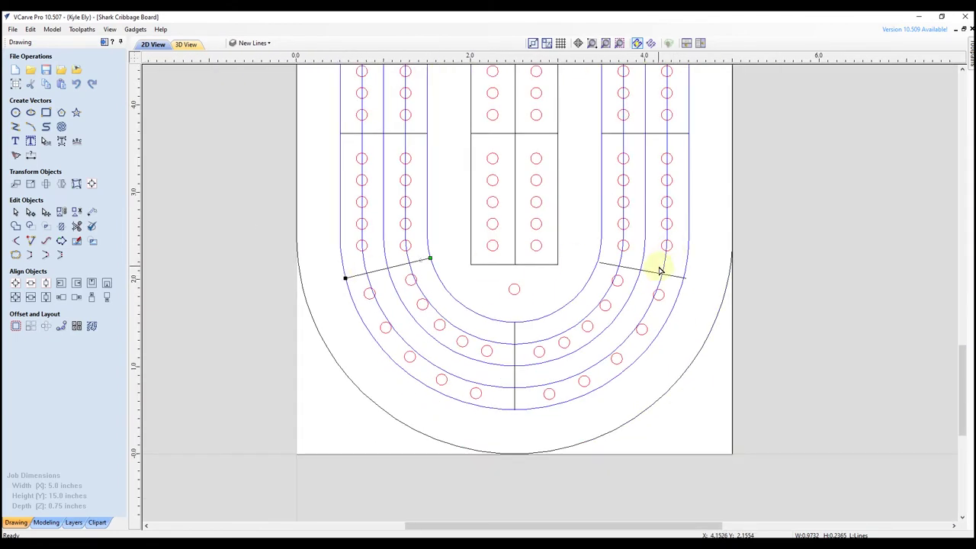
scroll(656, 266, "up", 3)
scroll(689, 280, "up", 1)
scroll(643, 285, "up", 2)
left_click_drag(692, 295, 678, 290)
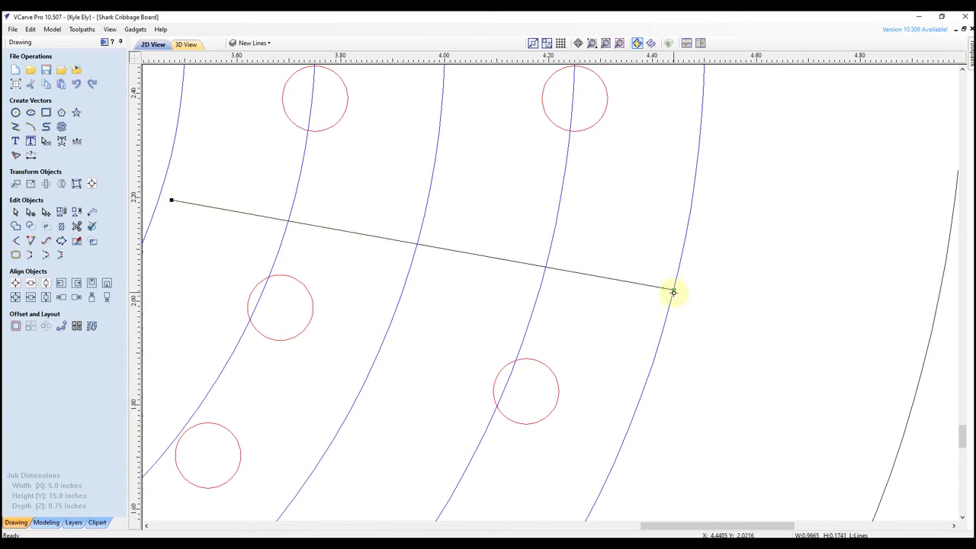
Extend the inner end of the right slanted divider past the new innermost line, keeping the divider's angle
scroll(540, 257, "down", 4)
scroll(503, 257, "up", 7)
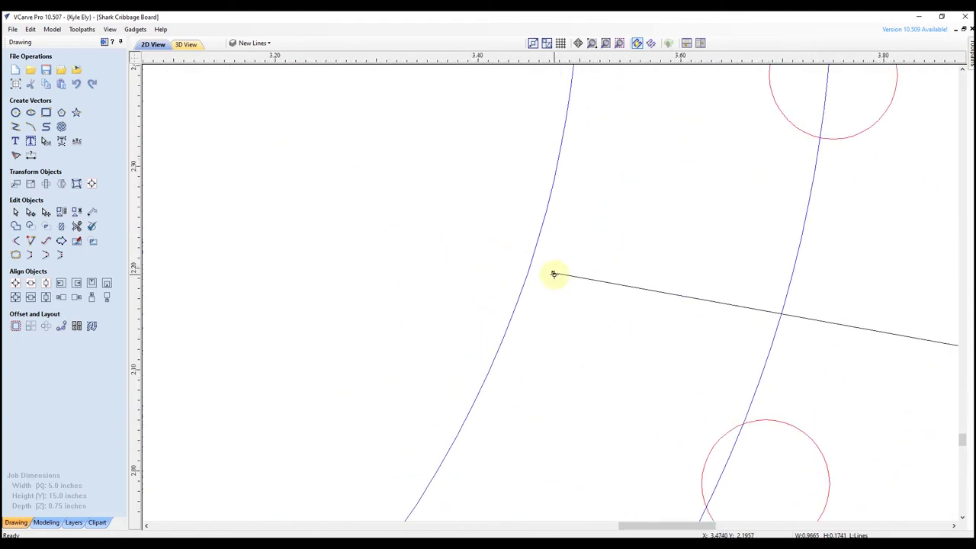
left_click_drag(537, 267, 510, 263)
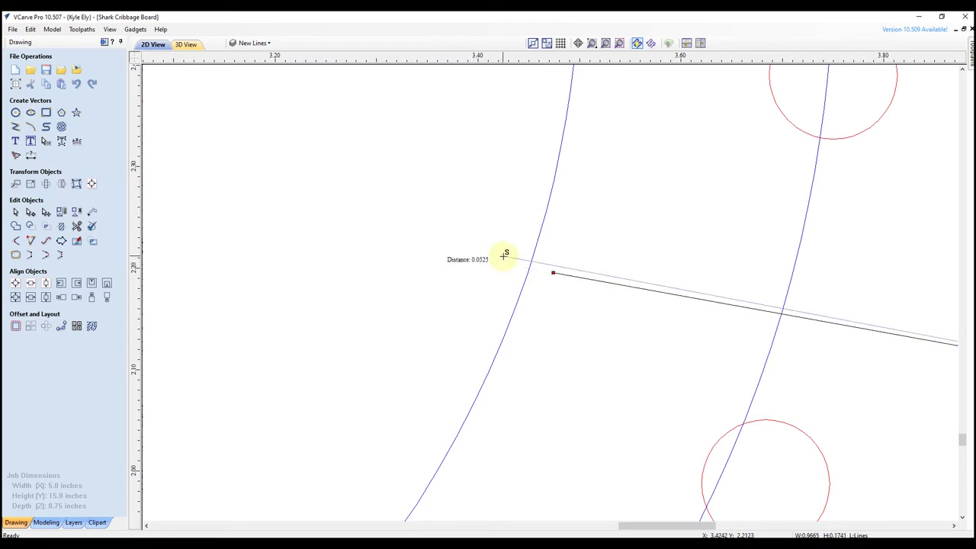
left_click(458, 254)
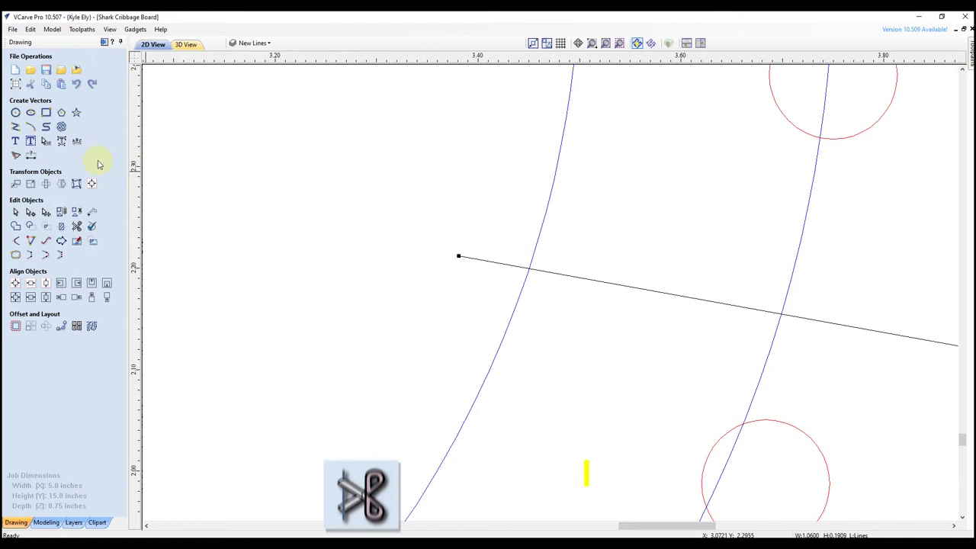
Trim off the part of the lower arc's right slanted divider that overhangs the new innermost line
left_click(76, 226)
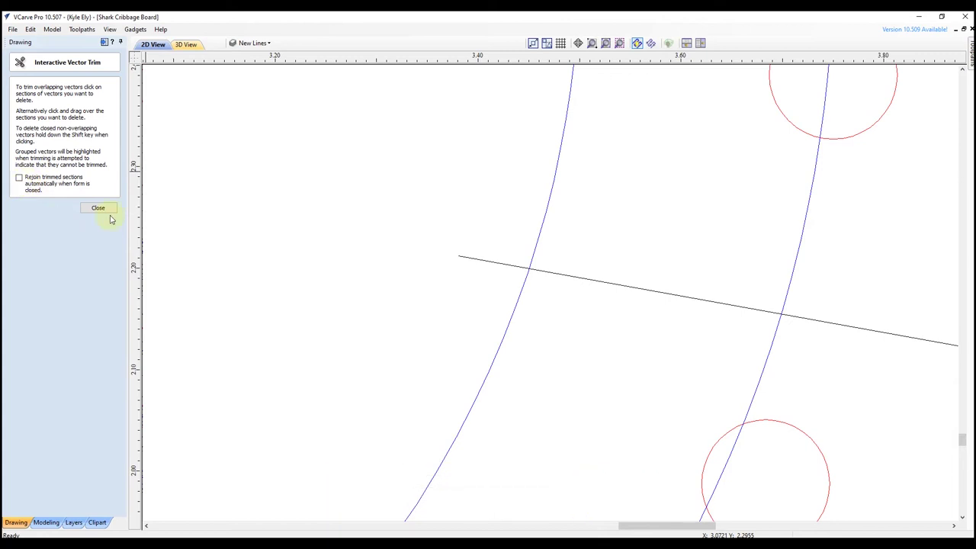
left_click(474, 258)
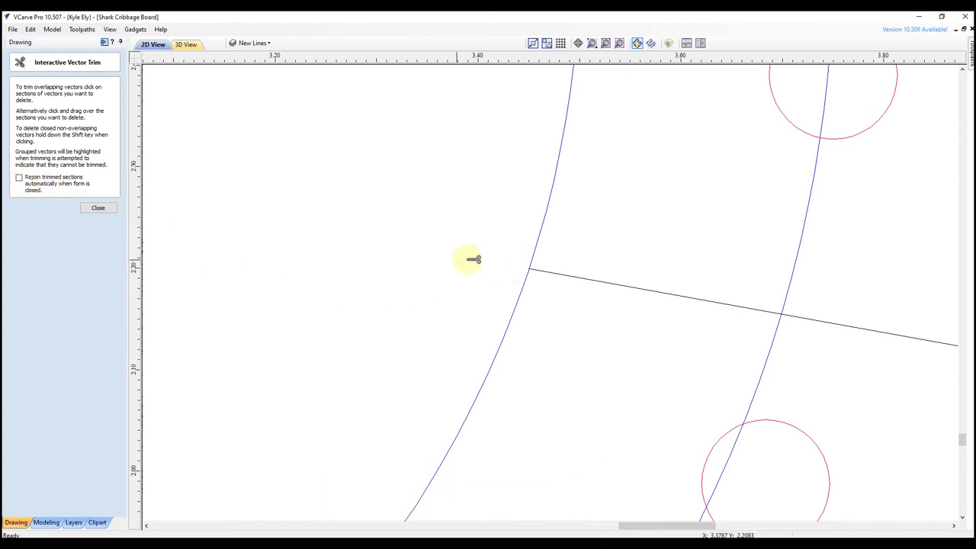
left_click(98, 208)
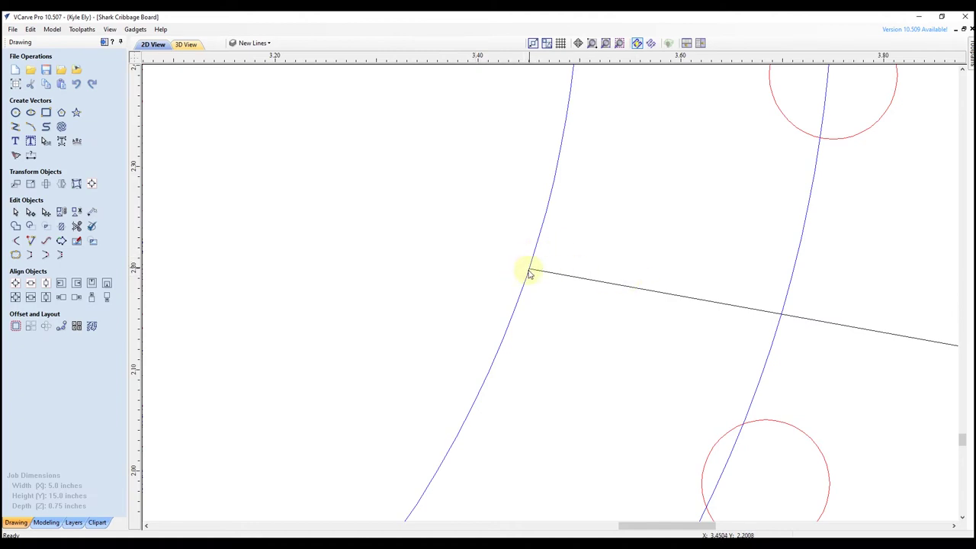
Draw a straight line joining the centres of the outer and inner holes just below the left slanted divider
scroll(617, 236, "down", 4)
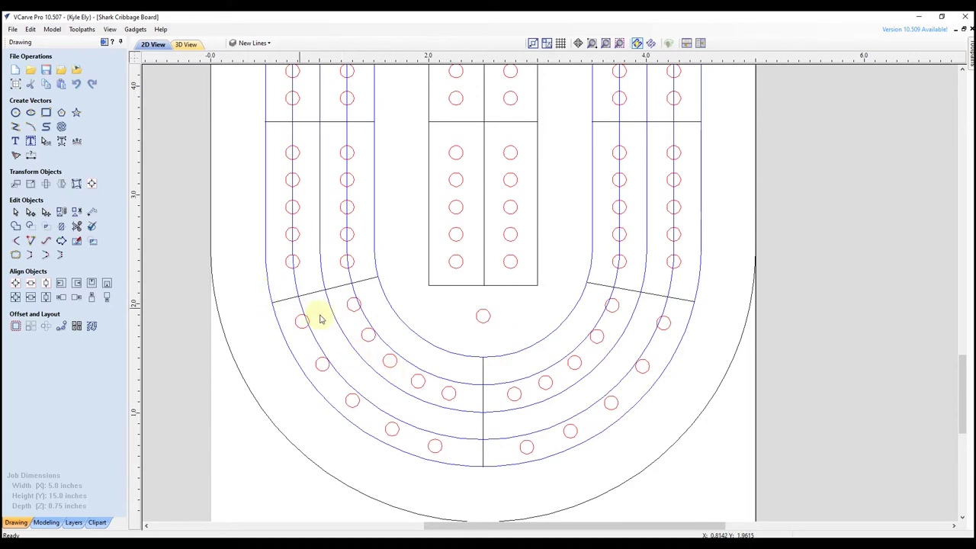
scroll(297, 319, "up", 1)
scroll(296, 320, "up", 2)
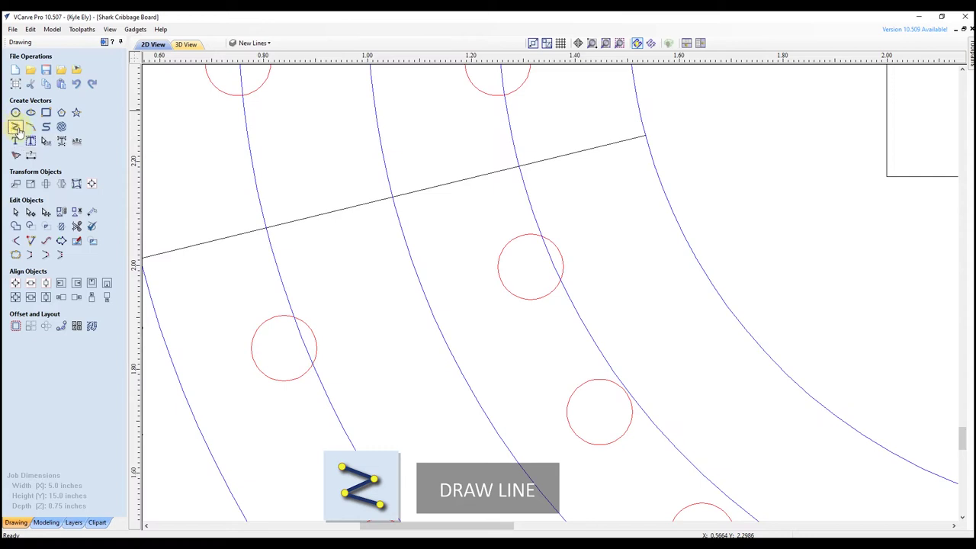
left_click(16, 128)
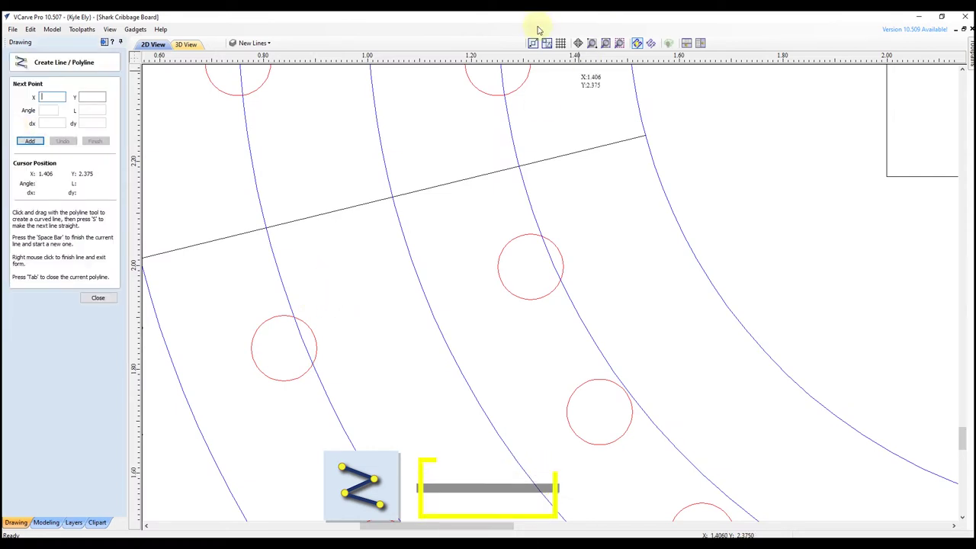
left_click(283, 348)
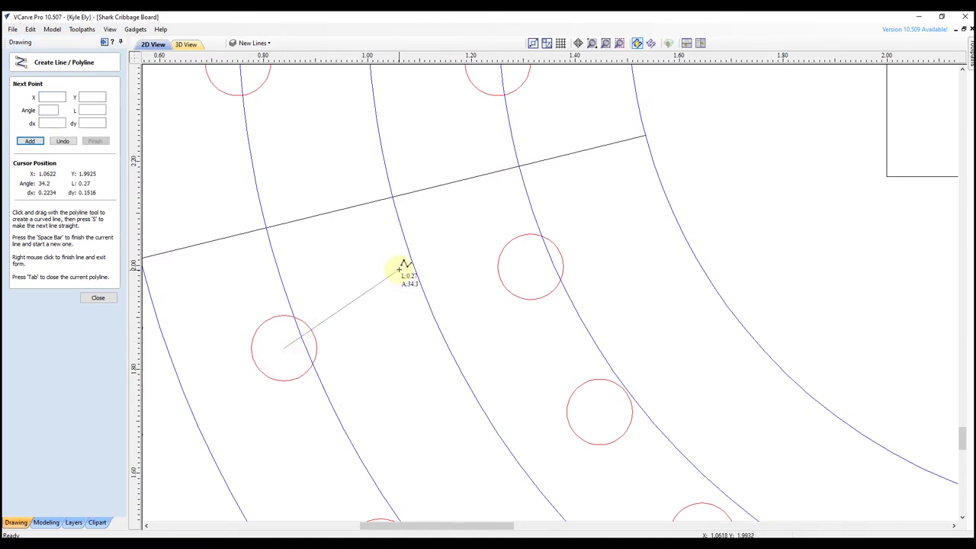
left_click(531, 266)
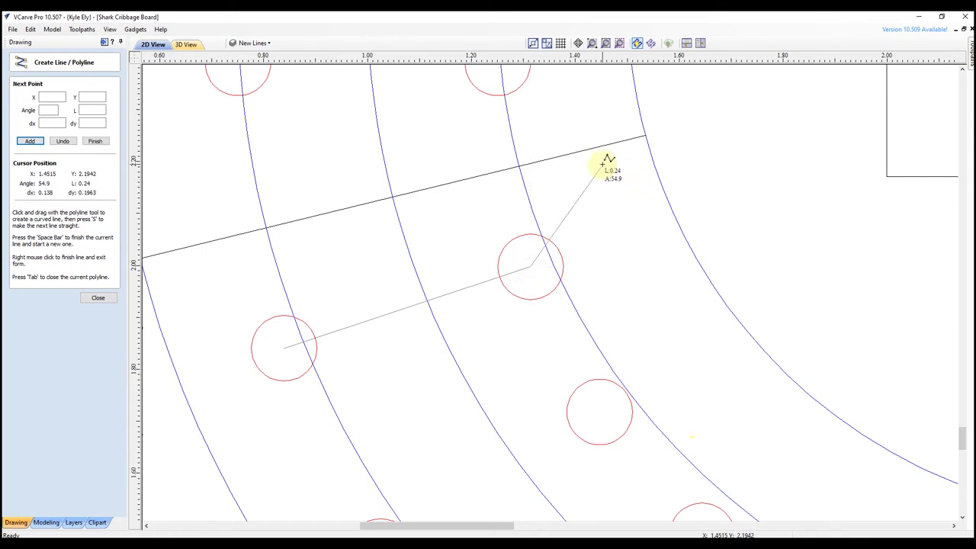
key("space")
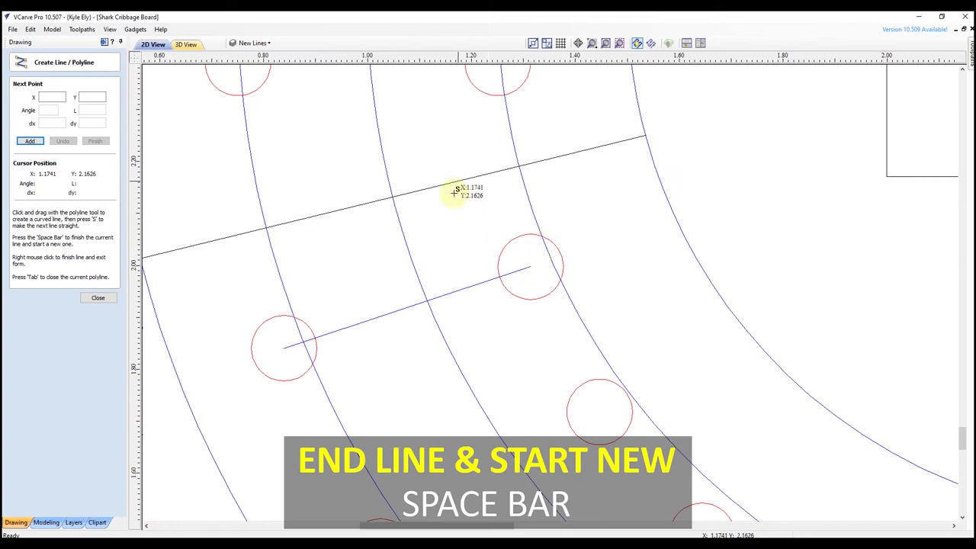
Draw a matching straight line between the centres of the inner and outer holes just below the right slanted divider, and finish the line command
scroll(326, 192, "down", 2)
scroll(315, 207, "down", 3)
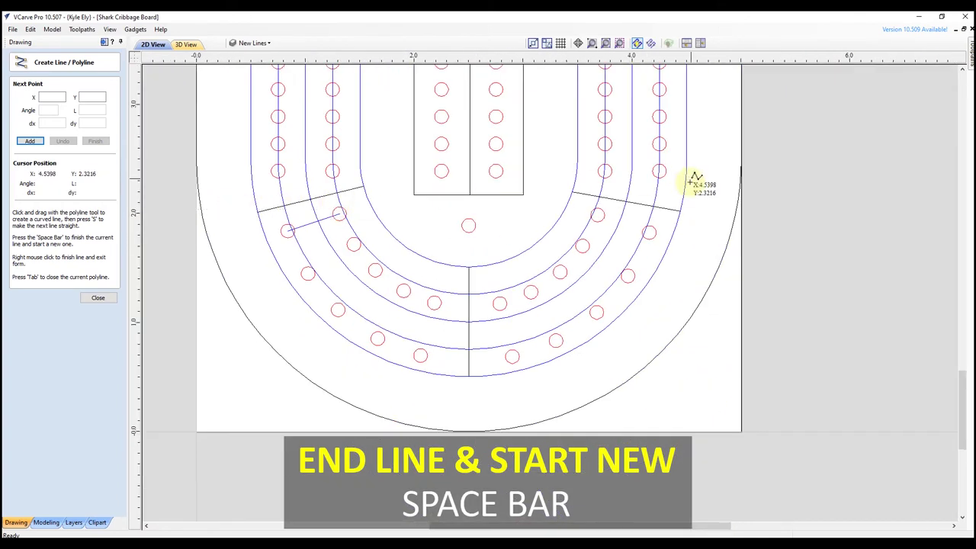
scroll(628, 207, "up", 5)
scroll(511, 243, "up", 1)
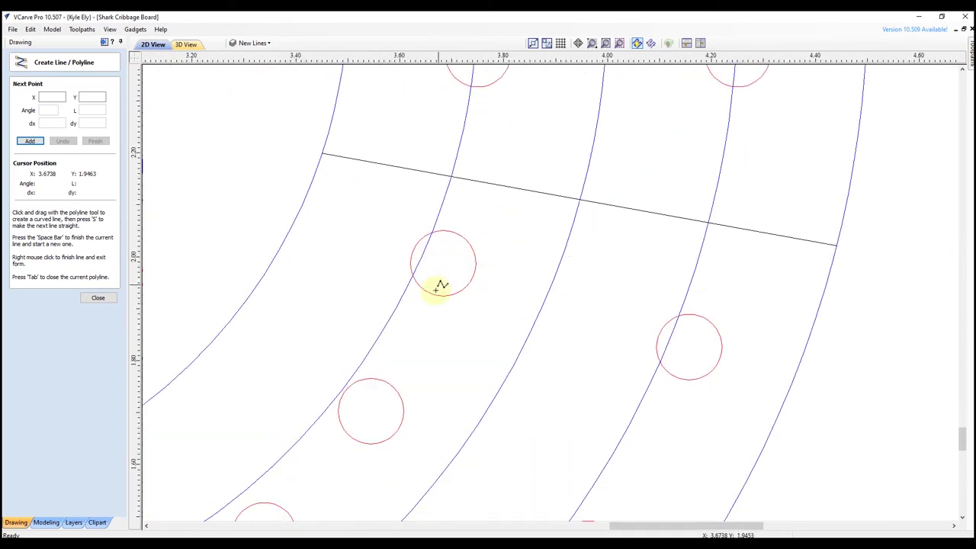
left_click(444, 264)
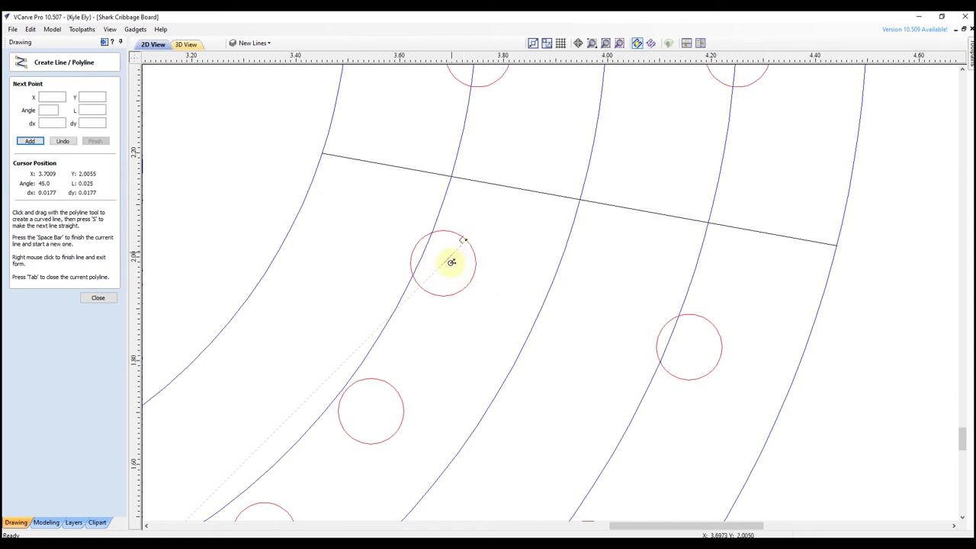
left_click(688, 347)
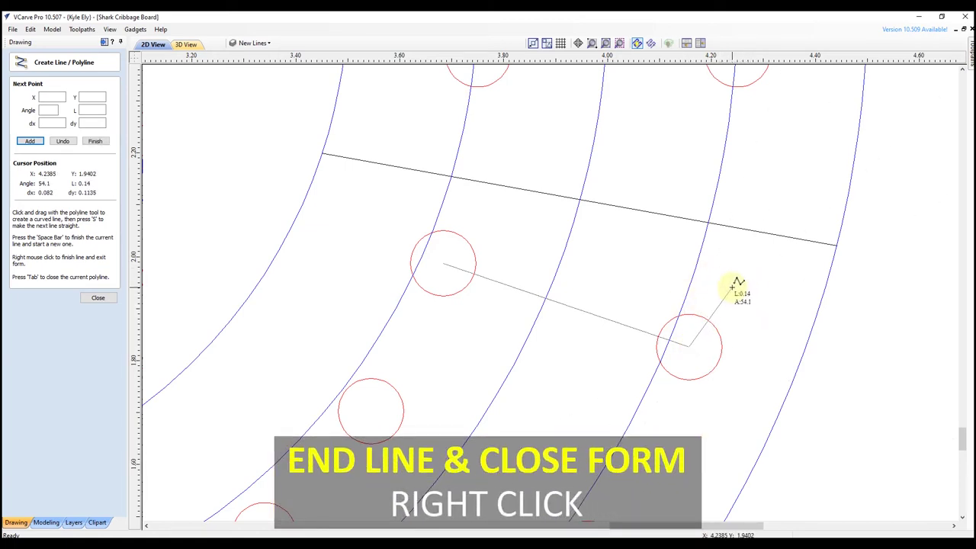
right_click(733, 285)
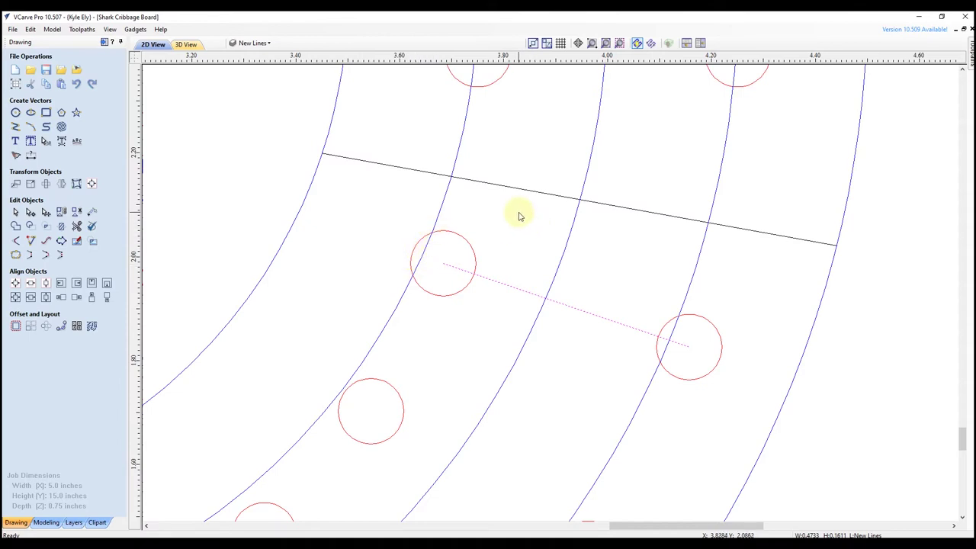
Extend the inner ends of both hole-to-hole lines along their own directions past the inner hole guide line, the left one by about 0.125 inch
key("n")
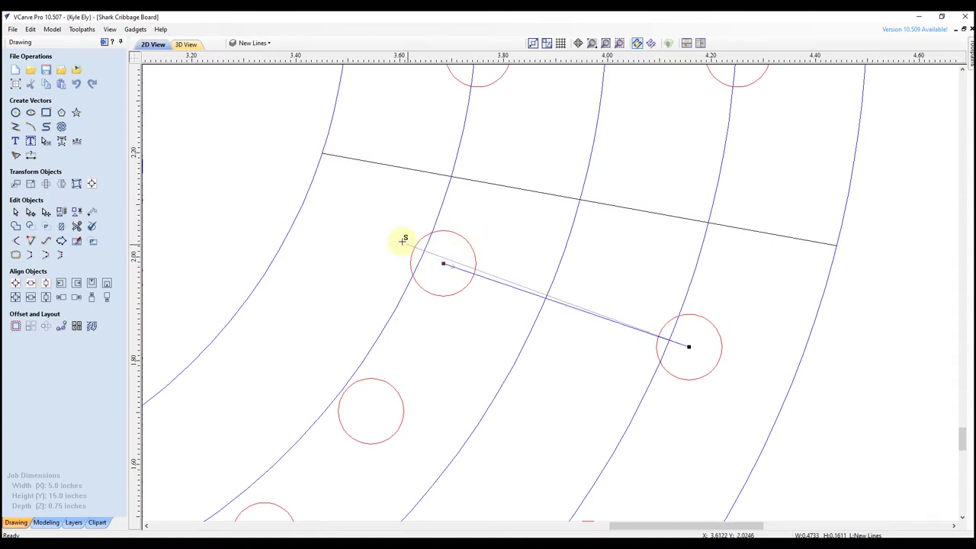
left_click_drag(361, 233, 369, 239)
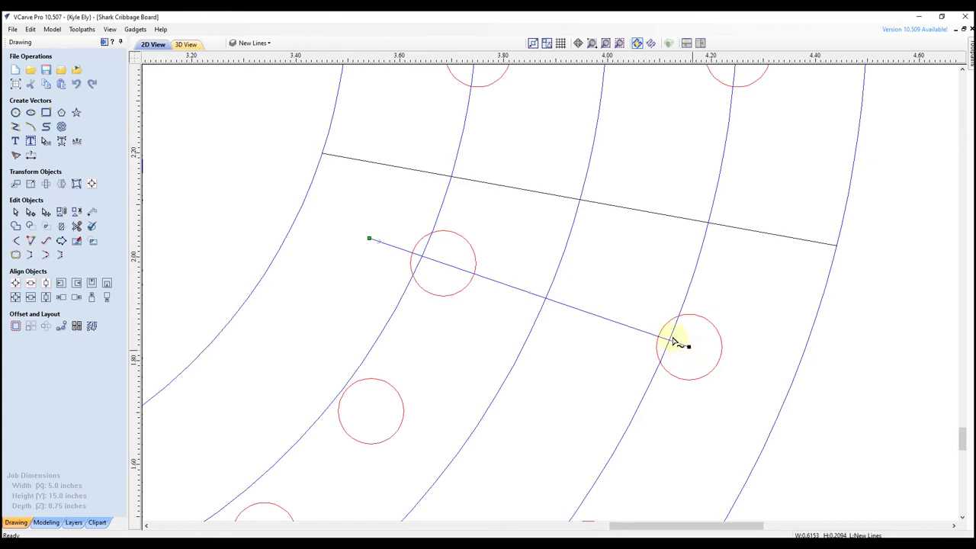
scroll(778, 268, "down", 5)
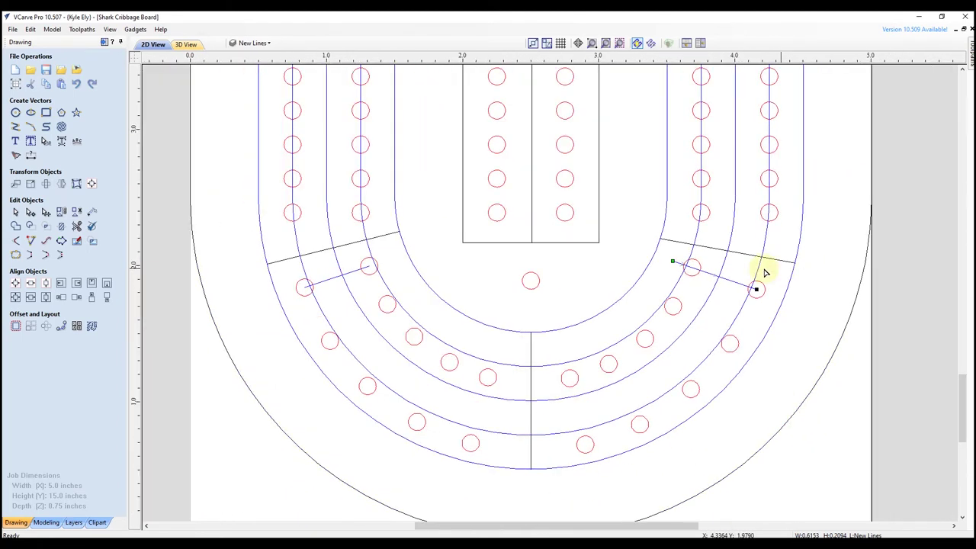
scroll(313, 273, "up", 6)
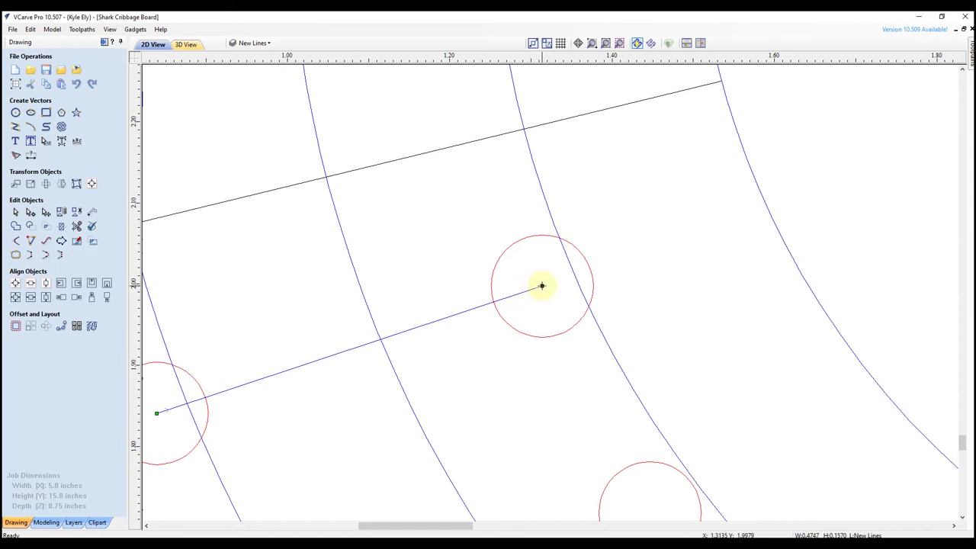
left_click(556, 285)
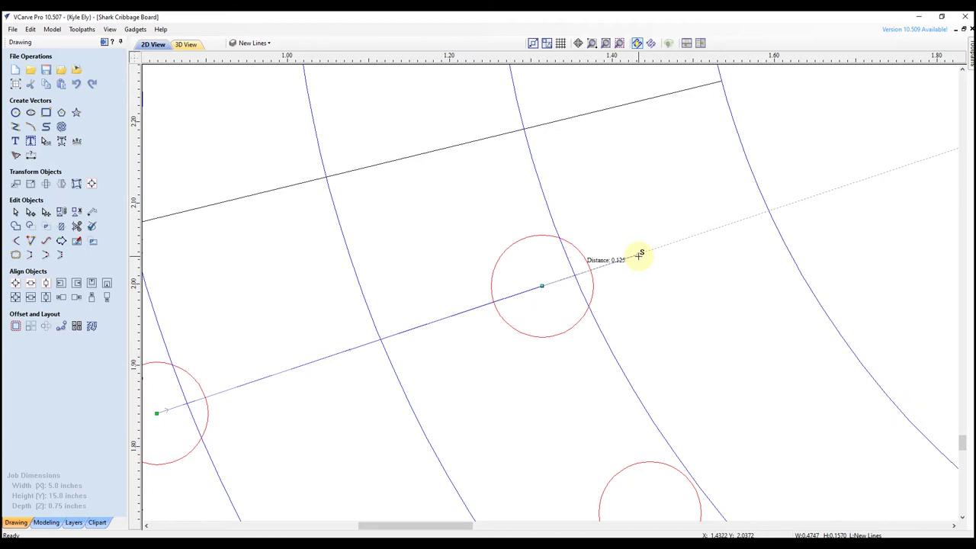
left_click(638, 254)
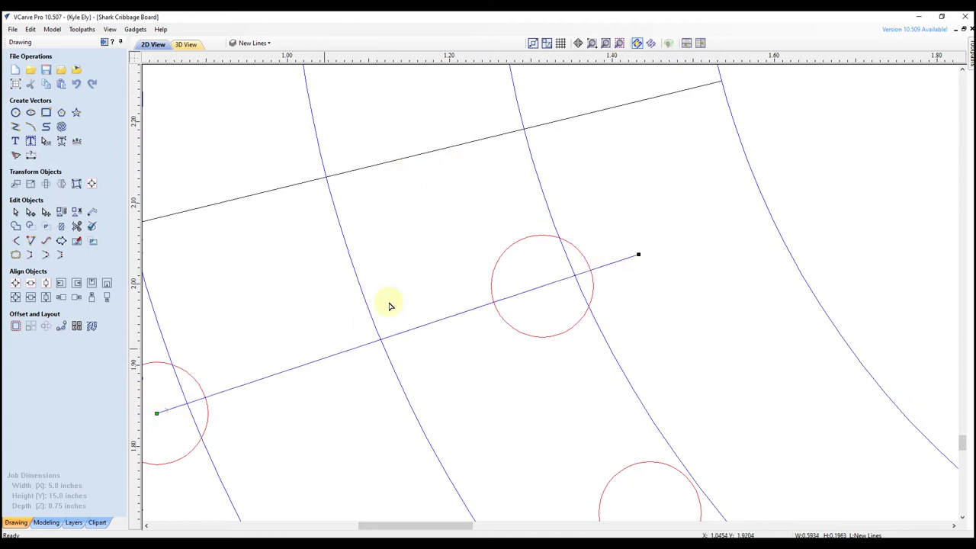
scroll(421, 242, "down", 2)
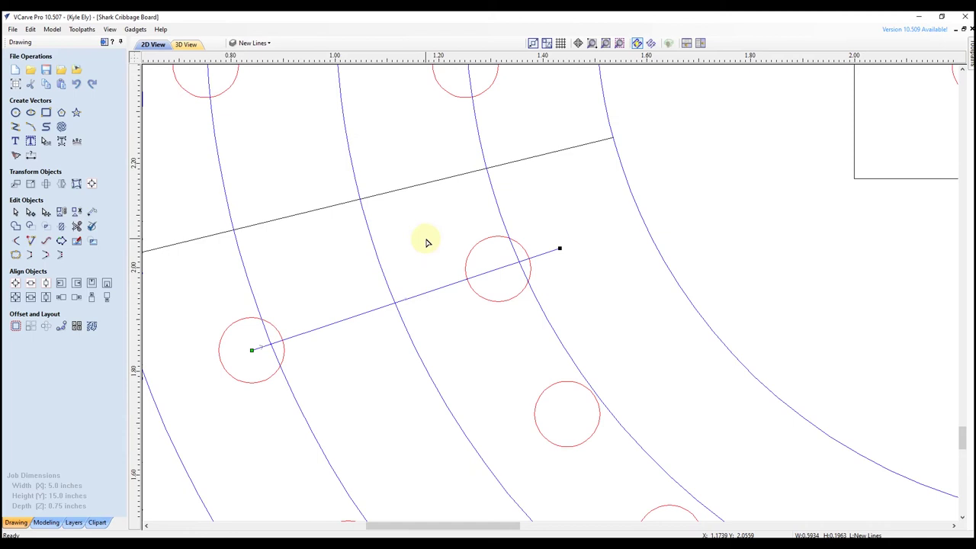
key("Escape")
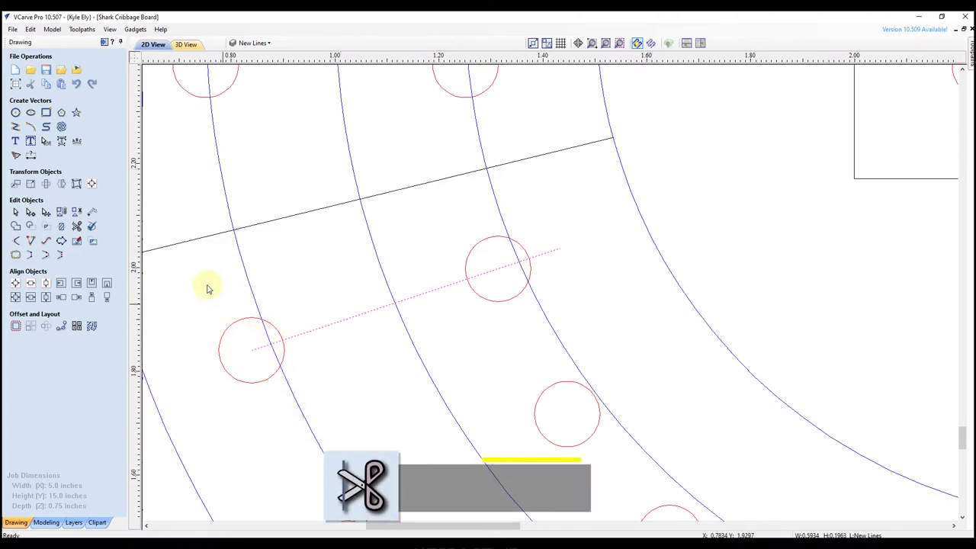
Trim the inner and outer hole guide lines between the new hole-to-hole lines and the adjoining hole edges on both sides of the lower arc
left_click(77, 227)
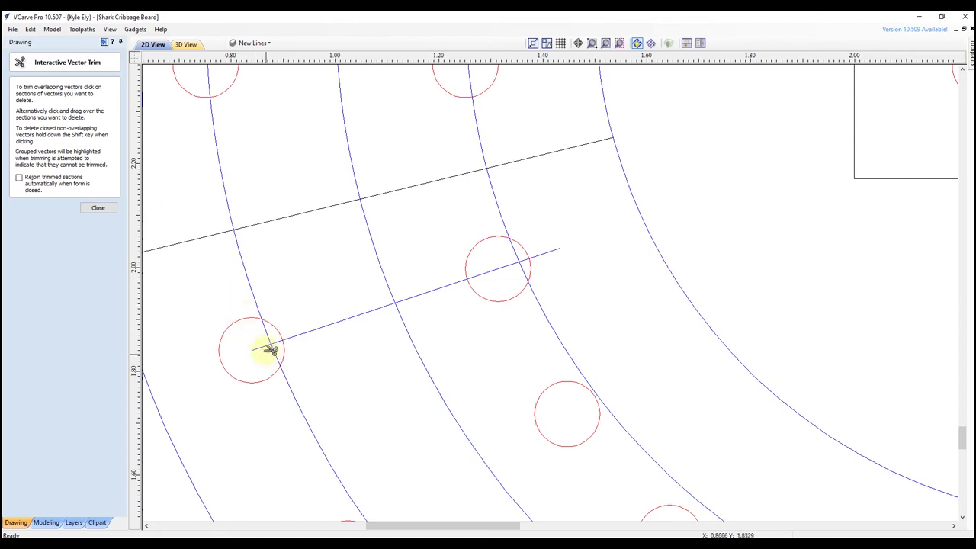
scroll(263, 345, "up", 3)
left_click(282, 316)
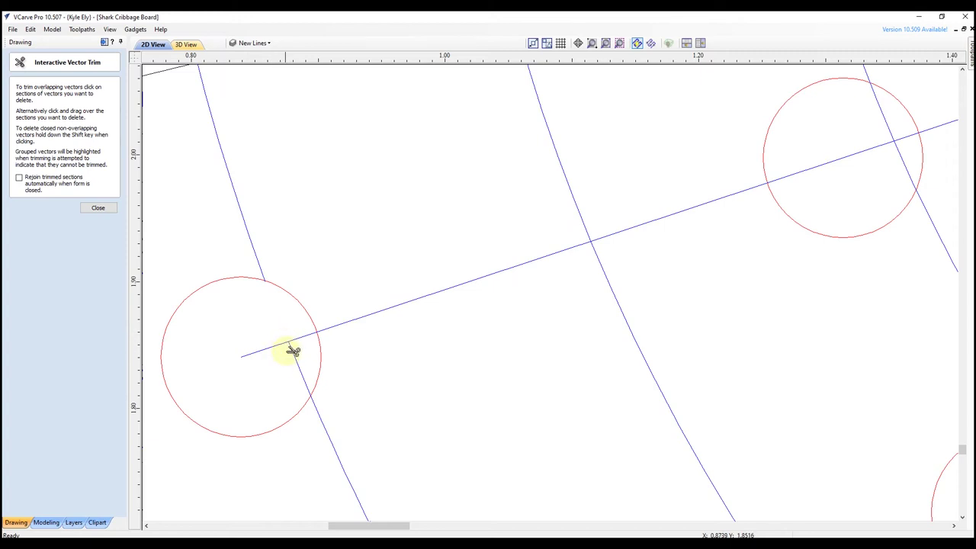
scroll(220, 356, "down", 3)
scroll(495, 268, "up", 3)
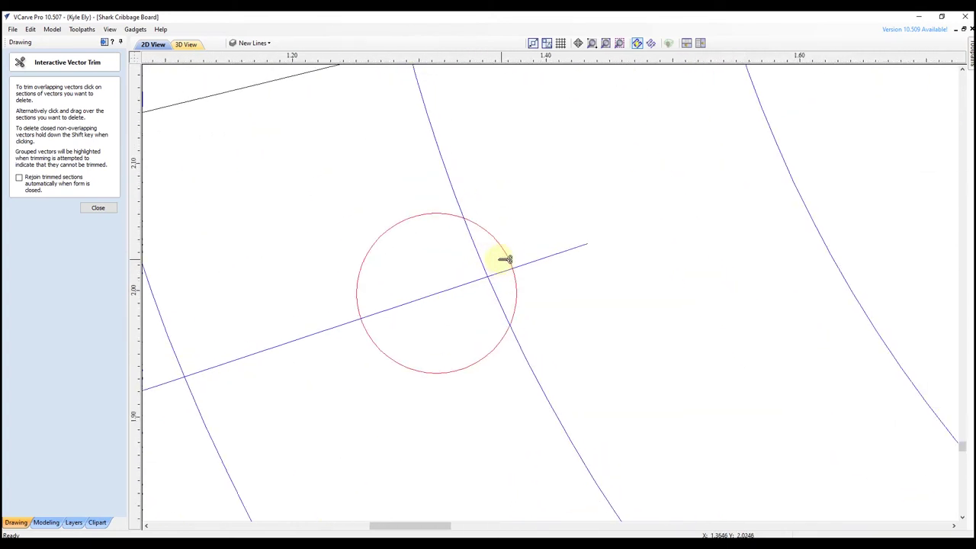
scroll(317, 290, "down", 3)
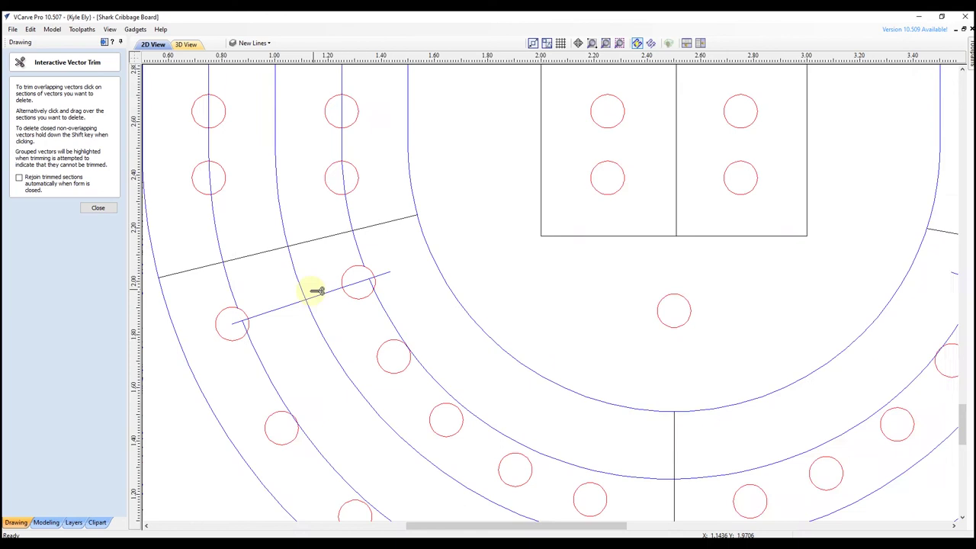
scroll(317, 291, "down", 4)
scroll(584, 292, "up", 6)
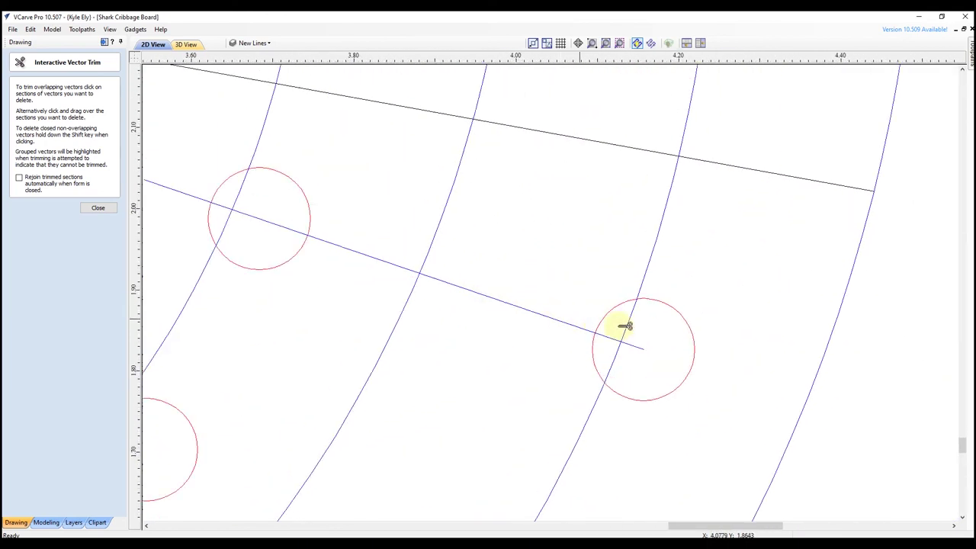
left_click(630, 320)
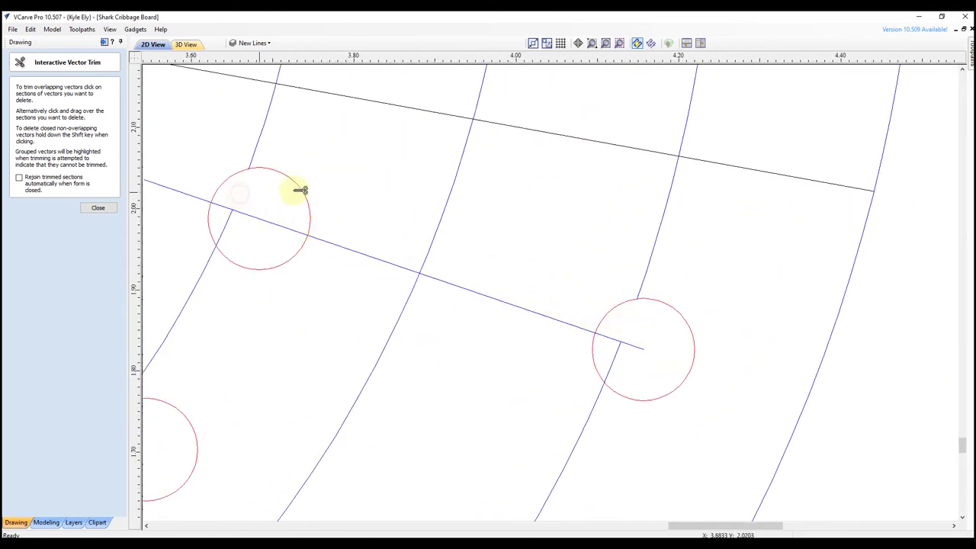
left_click(98, 209)
Select the inner and outer guide arcs between the two hole-to-hole lines to check that each is a separate vector
scroll(745, 241, "down", 3)
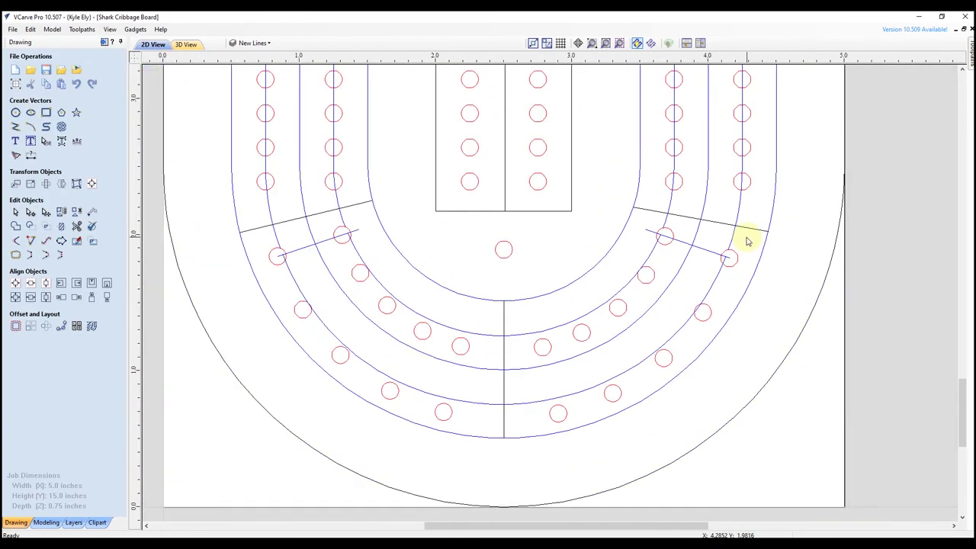
left_click(622, 296)
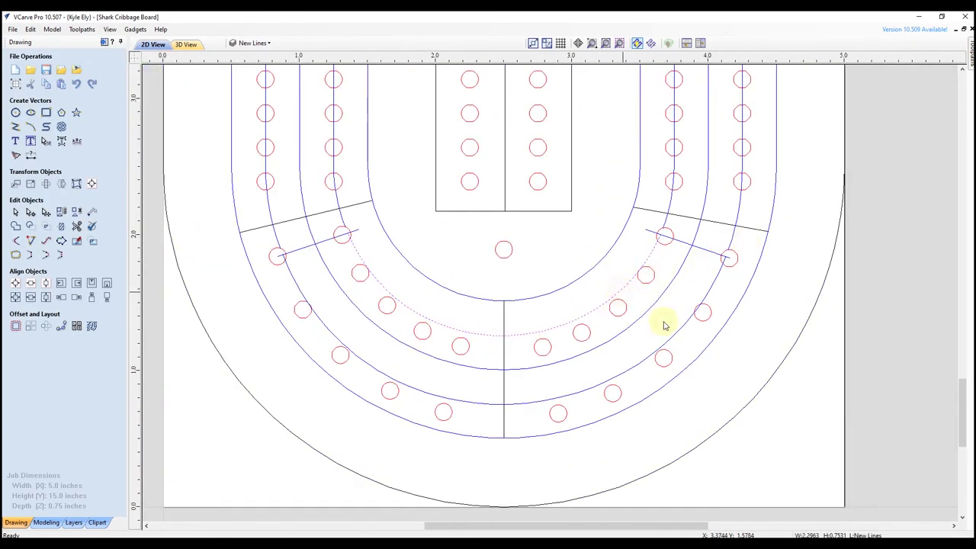
left_click(677, 334)
left_click(523, 339)
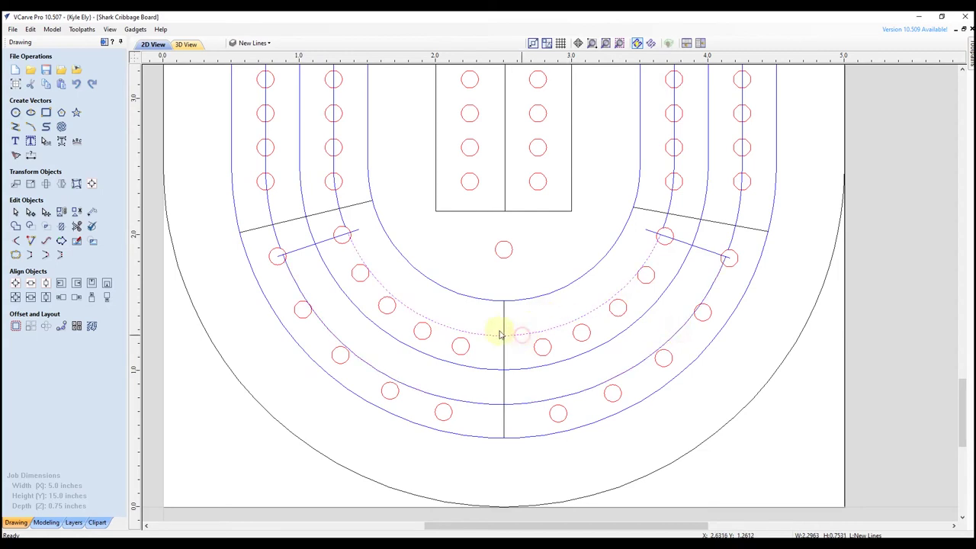
scroll(280, 256, "up", 3)
left_click(284, 259)
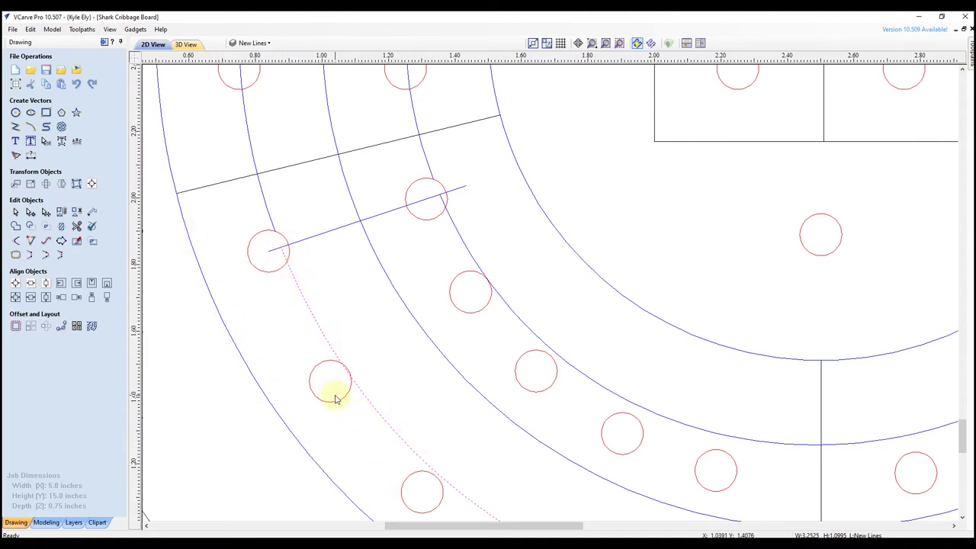
scroll(239, 268, "down", 2)
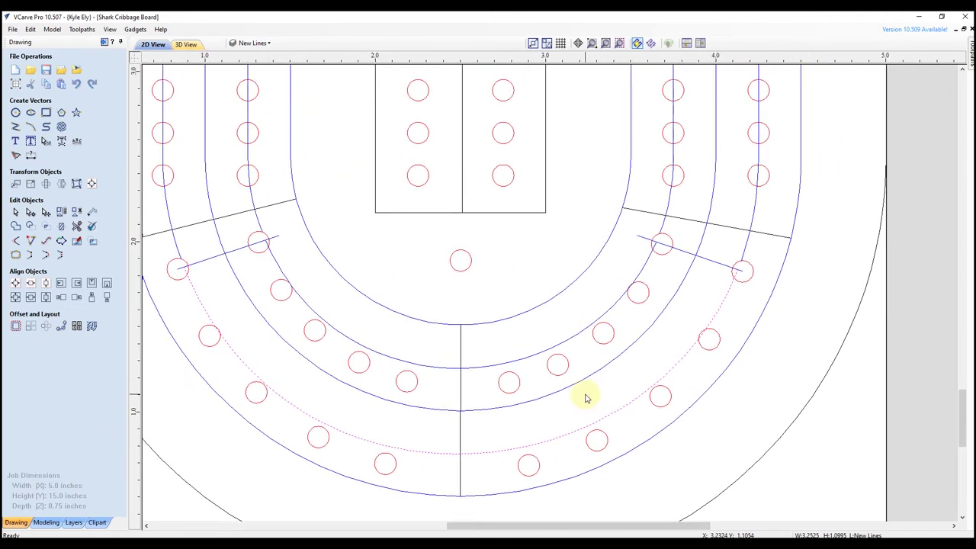
Ungroup the board's grouped hole circles
left_click(665, 257)
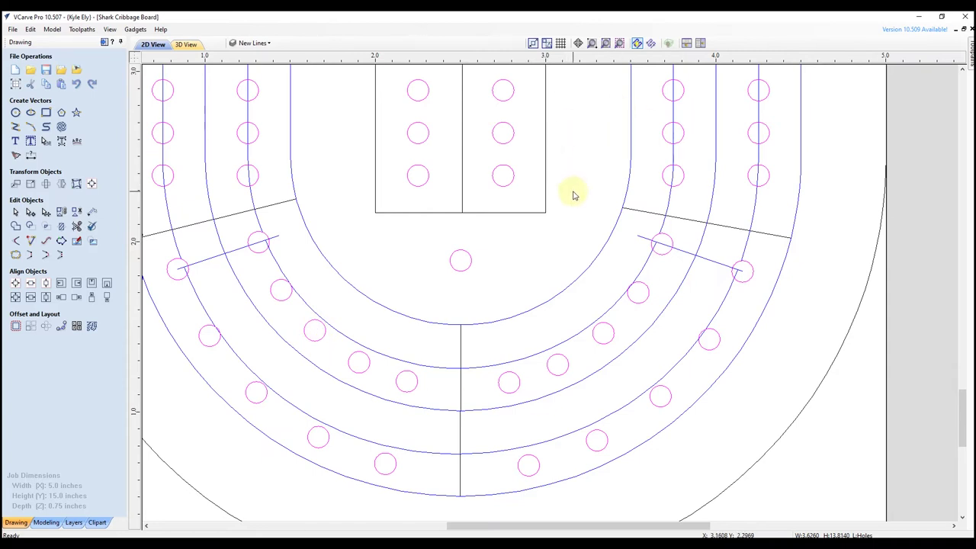
key("u")
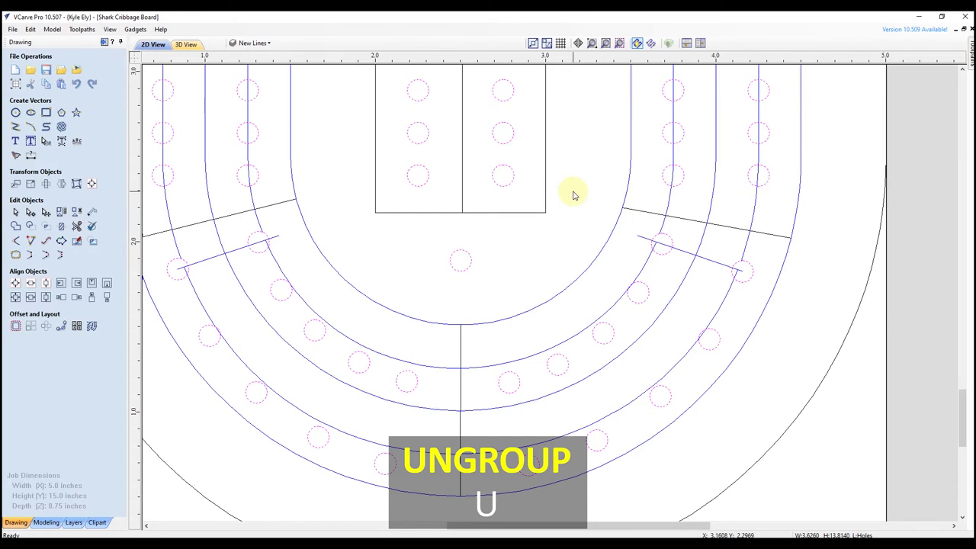
Set up Copy Along Vectors for the inner guide arc's right-end hole and that arc, with 11 copies, no curve alignment and no new layer
left_click(662, 280)
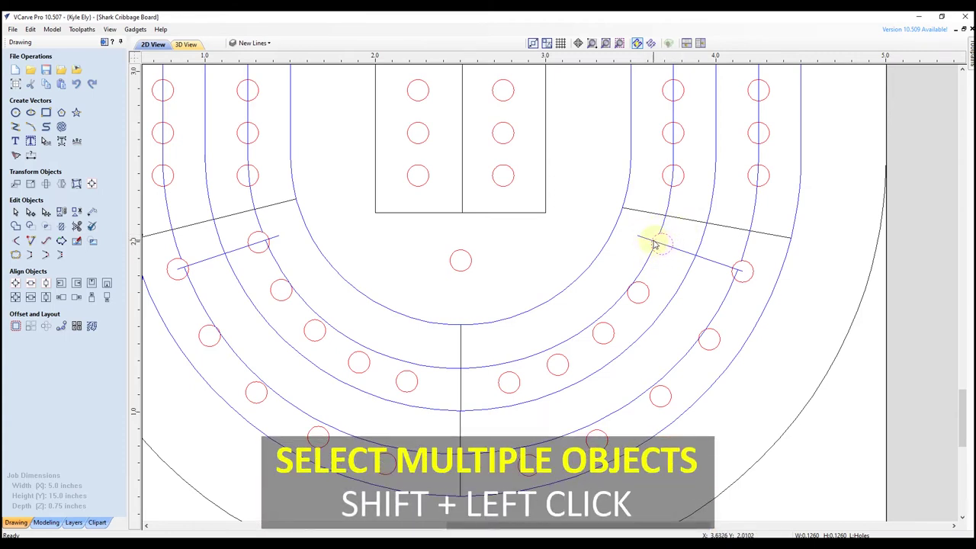
left_click(644, 269, "shift")
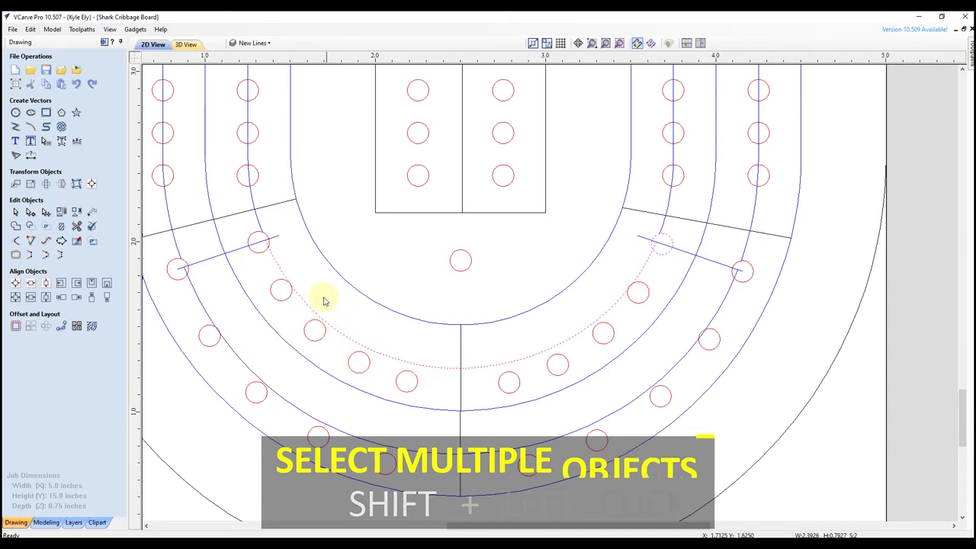
left_click(61, 328)
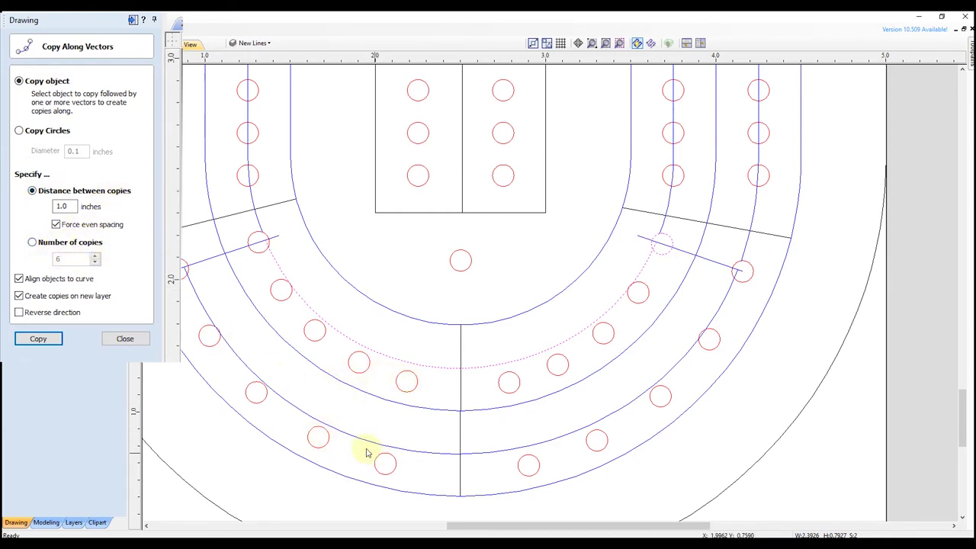
left_click(31, 243)
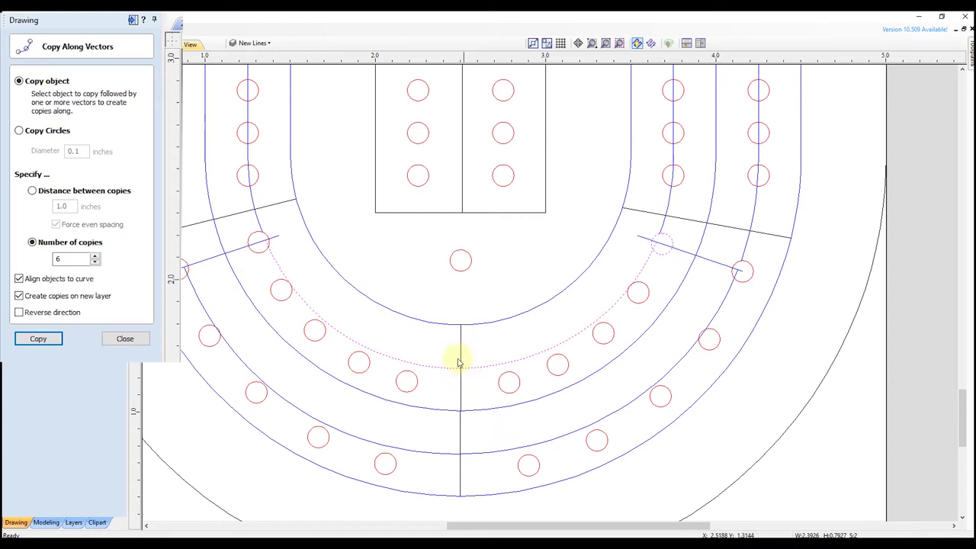
double_click(63, 259)
type("11")
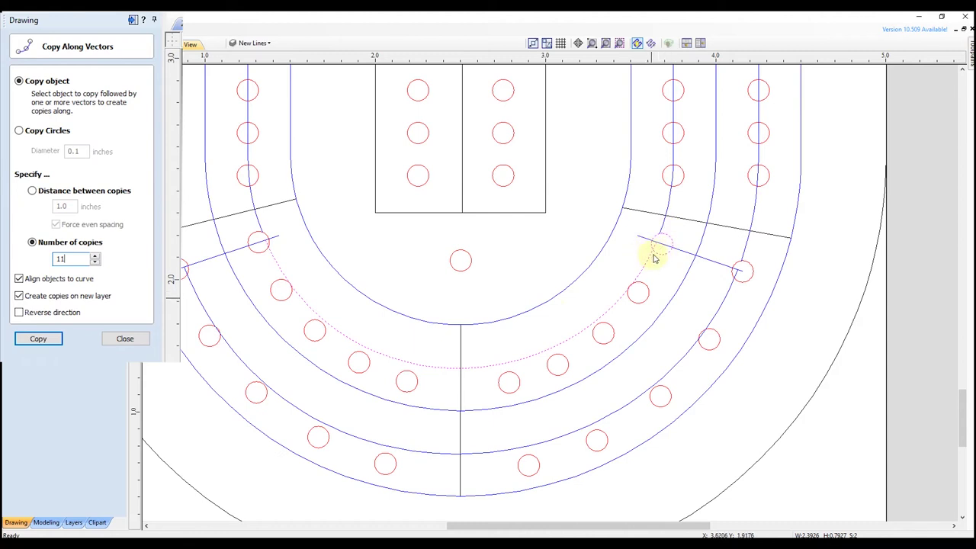
left_click(19, 279)
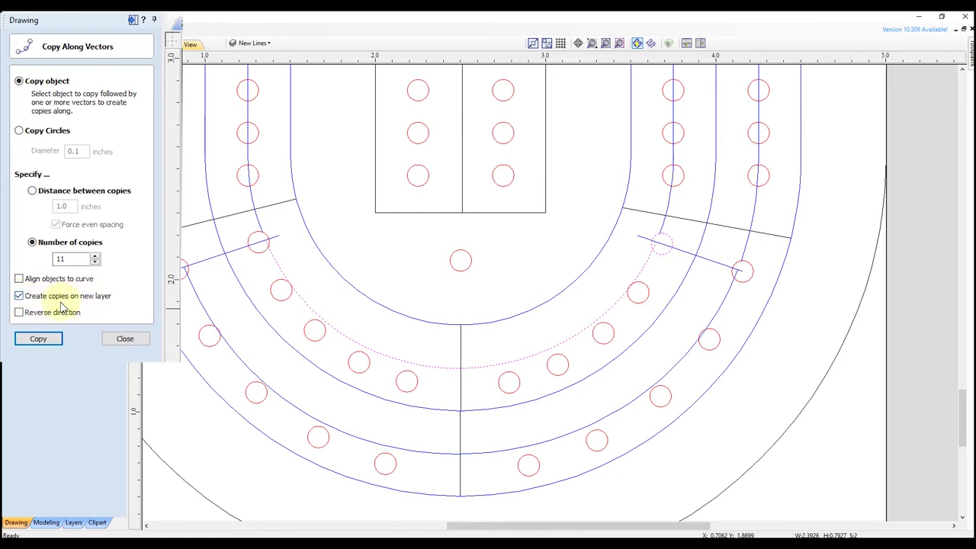
left_click(18, 297)
Make Holes the active layer and create the hole copies along the inner guide arc
left_click(261, 43)
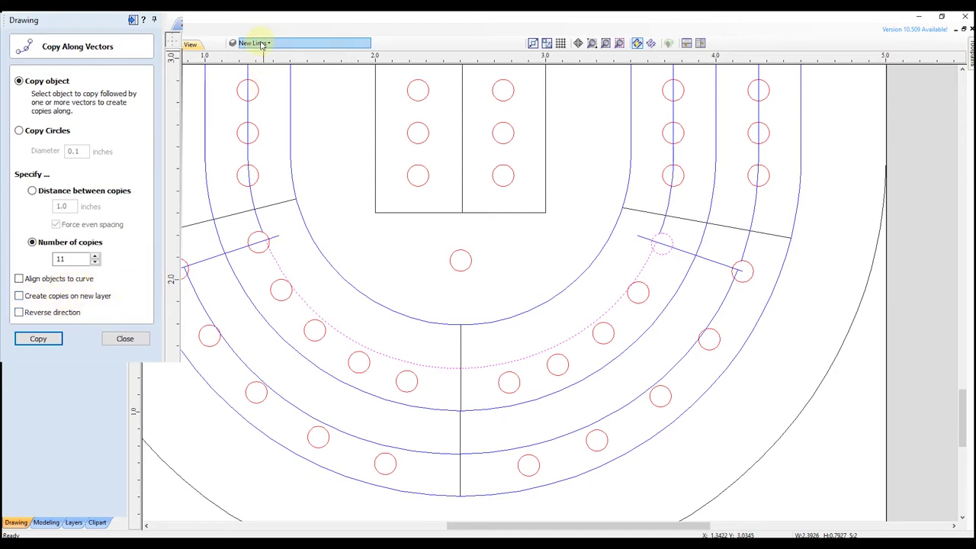
left_click(267, 44)
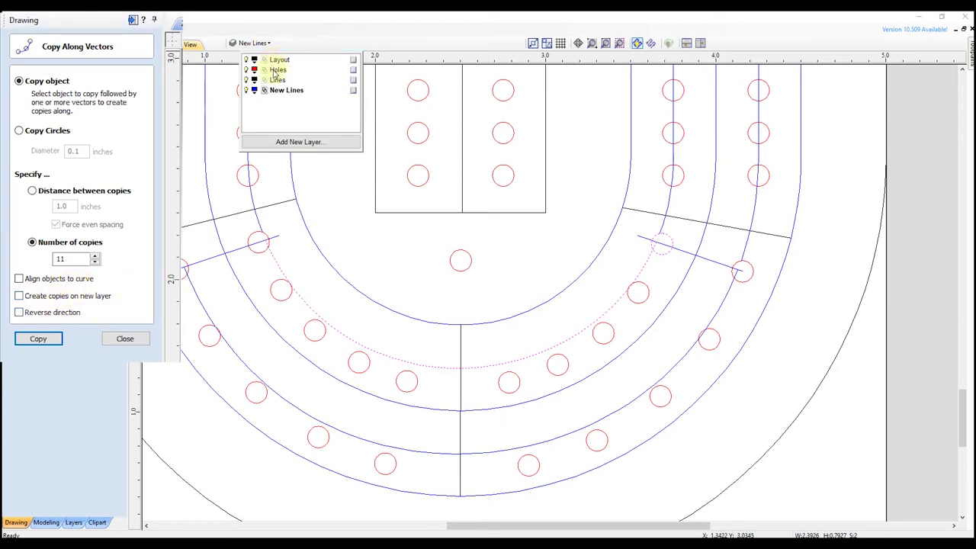
left_click(278, 71)
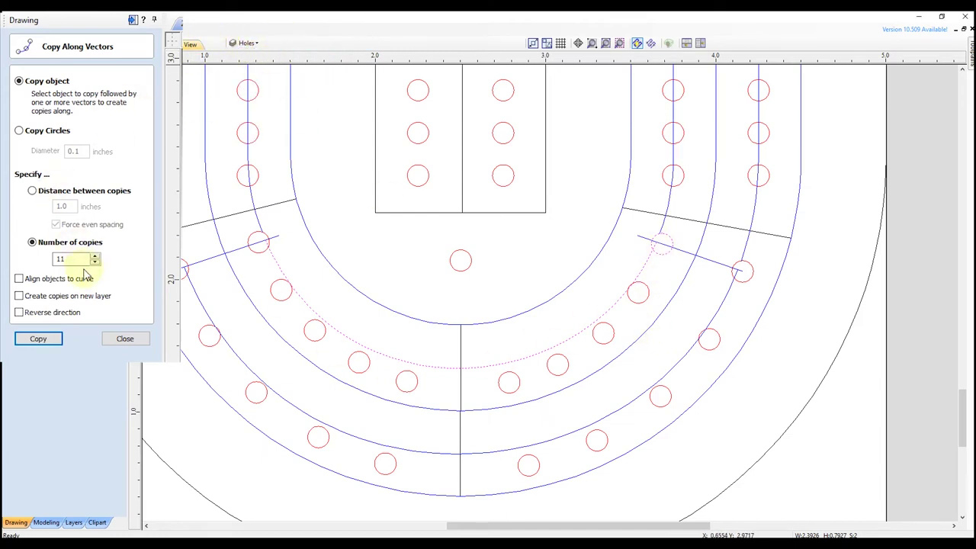
left_click(42, 337)
left_click(40, 341)
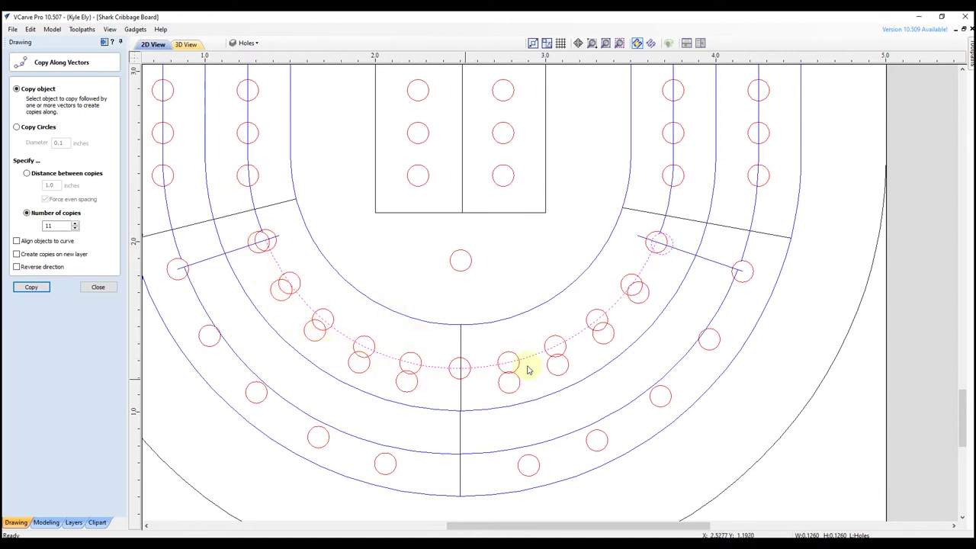
Copy the right-end hole of the outer guide arc along that arc as 11 copies, and finish Copy Along Vectors
left_click(752, 268)
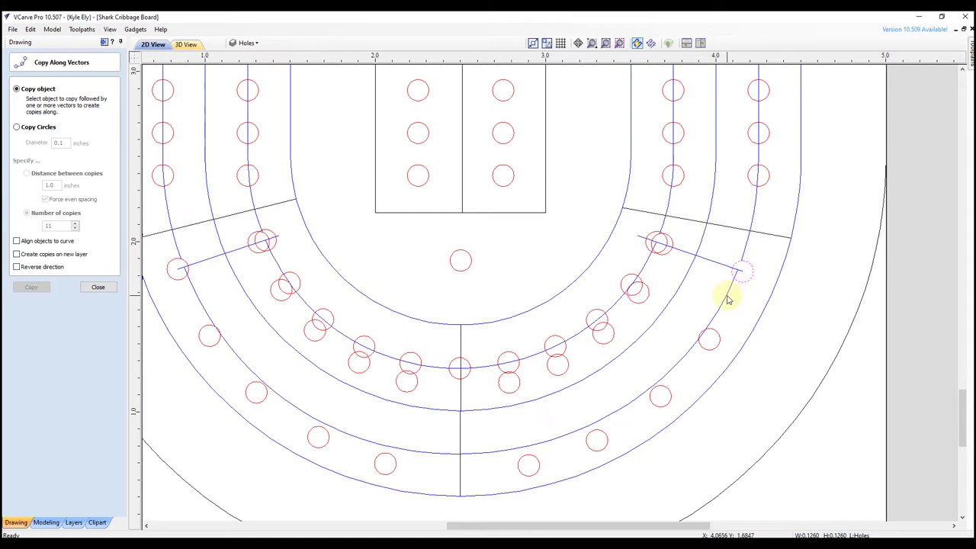
left_click(727, 297, "shift")
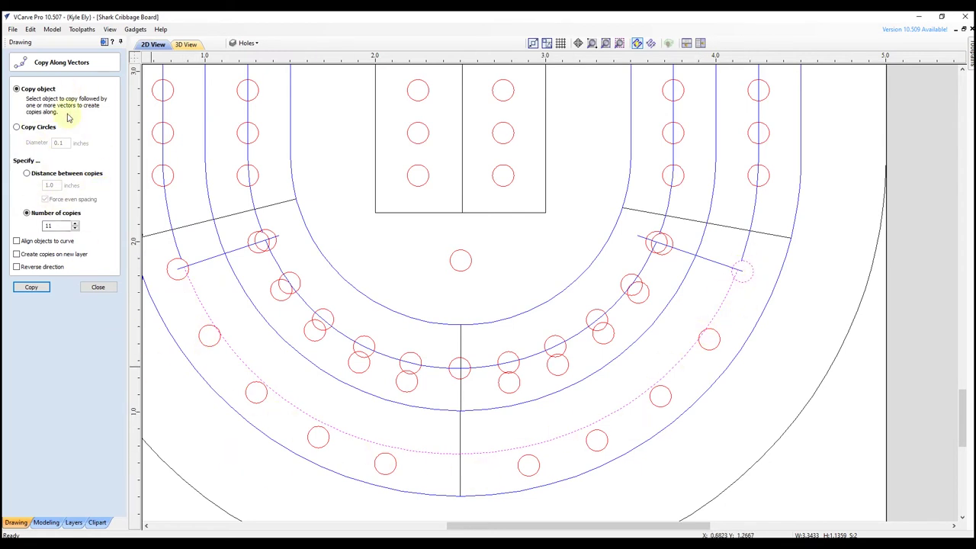
left_click(31, 288)
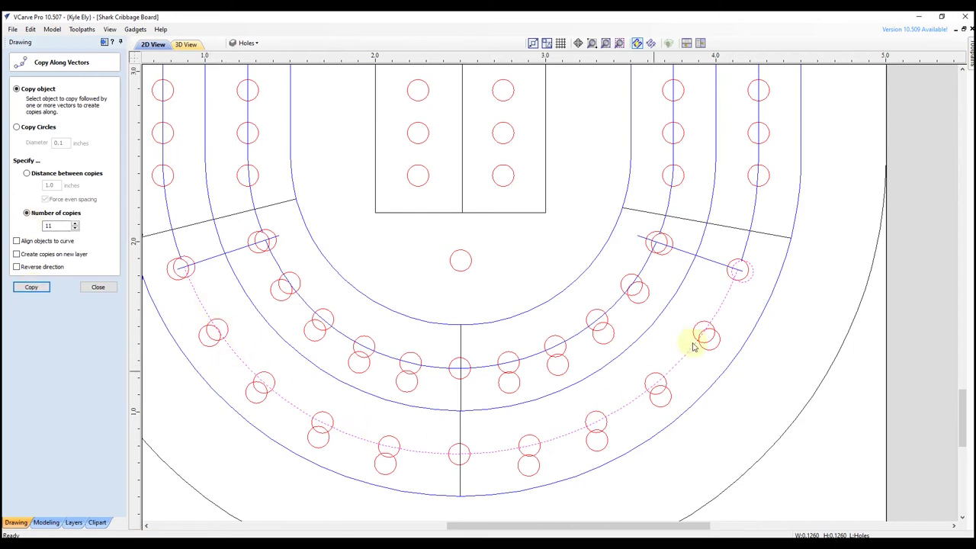
left_click(95, 295)
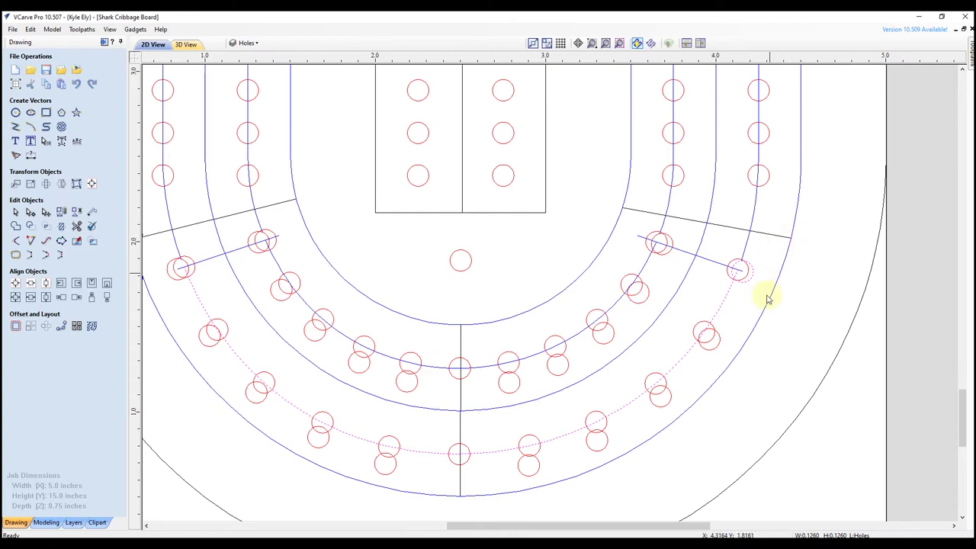
Delete the outer hole of each overlapping pair, the two centre-line holes, and the guide arcs with their angled end lines in the bottom curve
left_click(656, 405, "shift")
left_click(596, 449, "shift")
left_click(537, 472, "shift")
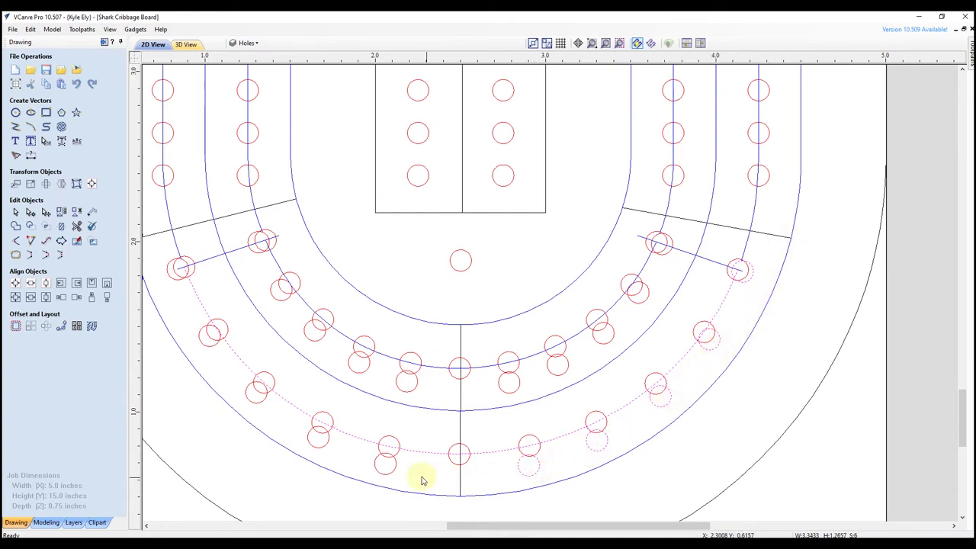
left_click(456, 458, "shift")
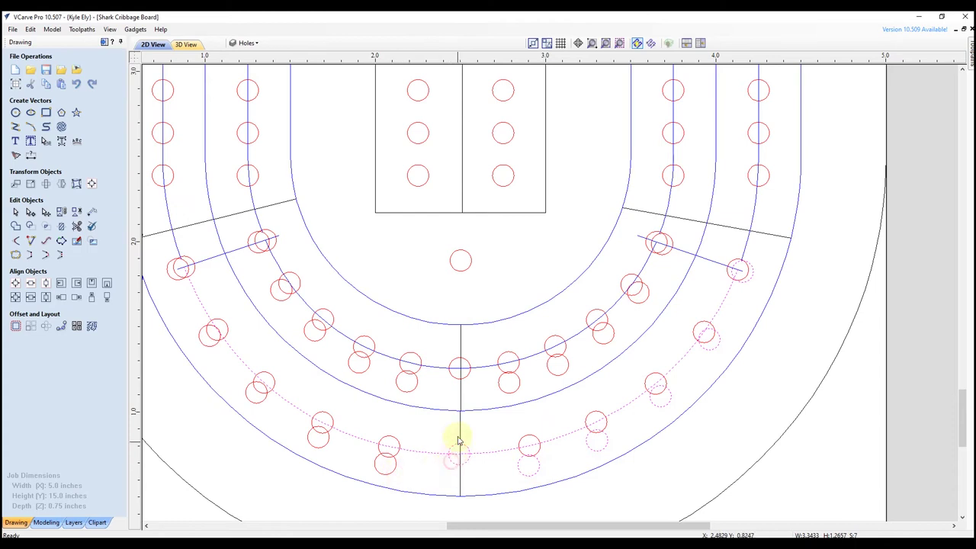
left_click(387, 474, "shift")
left_click(318, 445, "shift")
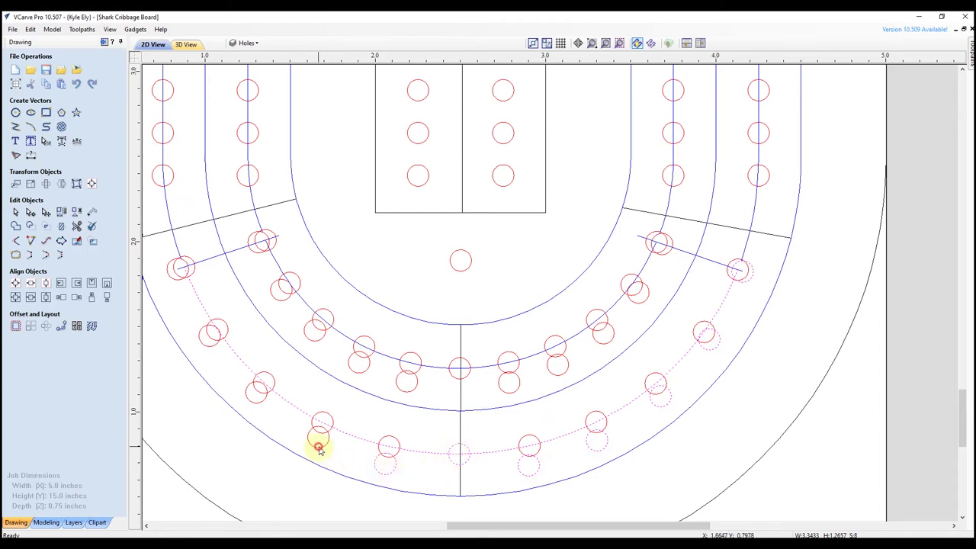
left_click(249, 401, "shift")
left_click(209, 348, "shift")
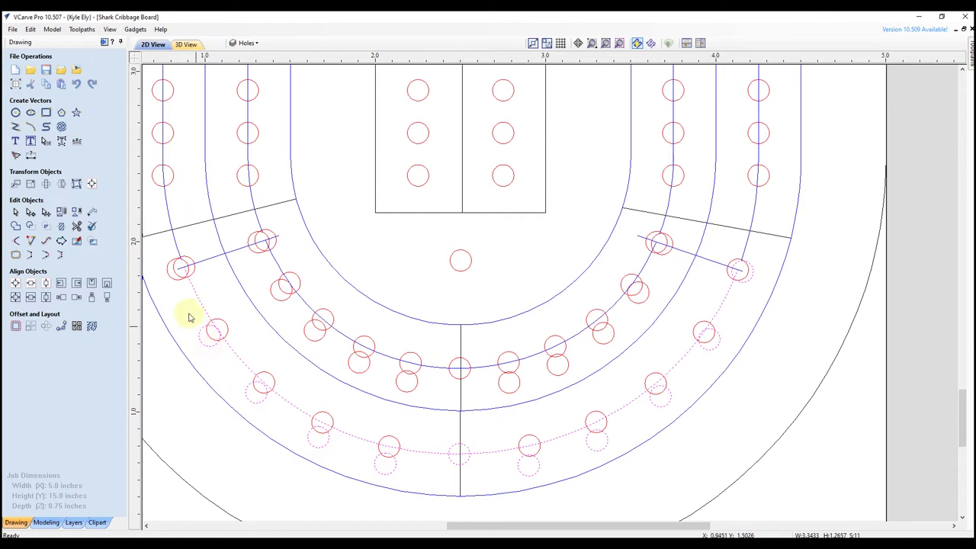
left_click(213, 261, "shift")
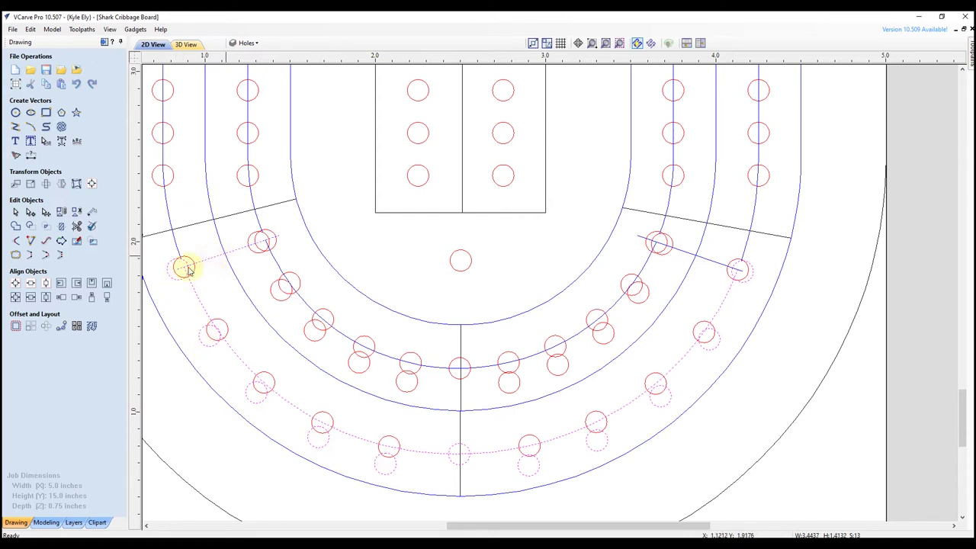
left_click(256, 251, "shift")
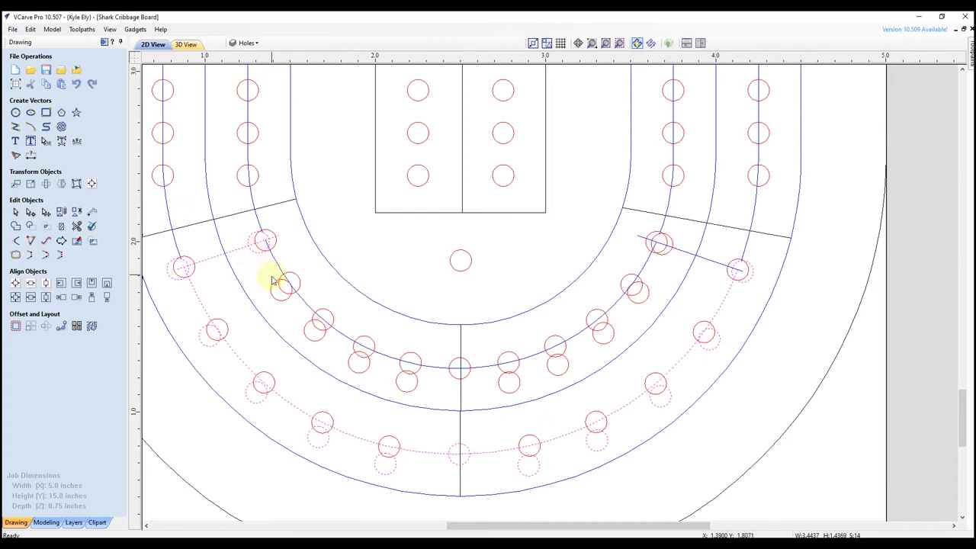
left_click(272, 284, "shift")
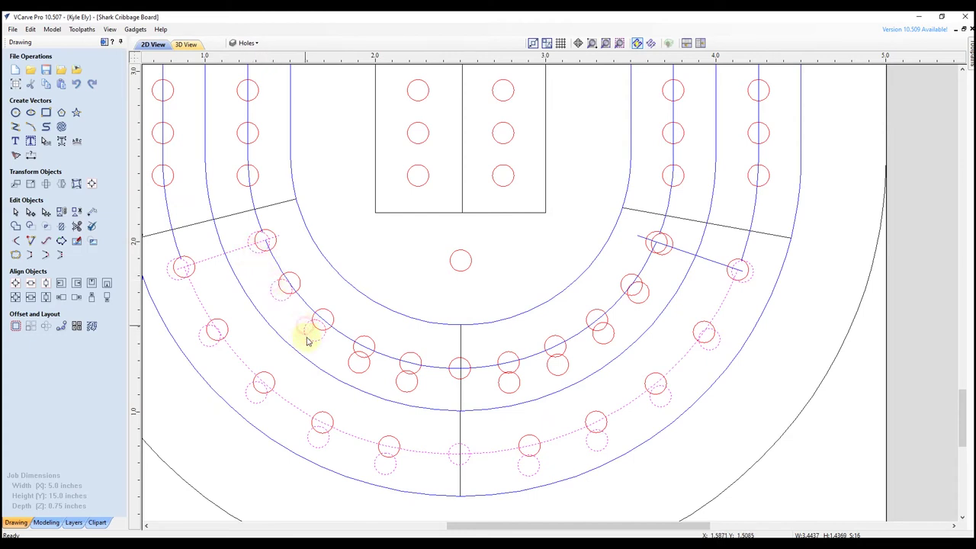
left_click(349, 361, "shift")
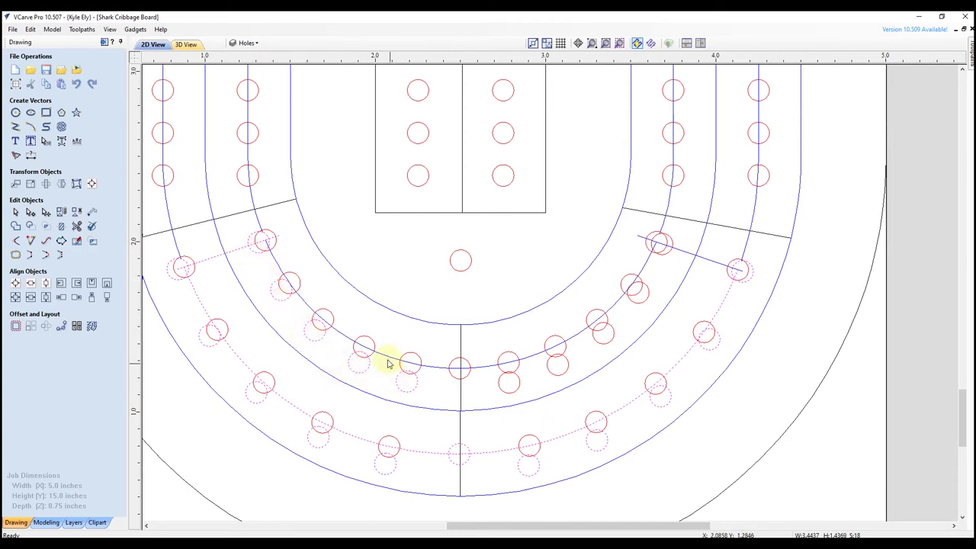
left_click(385, 357, "shift")
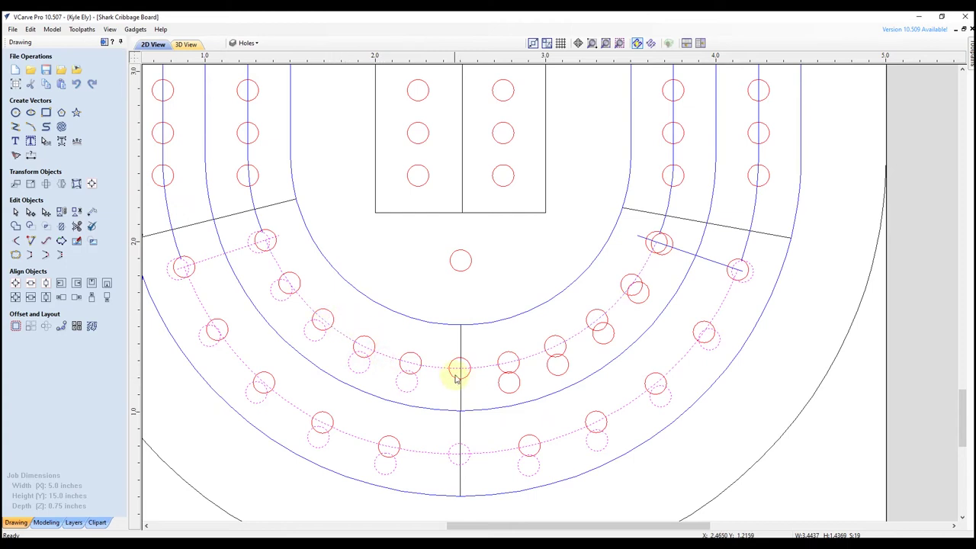
left_click(455, 379, "shift")
left_click(500, 385, "shift")
left_click(548, 370, "shift")
left_click(596, 339, "shift")
left_click(680, 253, "shift")
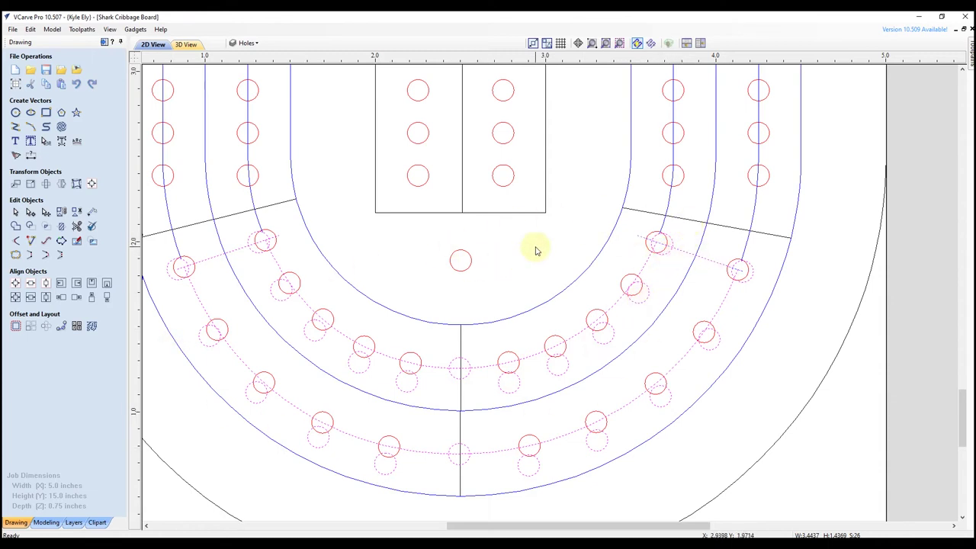
key("Escape")
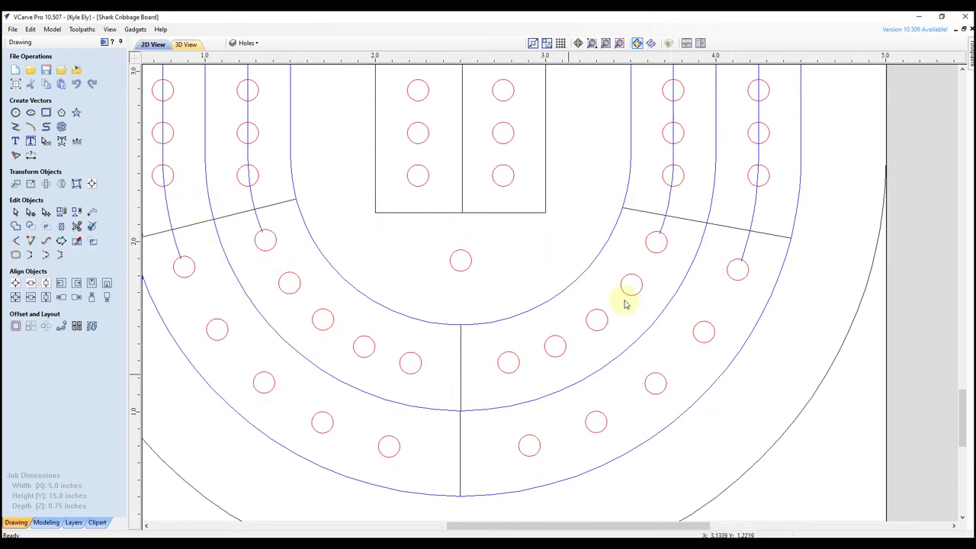
Delete the two long blue guide lines that run through the centres of the hole rows on both sides of the board
scroll(489, 233, "down", 1)
scroll(488, 233, "down", 2)
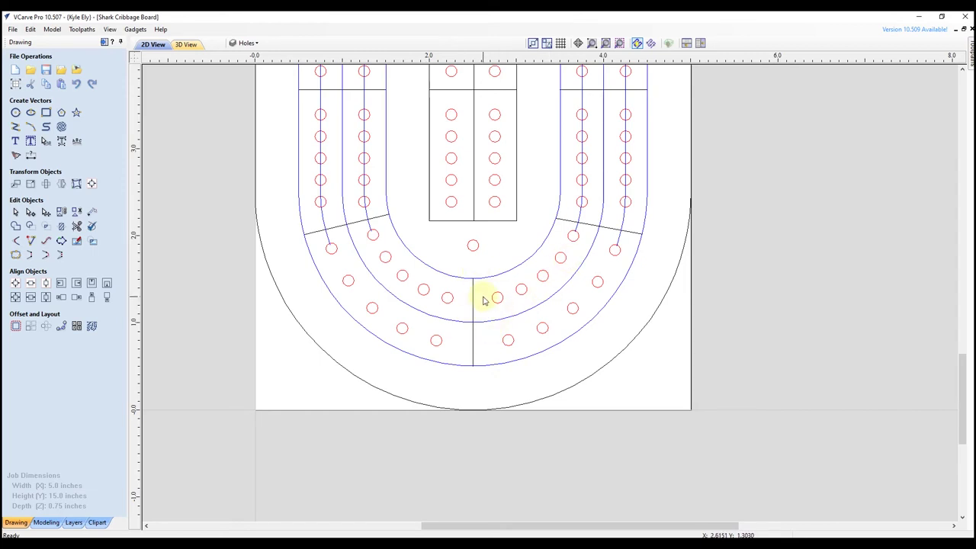
middle_click_drag(412, 153, 403, 371)
scroll(387, 187, "down", 3)
middle_click_drag(387, 187, 338, 362)
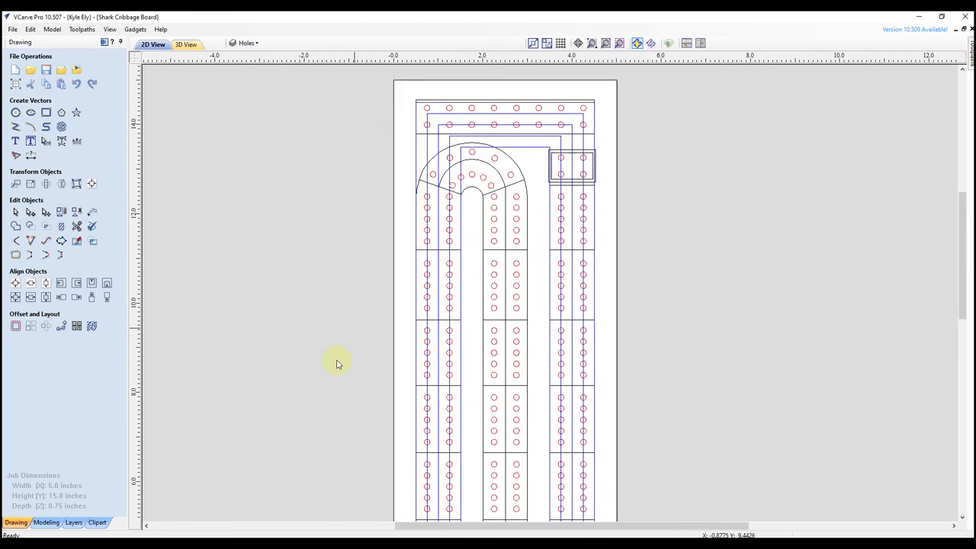
scroll(466, 154, "up", 3)
middle_click_drag(516, 312, 516, 277)
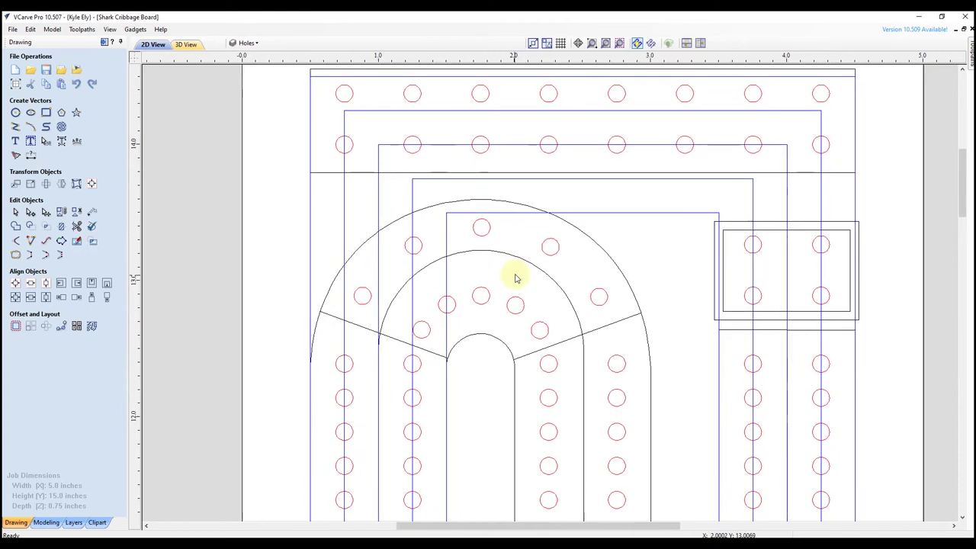
scroll(516, 276, "up", 1)
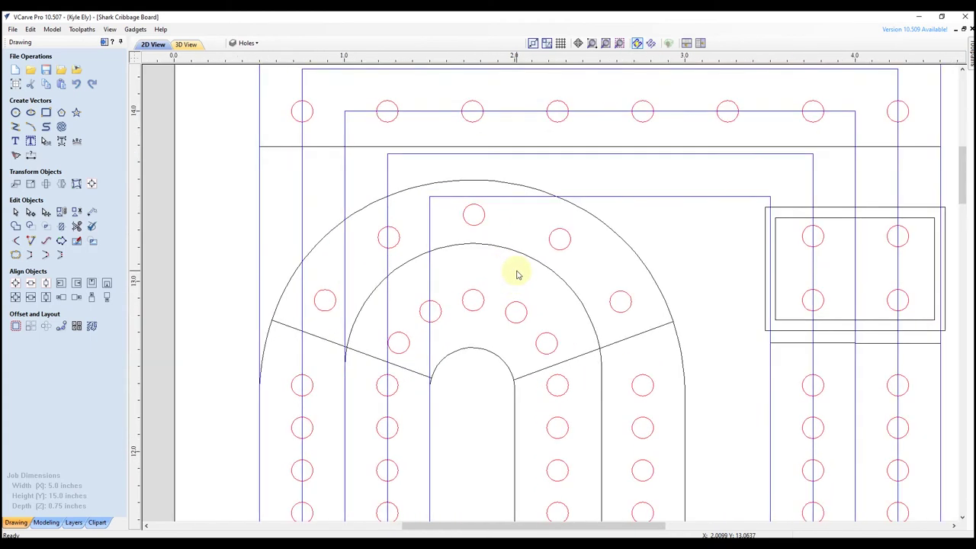
left_click(301, 181)
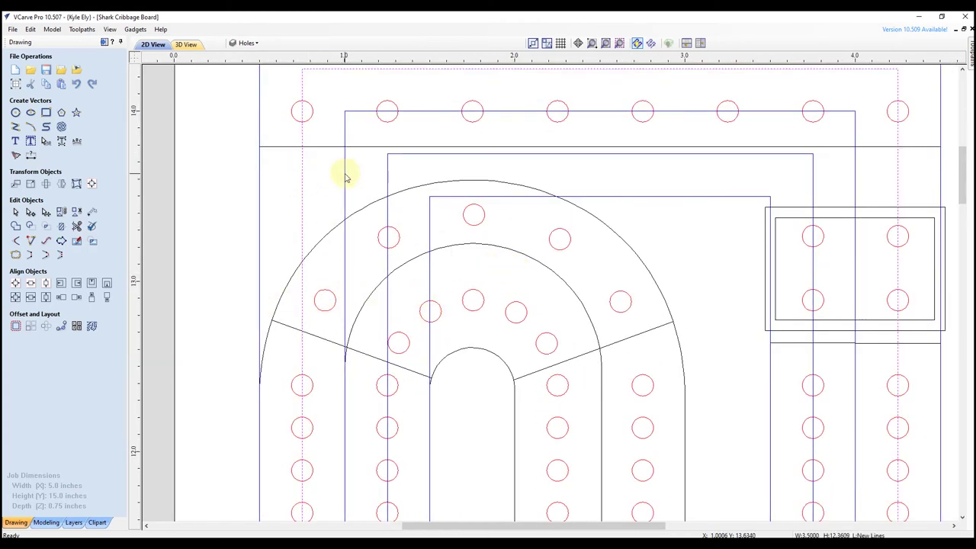
left_click(388, 174, "shift")
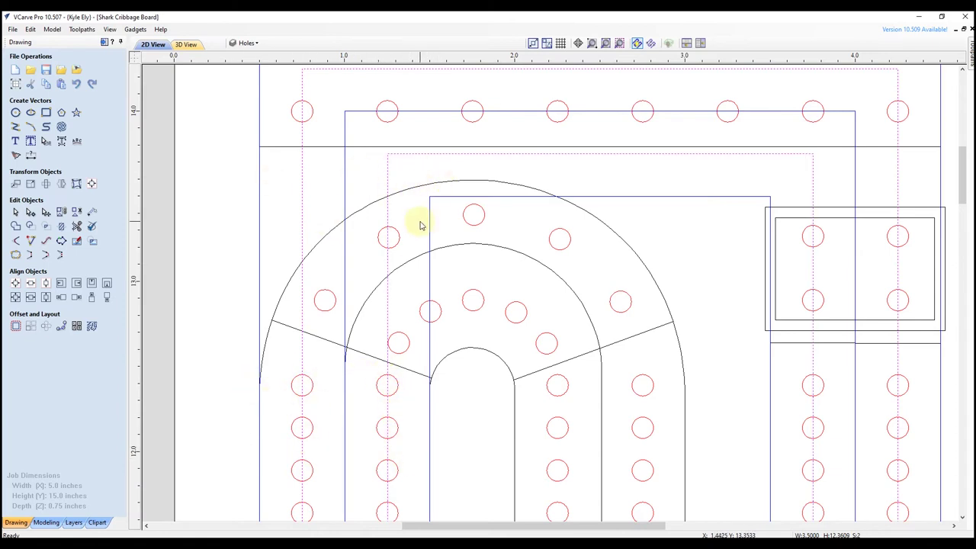
key("Escape")
Hide and show the New Lines layer to compare the linework, and make Lines the active layer
scroll(420, 225, "down", 3)
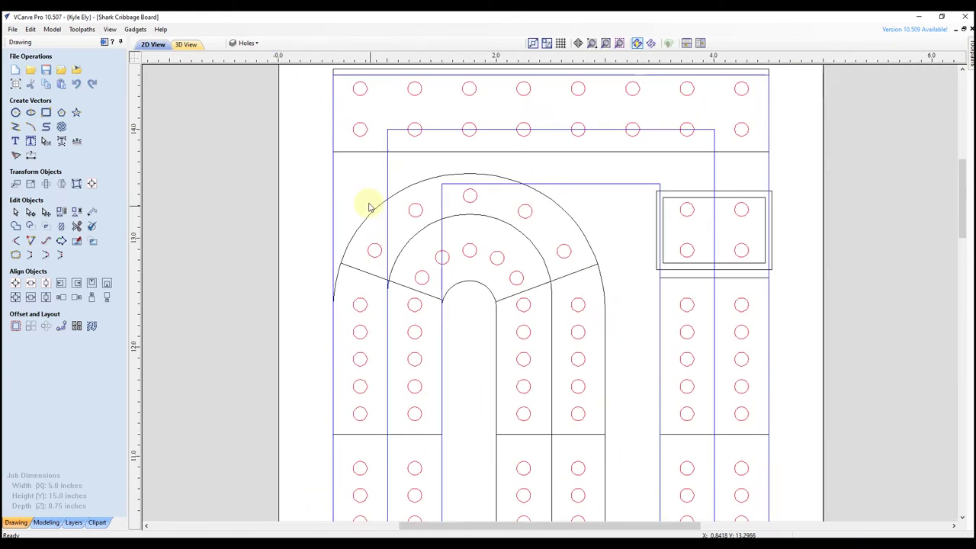
scroll(576, 211, "down", 3)
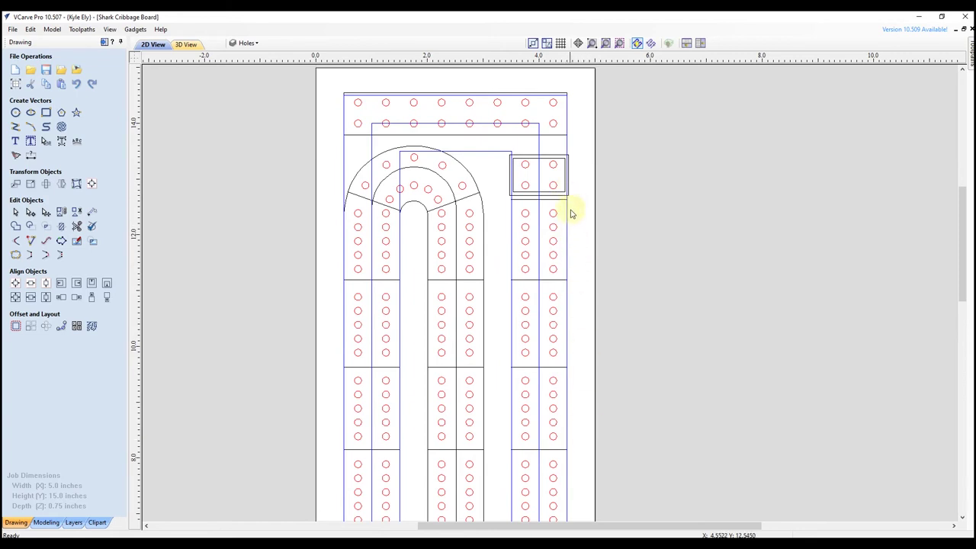
left_click(247, 44)
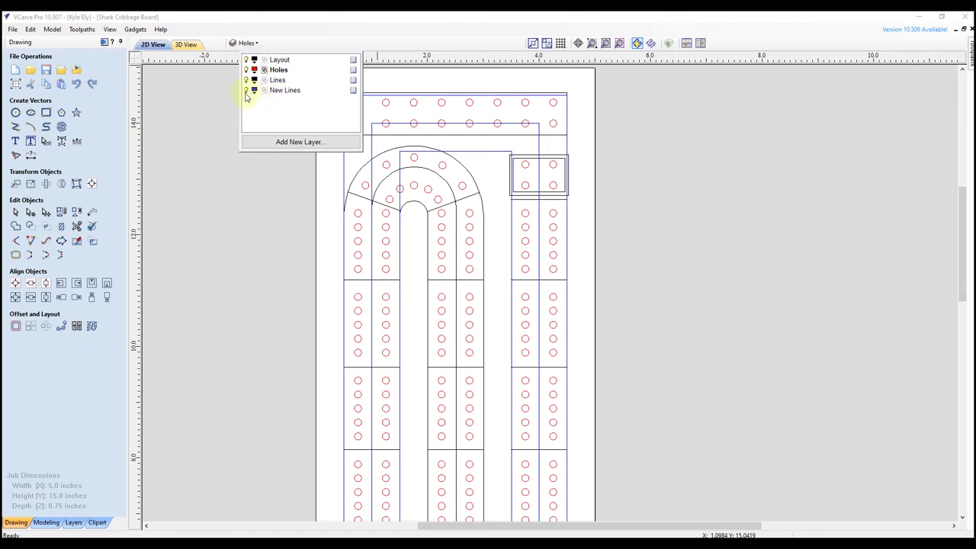
left_click(247, 90)
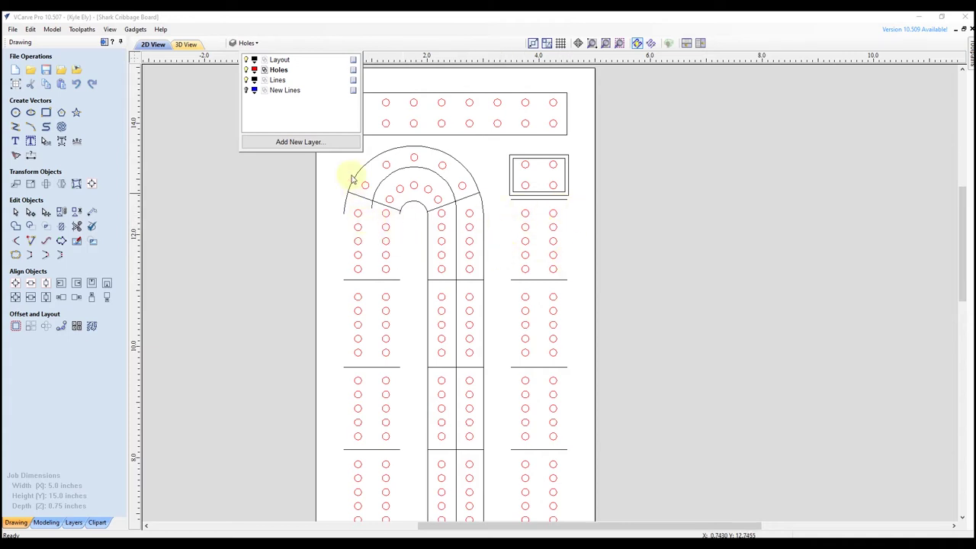
left_click(247, 91)
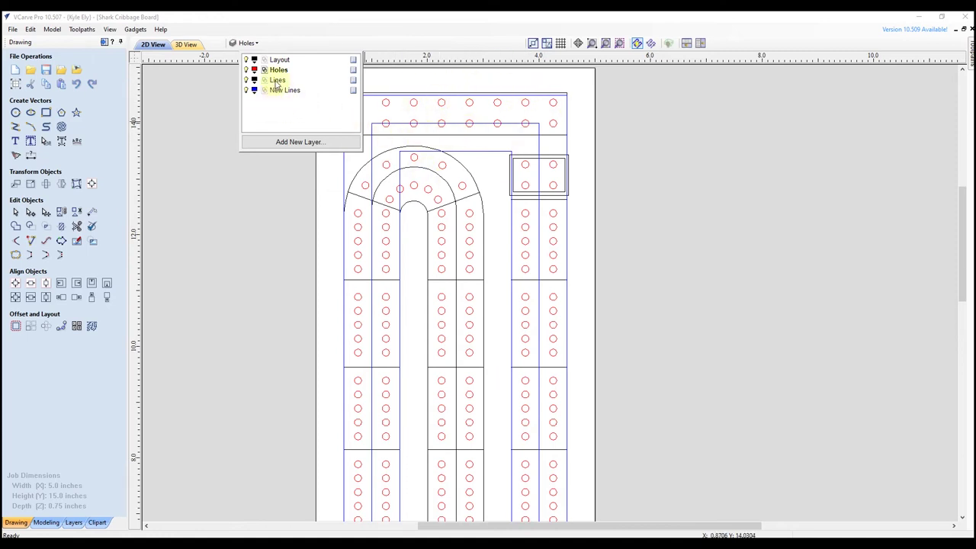
left_click(277, 82)
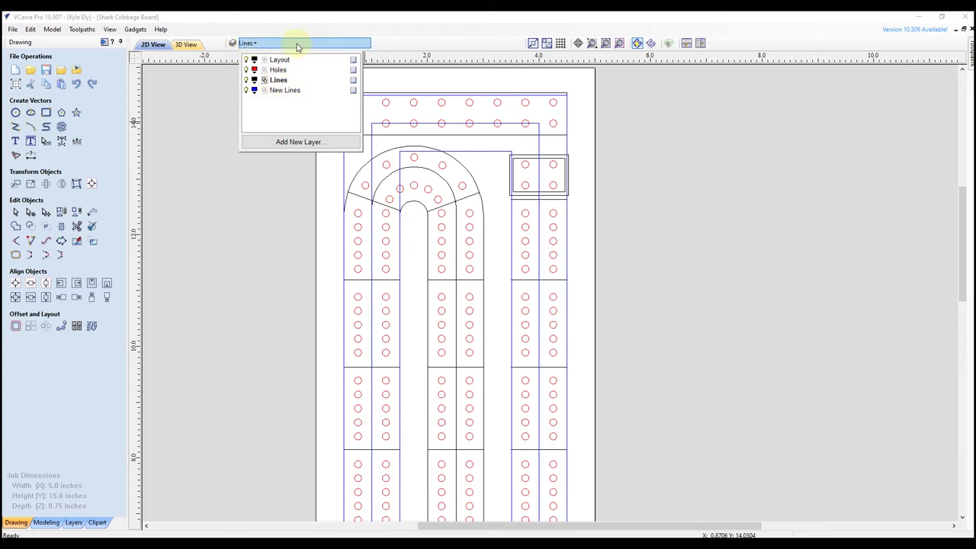
left_click(585, 208)
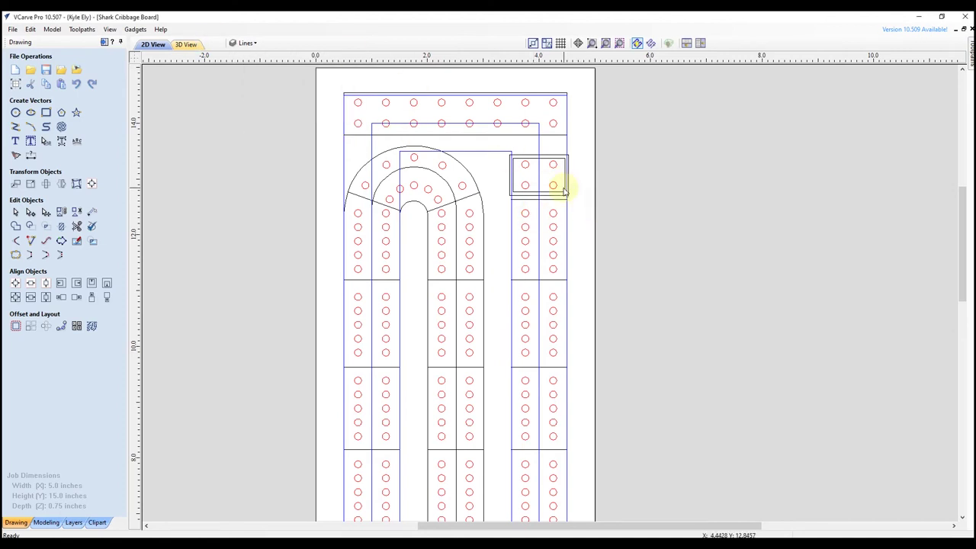
Draw a horizontal line about 1.31 inches long below the double rectangle, starting at the slanted divider's left end and extending past the outer blue line
scroll(558, 200, "up", 8)
scroll(570, 216, "down", 1)
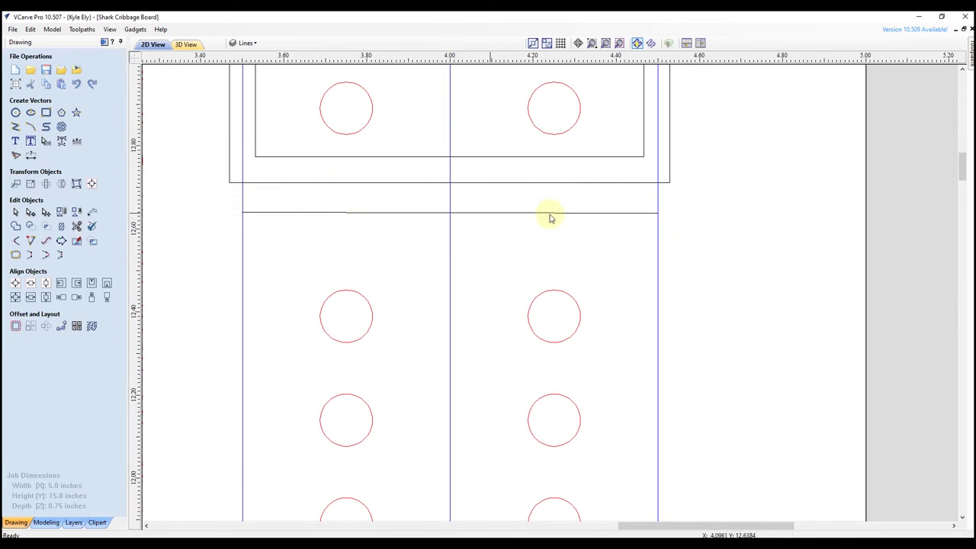
left_click(260, 212)
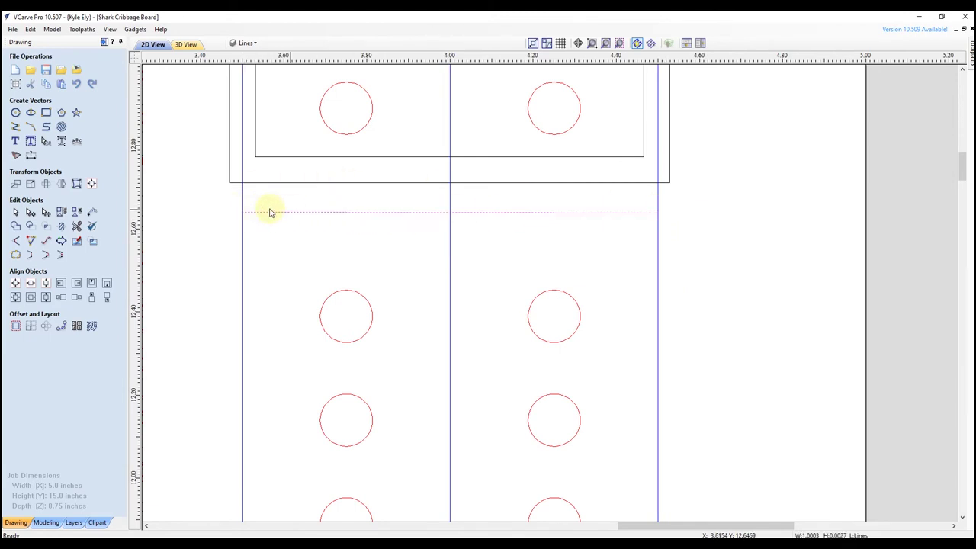
left_click(588, 244)
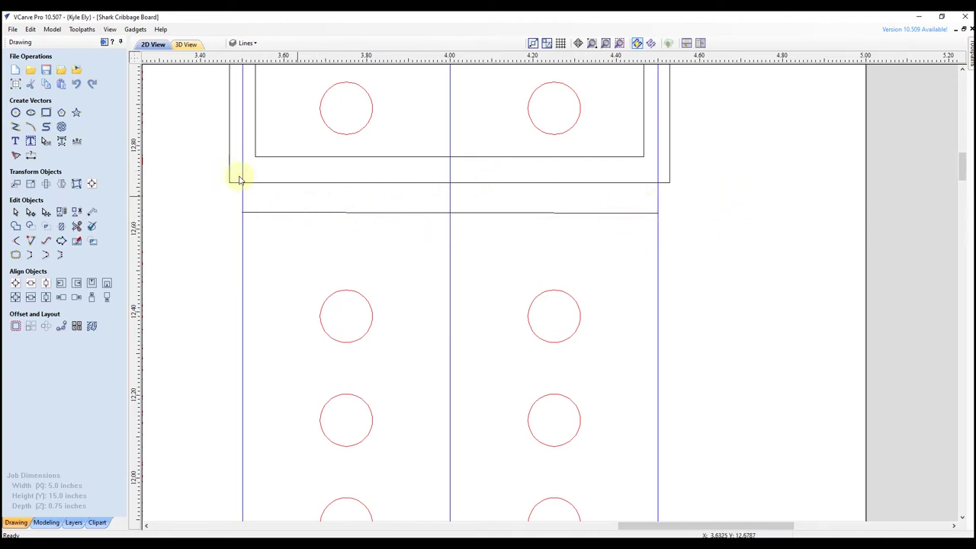
left_click(15, 128)
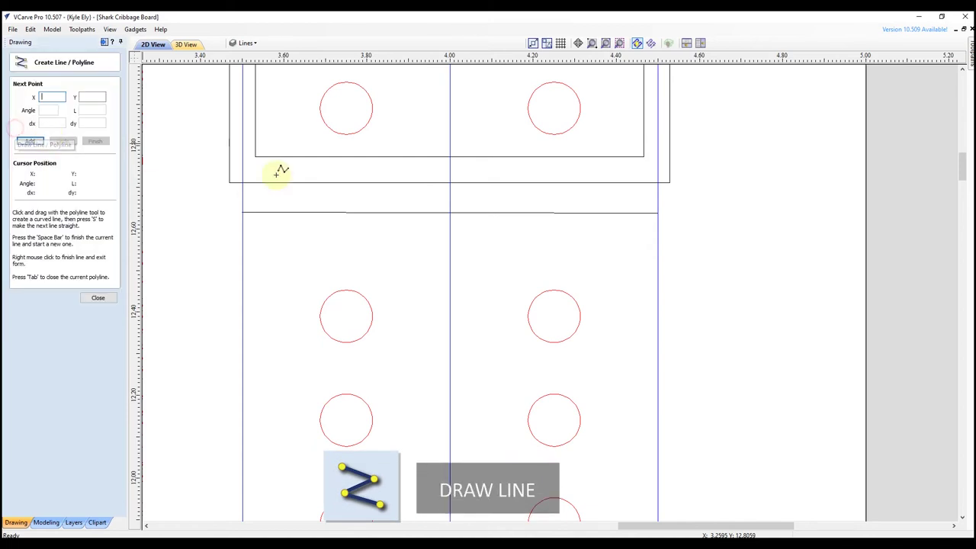
left_click(242, 212)
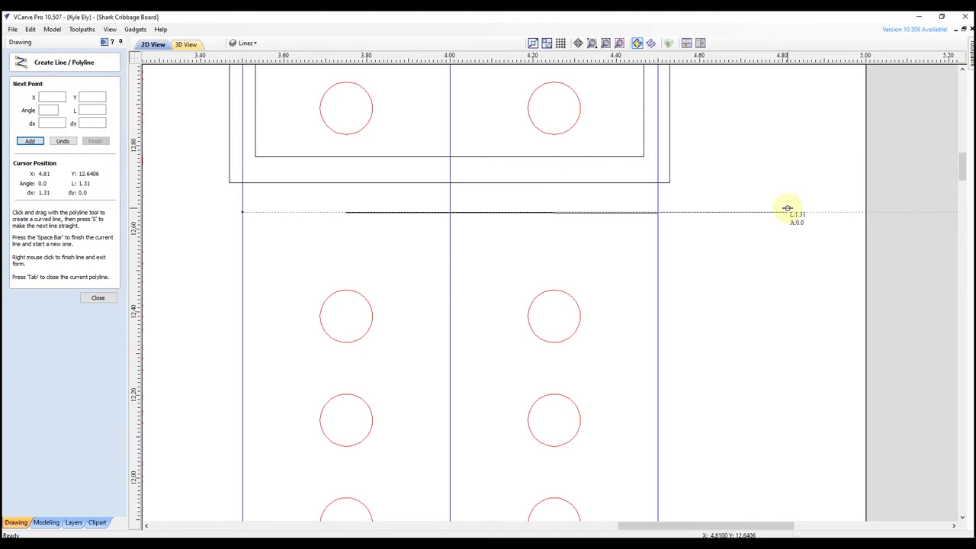
left_click(786, 211)
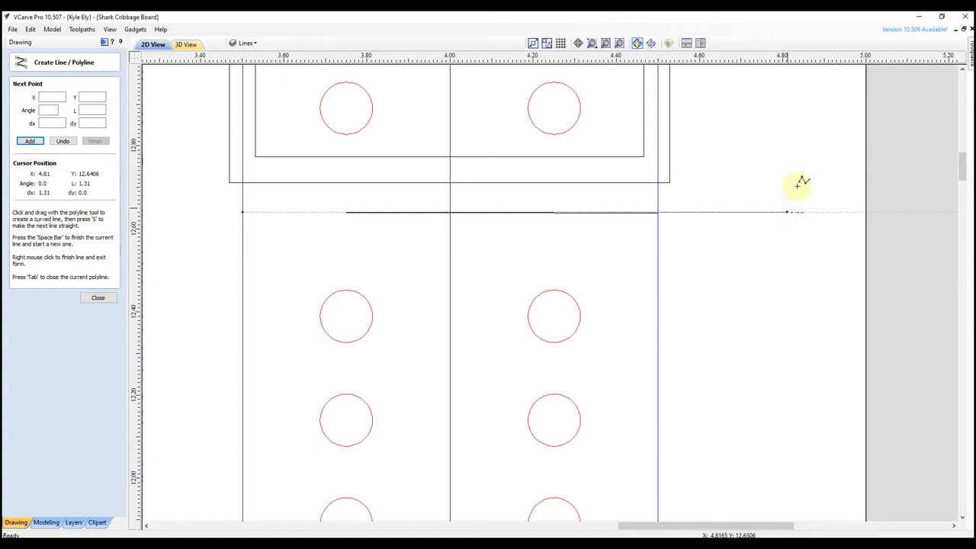
right_click(778, 152)
Delete the old, slightly slanted divider line just beneath the new horizontal line
scroll(656, 214, "up", 6)
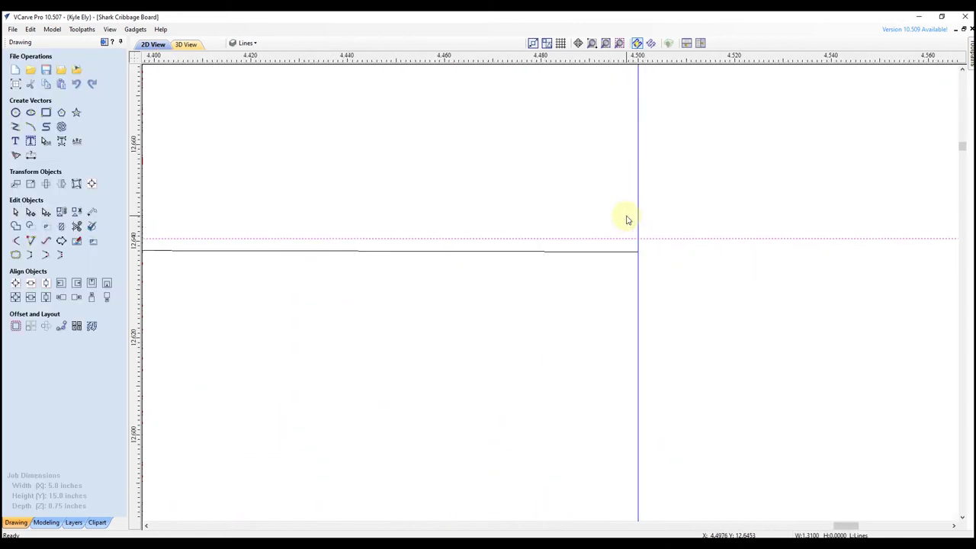
scroll(630, 253, "down", 6)
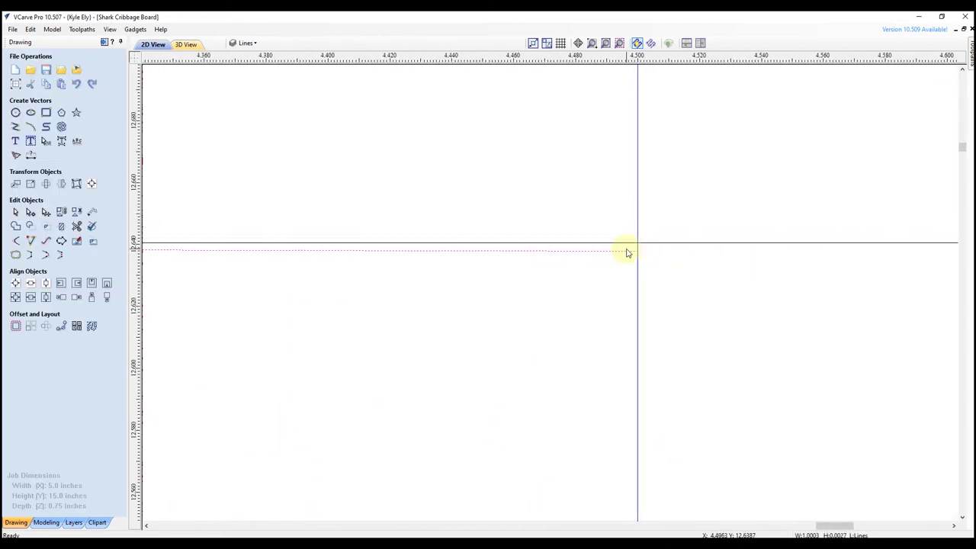
scroll(398, 248, "down", 1)
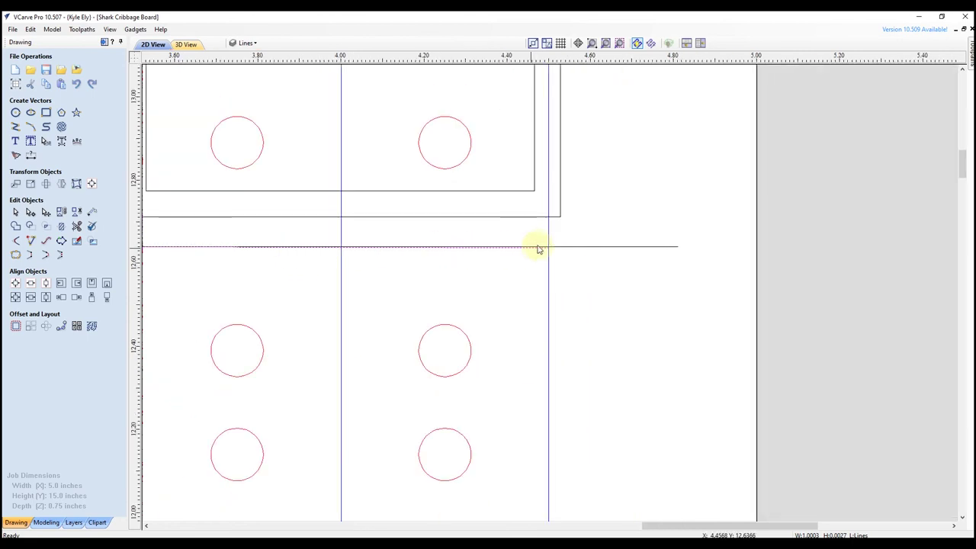
scroll(540, 252, "up", 3)
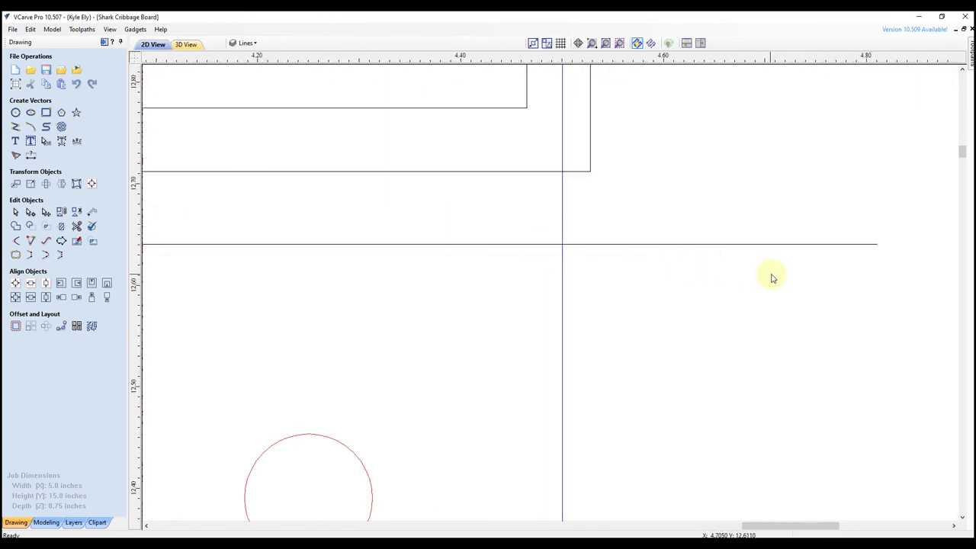
Stretch the new horizontal divider beyond the left vertical line of the right-hand lane to about 1.55 inches long
scroll(771, 277, "down", 4)
scroll(574, 273, "up", 2)
left_click(422, 266)
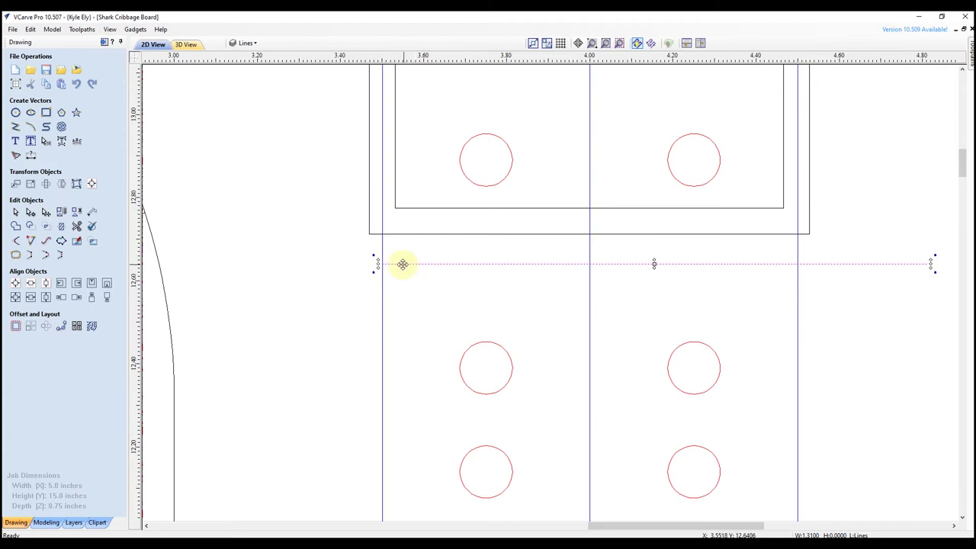
left_click_drag(378, 264, 273, 264)
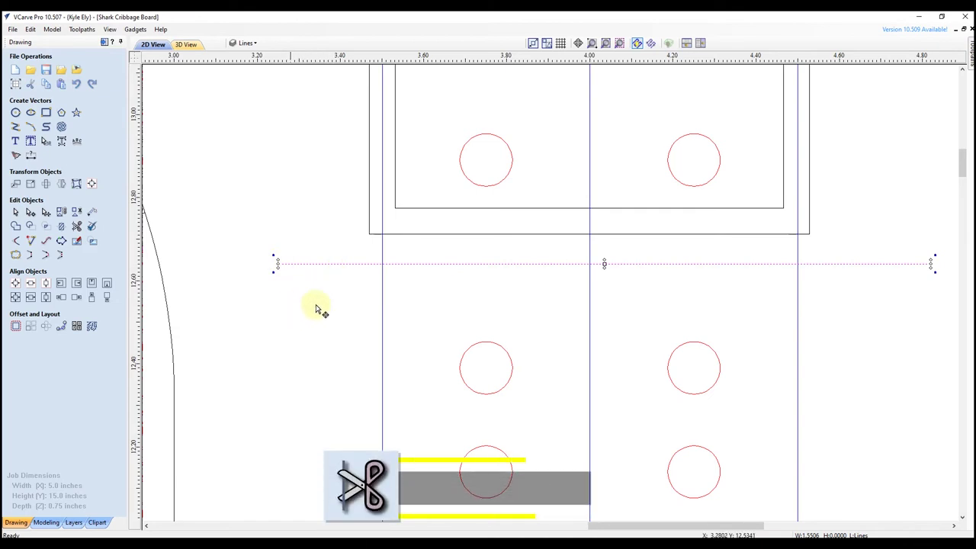
Trim the divider's overhanging ends and the three vertical line sections between it and the double rectangle, with automatic rejoining of trimmed sections enabled
left_click(76, 226)
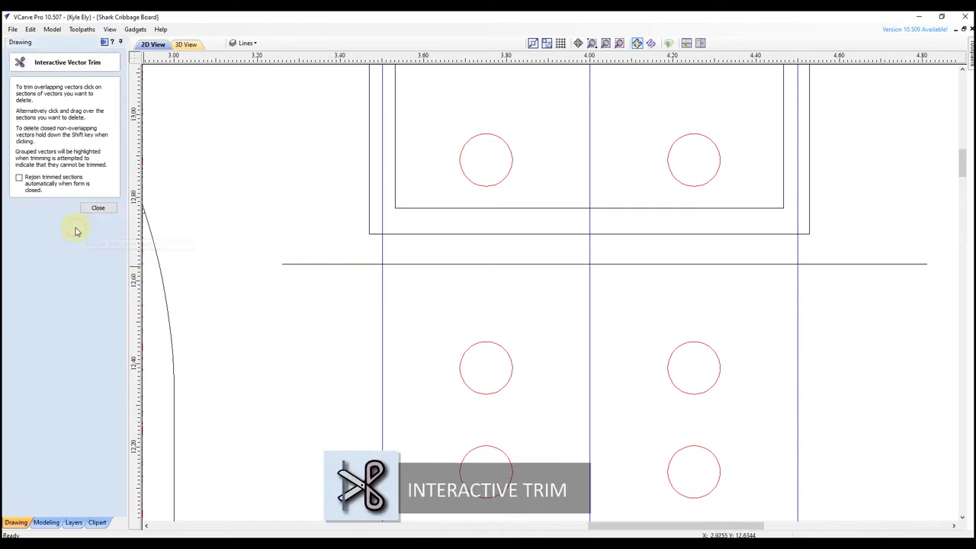
left_click(19, 178)
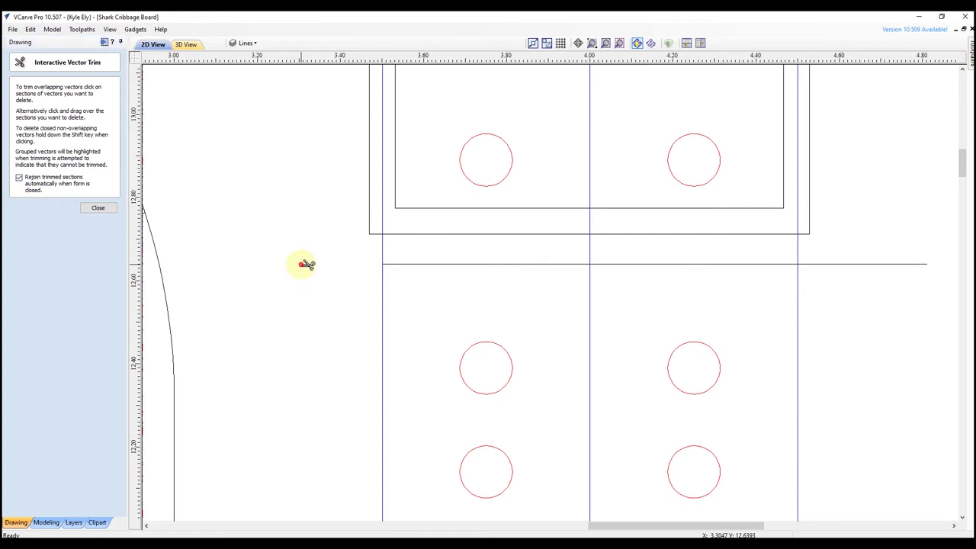
left_click(383, 250)
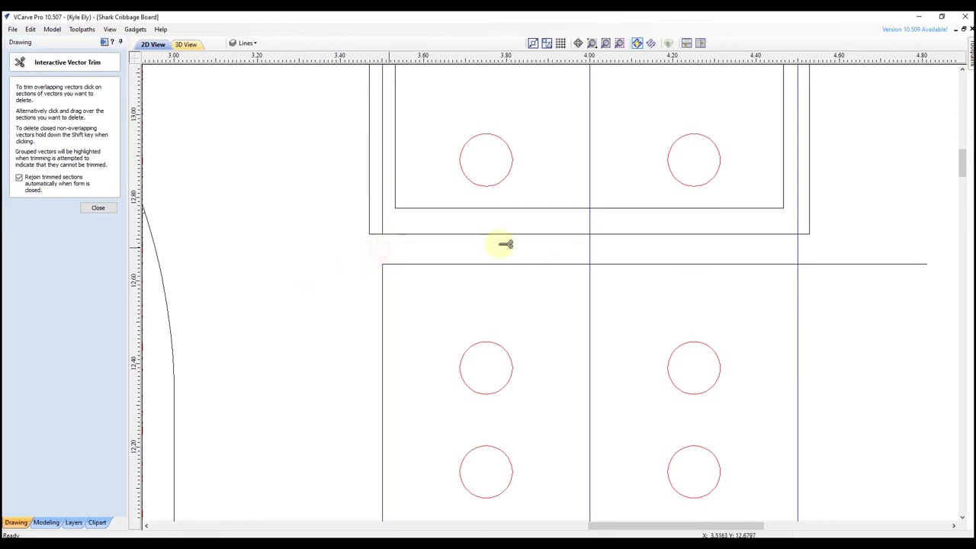
left_click(800, 248)
left_click(851, 262)
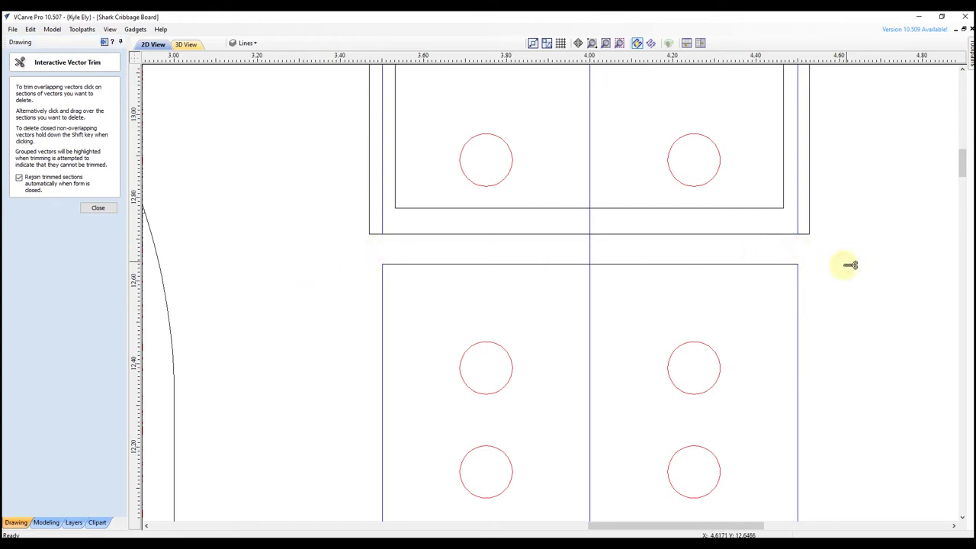
left_click(589, 246)
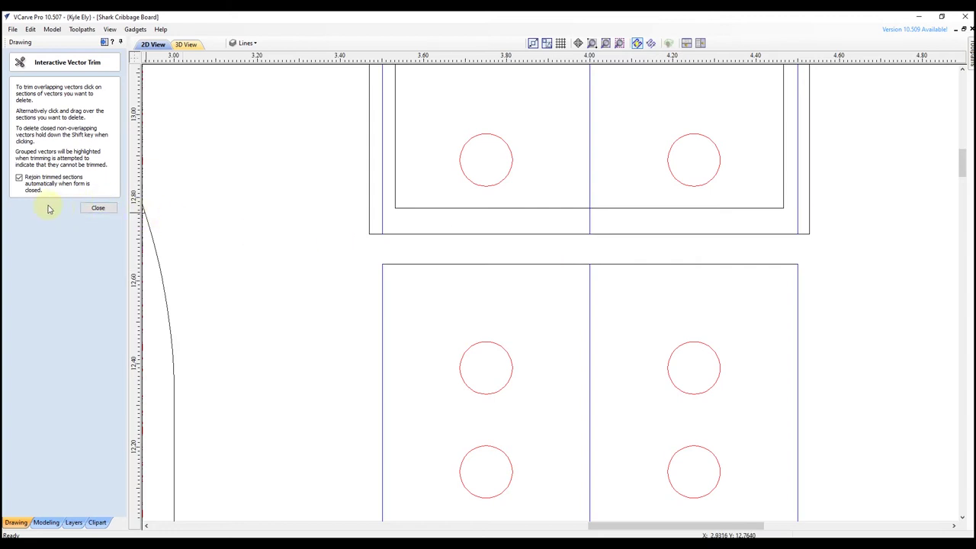
left_click(97, 208)
Inspect which border and centre line sections form single vectors, and examine the arch ends near the slanted dividers
left_click(417, 265)
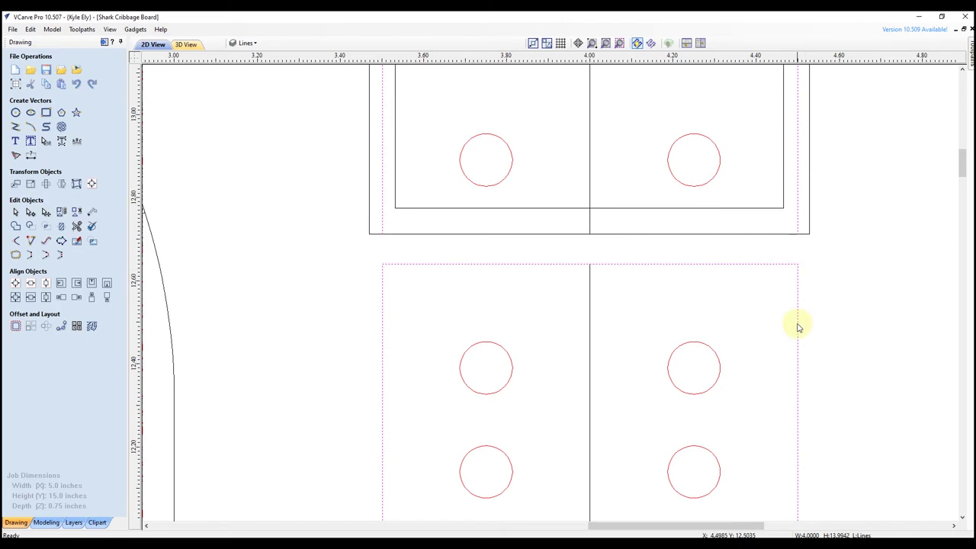
left_click(590, 280)
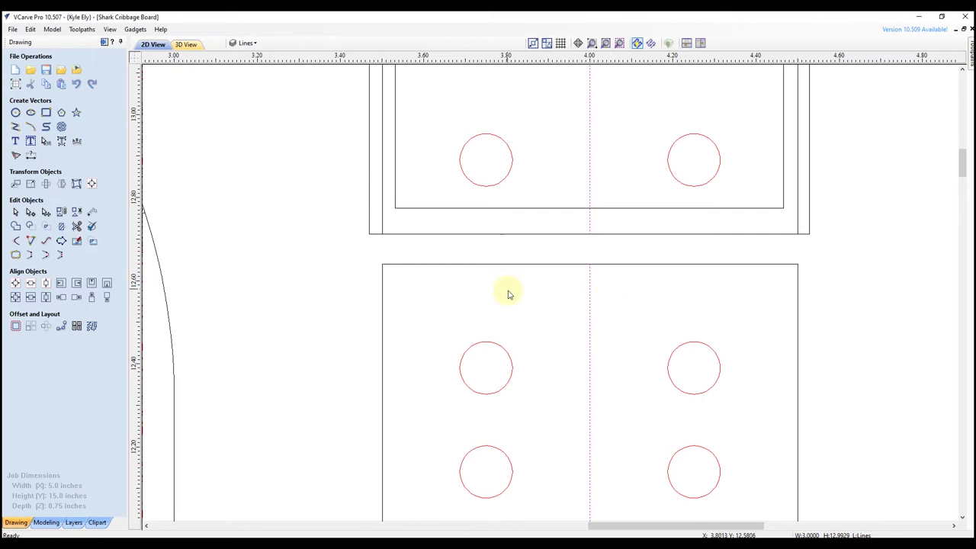
scroll(509, 293, "down", 6)
scroll(464, 290, "up", 1)
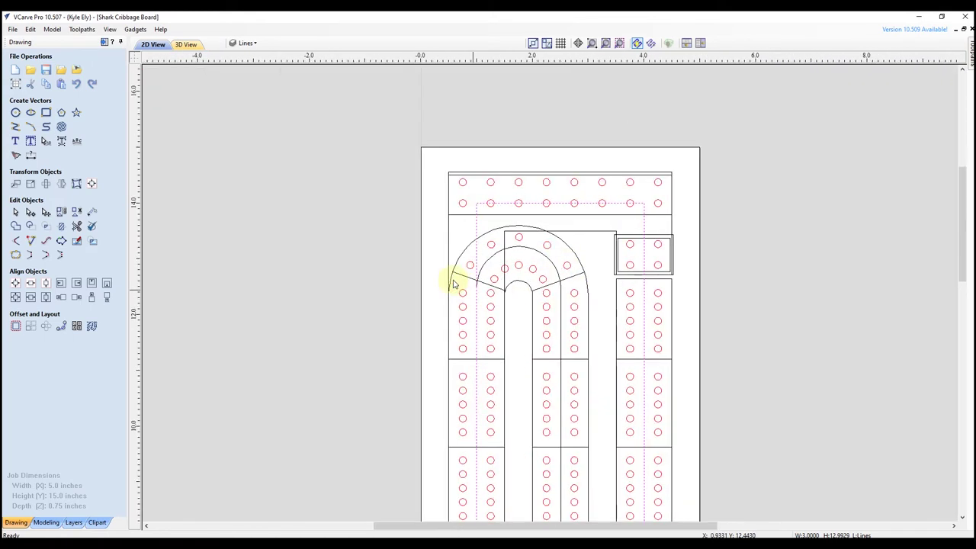
scroll(464, 291, "up", 4)
left_click(471, 276)
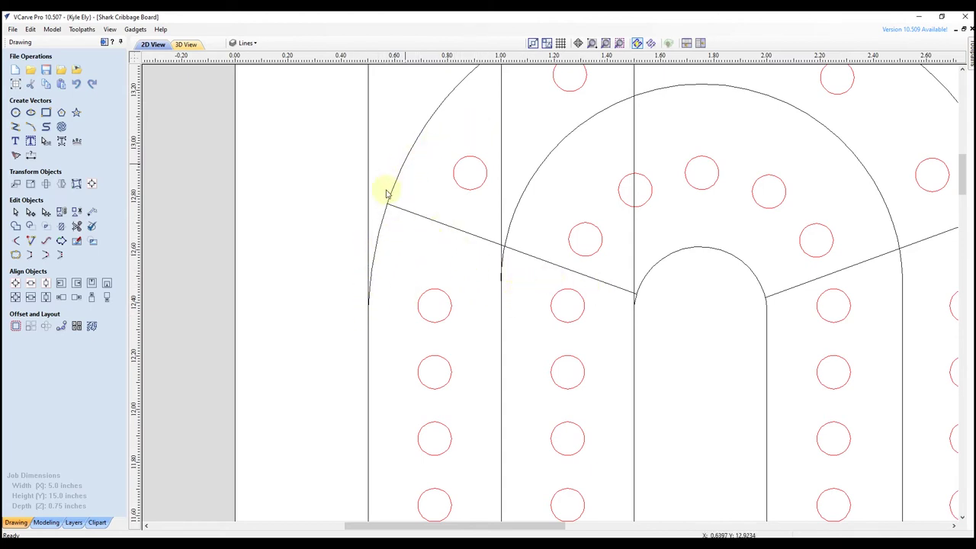
scroll(309, 312, "down", 4)
middle_click_drag(429, 311, 371, 343)
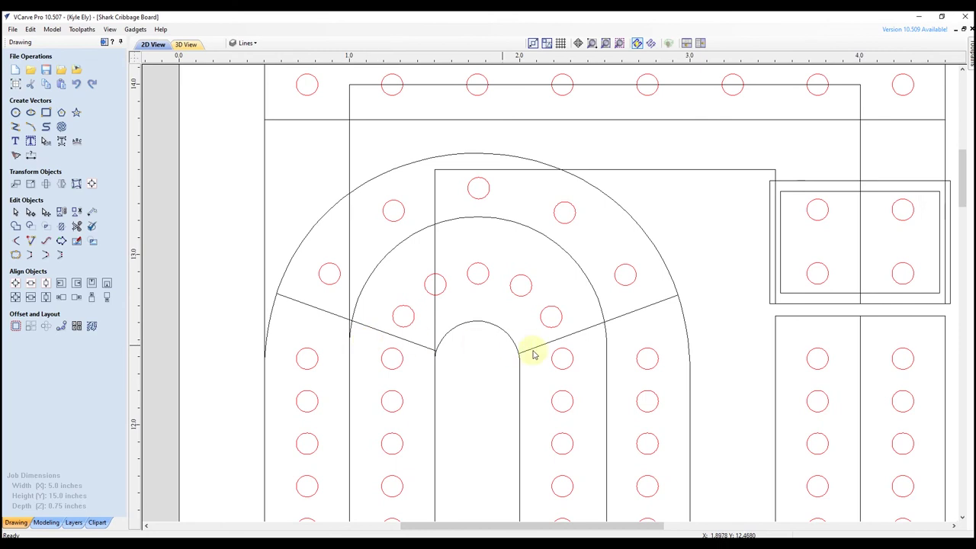
Cut the outer arch vector at the node where it meets the straight line on its right side
left_click(643, 231)
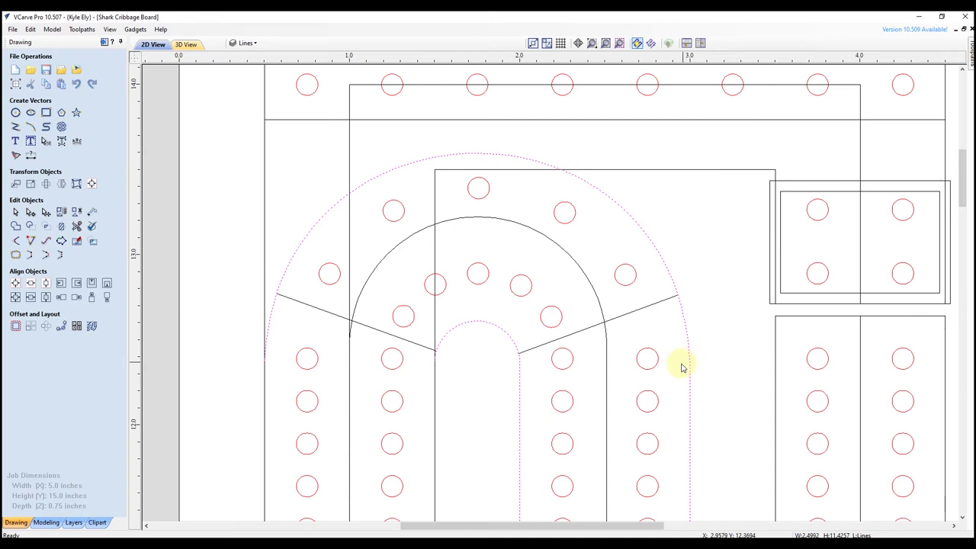
key("n")
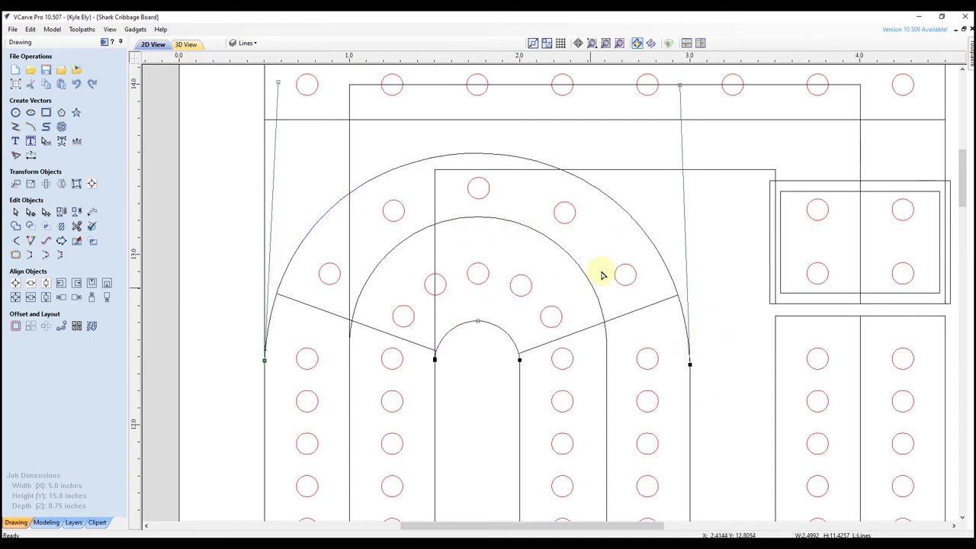
scroll(656, 369, "up", 2)
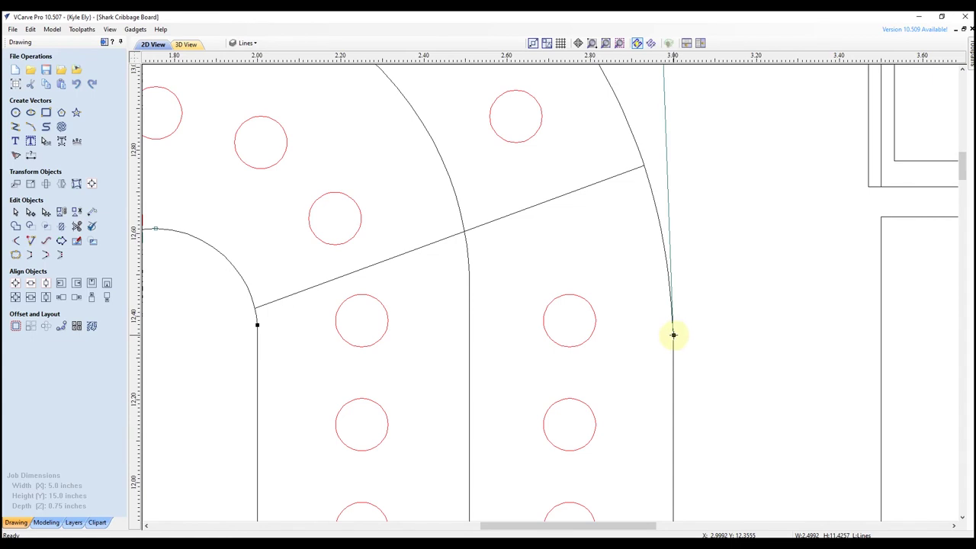
right_click(673, 335)
left_click(715, 378)
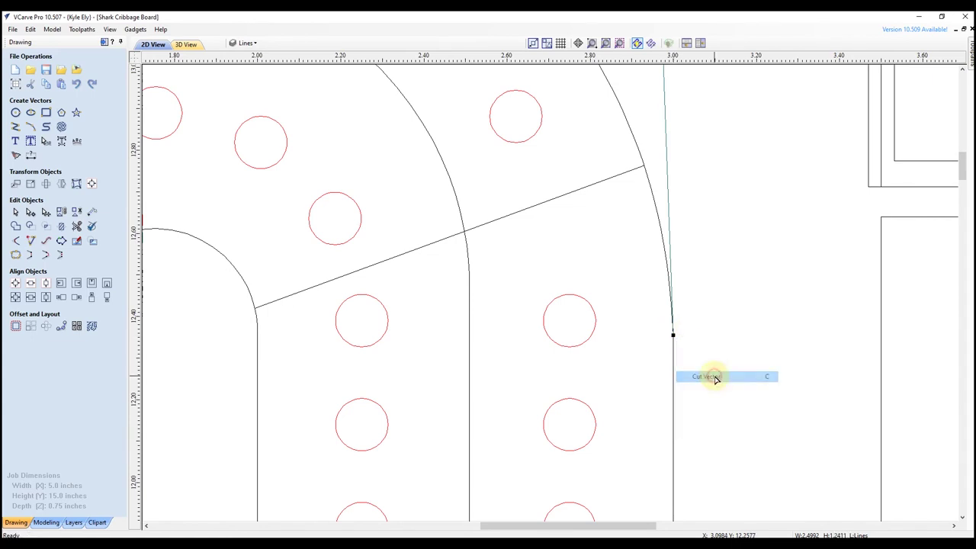
scroll(706, 345, "down", 3)
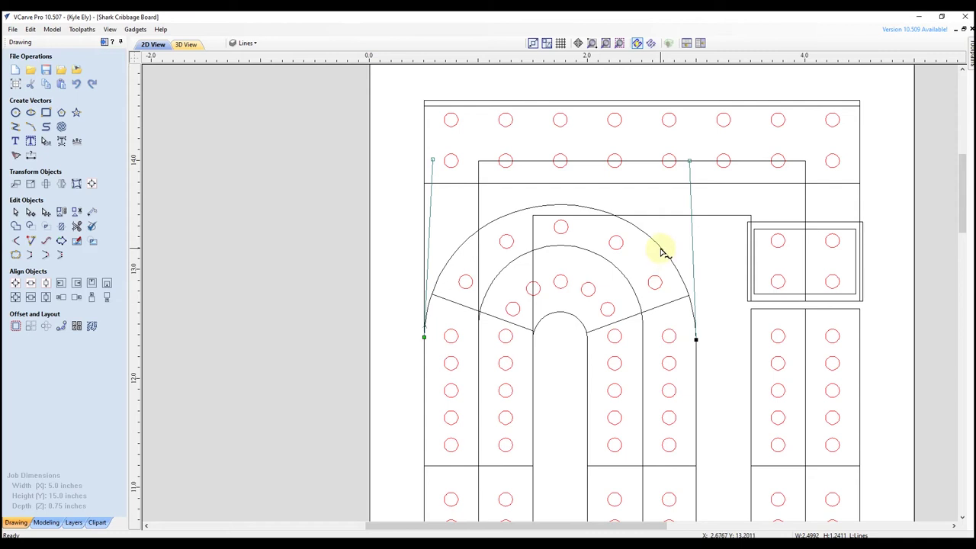
scroll(708, 343, "up", 1)
left_click(705, 349)
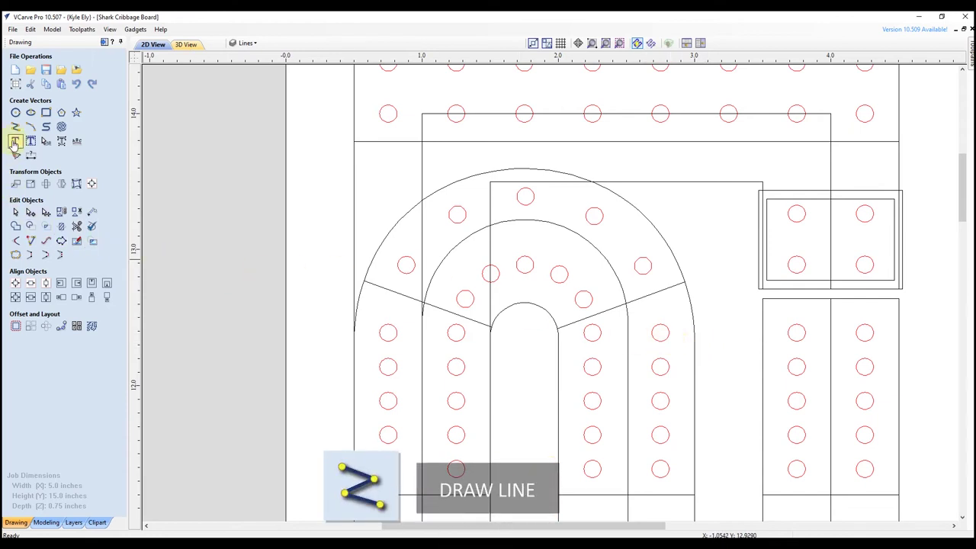
Draw a horizontal line about 2.775 inches long from the outer arch's right endpoint to beyond the left border line
left_click(15, 128)
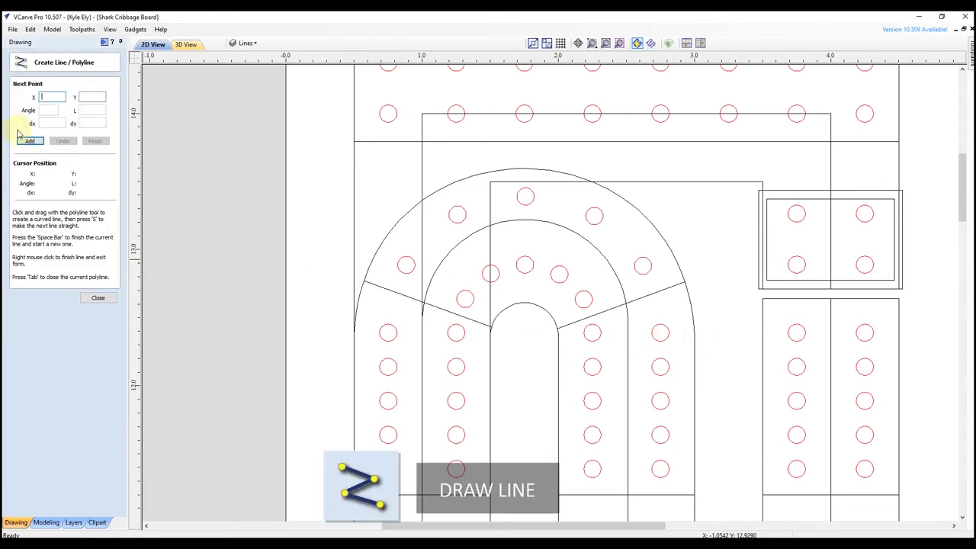
left_click(695, 337)
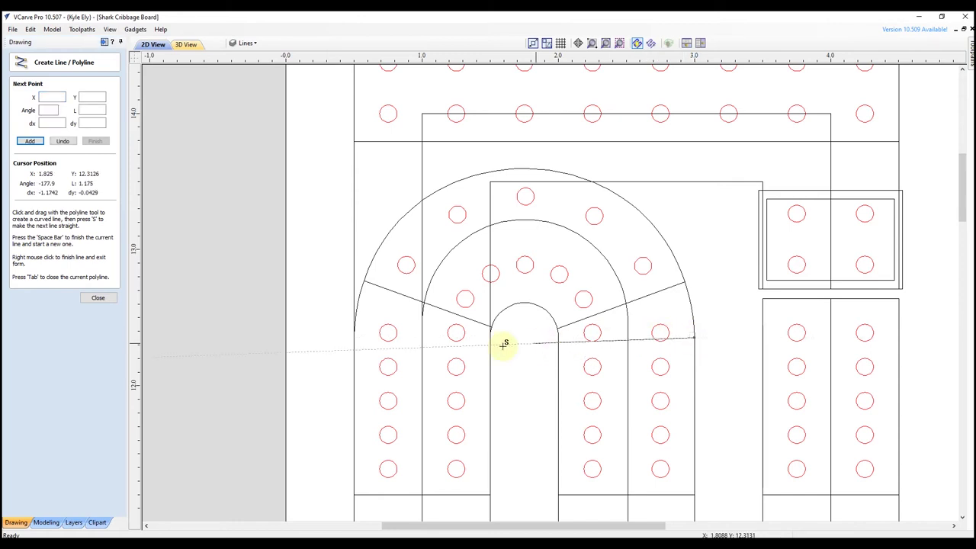
left_click(318, 338)
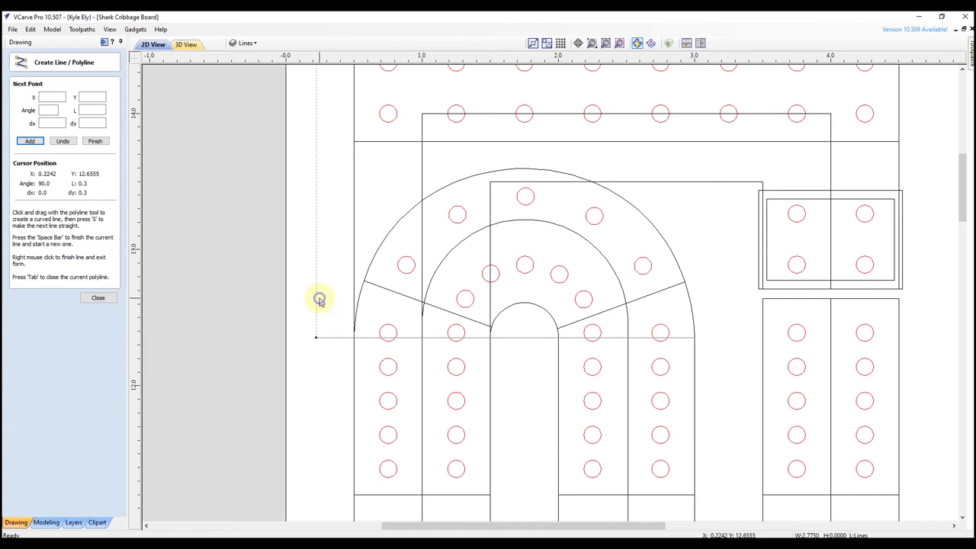
right_click(320, 299)
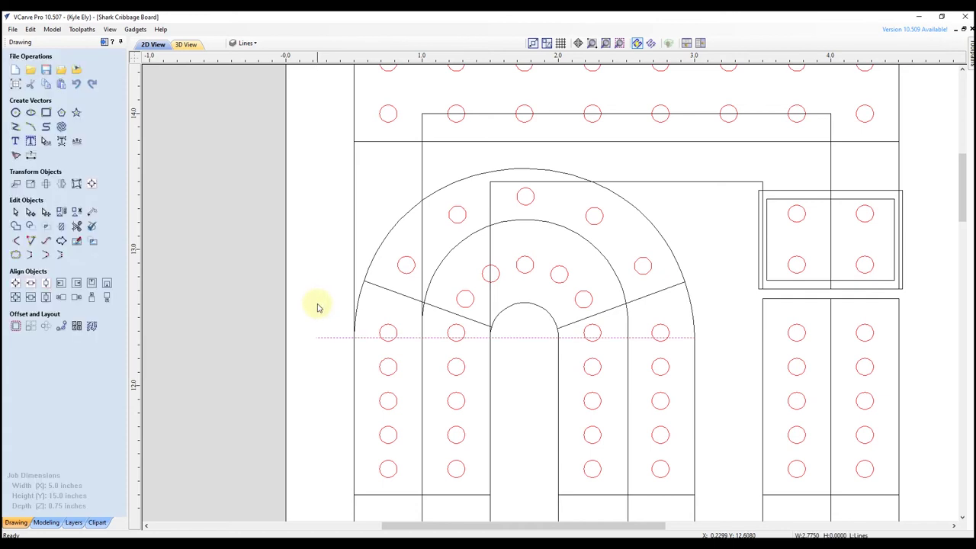
Compare both ends of the outer arch with the new horizontal line, checking the arch's left end node
left_click(644, 218)
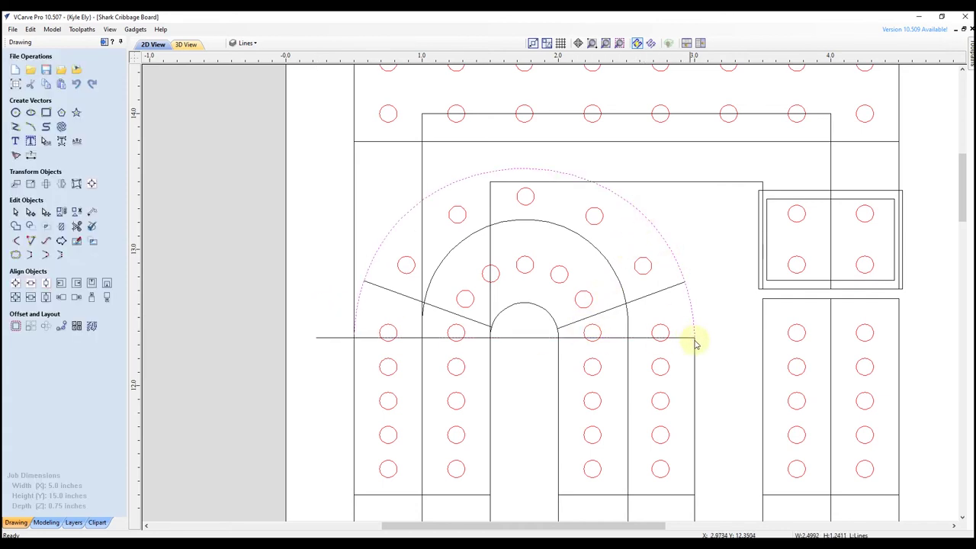
scroll(694, 341, "up", 5)
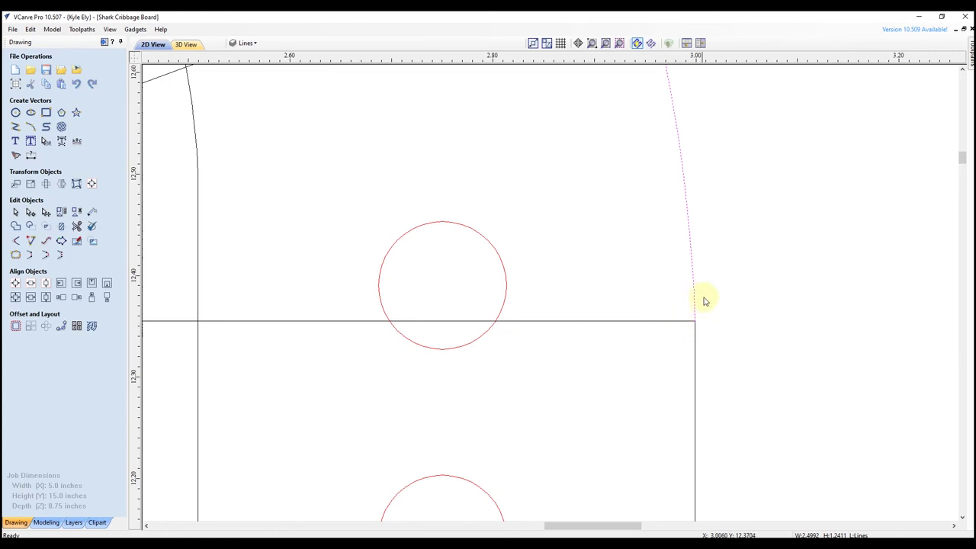
scroll(762, 341, "down", 5)
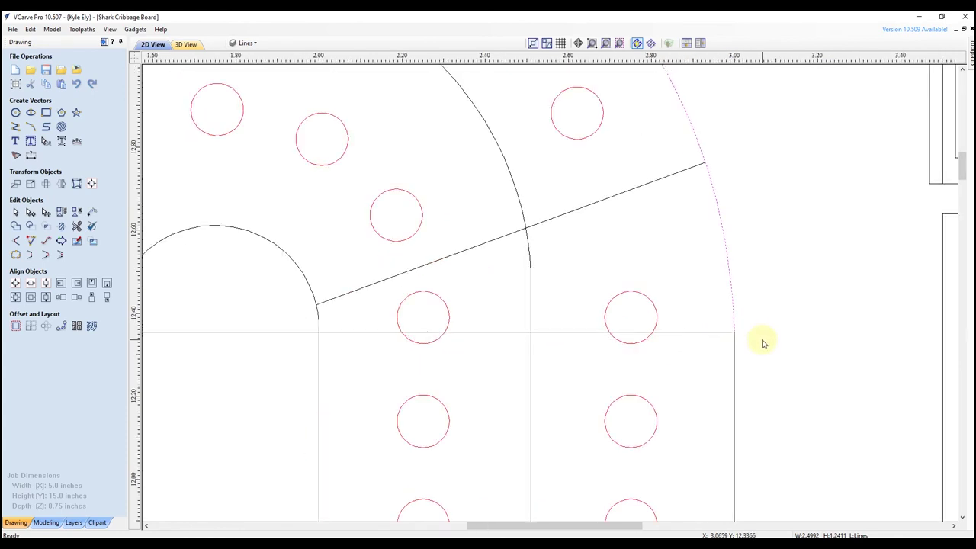
scroll(409, 338, "up", 8)
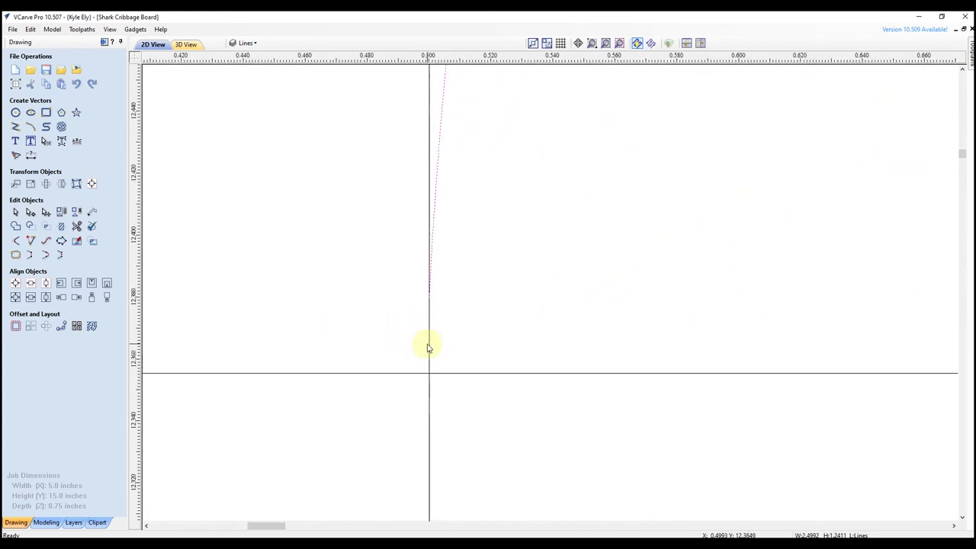
left_click(431, 284)
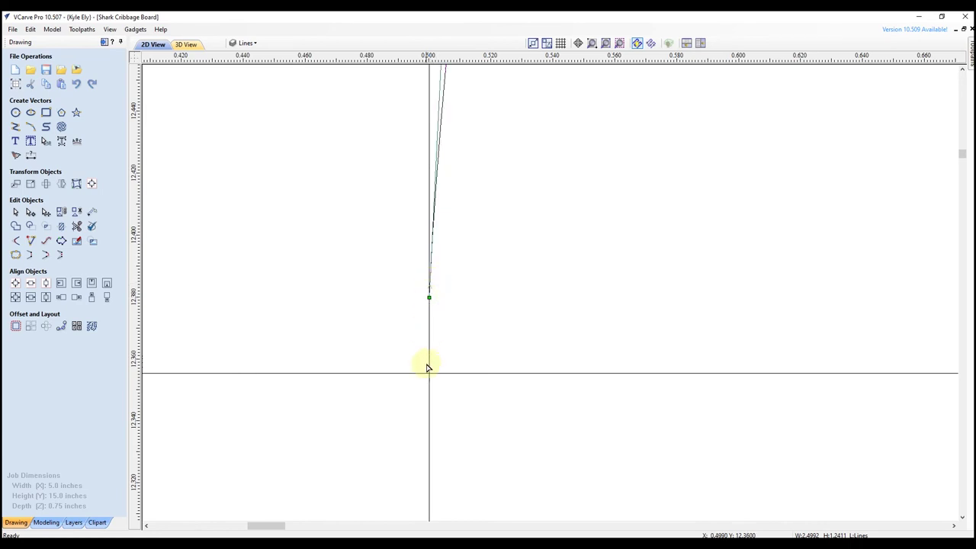
scroll(331, 344, "down", 8)
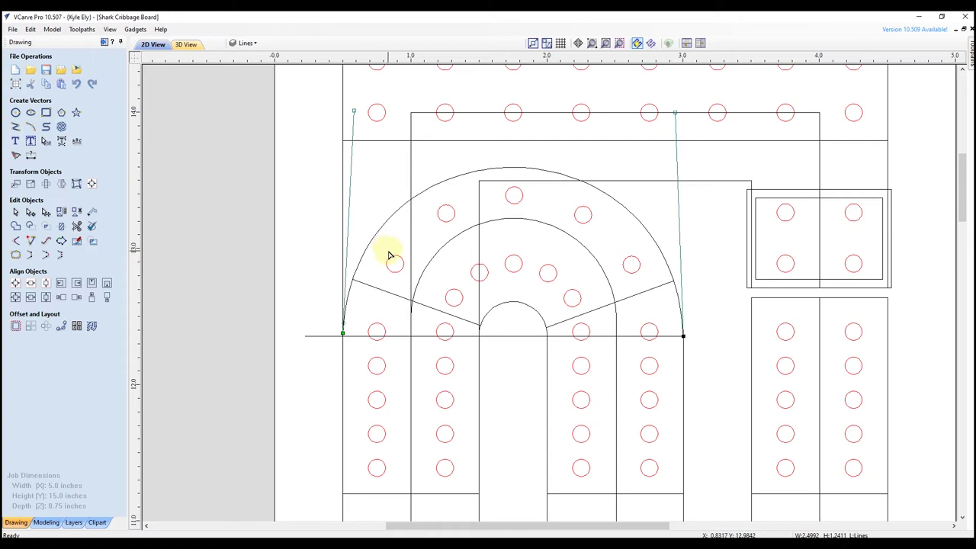
key("n")
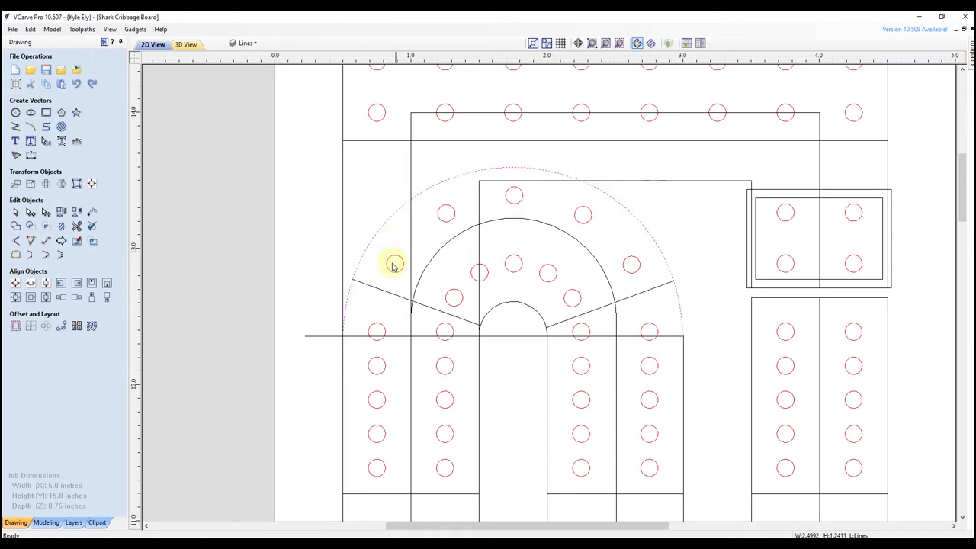
Trim the horizontal line's overhang beyond the left border line, with automatic rejoining of trimmed sections disabled
left_click(76, 226)
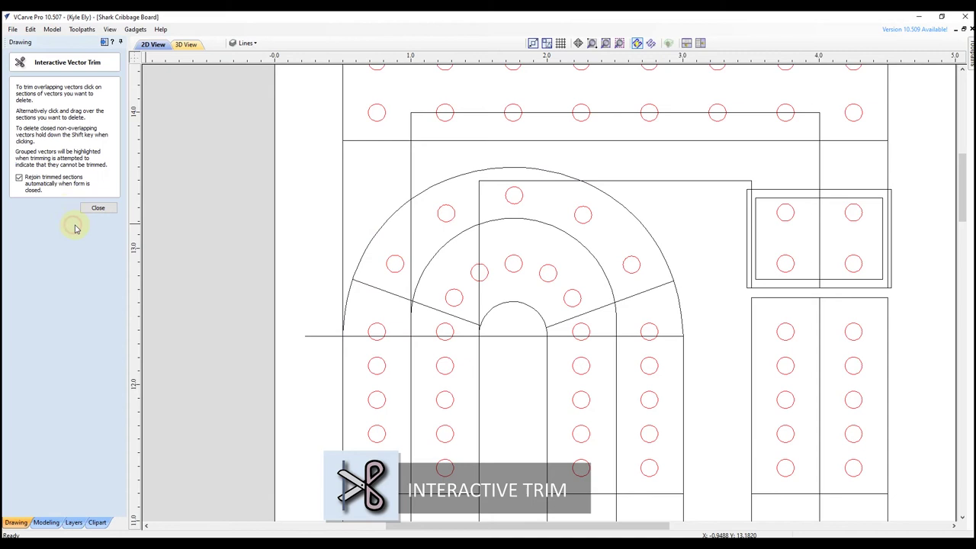
left_click(19, 178)
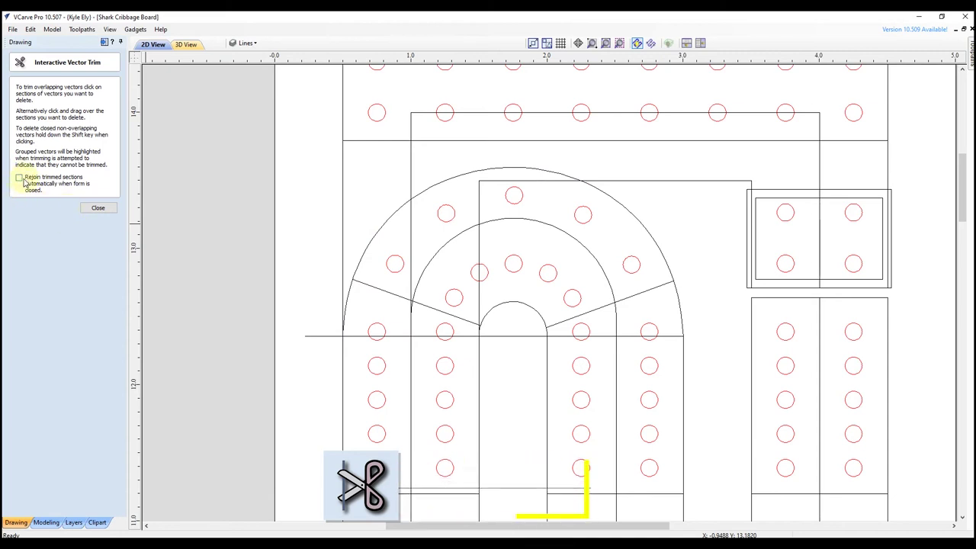
left_click(319, 336)
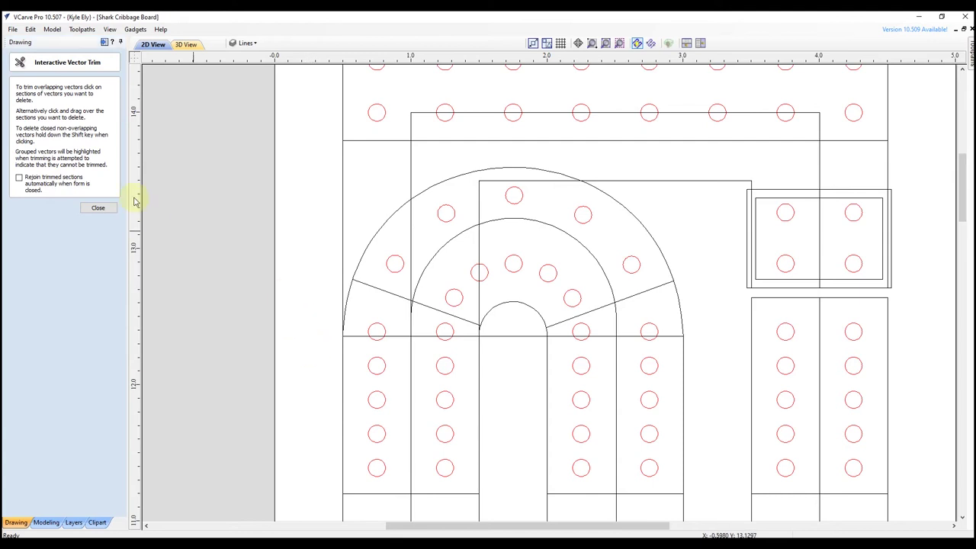
left_click(99, 208)
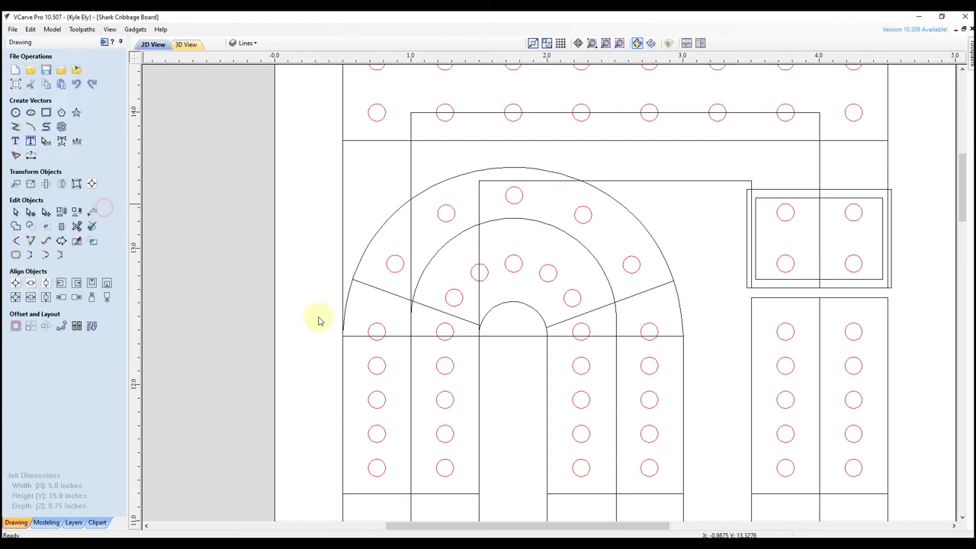
Convert the new horizontal line into an arc and bend it upward until its apex meets the top of the outer arch
left_click(514, 336)
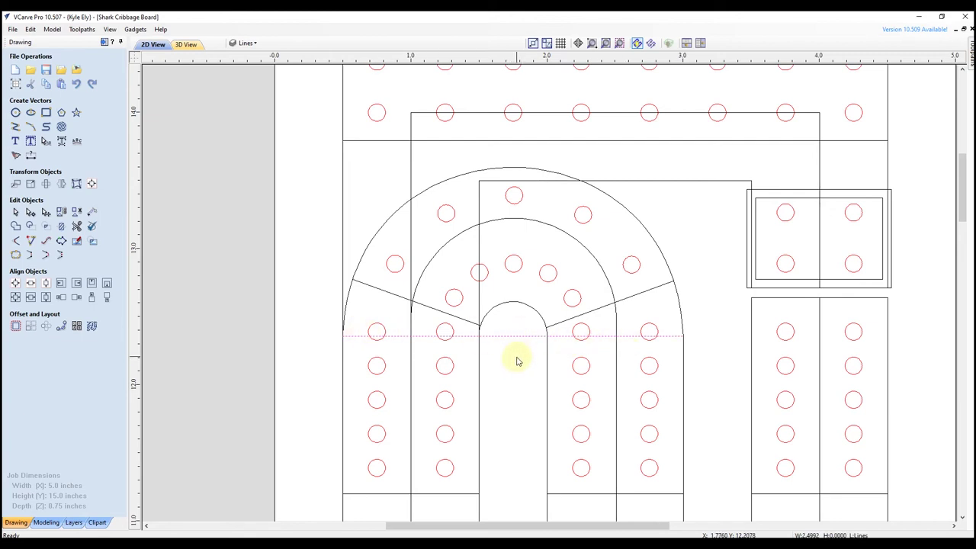
key("n")
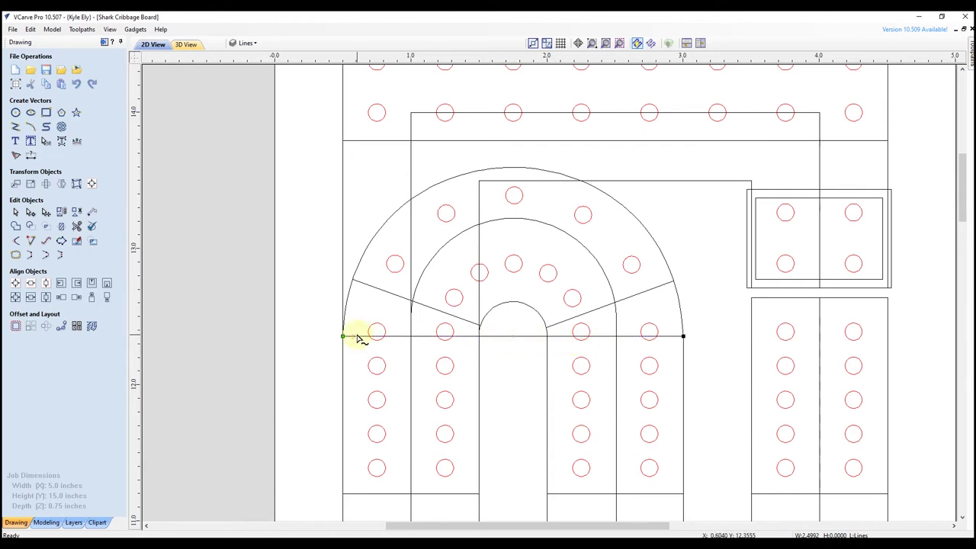
right_click(498, 338)
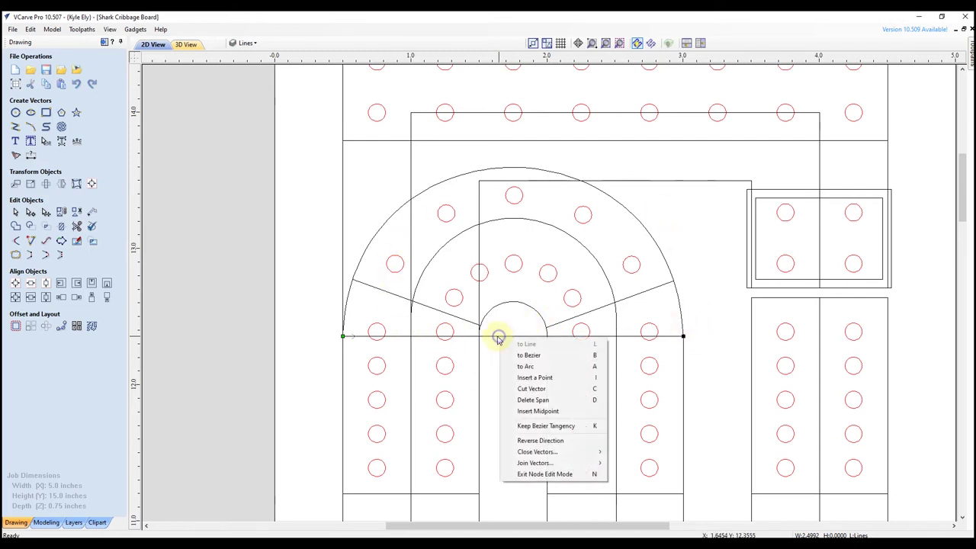
left_click(528, 368)
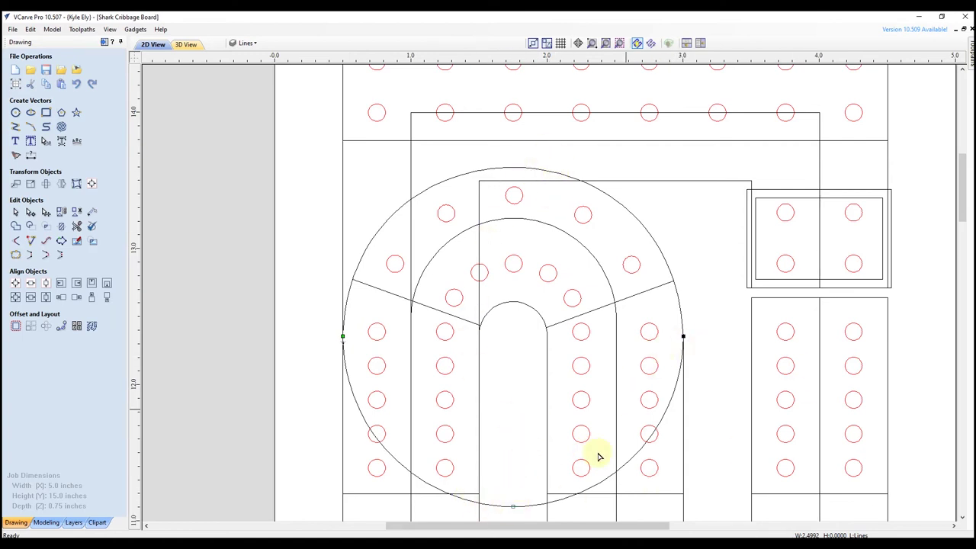
left_click_drag(513, 506, 530, 275)
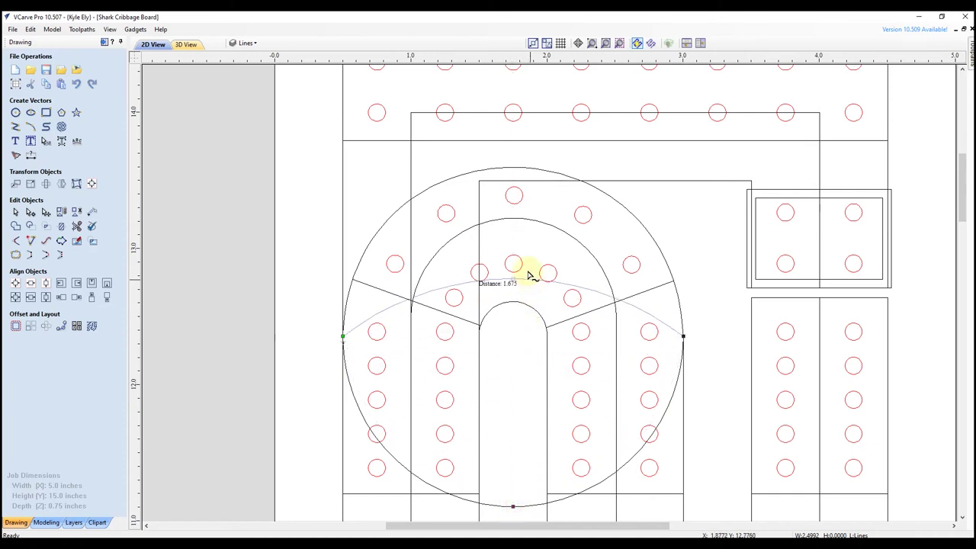
left_click(516, 164)
Compare the new arc with the old outer arch at the side and apex, and delete the old arch
scroll(344, 290, "up", 3)
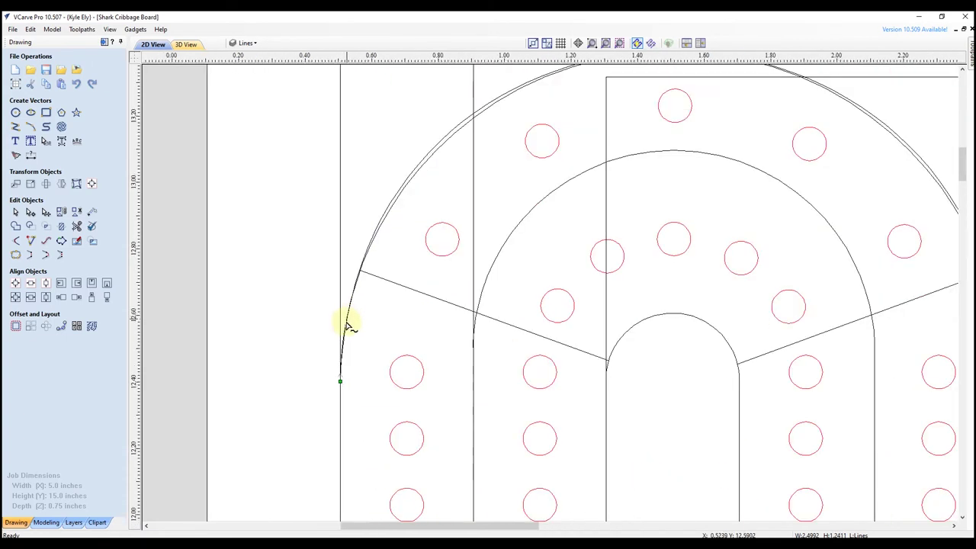
scroll(343, 335, "down", 3)
scroll(387, 309, "up", 4)
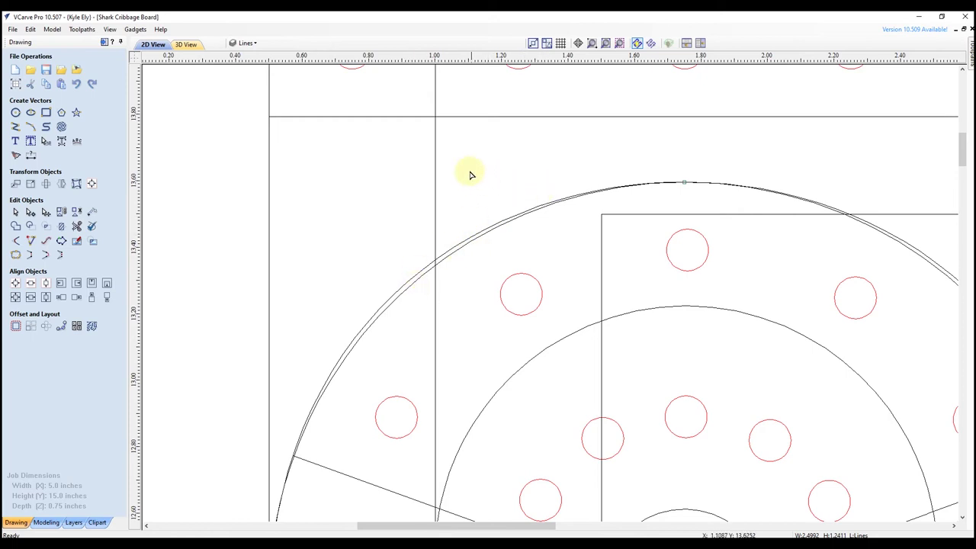
scroll(471, 176, "down", 3)
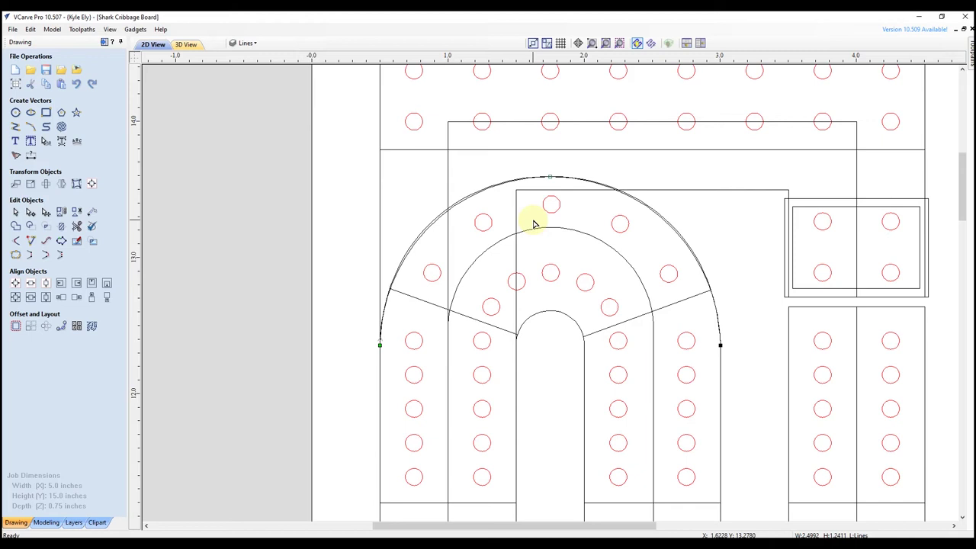
key("n")
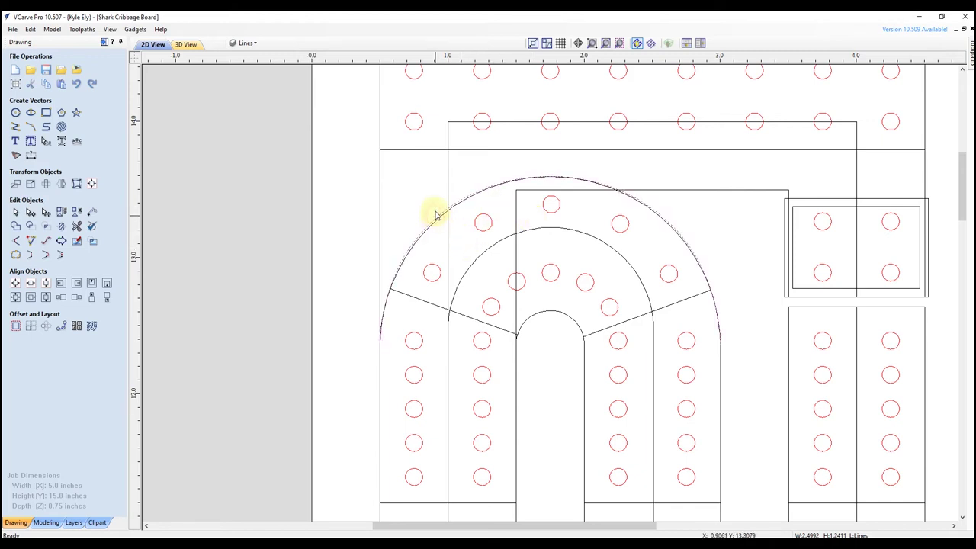
left_click(526, 158)
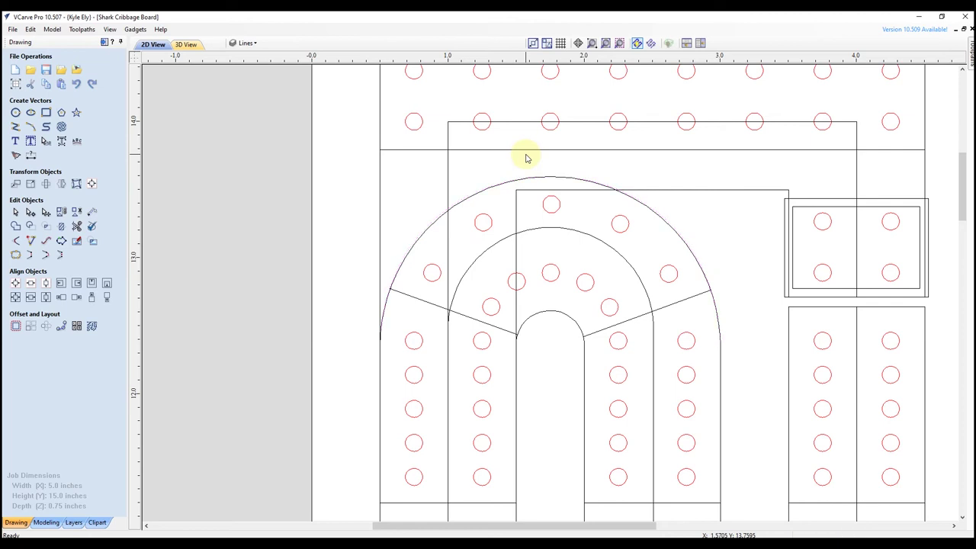
left_click(492, 188)
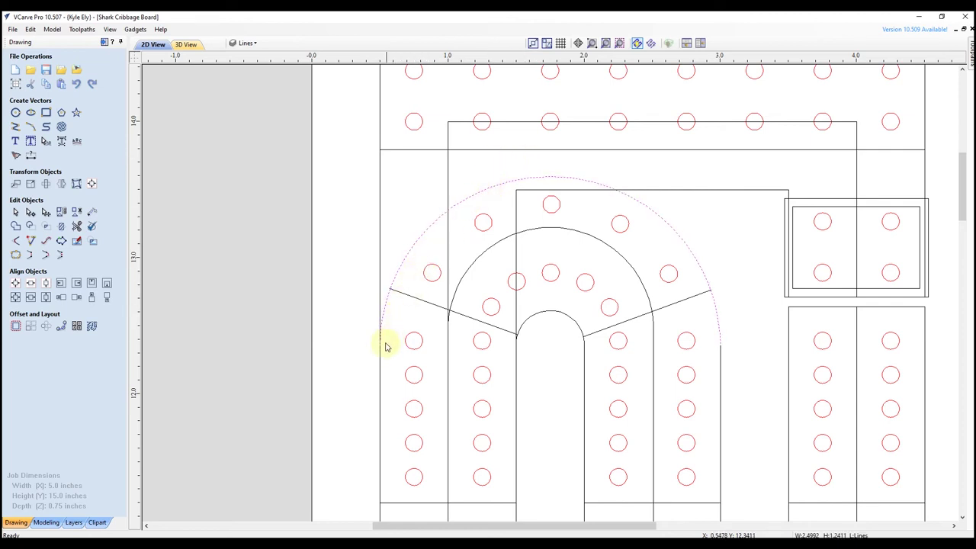
Trim away the left border line above the new arc's left endpoint, with automatic rejoining of trimmed sections enabled
left_click(380, 195)
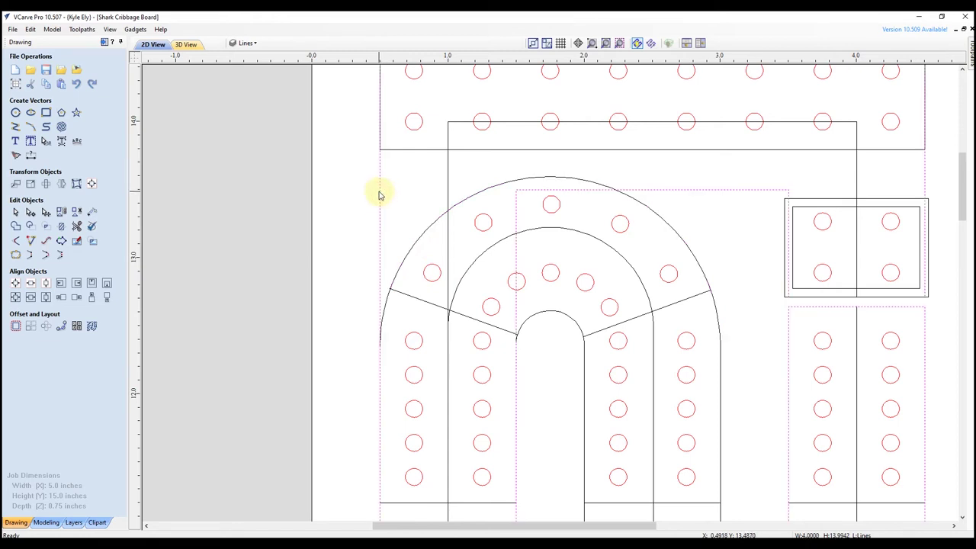
scroll(438, 203, "down", 3)
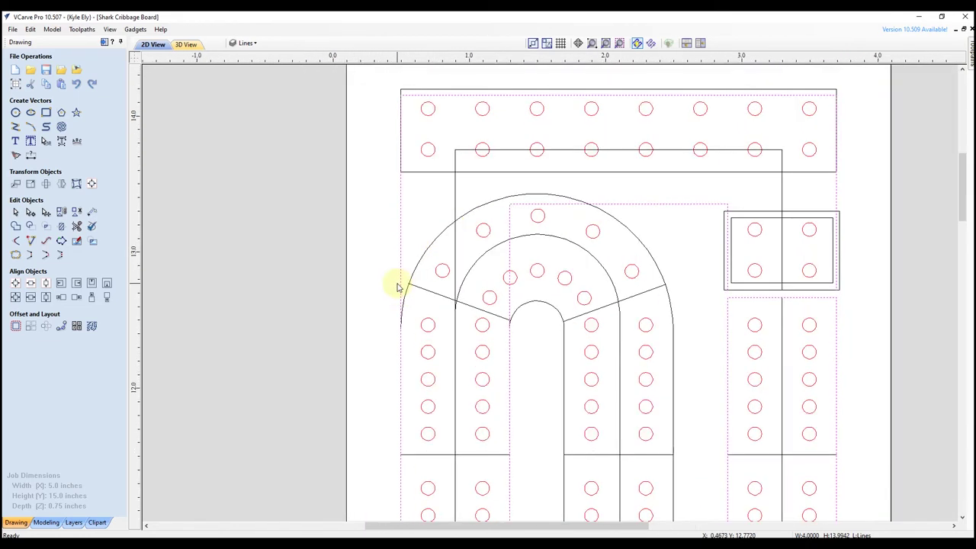
scroll(398, 388, "up", 10)
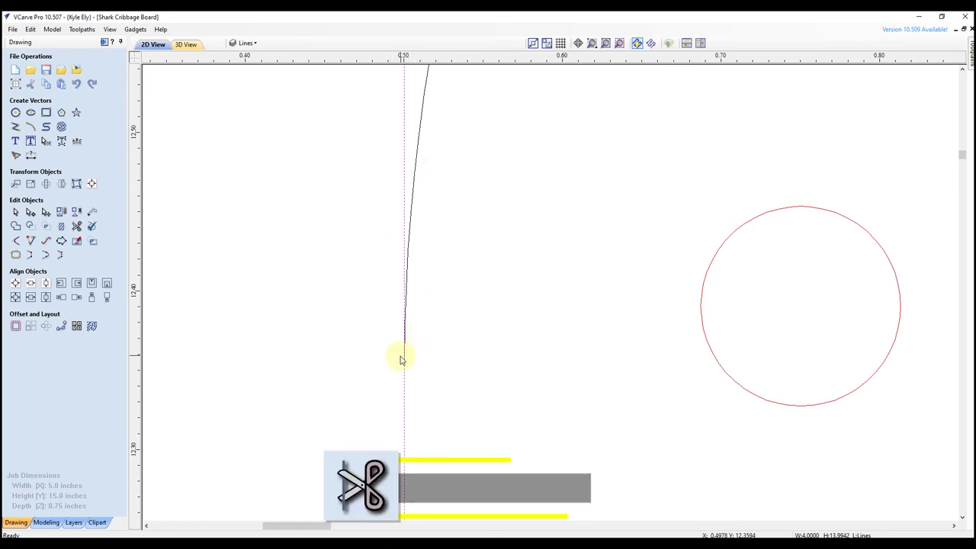
left_click(76, 226)
left_click(19, 178)
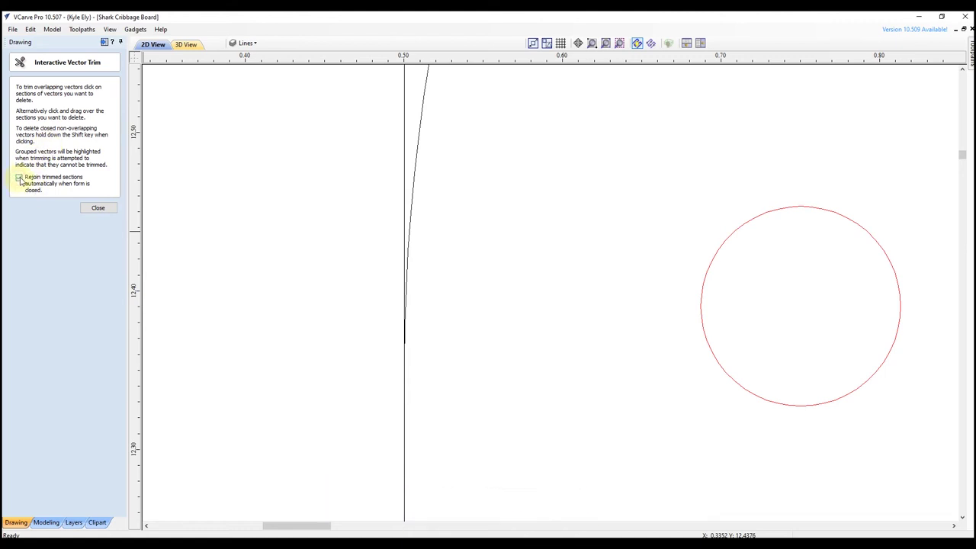
left_click(406, 102)
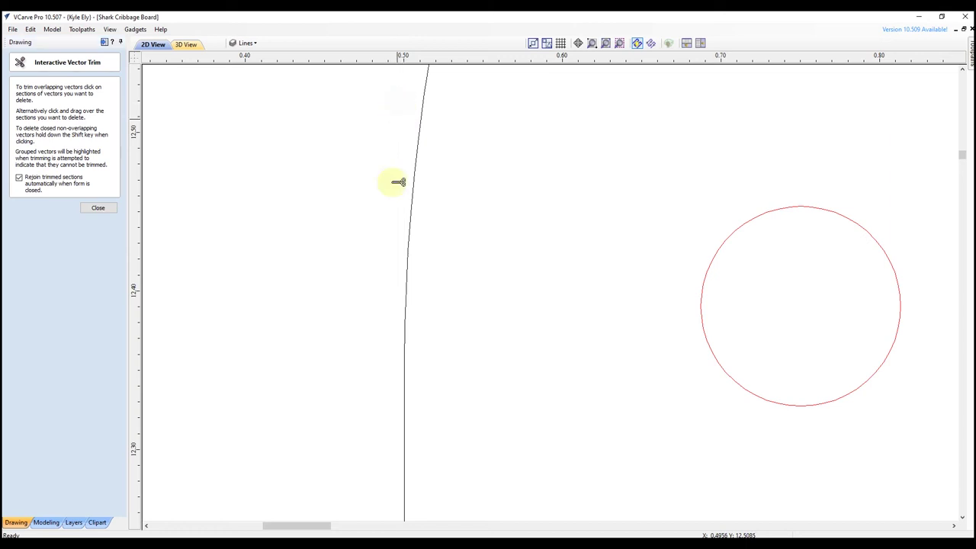
scroll(400, 293, "down", 10)
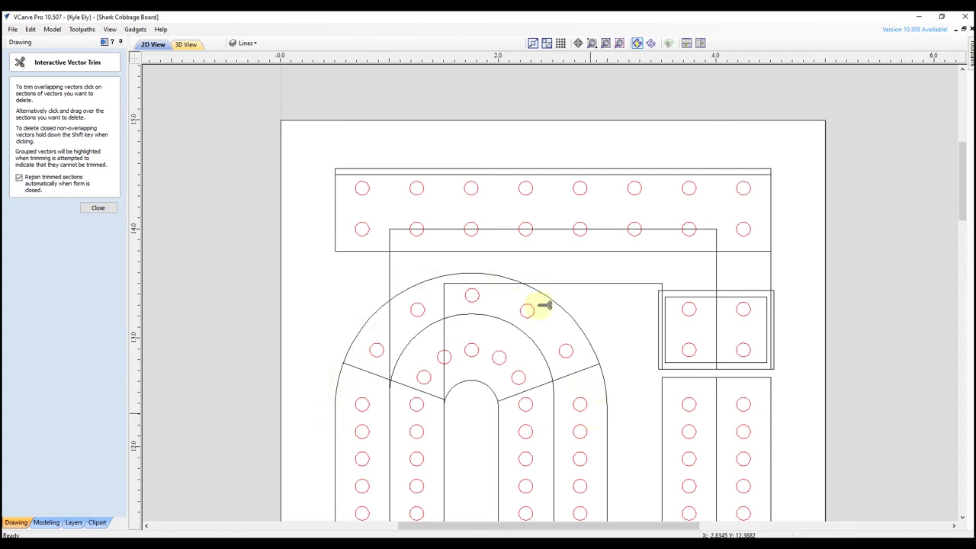
left_click(100, 209)
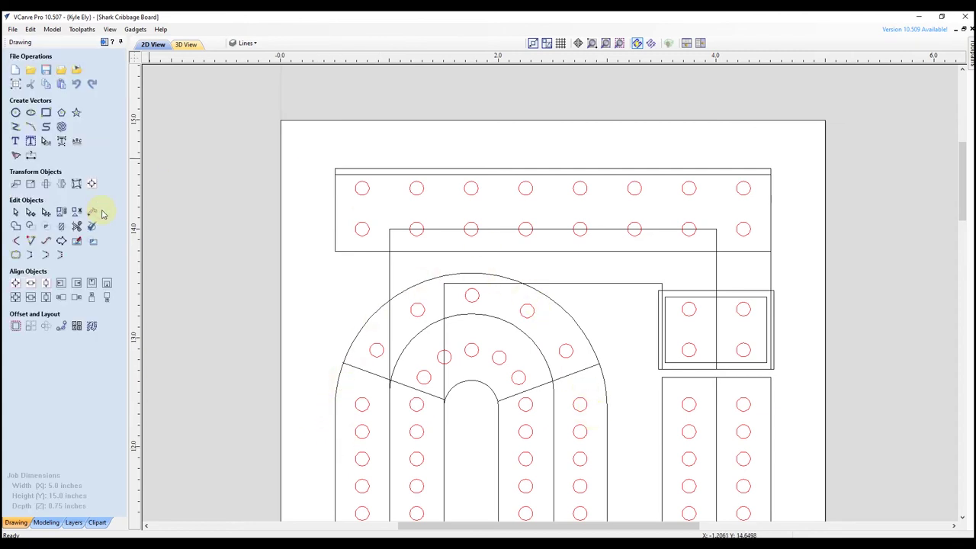
Join the outer arch's vector with the open vector of the right-hand lane line into one open vector
left_click(374, 321)
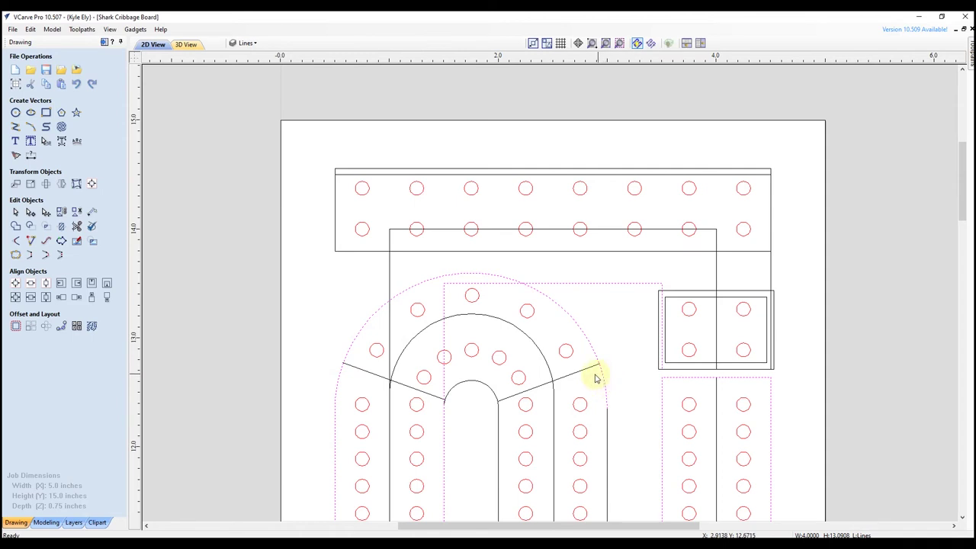
left_click(607, 415, "shift")
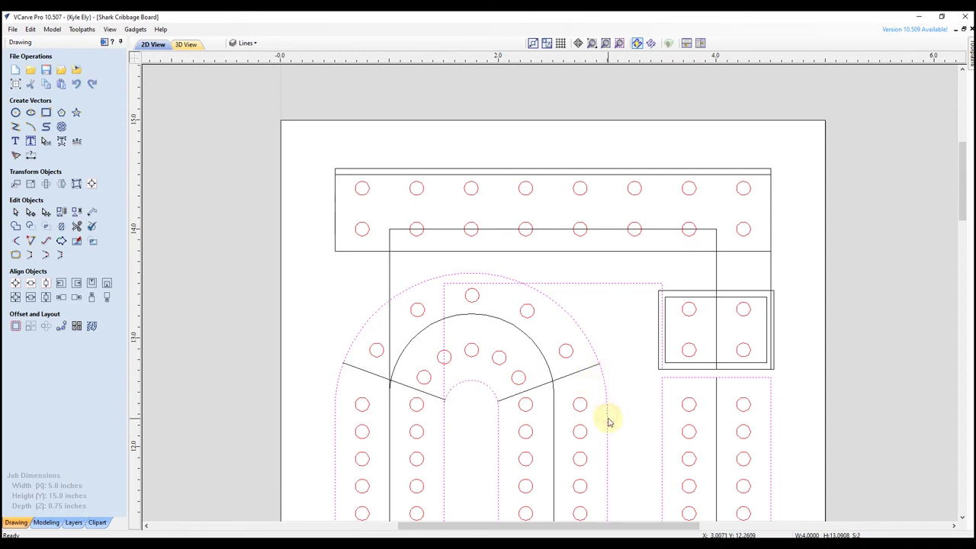
left_click(15, 255)
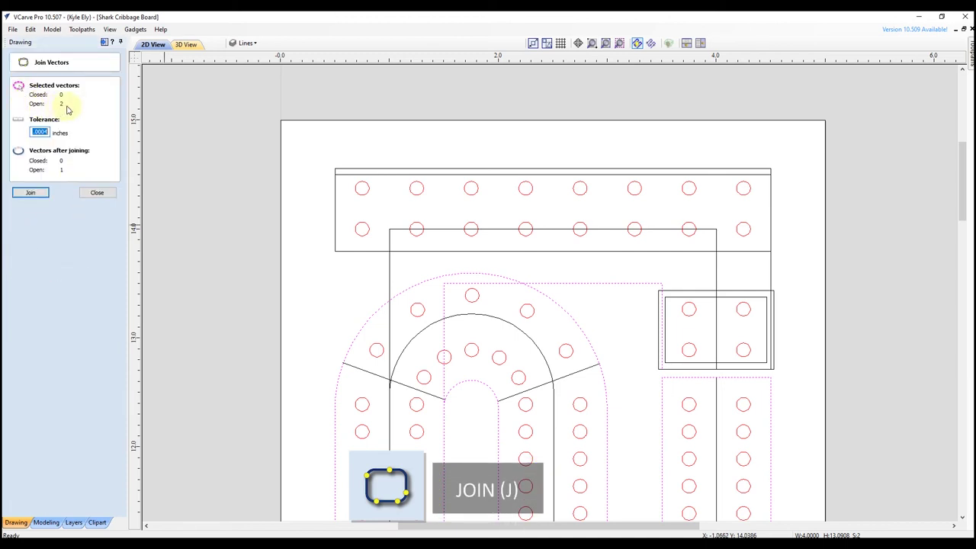
left_click(32, 194)
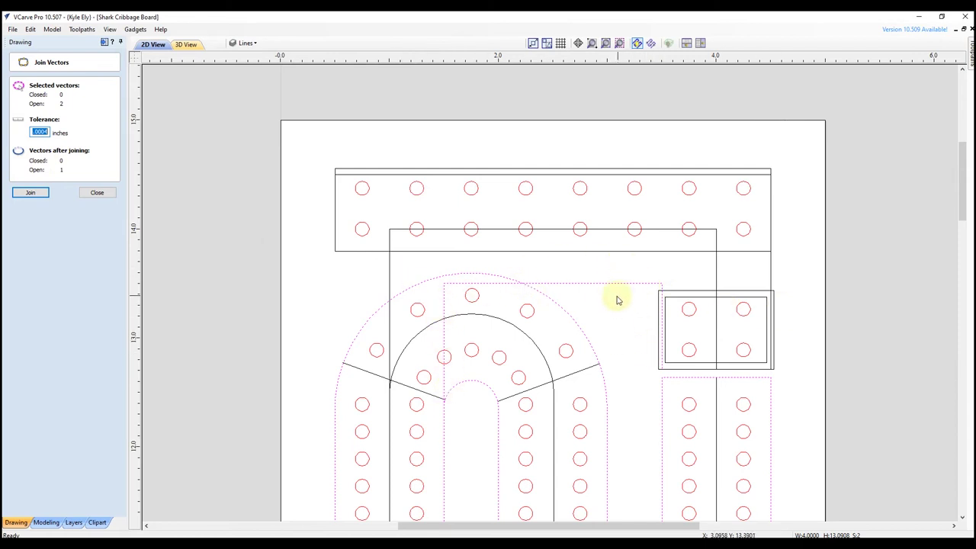
left_click(41, 197)
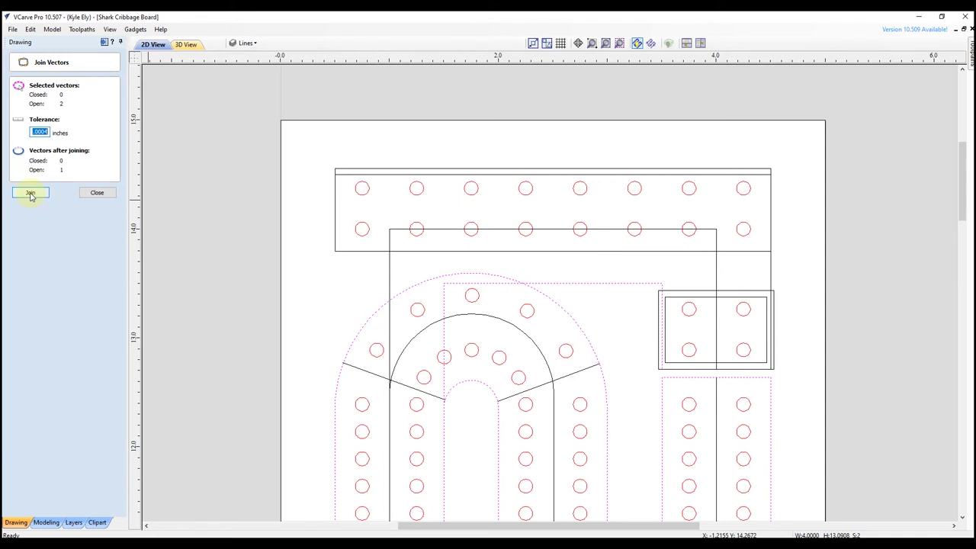
left_click(568, 315)
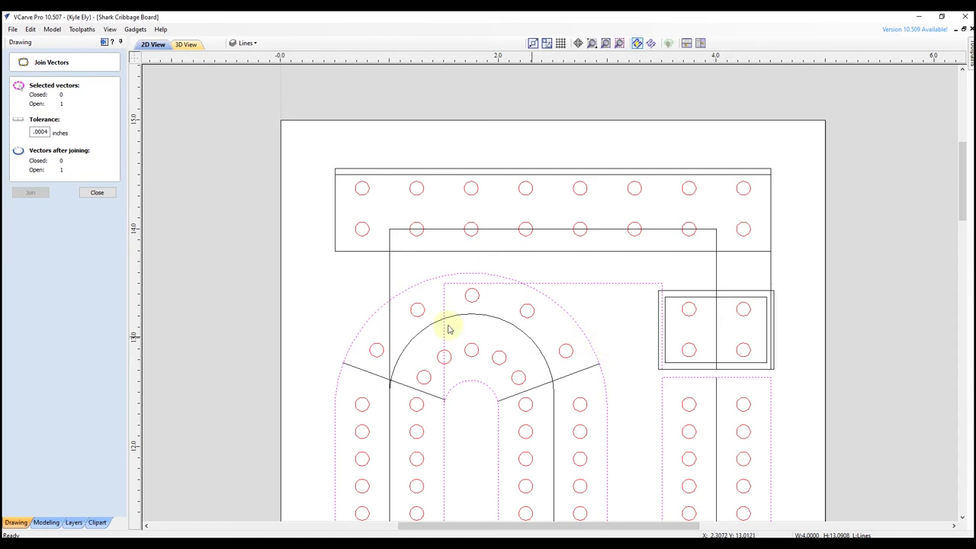
left_click(97, 193)
Examine the joined lane outline along the length of the board and back at the arch
middle_click_drag(534, 415, 470, 125)
scroll(490, 338, "down", 2)
scroll(490, 310, "down", 2)
scroll(475, 142, "up", 2)
scroll(521, 373, "down", 1)
middle_click_drag(521, 374, 496, 488)
scroll(533, 334, "down", 1)
middle_click_drag(436, 213, 435, 305)
scroll(405, 314, "up", 3)
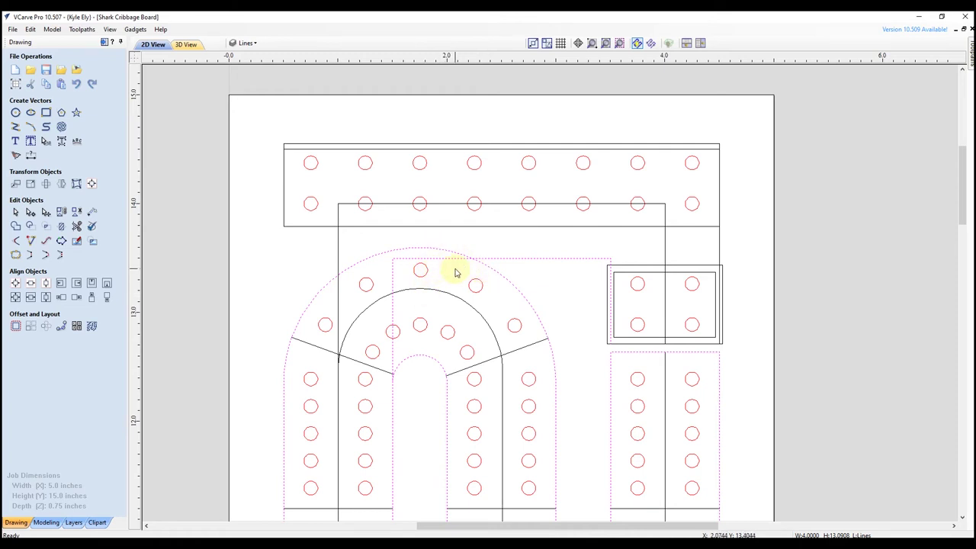
Delete the joined outline's leftover spans beside the small box, across the arch, and along the inner lane's left side
key("n")
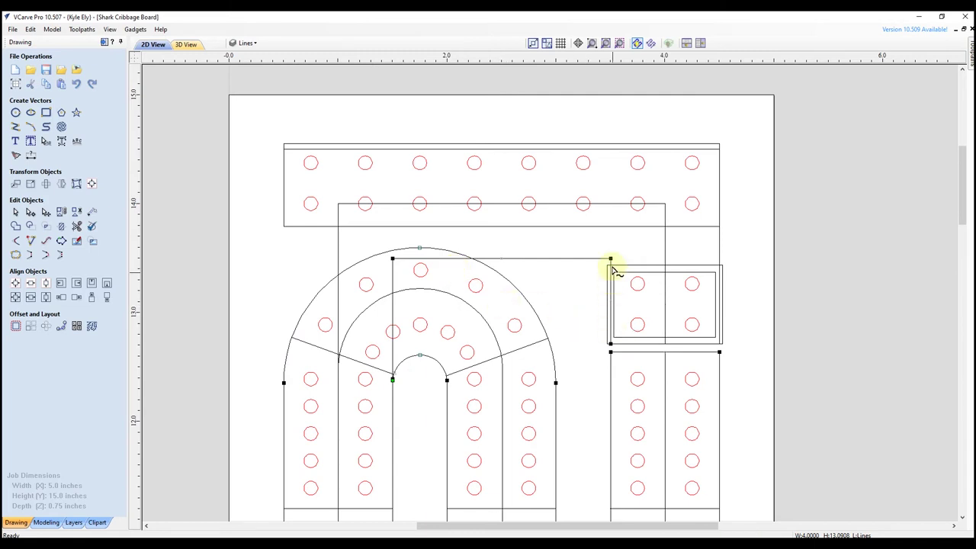
right_click(611, 314)
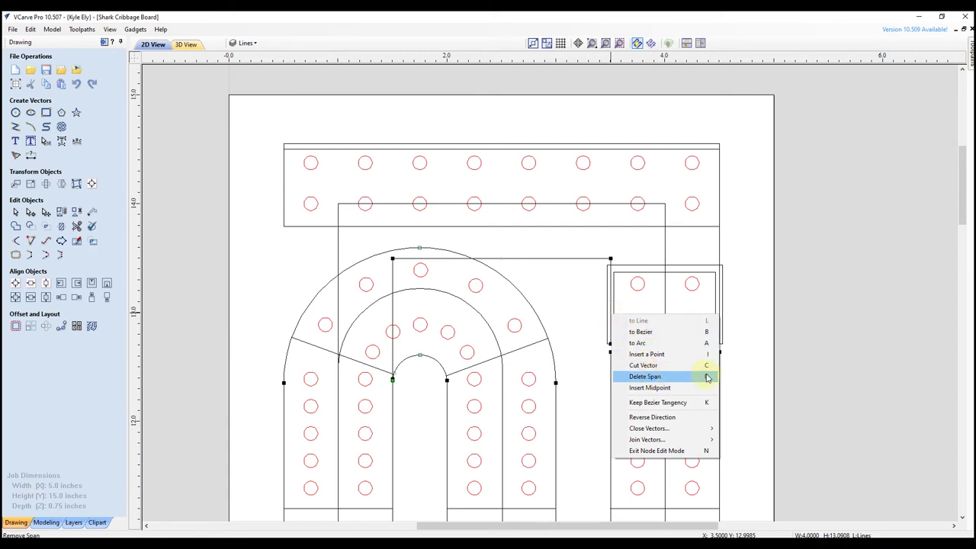
left_click(640, 377)
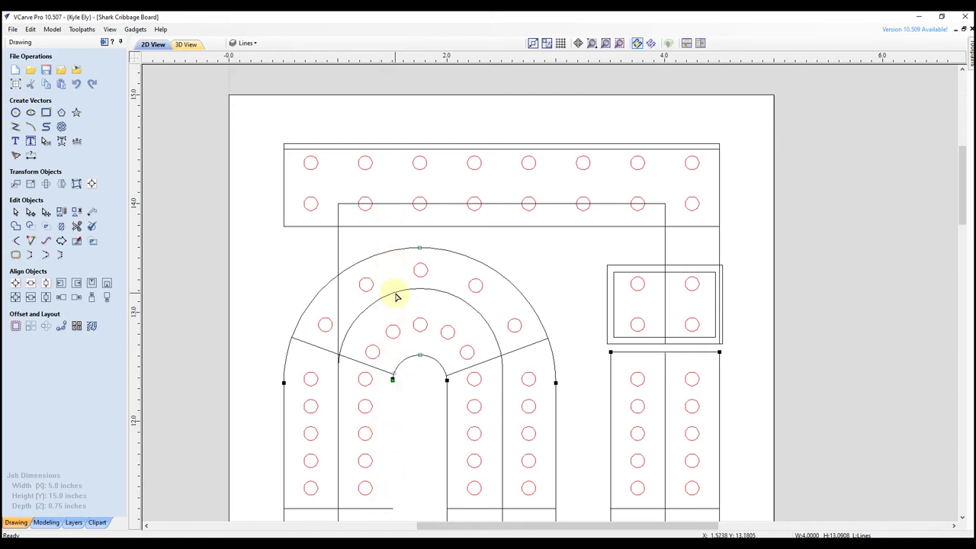
Undo the deletion of the inner lane's left span and lower its upper node to just below the inner arch's left end
key("ctrl+z")
scroll(386, 425, "up", 3)
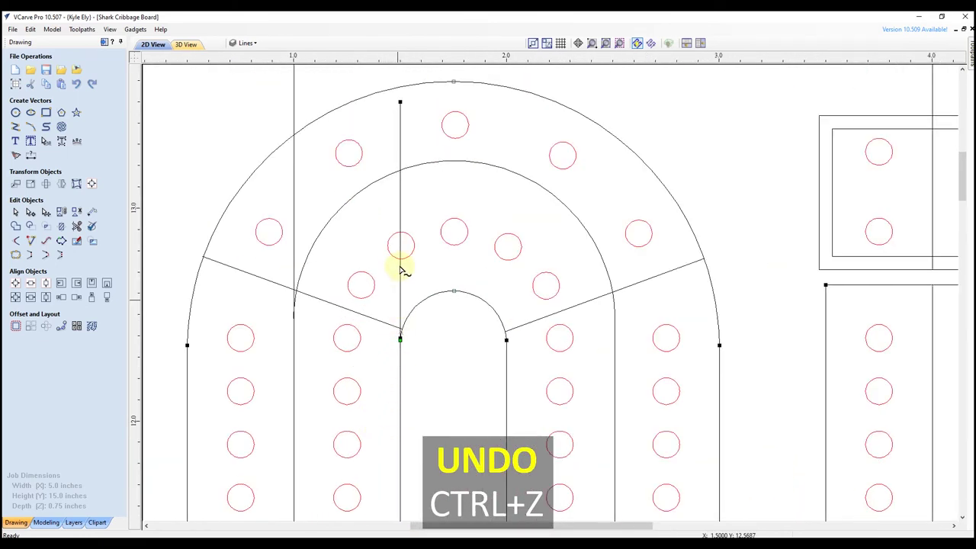
scroll(399, 283, "down", 2)
scroll(406, 162, "up", 1)
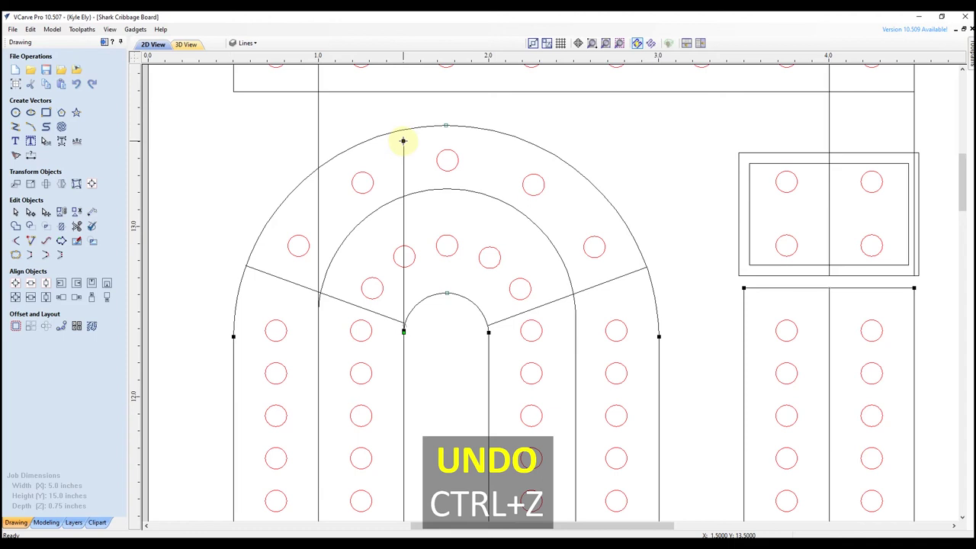
left_click_drag(402, 141, 407, 364)
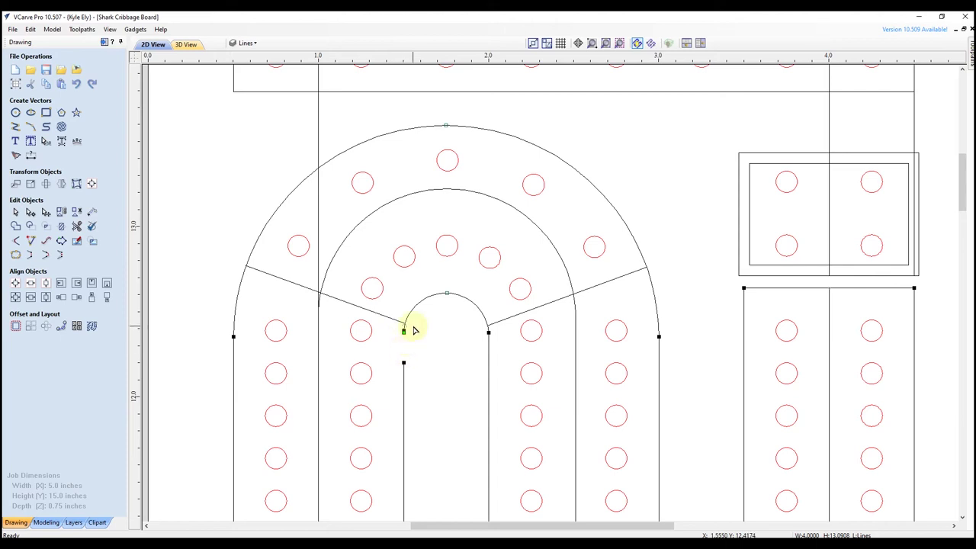
Delete the middle divider's spans beside the small box and across the arch, and lower its left node to just below the middle arch's left end
scroll(417, 370, "down", 2)
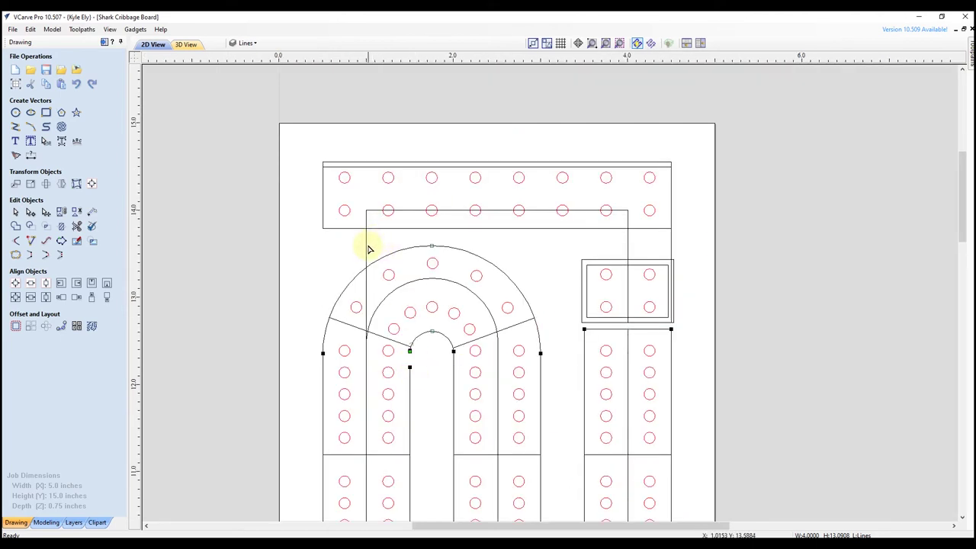
scroll(344, 188, "down", 1)
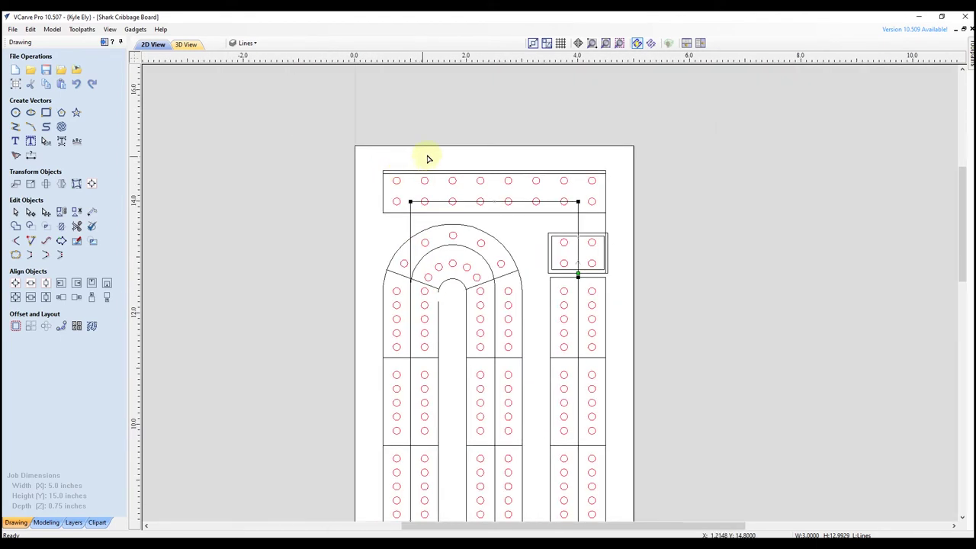
scroll(430, 158, "down", 1)
scroll(534, 276, "down", 2)
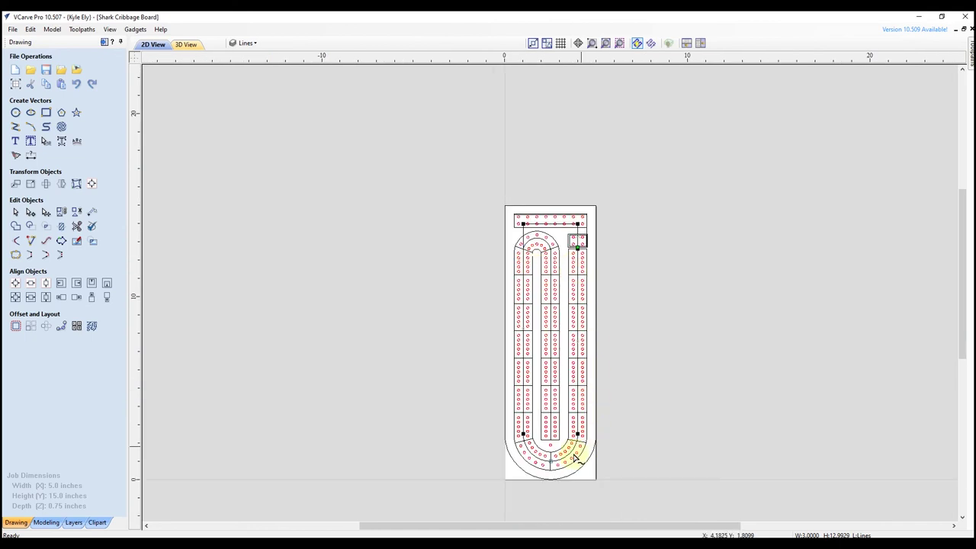
scroll(542, 229, "up", 4)
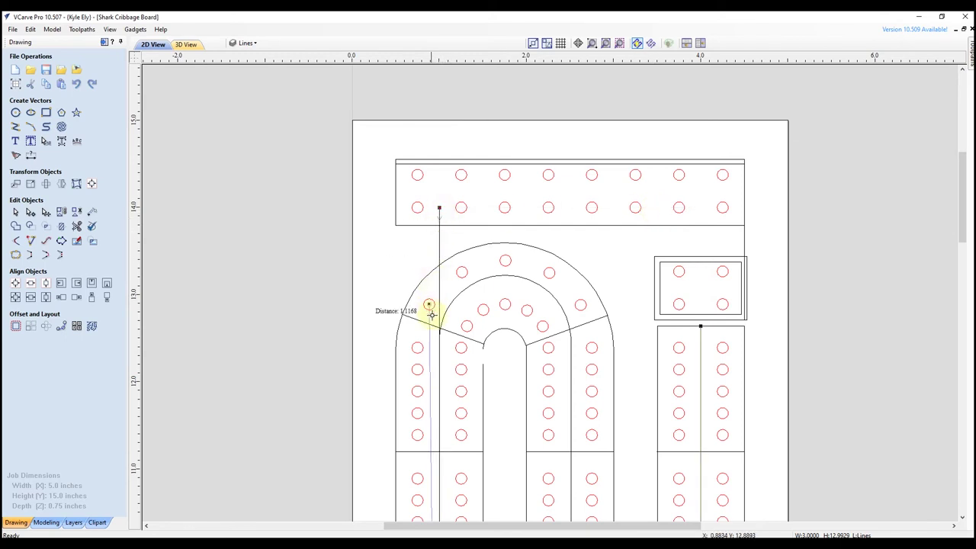
left_click(441, 359)
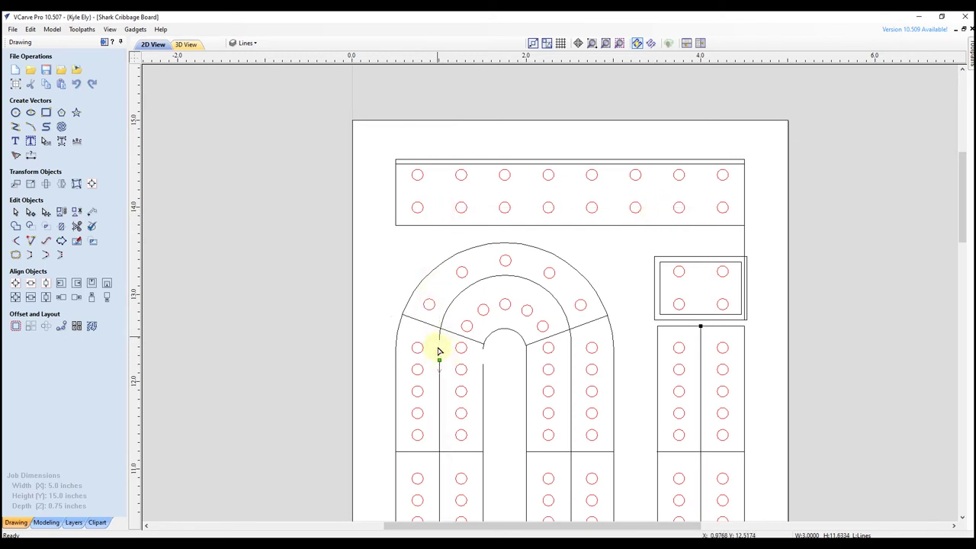
Delete the leftover outline vector that runs around the upper peg strip and down beside the small box
middle_click_drag(478, 298, 418, 312)
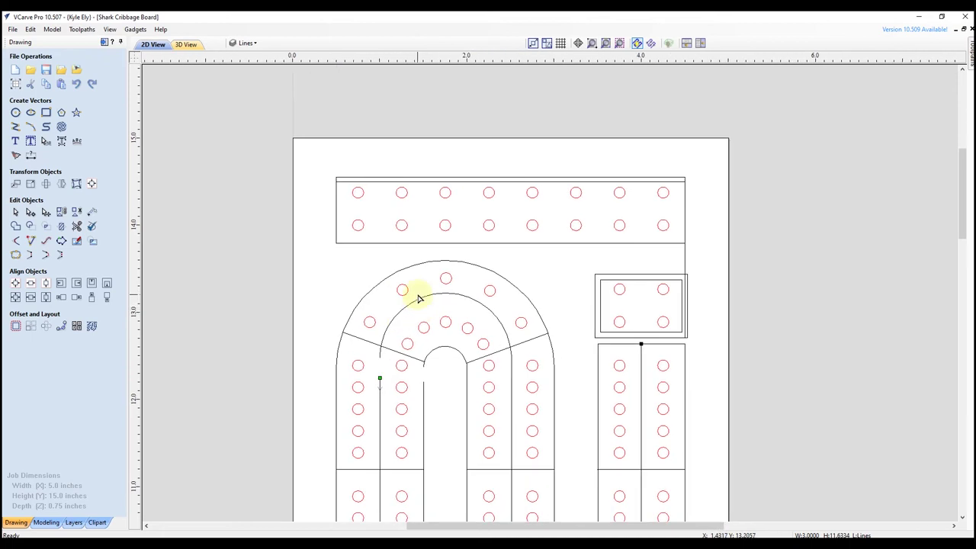
left_click(687, 226)
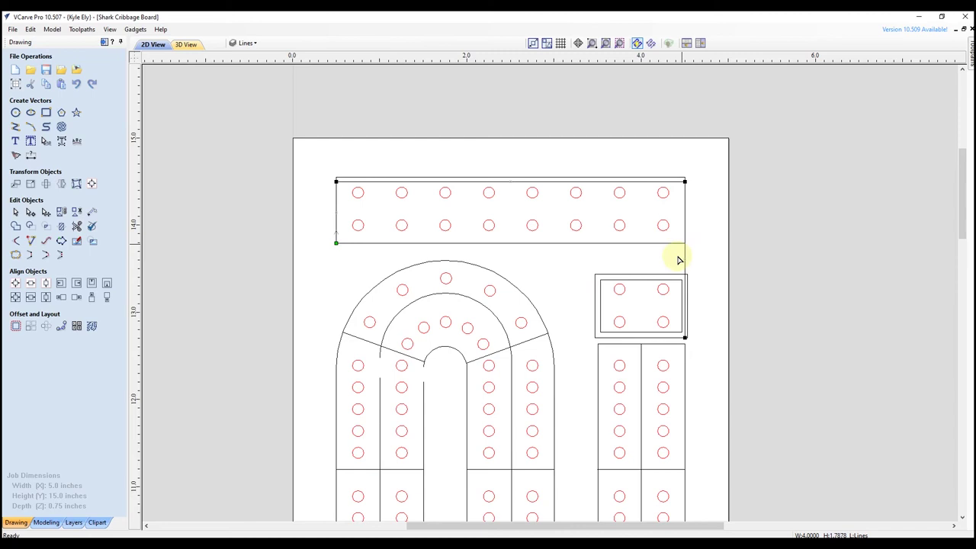
left_click(634, 261)
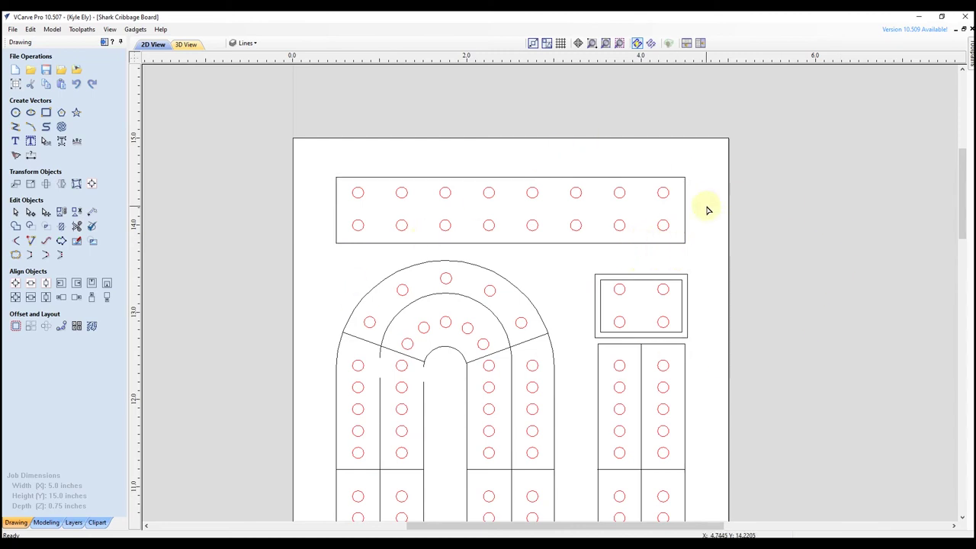
Cut the outer lane outline on both straight sides below the arch, just under the first crossbars, and exit node editing
left_click(460, 260)
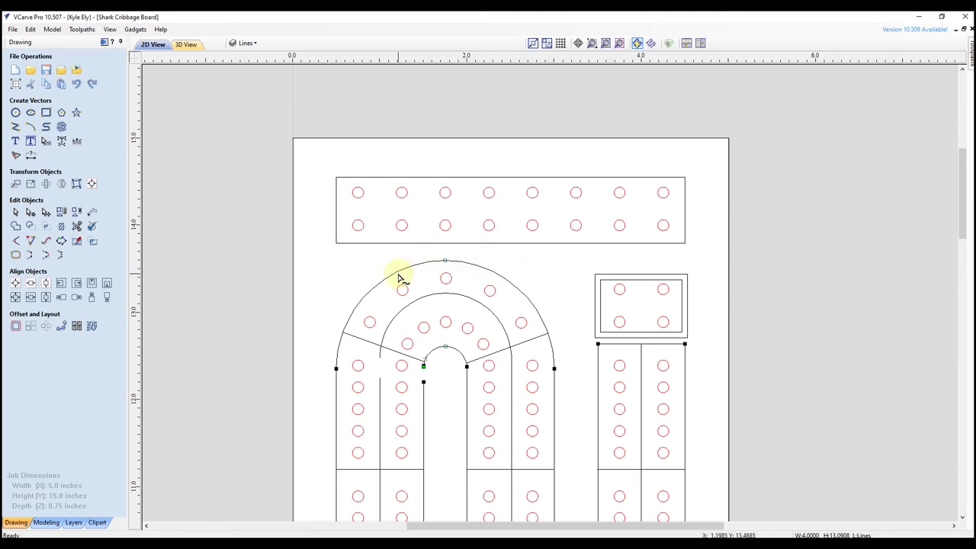
scroll(544, 185, "down", 1)
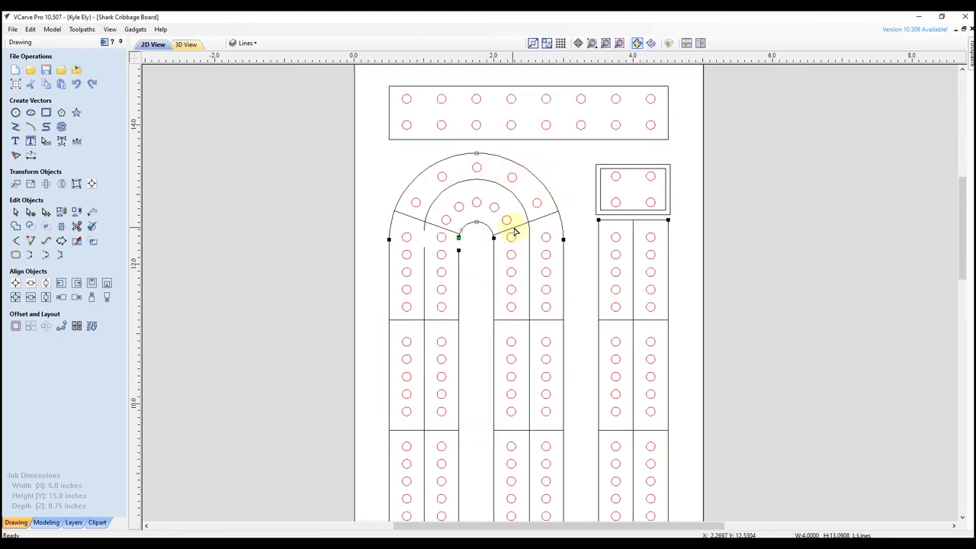
scroll(474, 221, "down", 5)
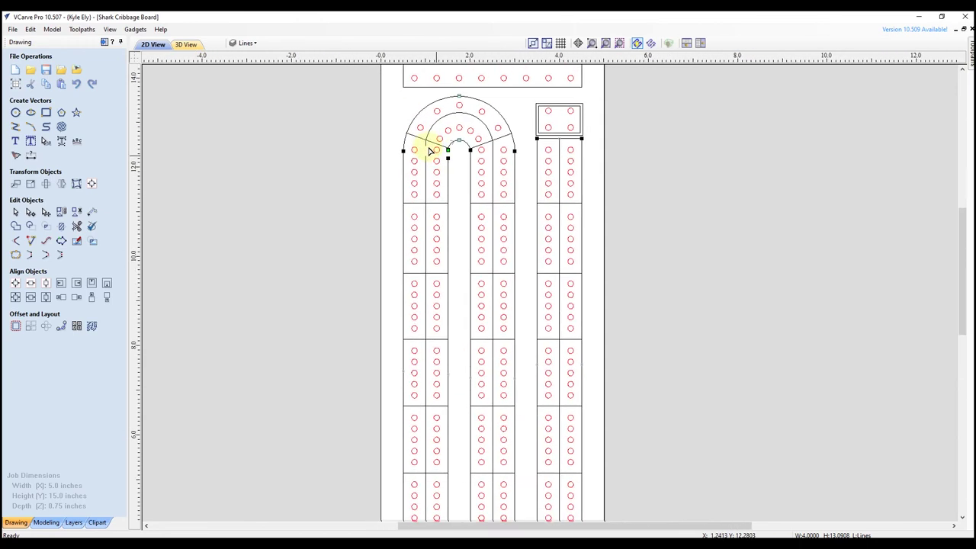
scroll(428, 147, "down", 1)
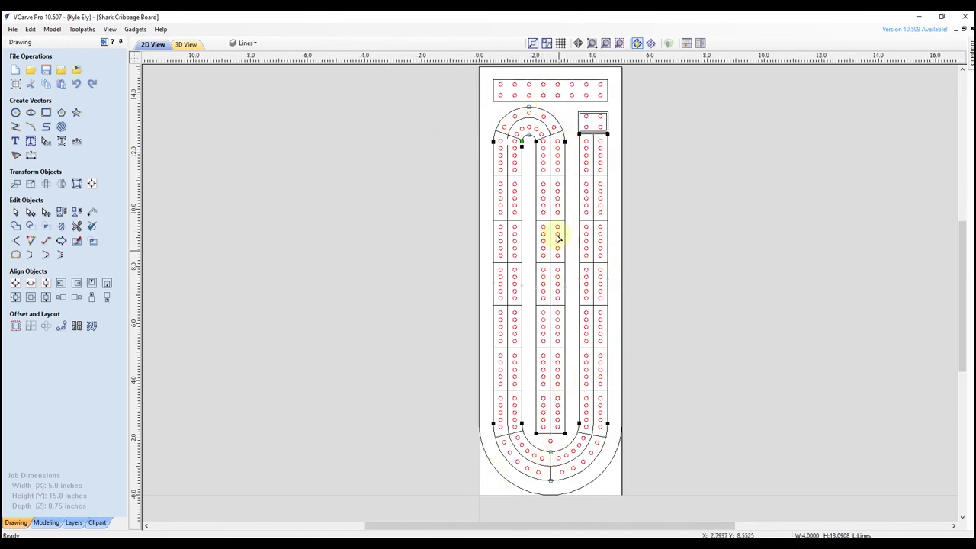
scroll(548, 122, "up", 2)
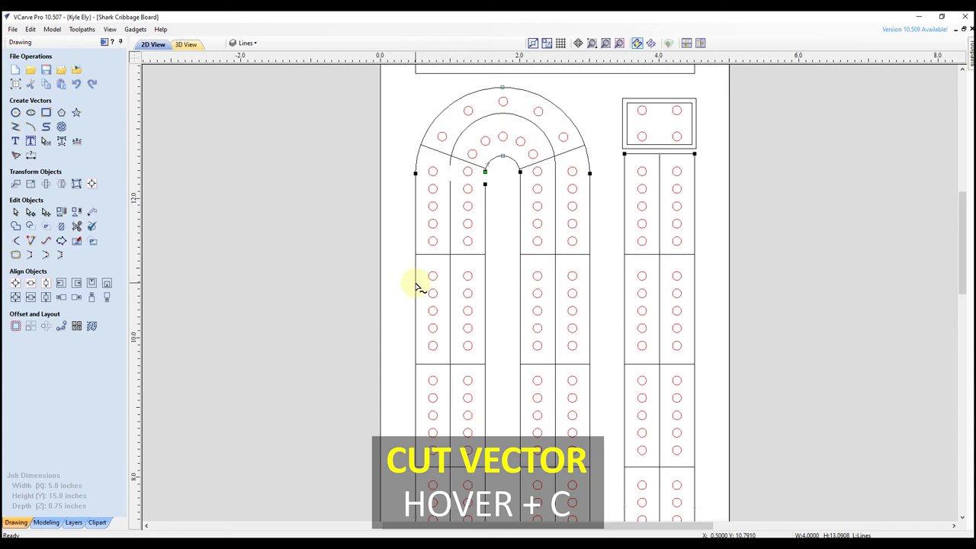
key("c")
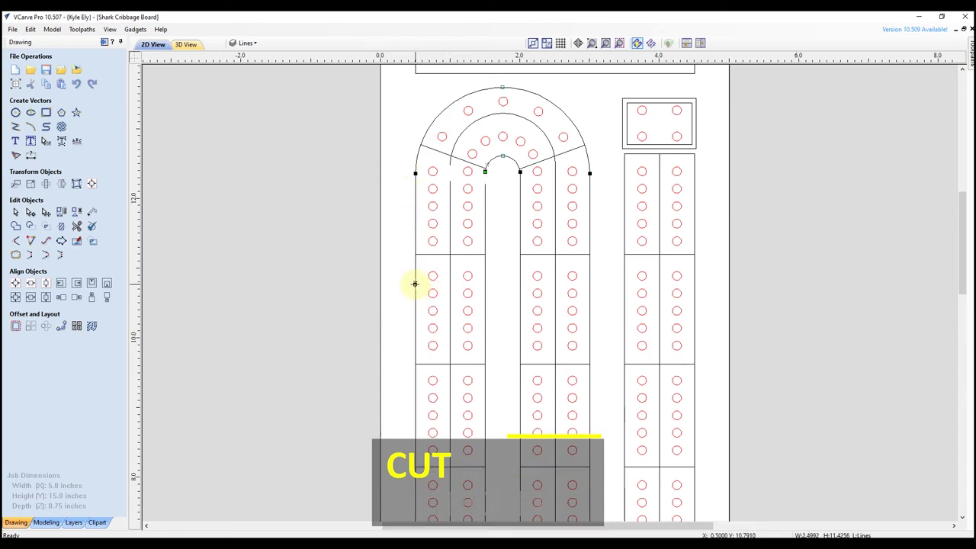
key("c")
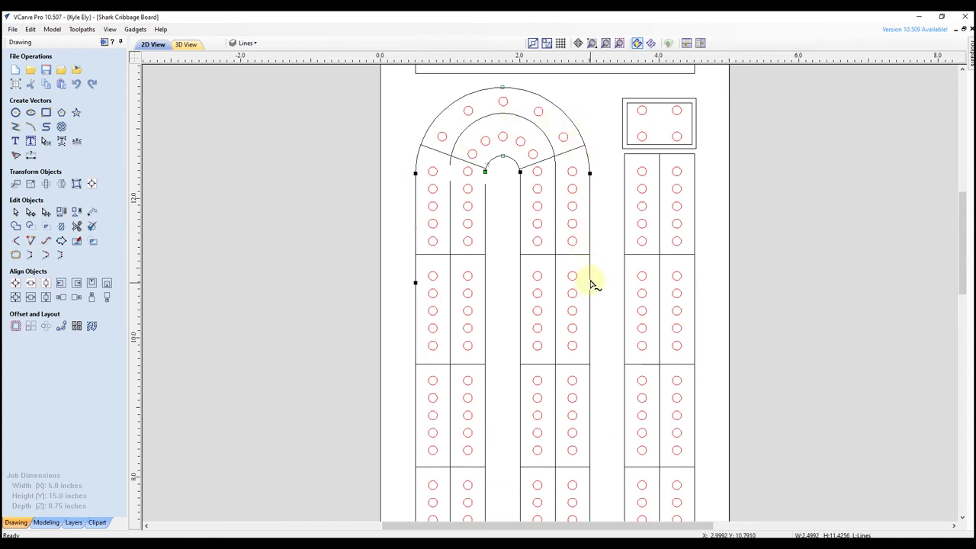
key("c")
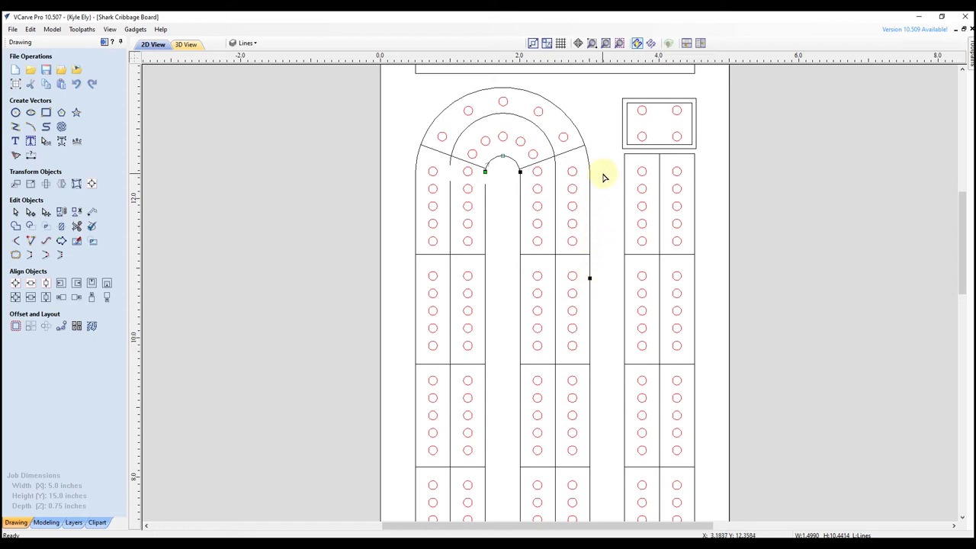
key("n")
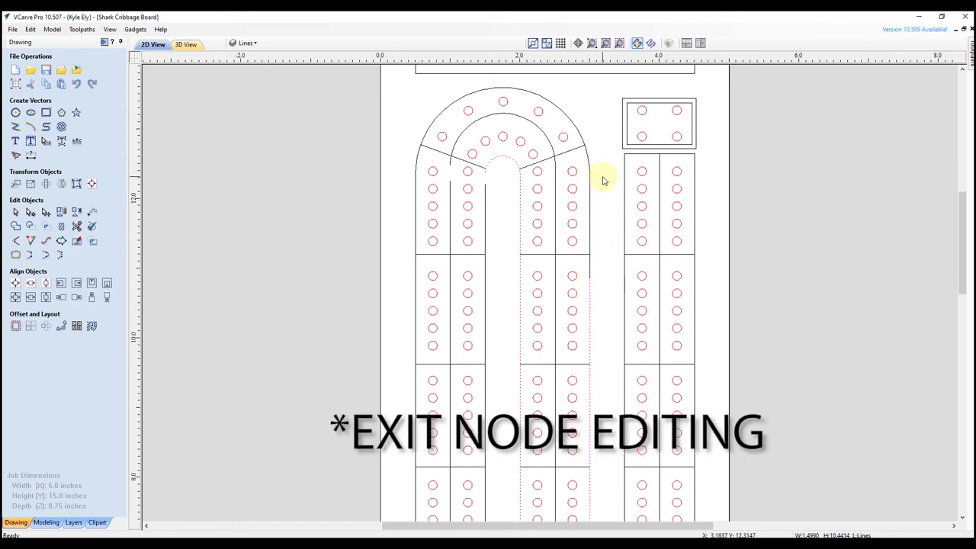
Offset the separated outer arch vector Outwards / Right by 0.25 inches with sharp corners, keeping the original and selecting the new vector
left_click(576, 128)
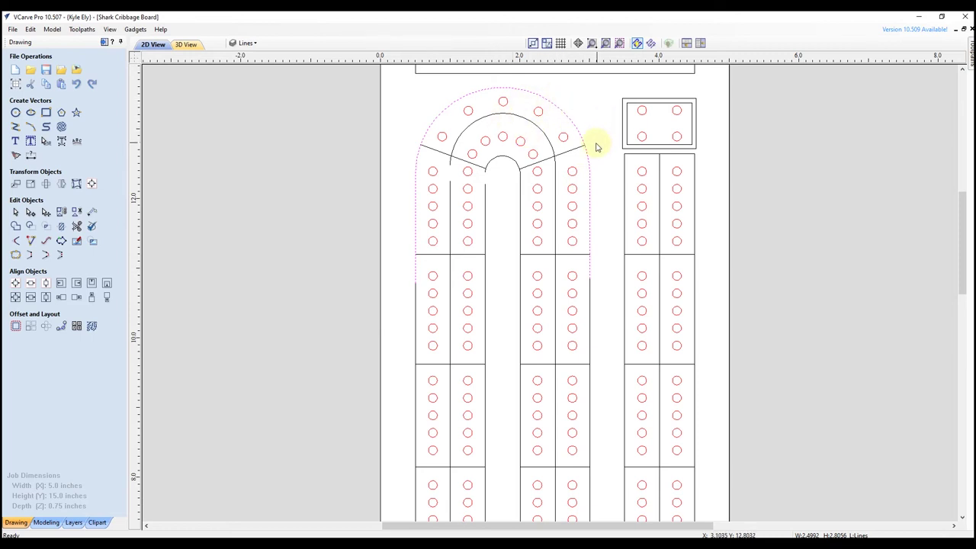
scroll(585, 103, "up", 3)
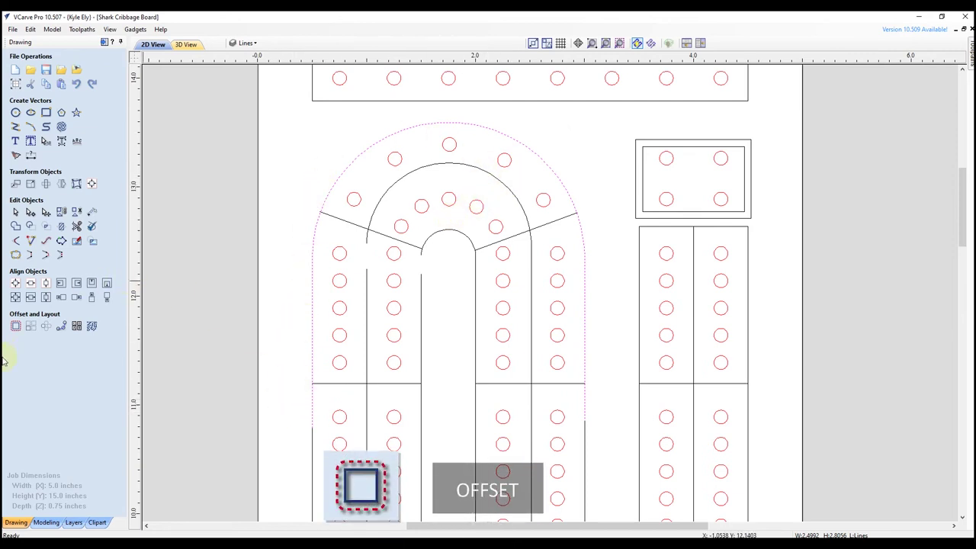
left_click(15, 327)
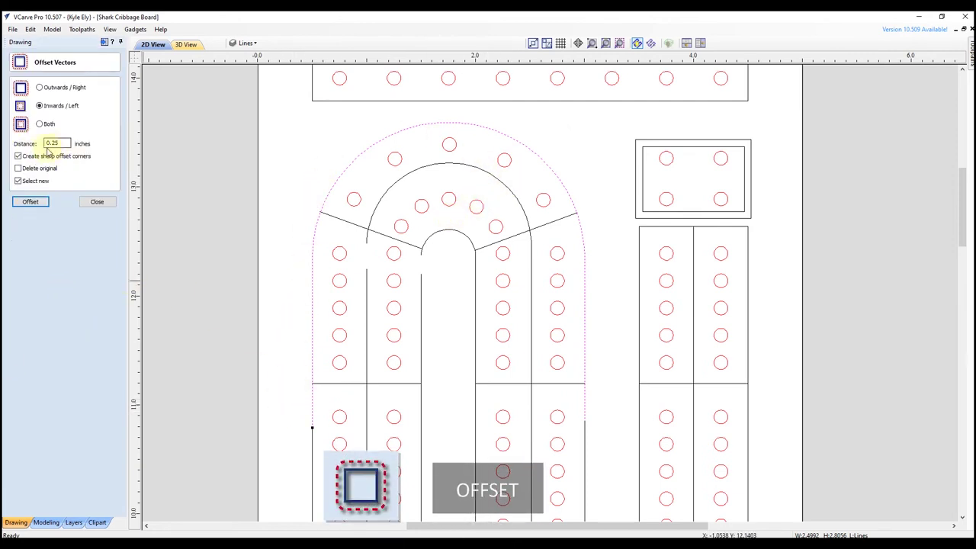
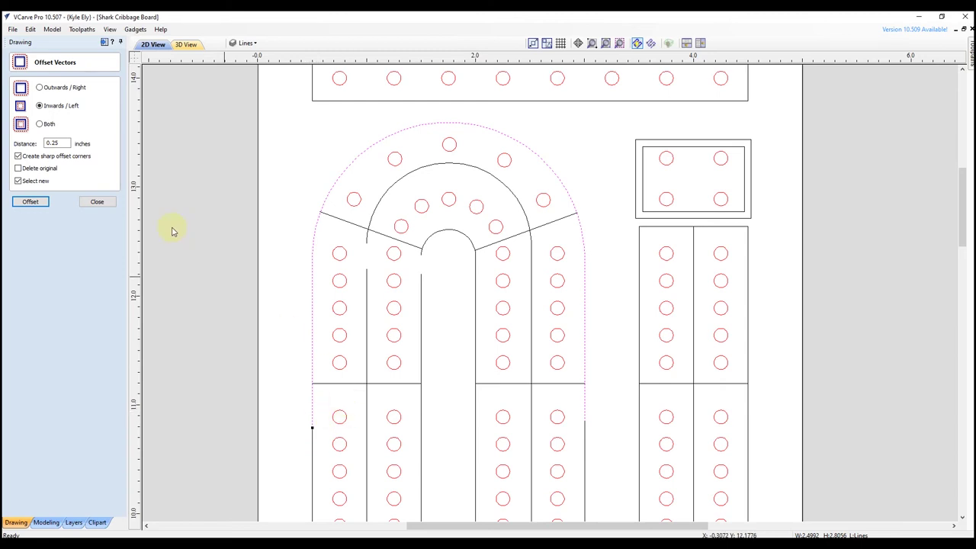
left_click(40, 88)
left_click(30, 202)
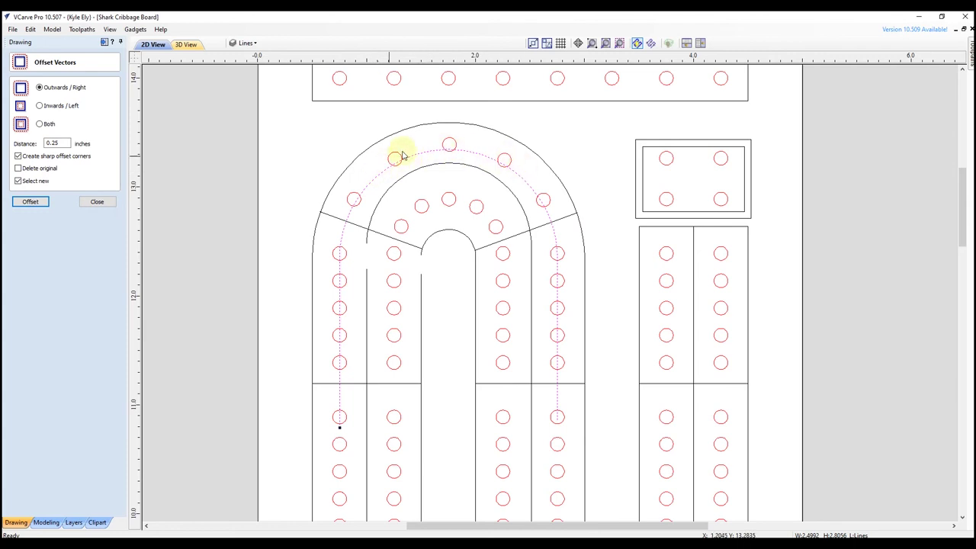
Repeat the 0.25 inch offset three more times, each from the newest arch, to reach the innermost lane edge
left_click(25, 203)
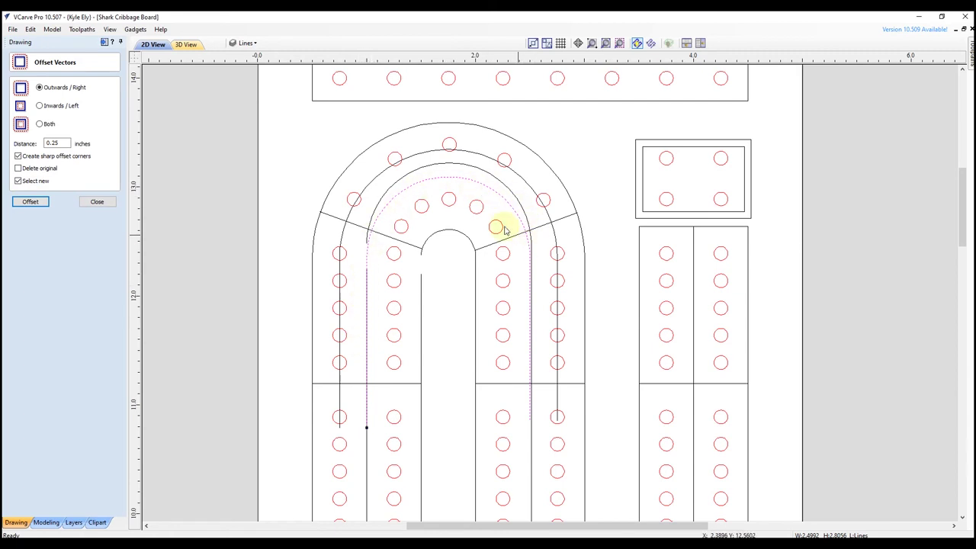
left_click(32, 202)
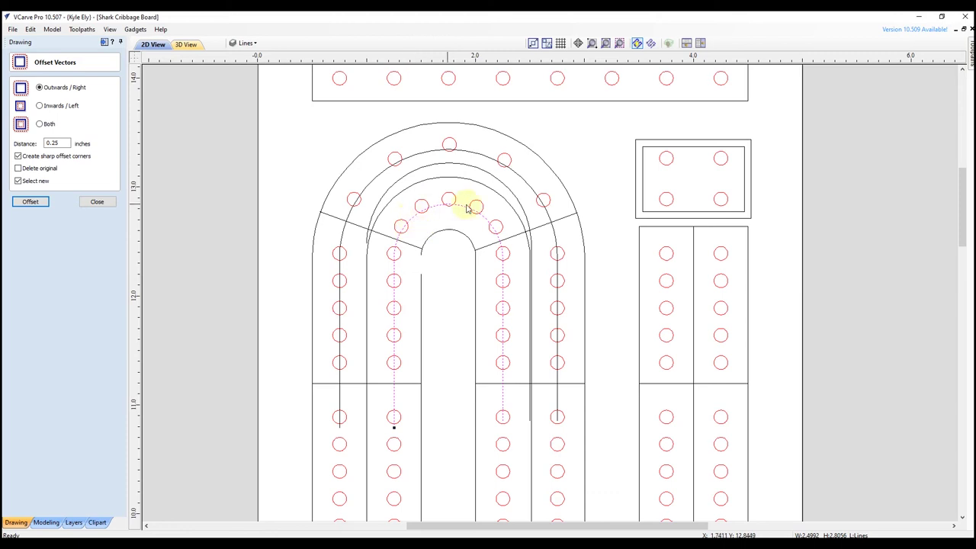
left_click(28, 204)
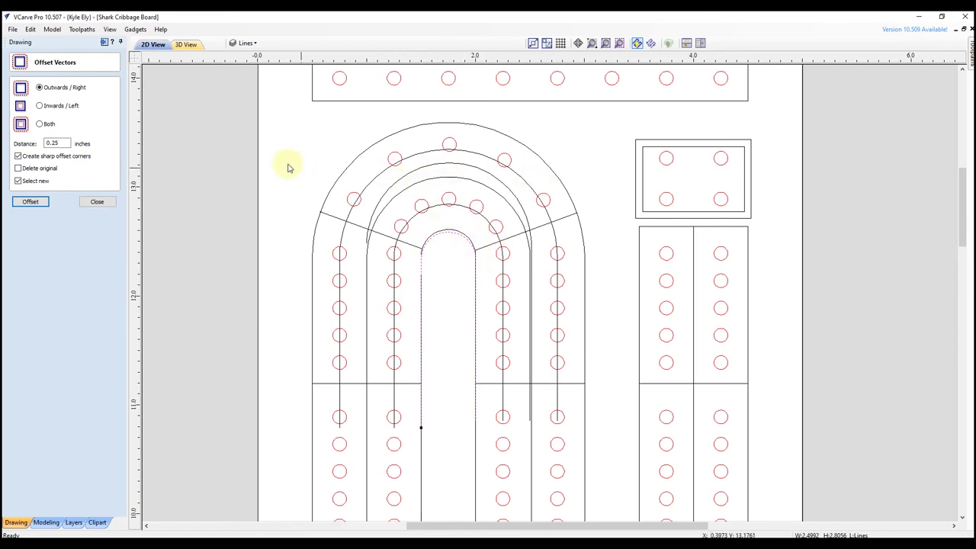
left_click(98, 202)
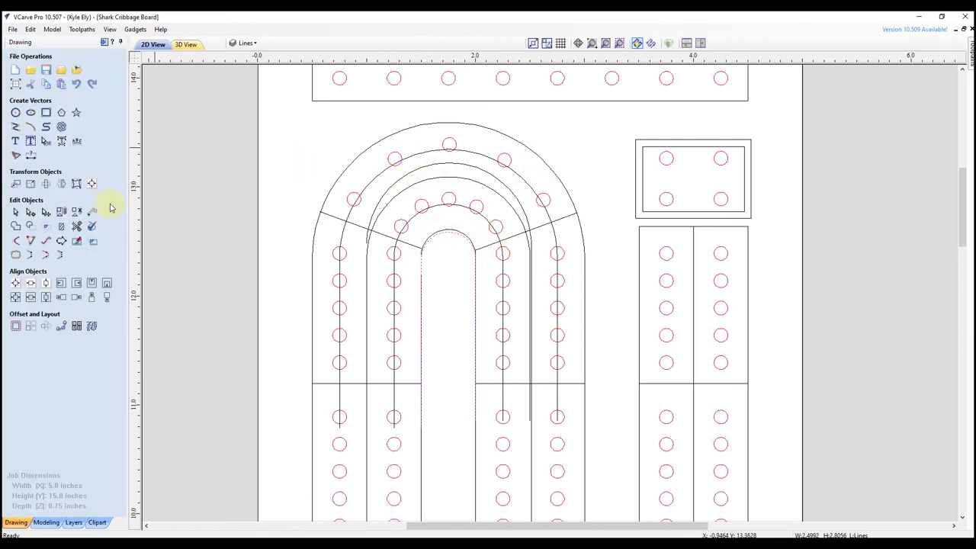
Compare the old middle divider vector with the new offset arch along the lane, and delete the old divider
left_click(442, 166)
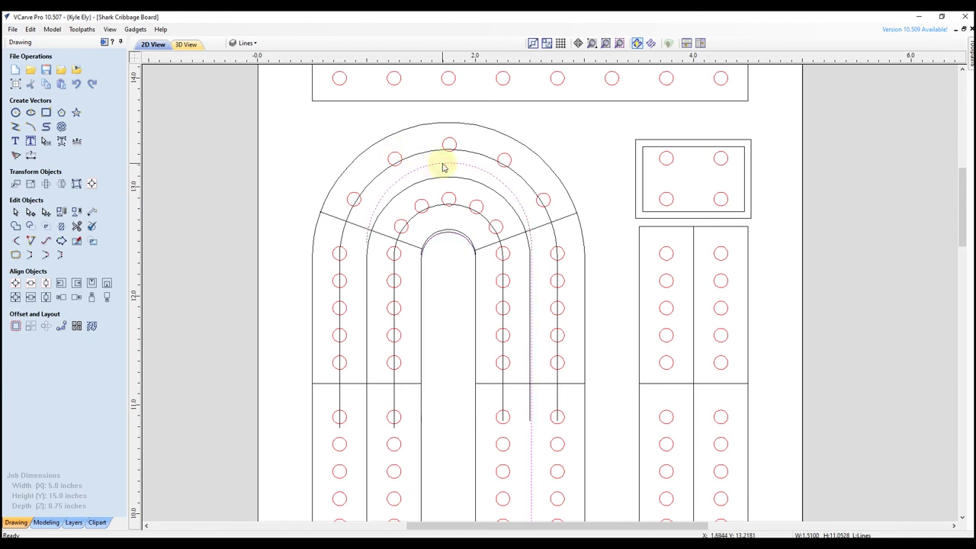
scroll(447, 163, "down", 2)
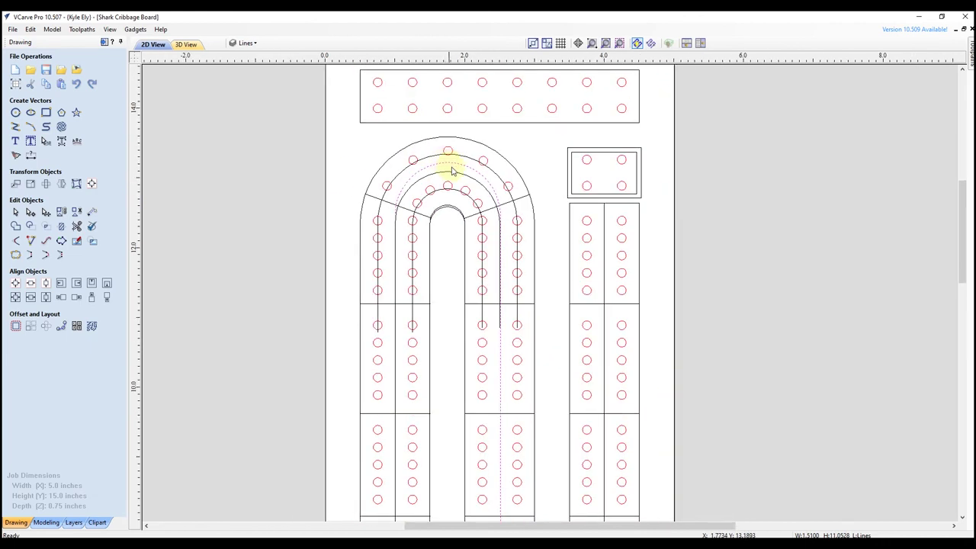
scroll(462, 221, "up", 2)
scroll(523, 248, "down", 3)
scroll(562, 308, "up", 3)
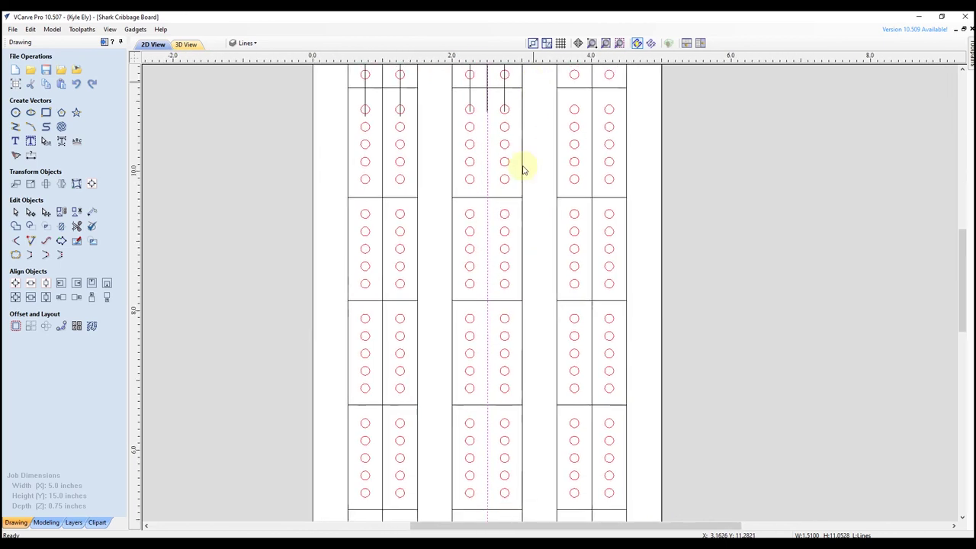
scroll(499, 396, "down", 1)
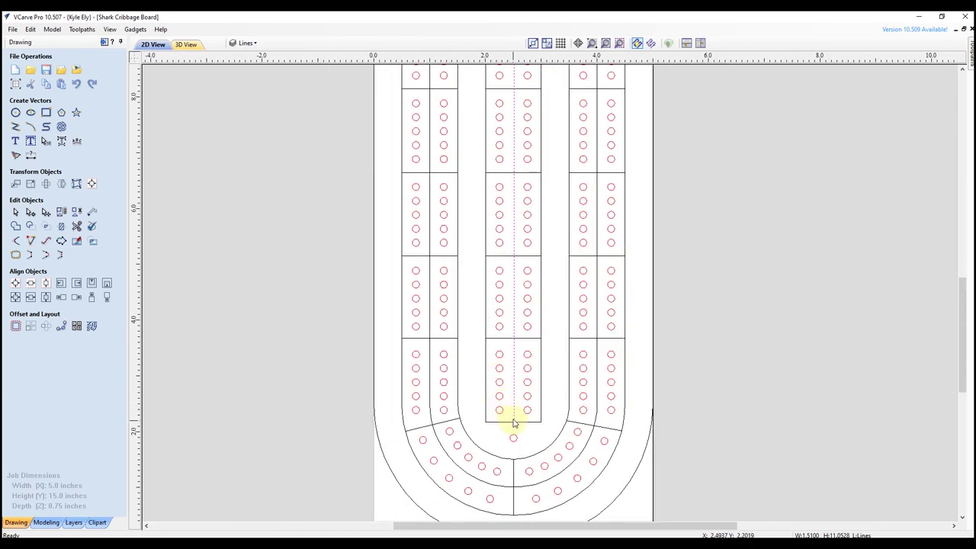
scroll(517, 423, "down", 2)
scroll(521, 195, "up", 2)
scroll(508, 251, "up", 4)
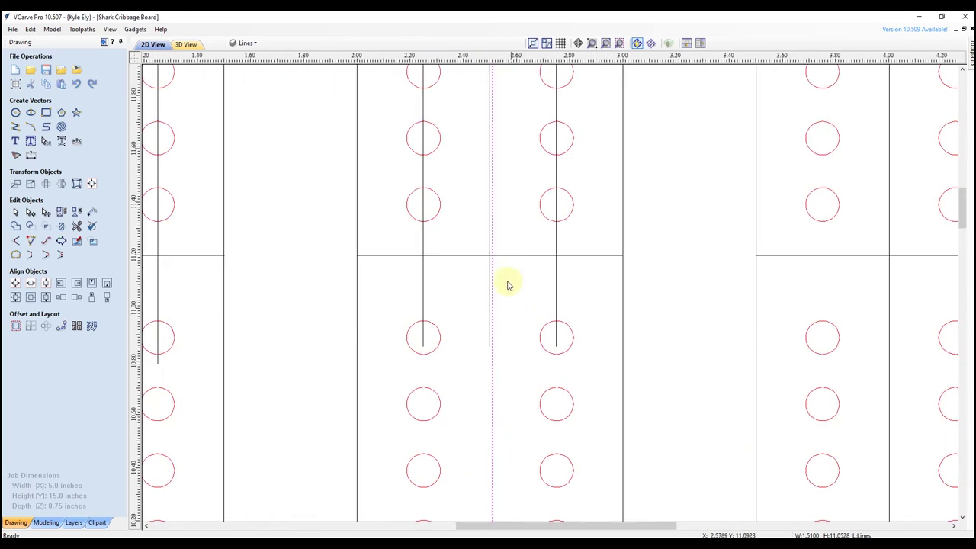
scroll(492, 281, "up", 2)
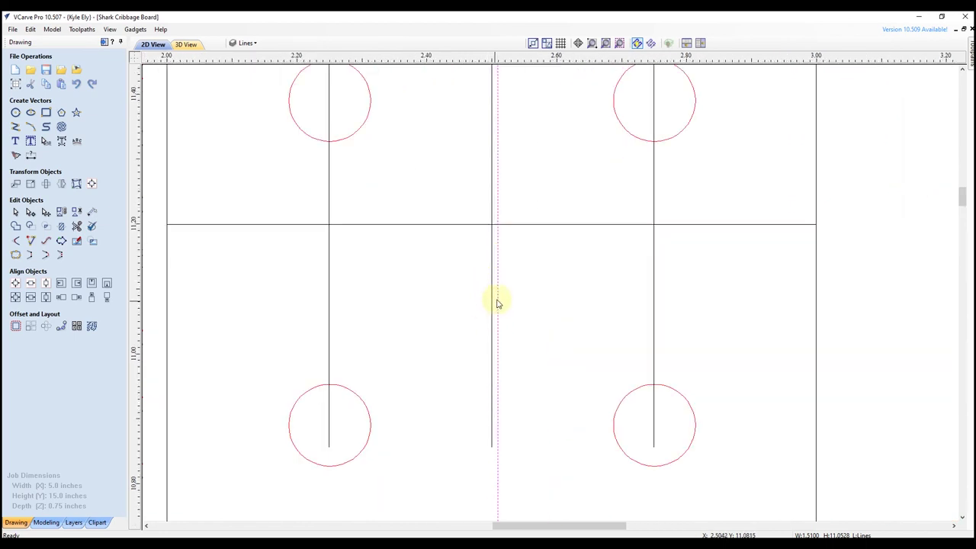
scroll(499, 320, "down", 5)
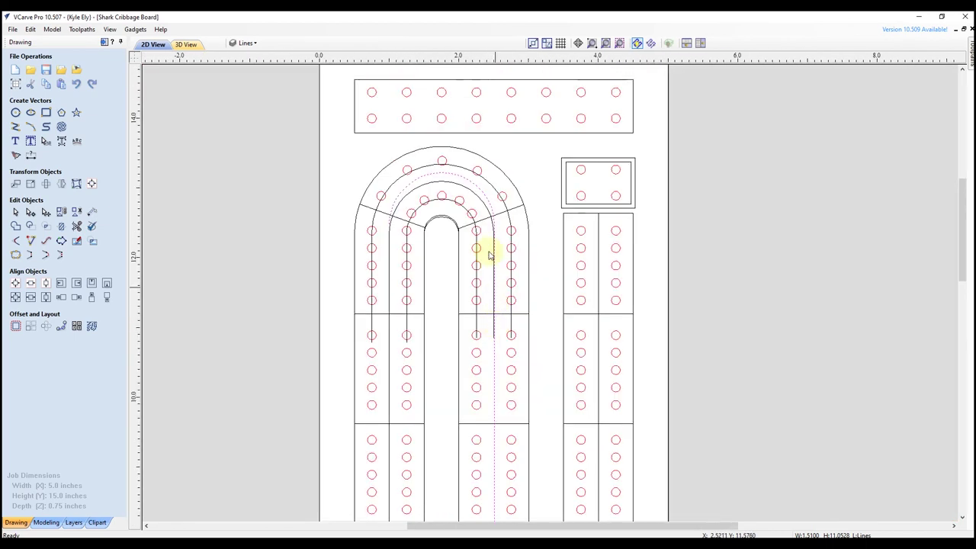
scroll(483, 229, "up", 2)
key("Delete")
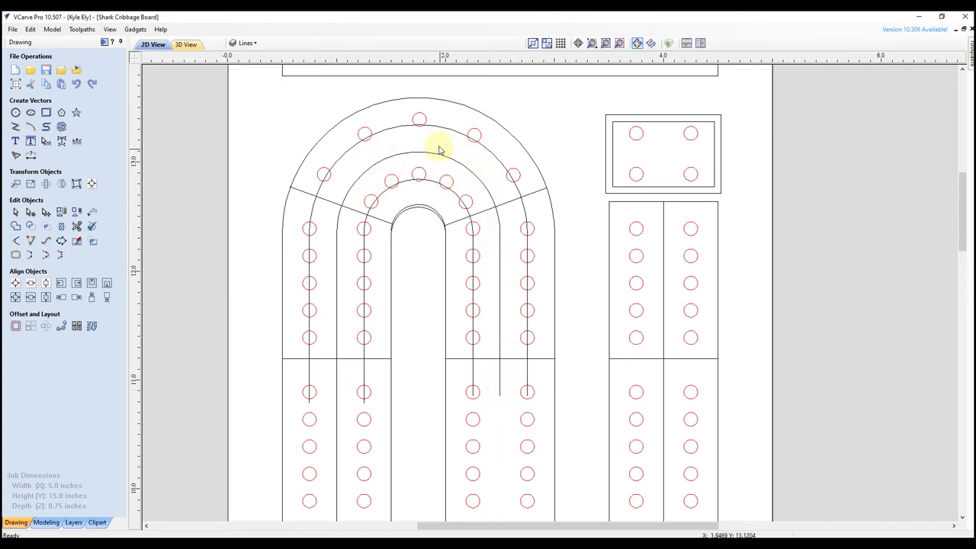
scroll(409, 219, "up", 2)
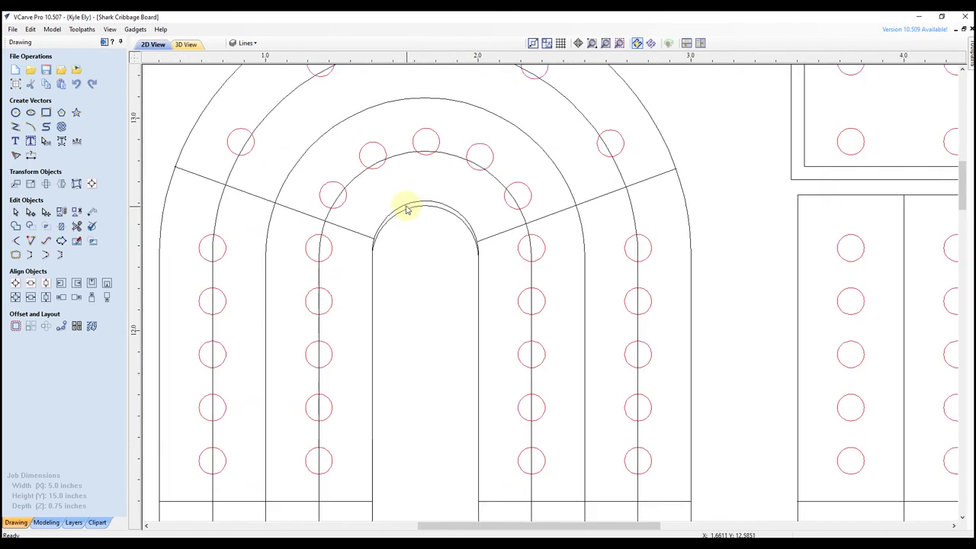
Examine the overlapping old and new inner arch vectors and how far each extends down the straight lanes
left_click(411, 204)
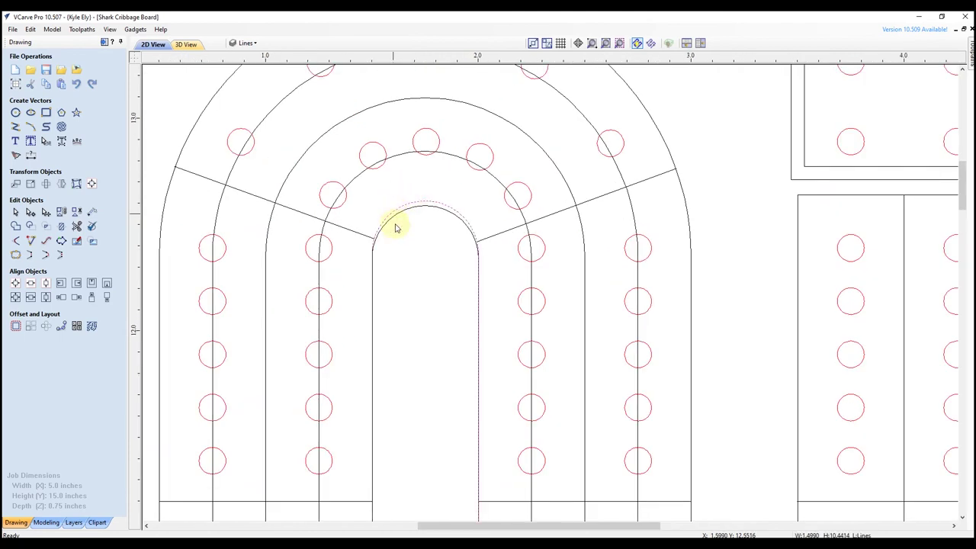
scroll(410, 204, "down", 5)
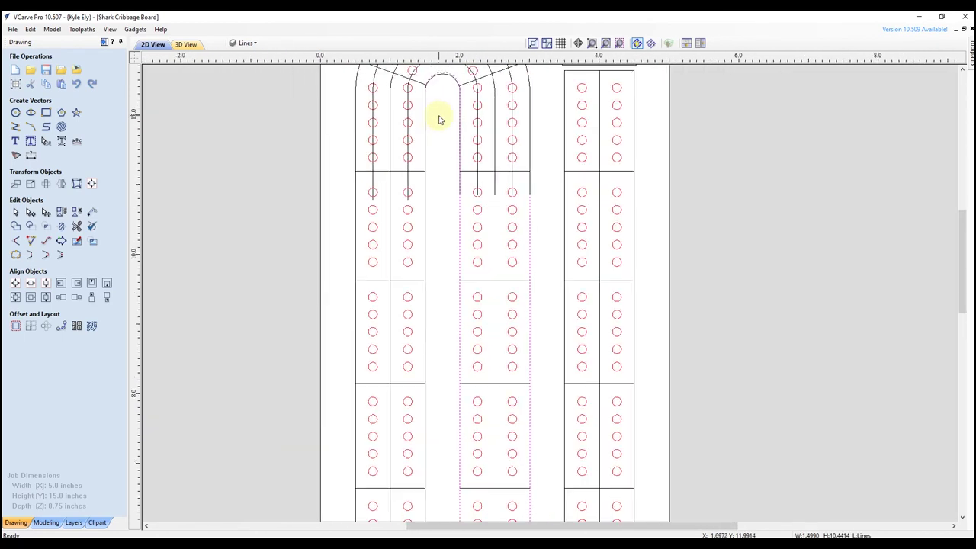
scroll(452, 193, "up", 1)
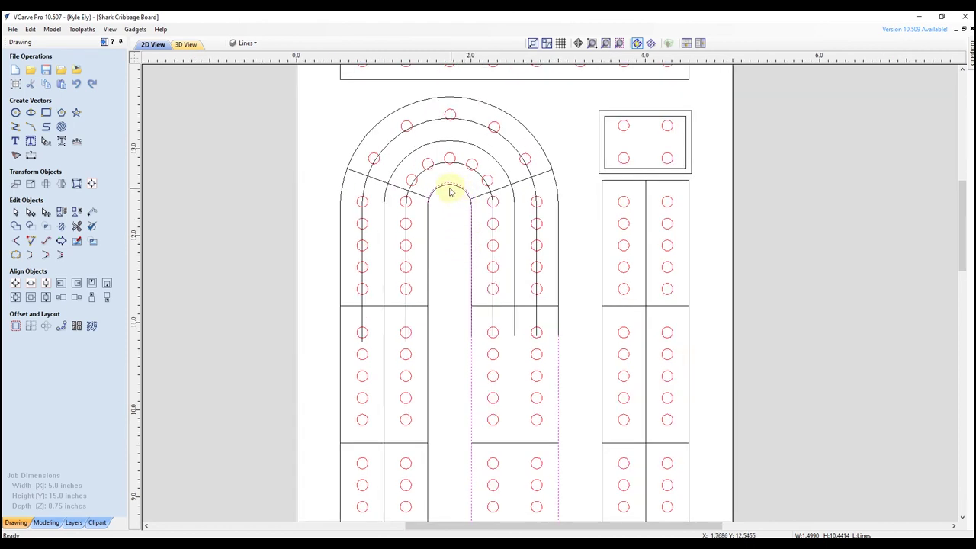
left_click(448, 188)
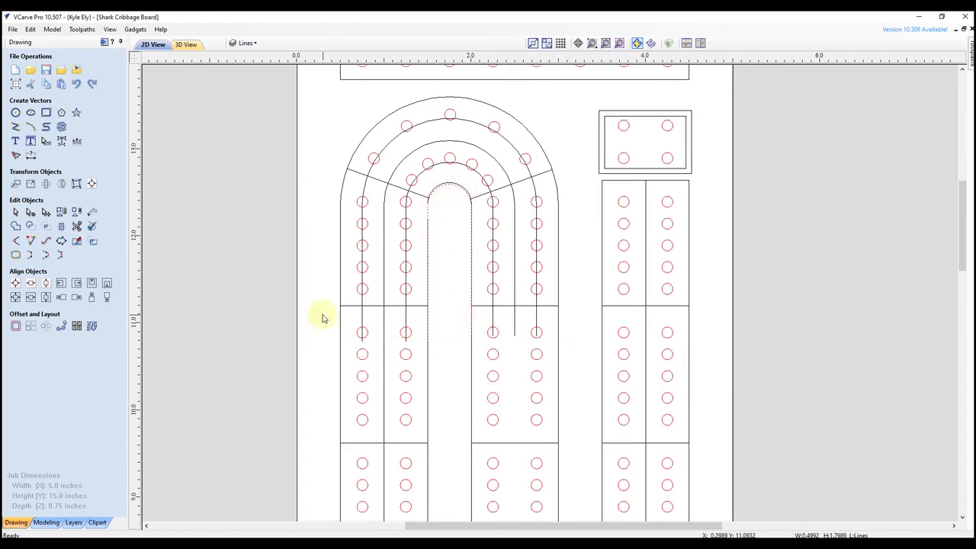
left_click(448, 187)
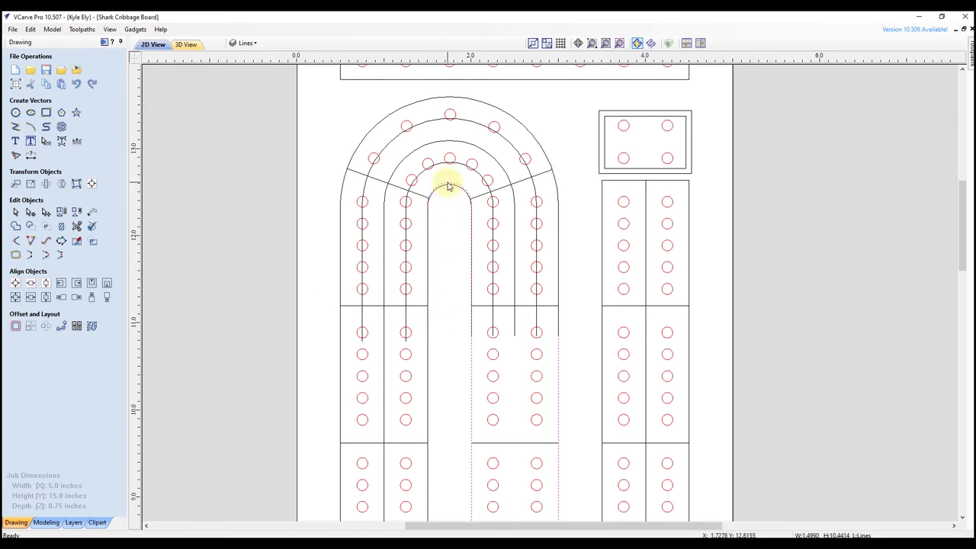
scroll(467, 174, "down", 5)
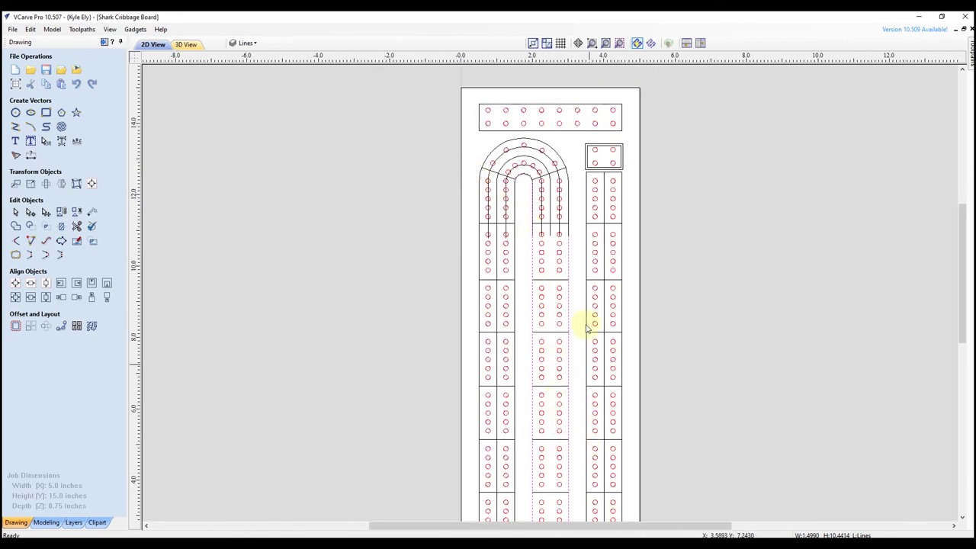
scroll(580, 229, "up", 2)
scroll(529, 370, "down", 2)
scroll(555, 275, "up", 4)
scroll(530, 233, "up", 8)
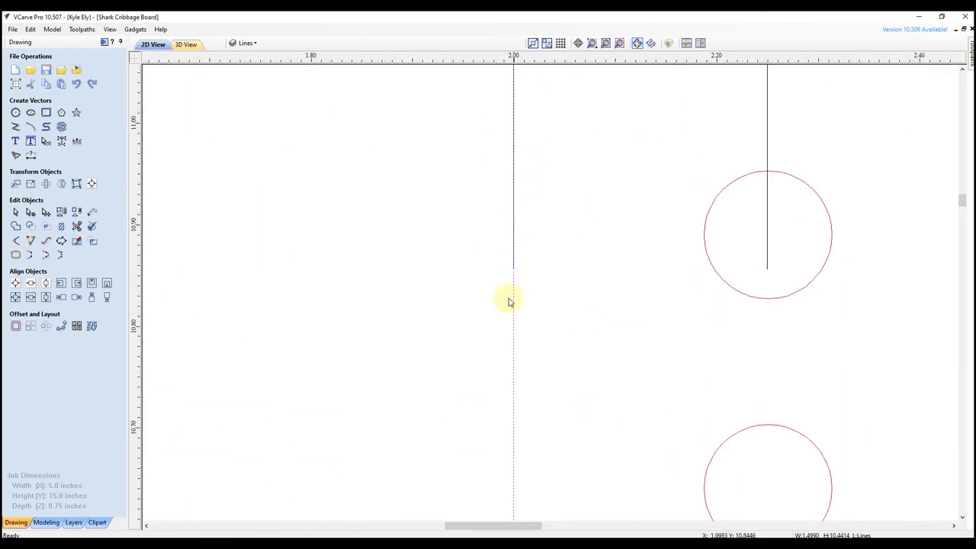
Cut the old inner divider on the right straight side below the first crossbar, delete its upper arch portion, and exit node editing
scroll(508, 305, "down", 2)
scroll(505, 311, "down", 2)
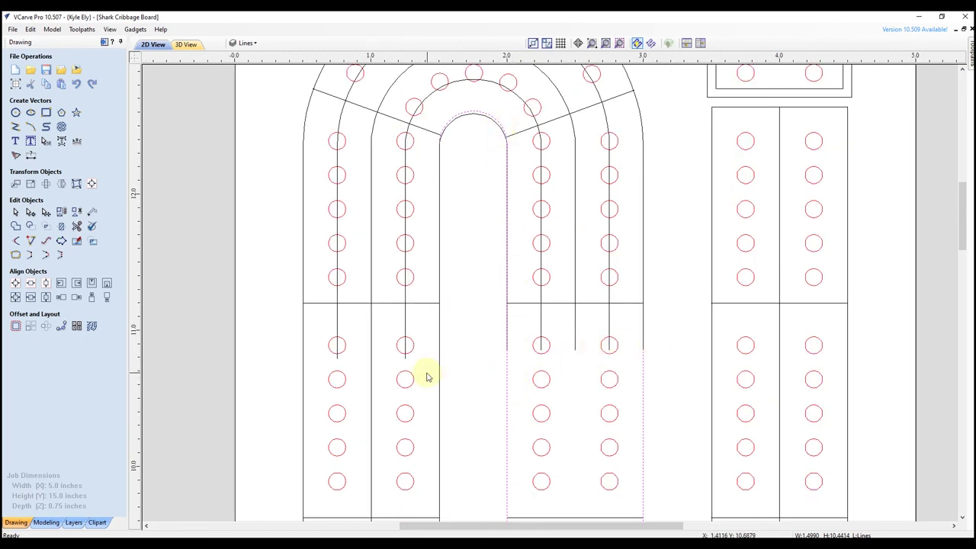
double_click(507, 381)
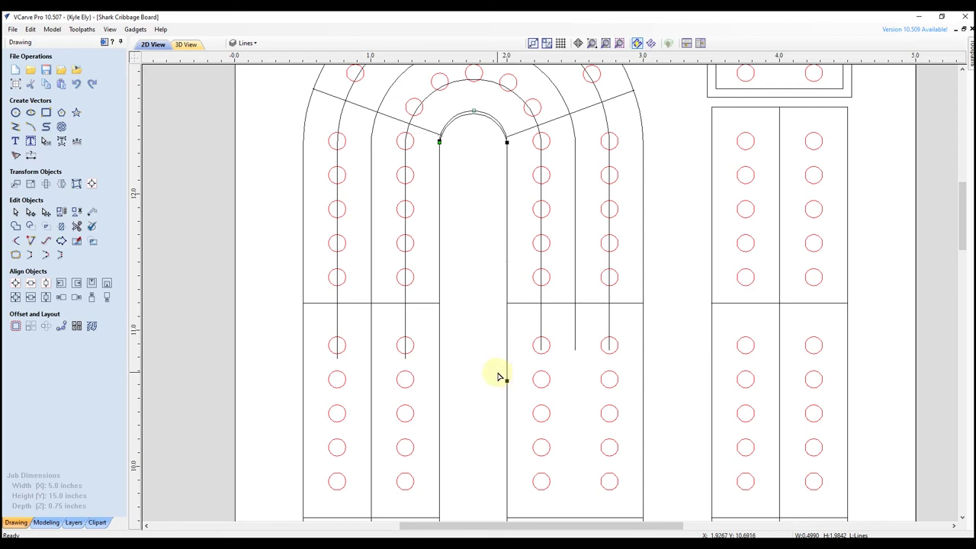
key("n")
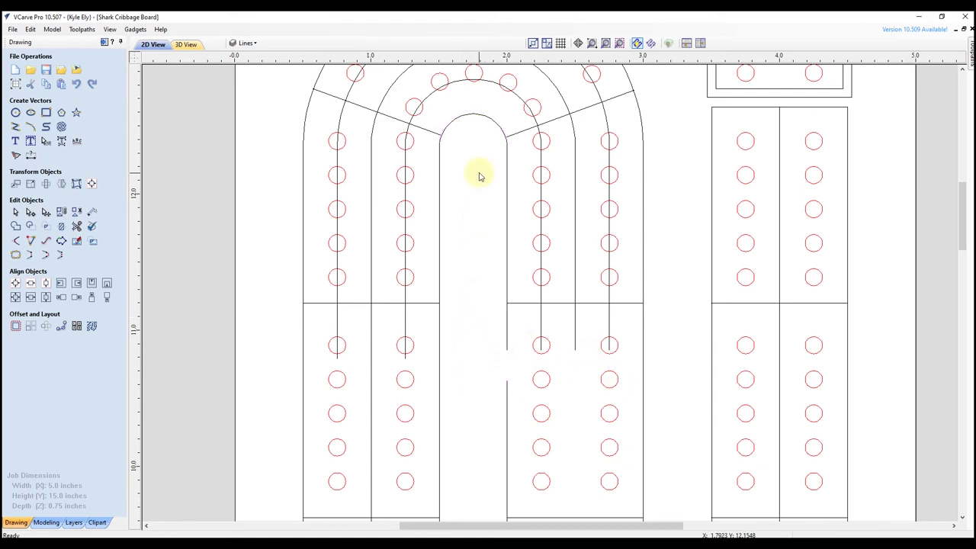
Draw a straight line between the centres of the lowest outer and inner arch holes on both sides of the arch
mouse_move(477, 164)
middle_mouse_down()
mouse_move(473, 290)
mouse_move(462, 310)
middle_mouse_up()
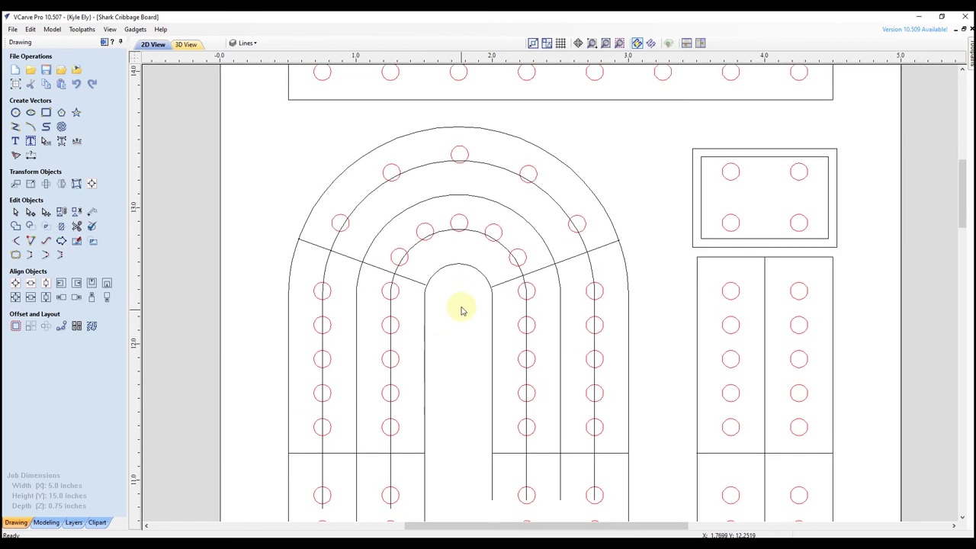
left_click(16, 127)
scroll(343, 222, "up", 2)
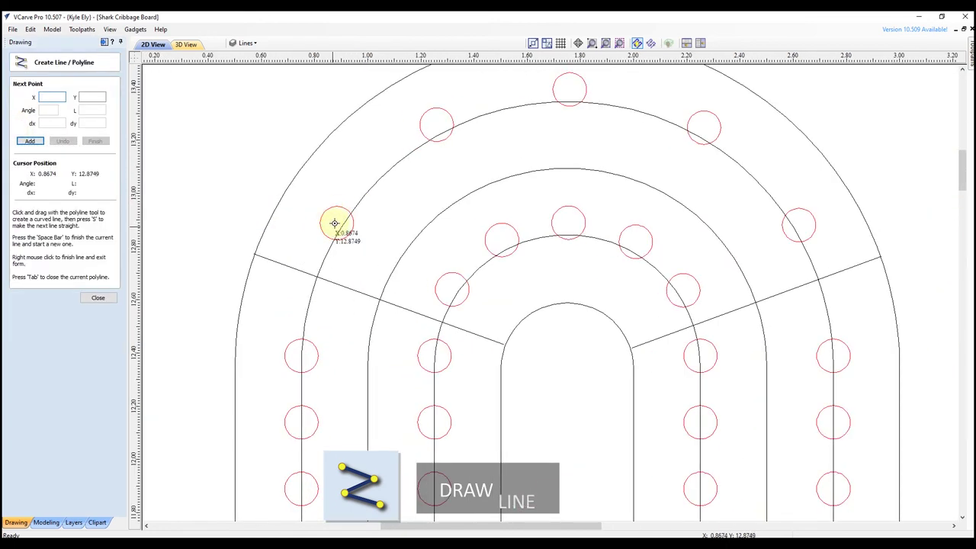
left_click(338, 221)
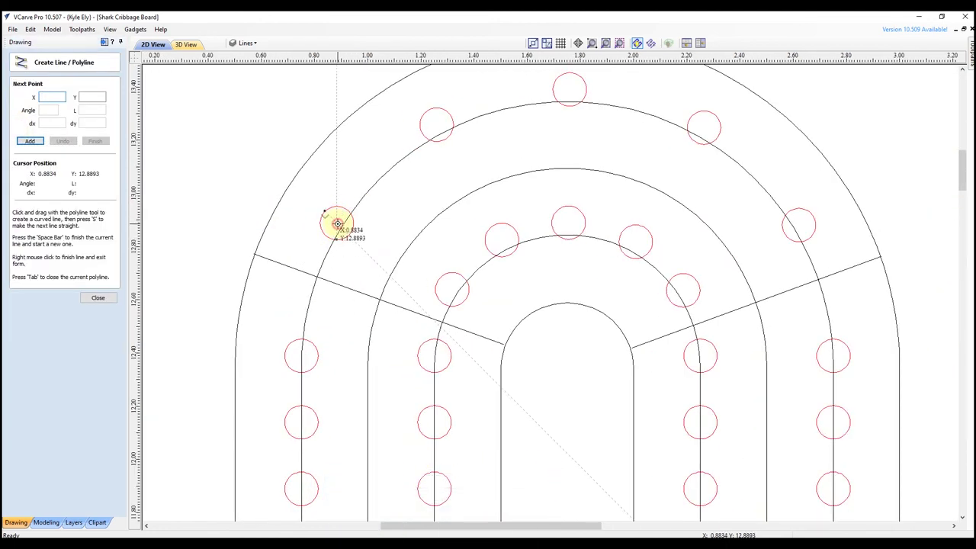
left_click(454, 290)
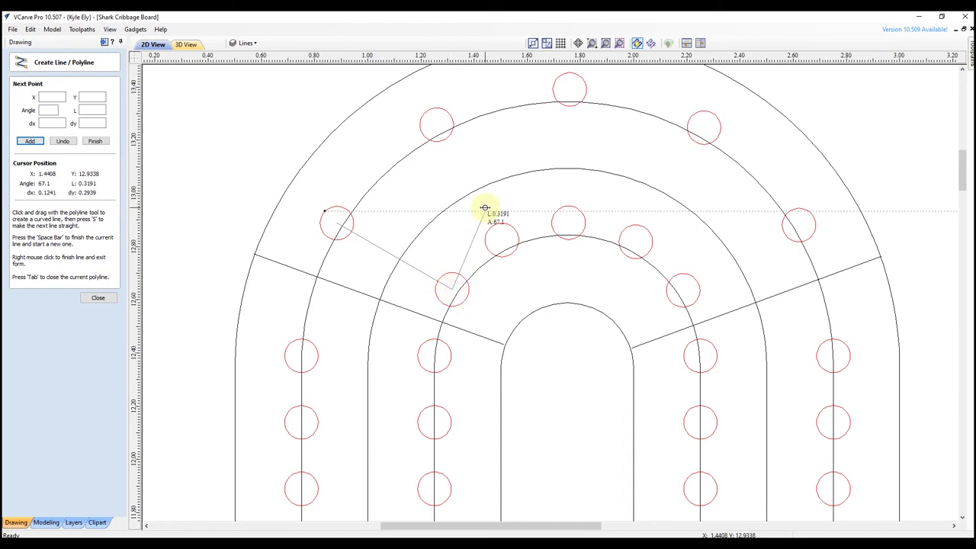
key("space")
left_click(683, 289)
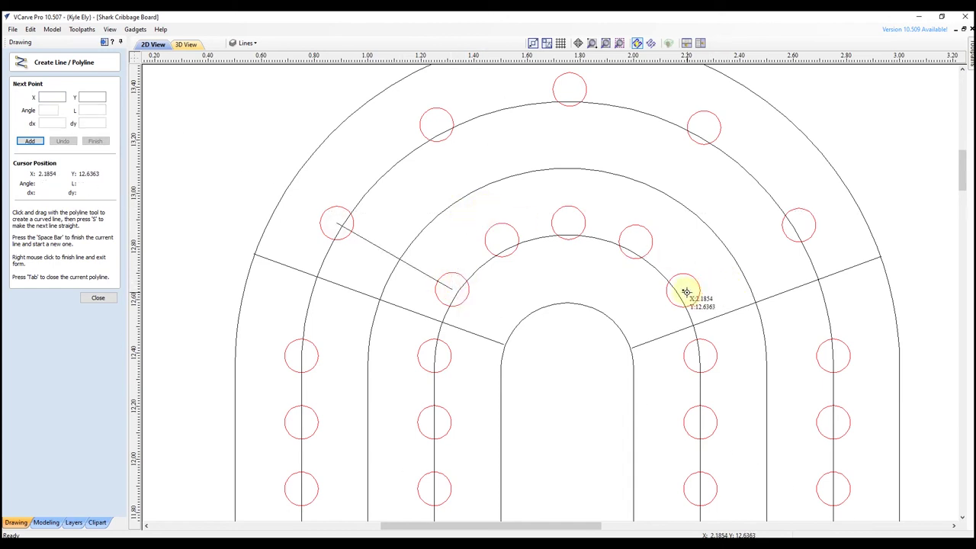
left_click(798, 226)
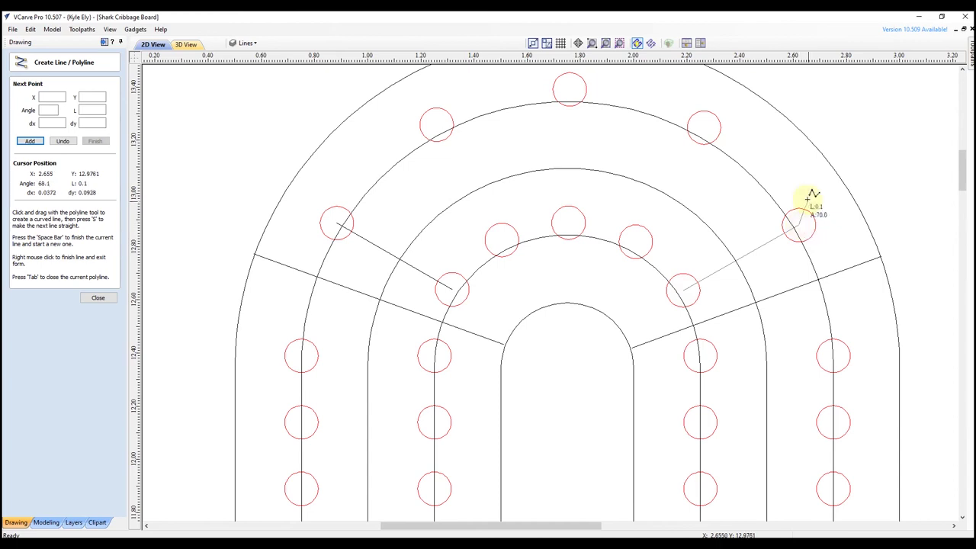
right_click(812, 172)
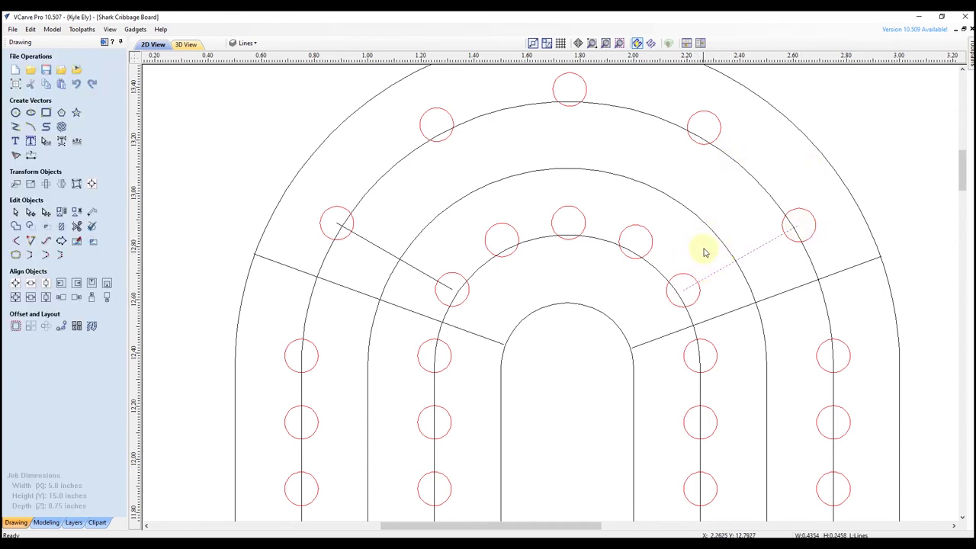
Extend the inner end of both diagonal guide lines past the inner arch holes toward the centre, and exit node editing
double_click(709, 273)
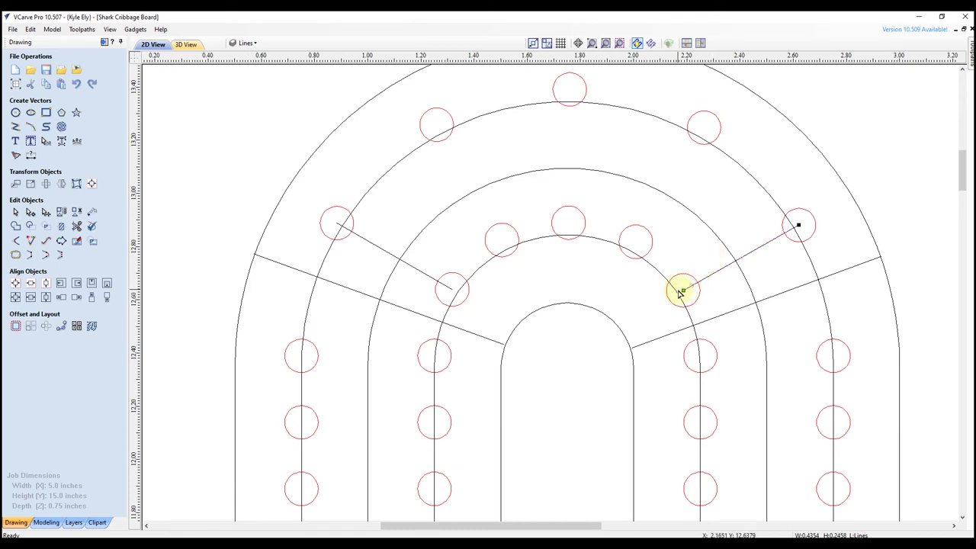
left_click_drag(683, 289, 646, 309)
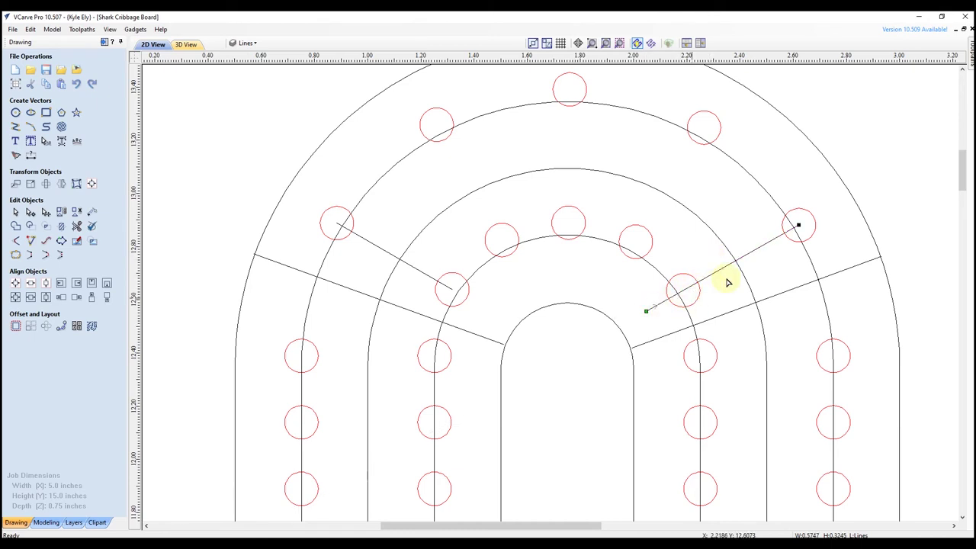
double_click(421, 270)
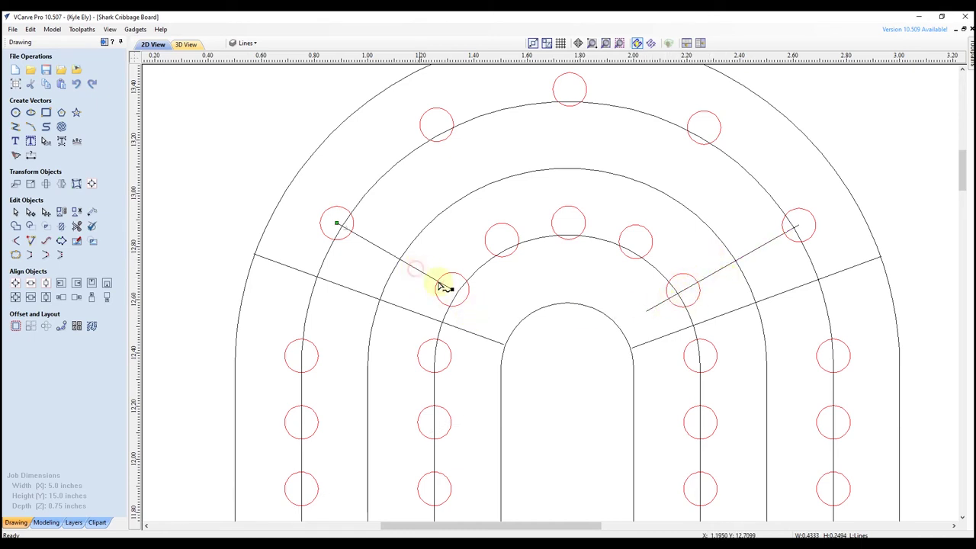
left_click_drag(453, 289, 473, 300)
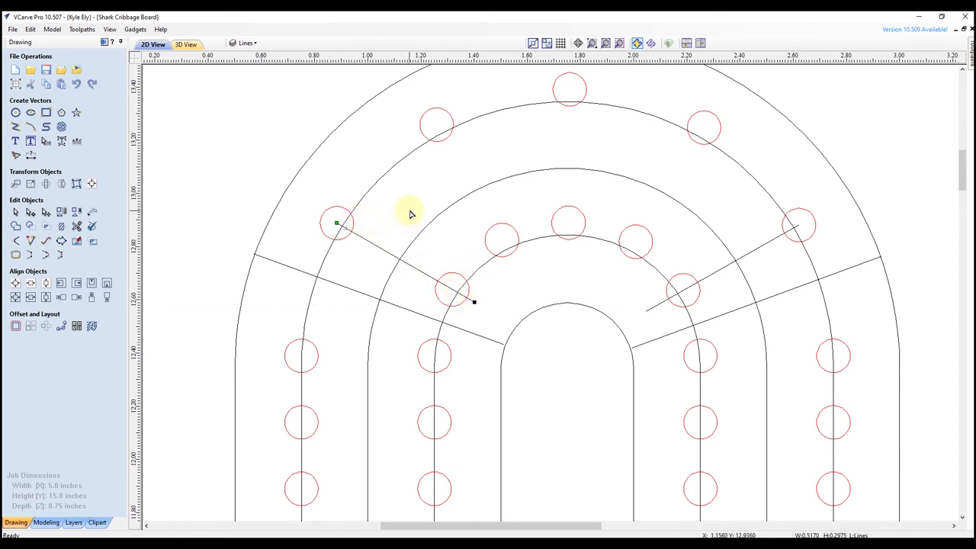
key("n")
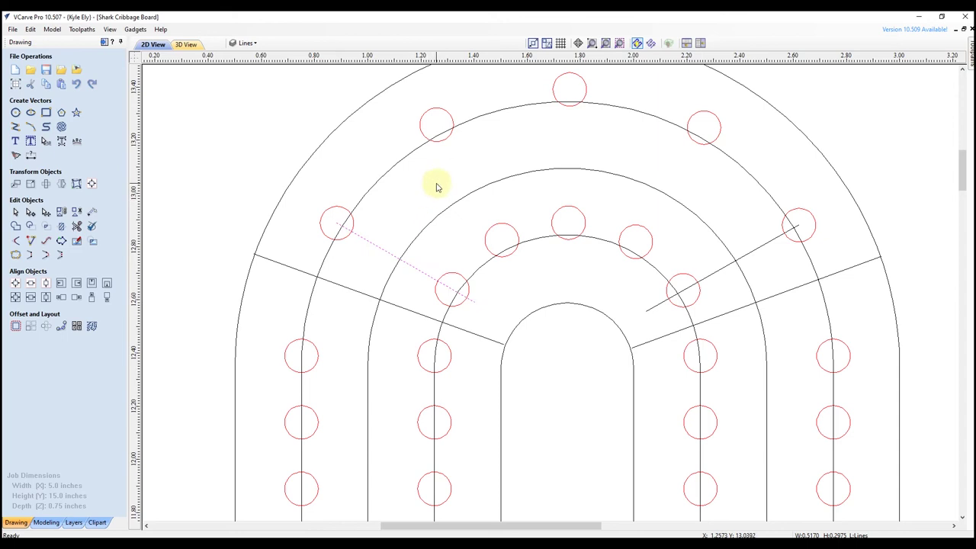
Trim both hole-centre arcs just below the diagonal guide lines, inside the end holes on each side of the arch
left_click(77, 226)
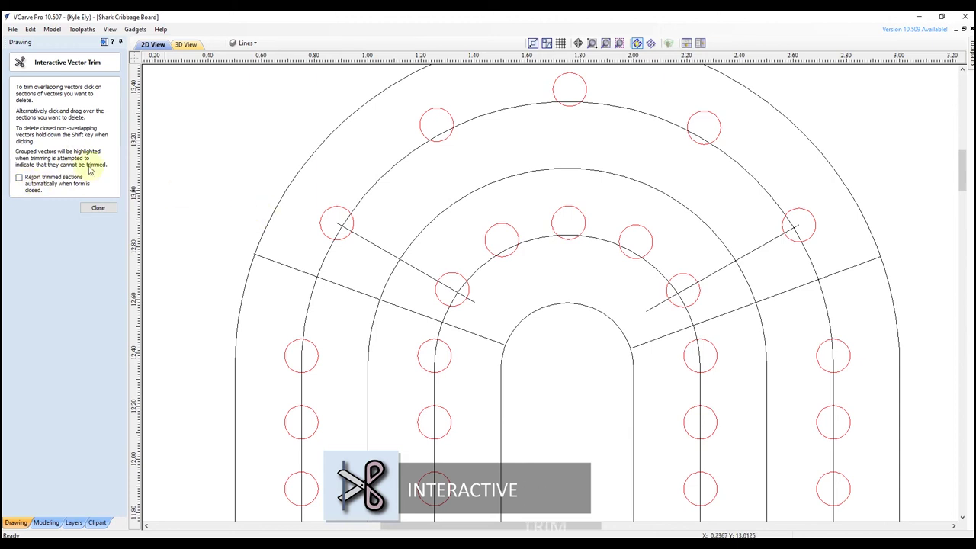
scroll(347, 229, "up", 3)
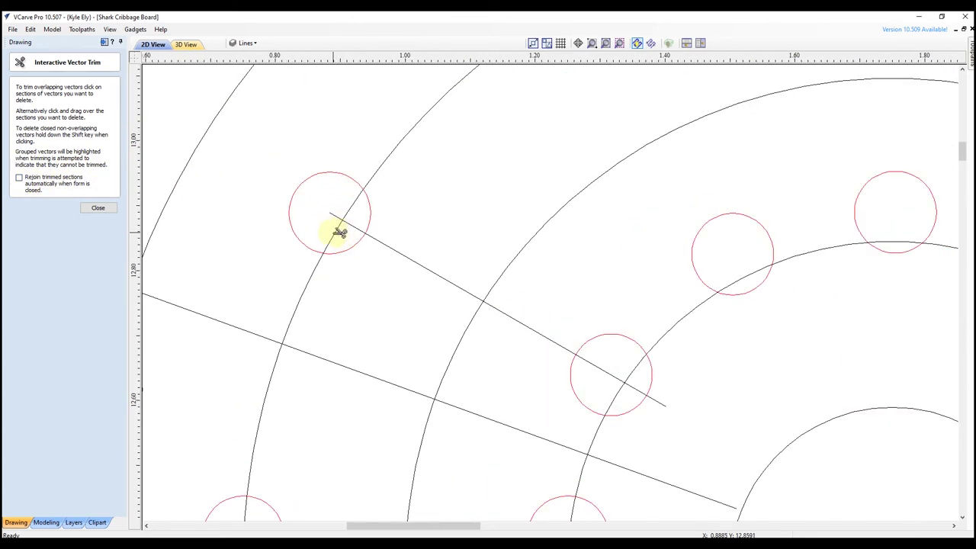
left_click(623, 396)
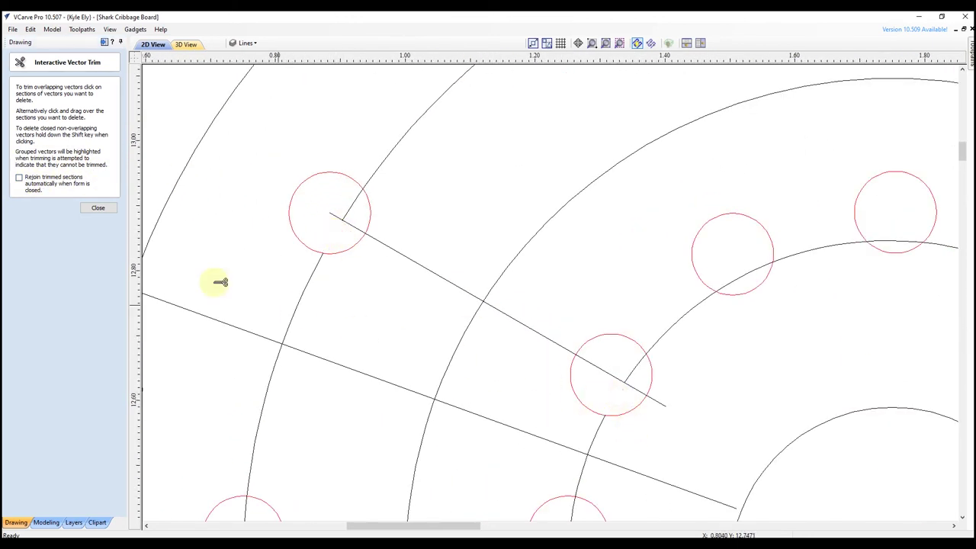
scroll(229, 280, "down", 5)
scroll(479, 290, "up", 3)
left_click(500, 350)
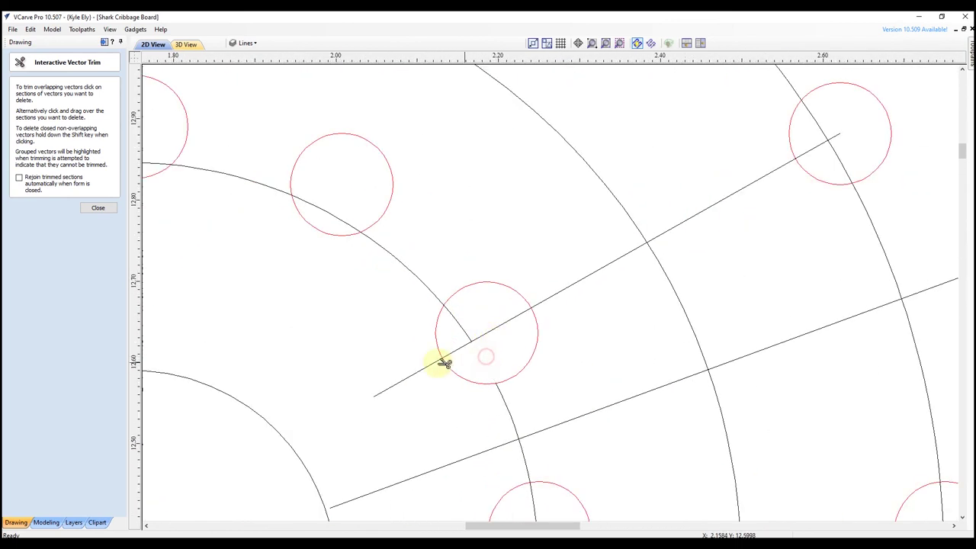
scroll(442, 361, "down", 2)
scroll(710, 244, "up", 2)
left_click(696, 231)
scroll(730, 224, "down", 3)
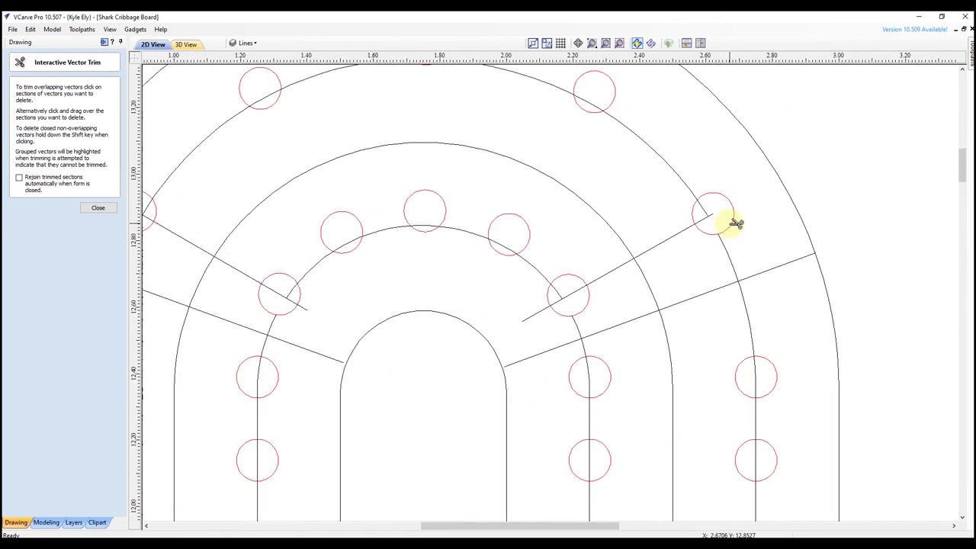
left_click(97, 208)
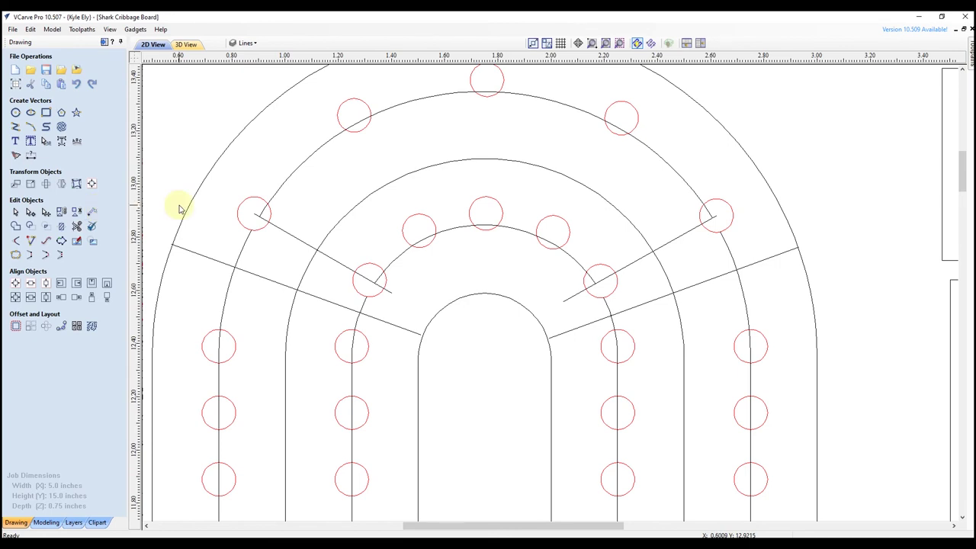
Delete the four lower hole-centre lane segments and the two diagonal guide lines, keeping only the two upper arcs
left_click(246, 244)
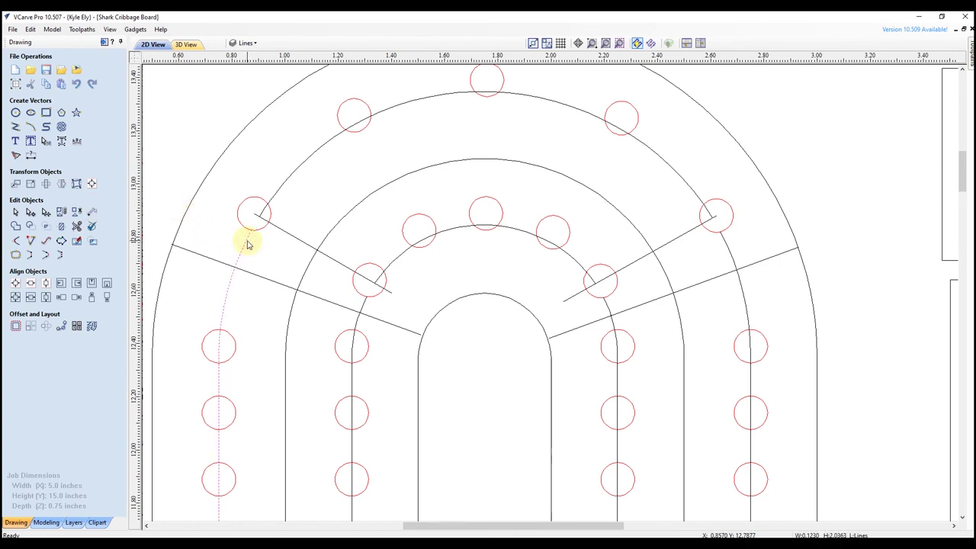
left_click(363, 306, "shift")
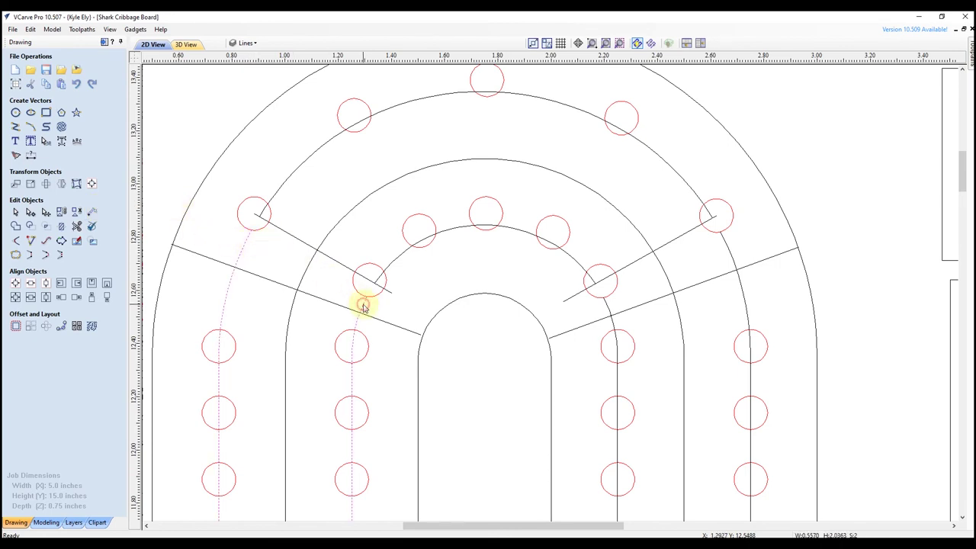
left_click(331, 260, "shift")
left_click(636, 260, "shift")
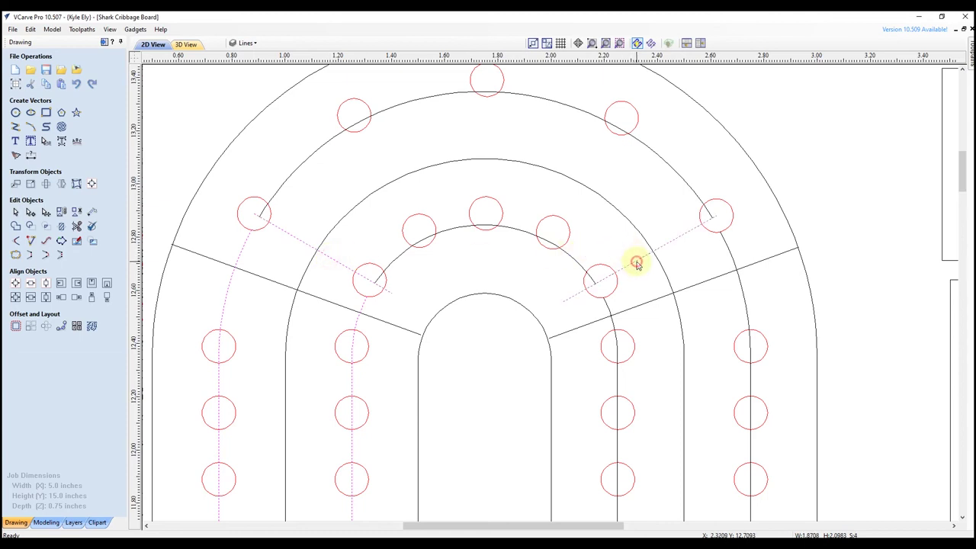
left_click(611, 318, "shift")
left_click(729, 254, "shift")
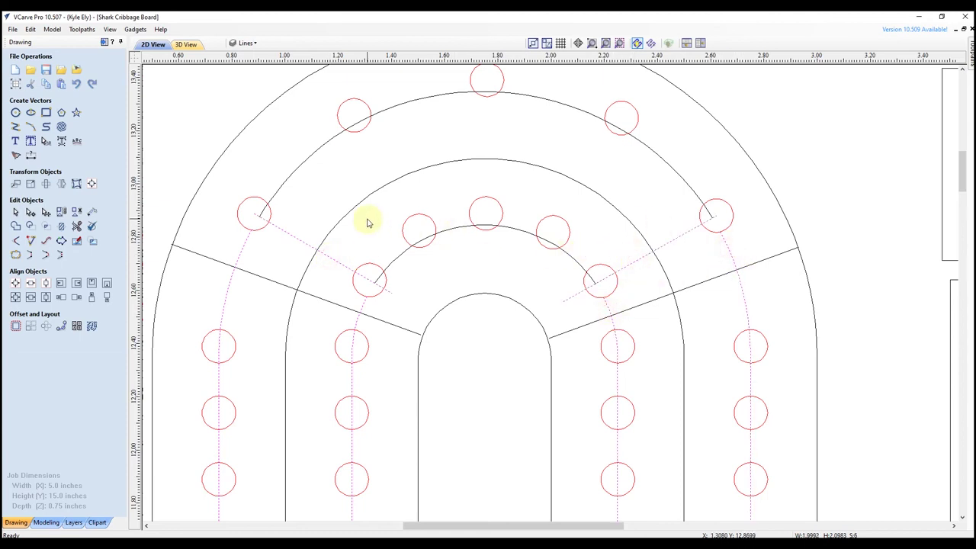
key("Delete")
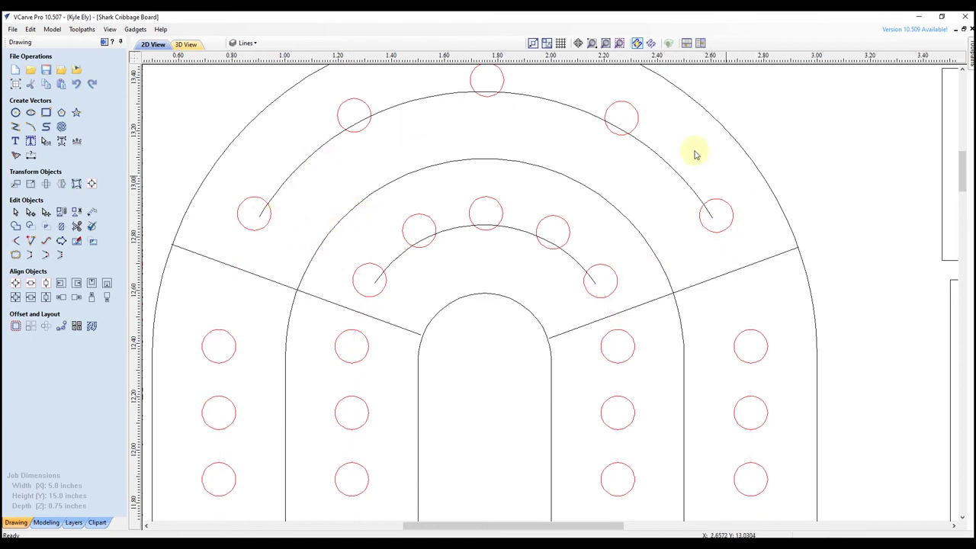
Copy the lower-left outer arch hole along the outer hole-centre arc with 5 copies on the Holes layer, using Copy Along Vectors
left_click(248, 203)
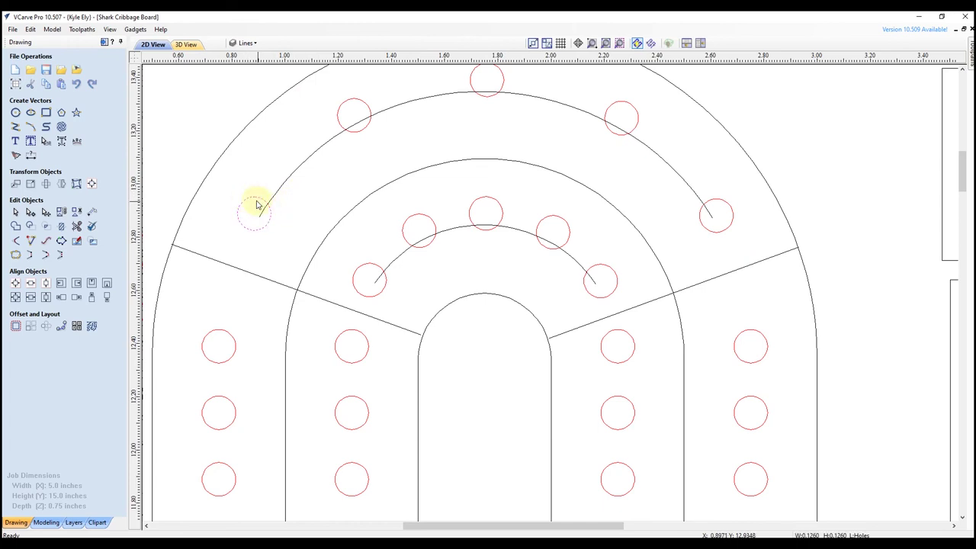
left_click(281, 188, "shift")
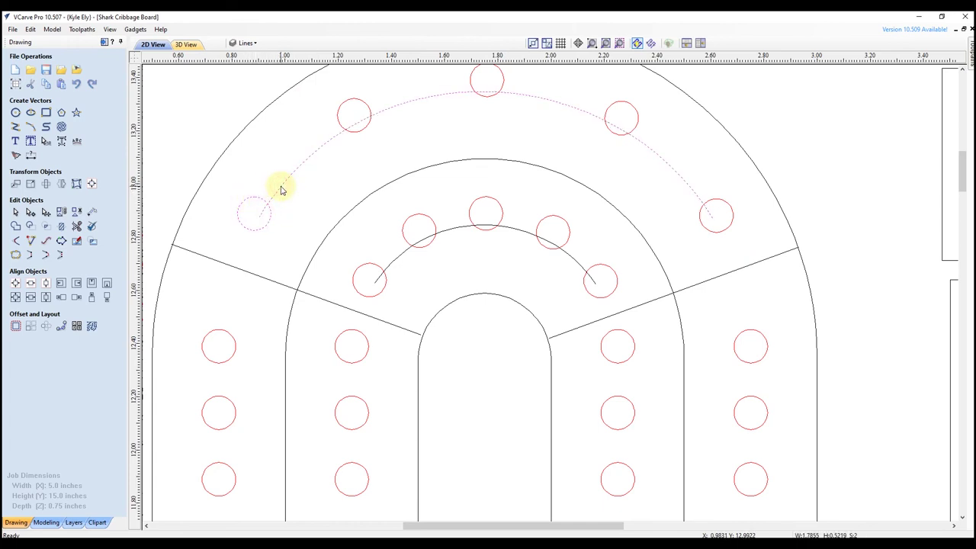
left_click(61, 328)
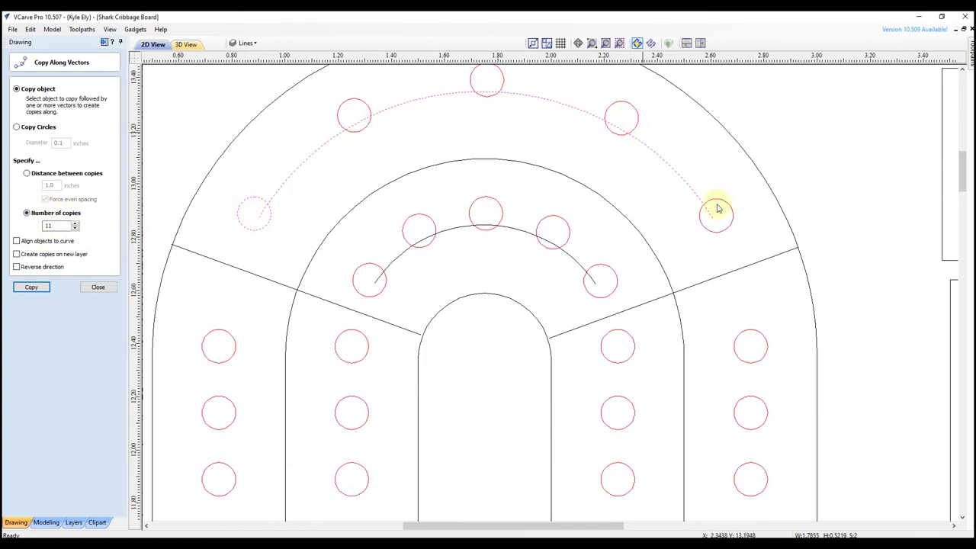
left_click_drag(60, 226, 32, 229)
left_click(254, 44)
left_click(279, 70)
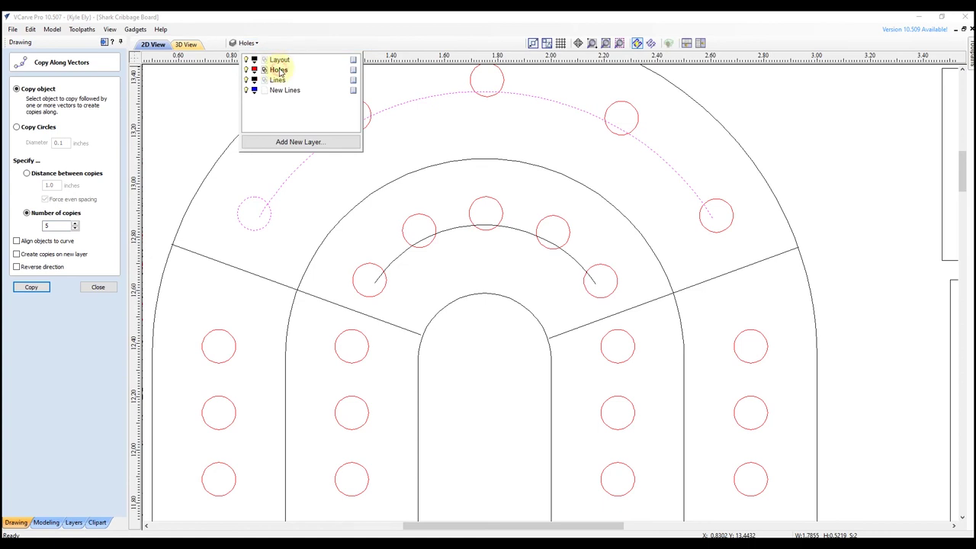
left_click(36, 292)
left_click(36, 292)
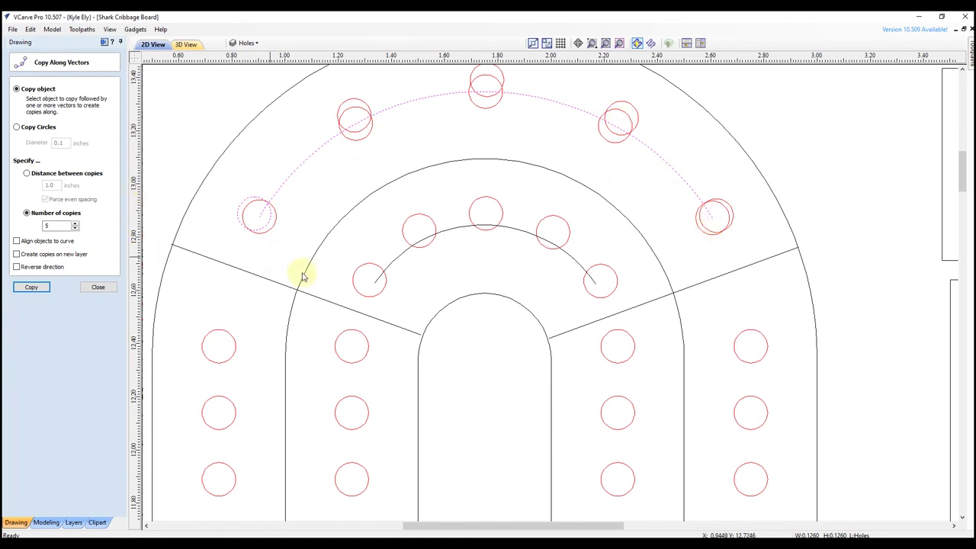
Copy the lower-left inner arch hole along the inner hole-centre arc with 5 copies, and finish Copy Along Vectors
left_click(363, 270)
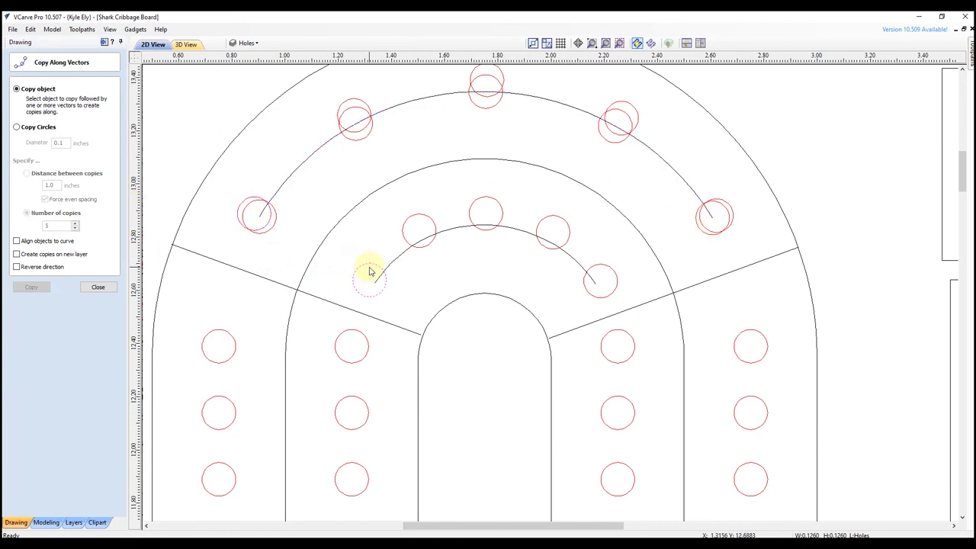
left_click(395, 262, "shift")
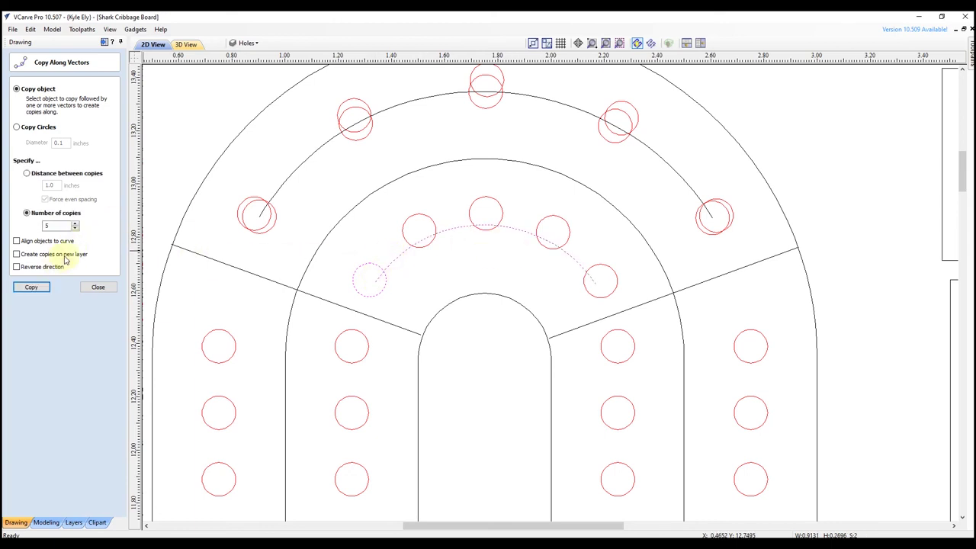
left_click(31, 288)
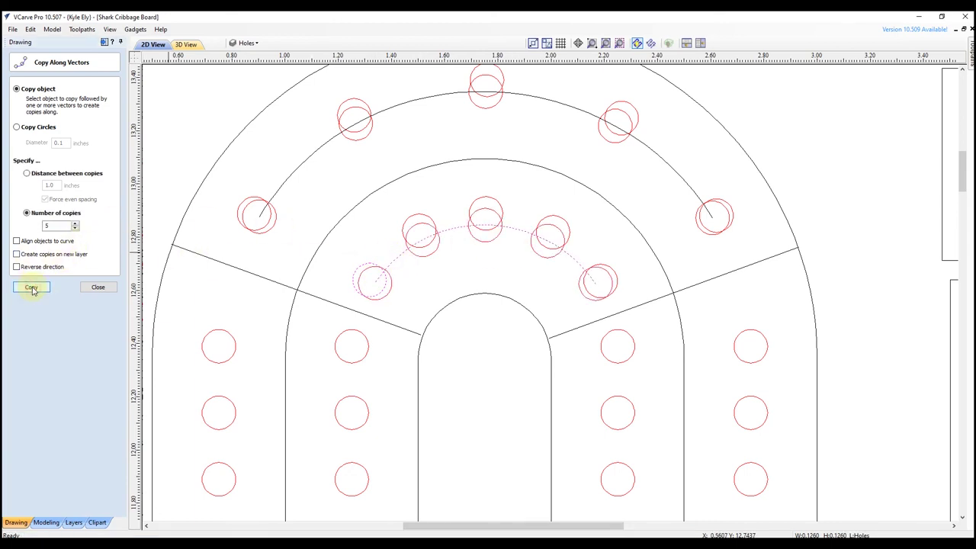
left_click(111, 290)
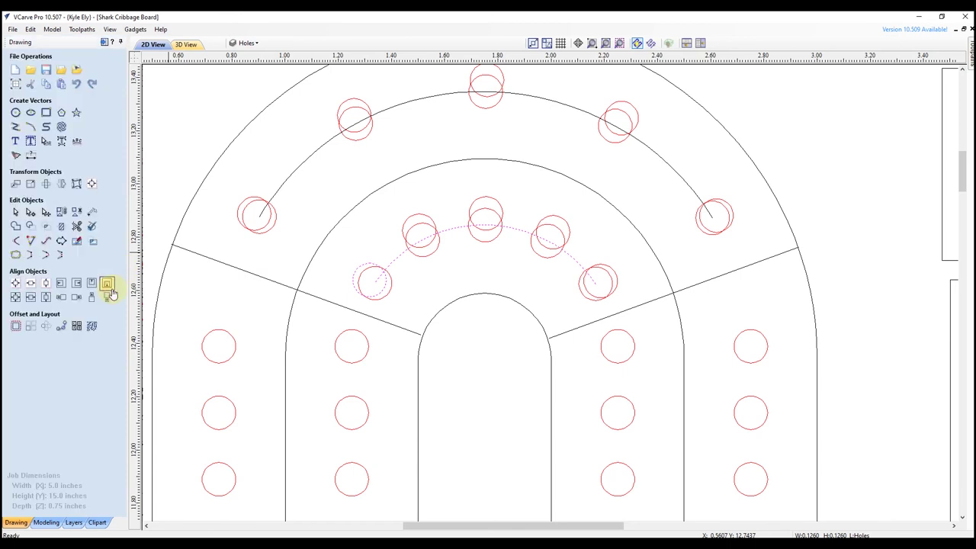
Delete the original misaligned inner and outer arch holes together with both hole-centre arcs, keeping only the new holes
left_click(421, 216)
left_click(485, 200, "shift")
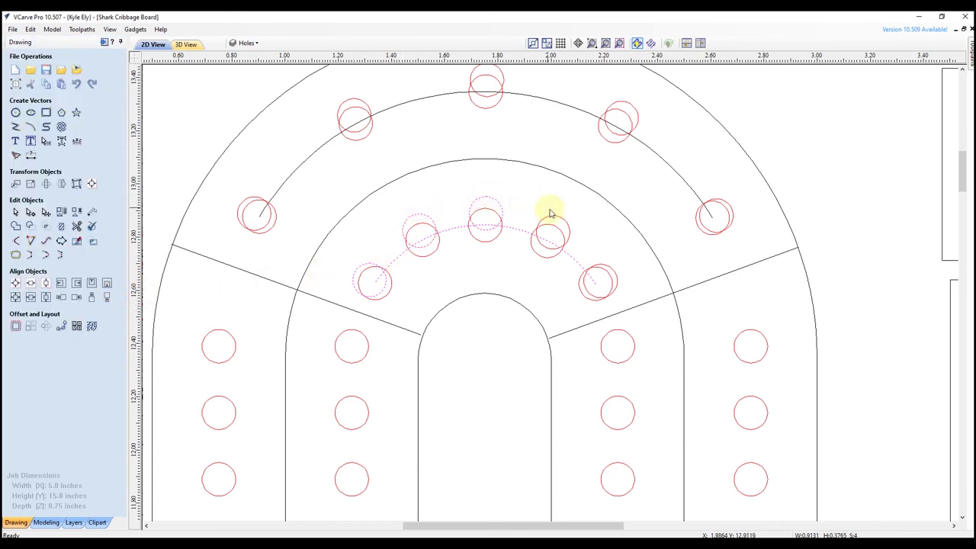
left_click(555, 216, "shift")
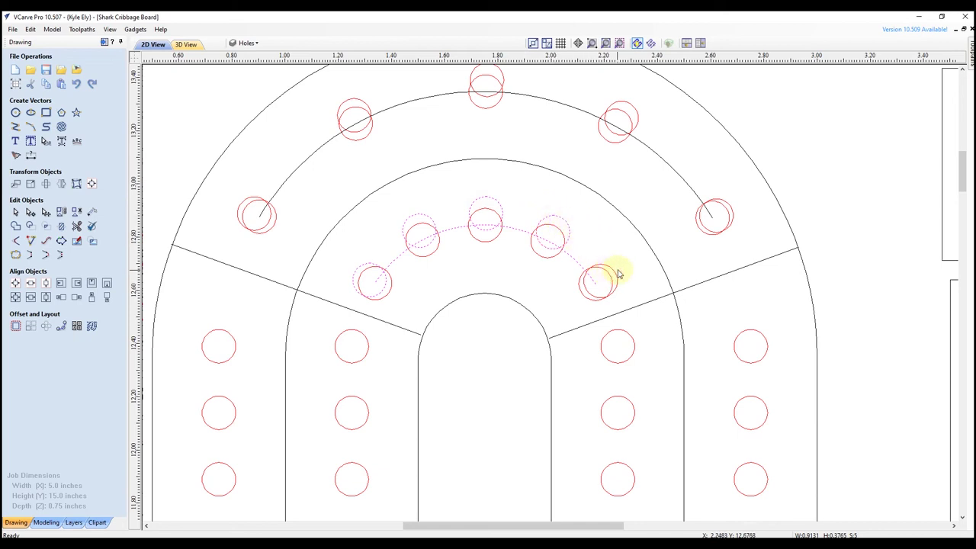
left_click(618, 277, "shift")
left_click(709, 216, "shift")
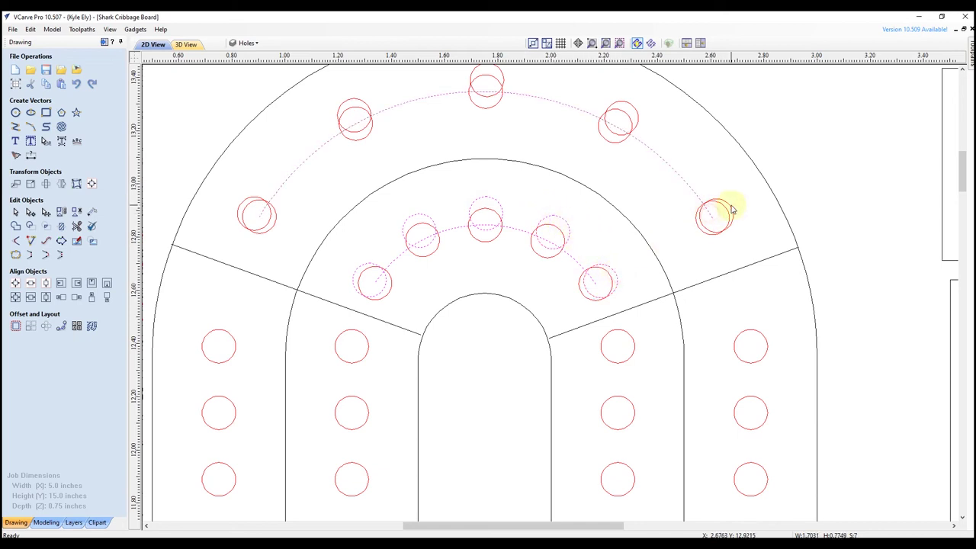
left_click(731, 208, "shift")
left_click(633, 104, "shift")
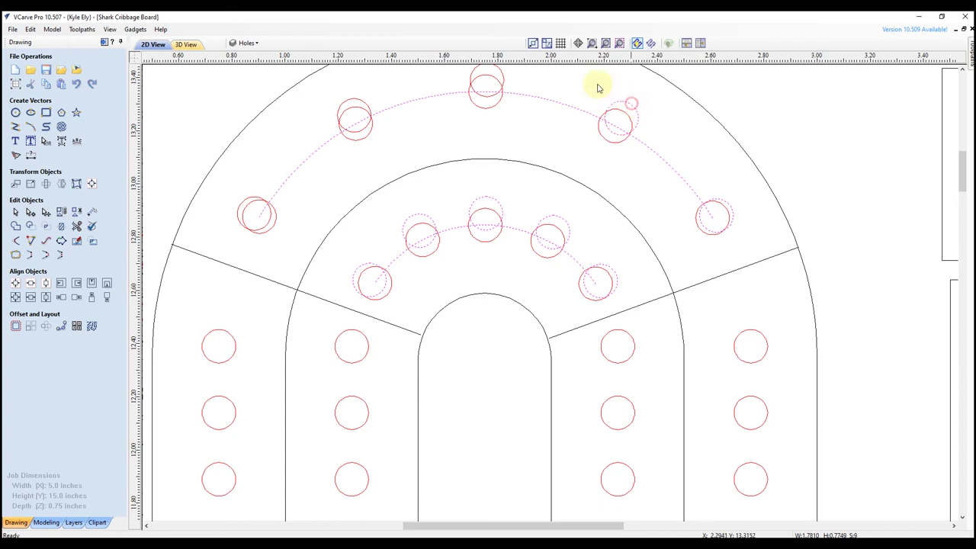
left_click(500, 74, "shift")
left_click(342, 105, "shift")
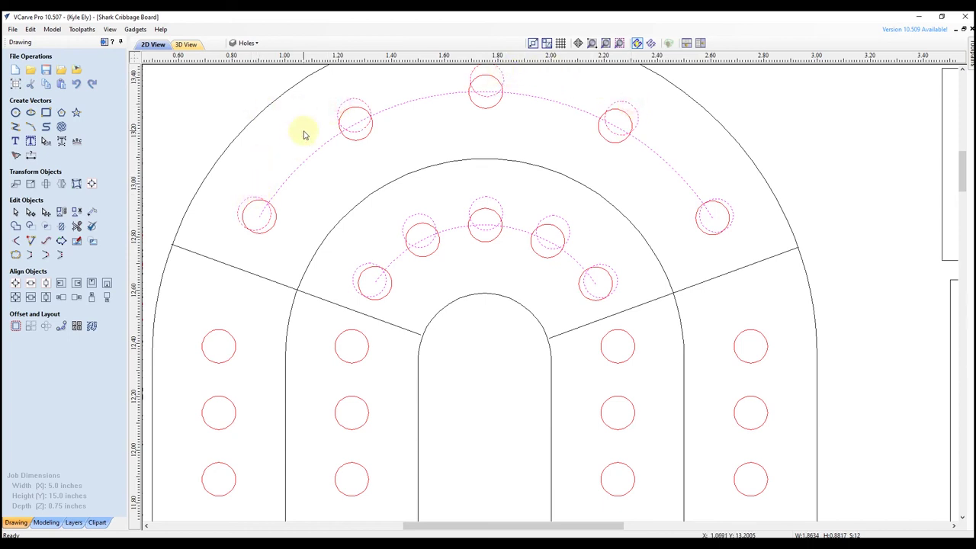
key("Delete")
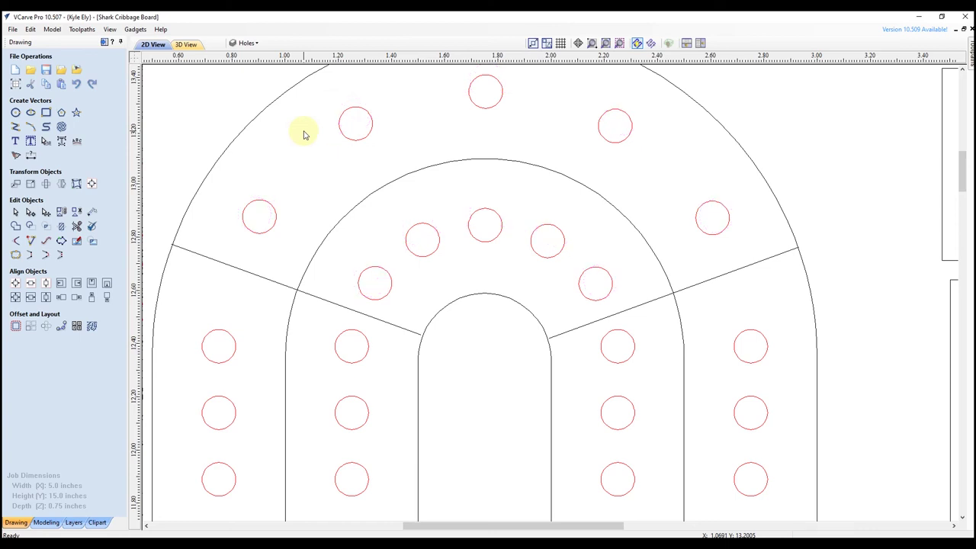
Join the inner arch line to the middle lane's inner edge below it with a straight line, closing the gap
scroll(286, 137, "down", 5)
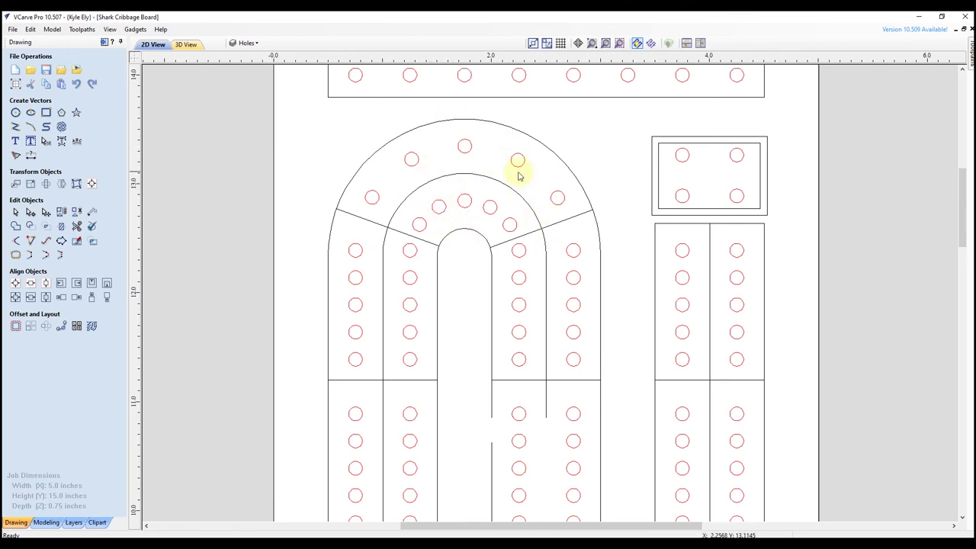
scroll(505, 290, "down", 3)
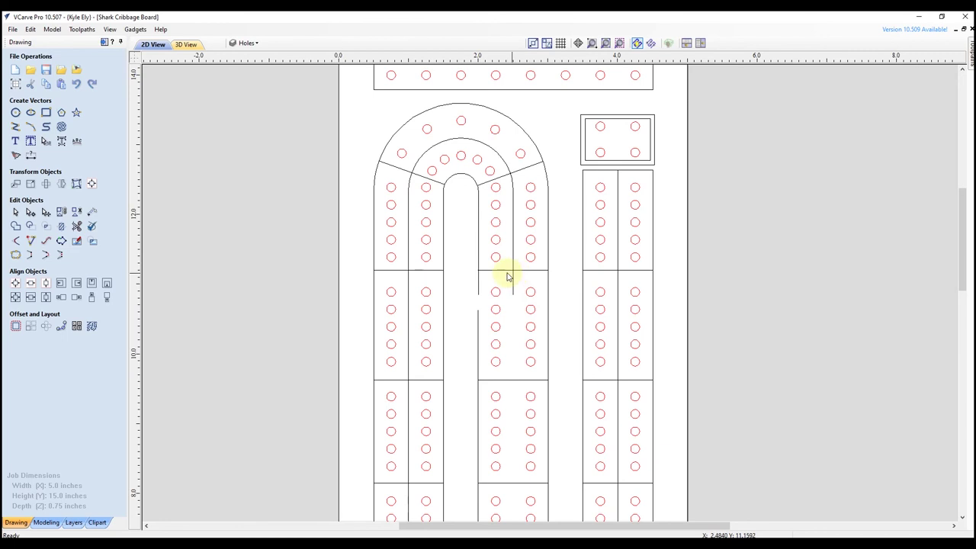
scroll(506, 276, "up", 3)
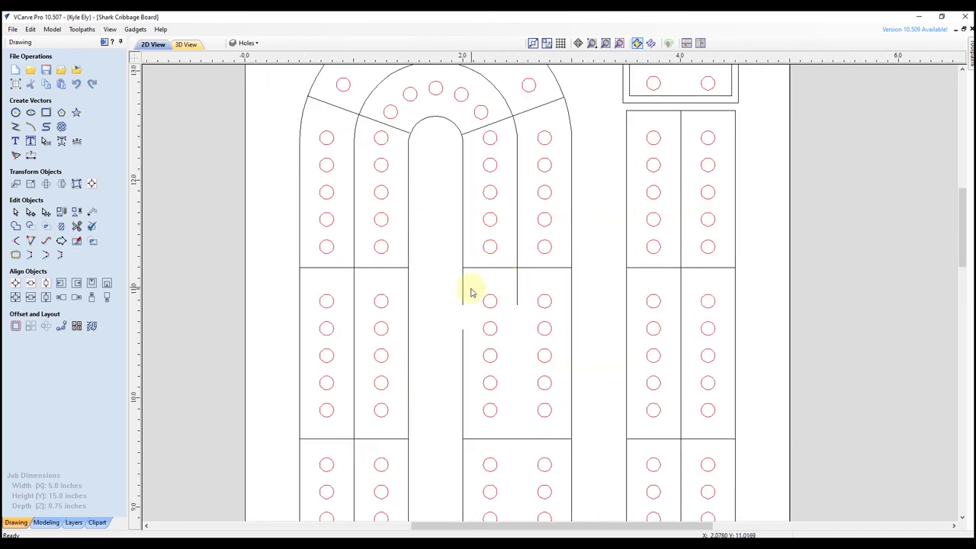
left_click(463, 294)
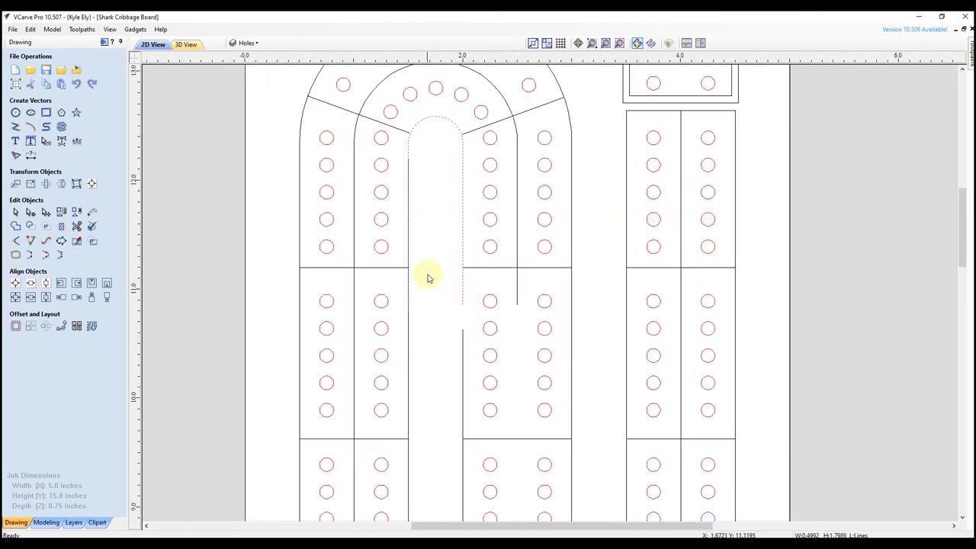
left_click(462, 340, "shift")
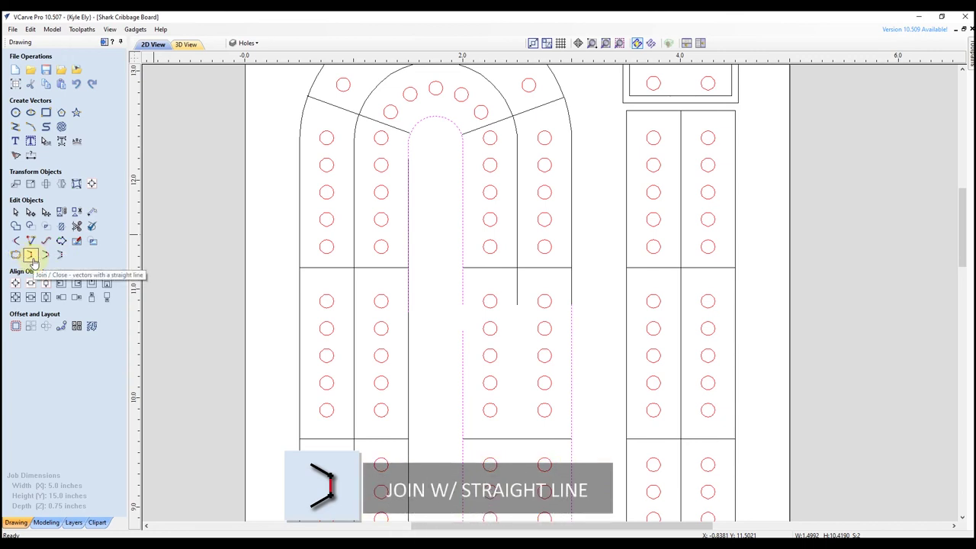
left_click(30, 255)
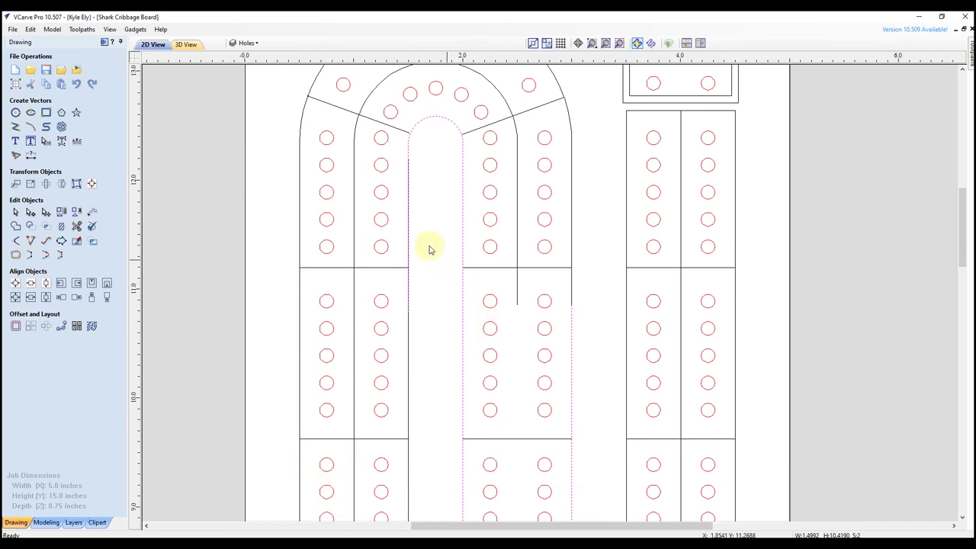
Move the overlapping upper end node of the left track's inner edge down to the end of the arch line, and exit node editing
left_click(409, 329)
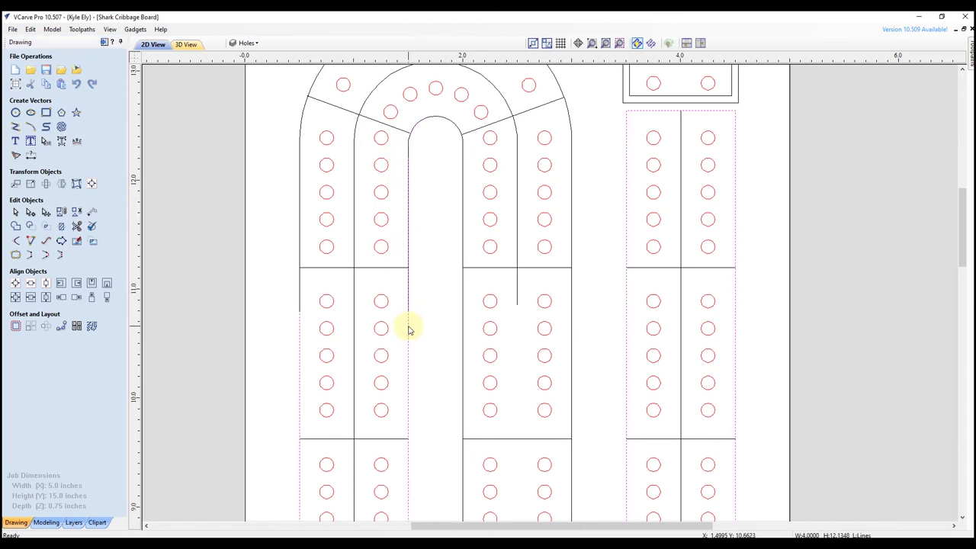
key("n")
left_click_drag(407, 157, 409, 312)
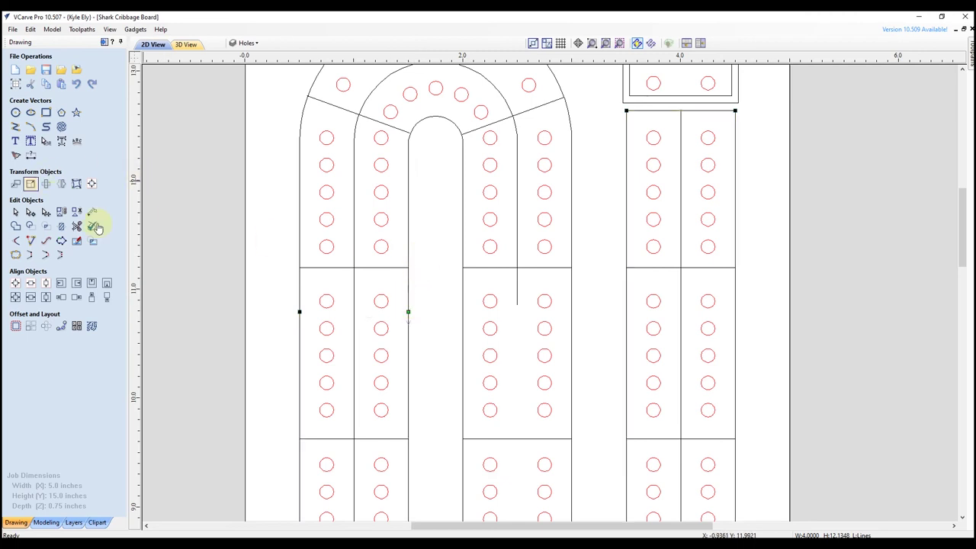
key("n")
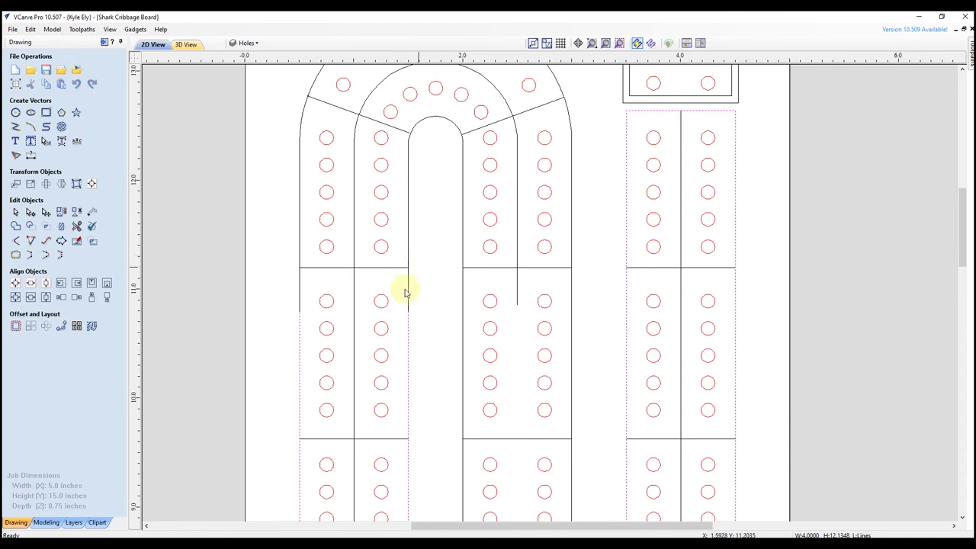
Join the inner and outer arch lines with the left track's outline into one closed vector at a .0004 inch tolerance
left_click(409, 295, "shift")
left_click(299, 294, "shift")
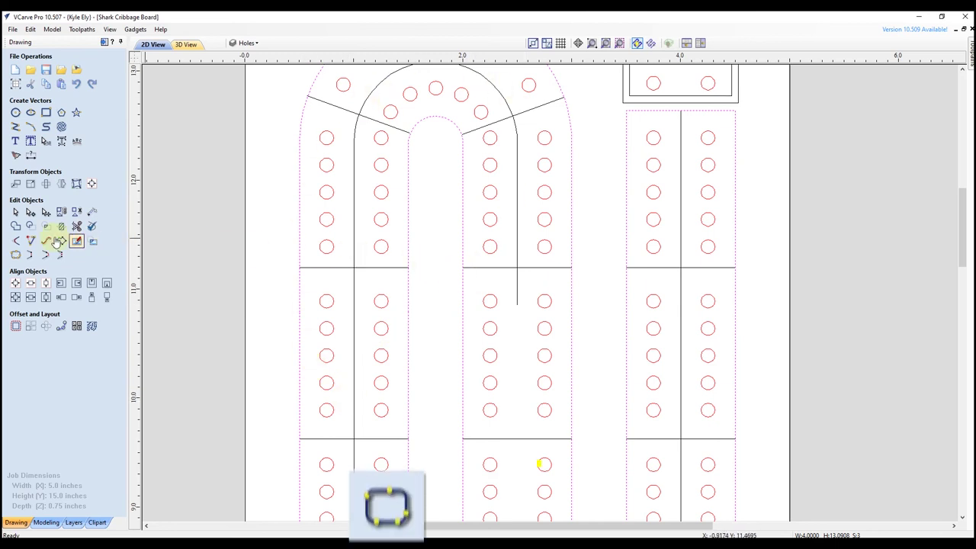
left_click(15, 258)
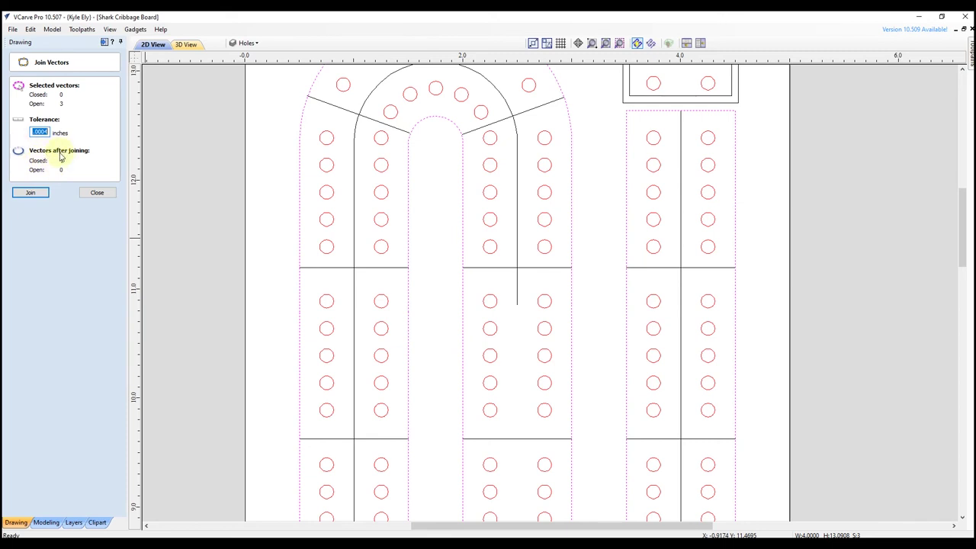
left_click(28, 194)
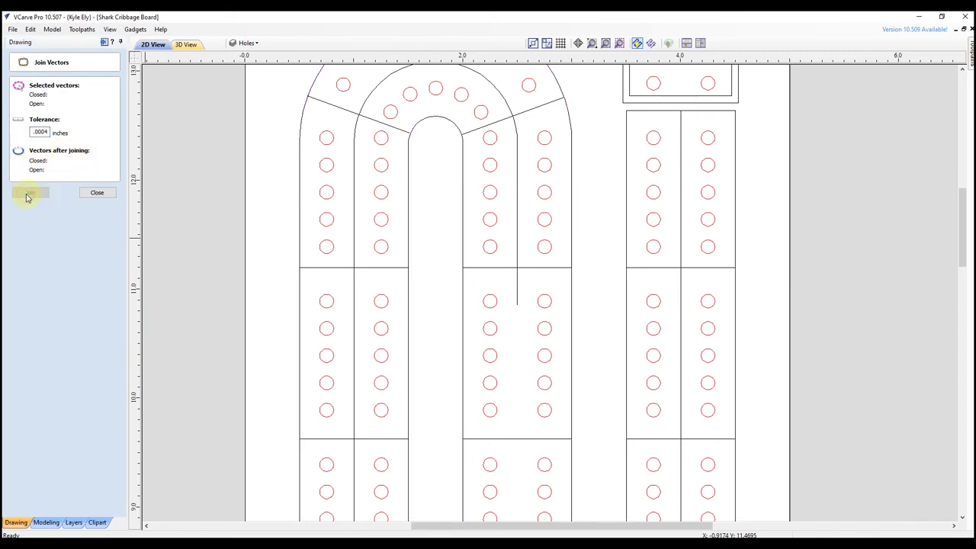
left_click(89, 194)
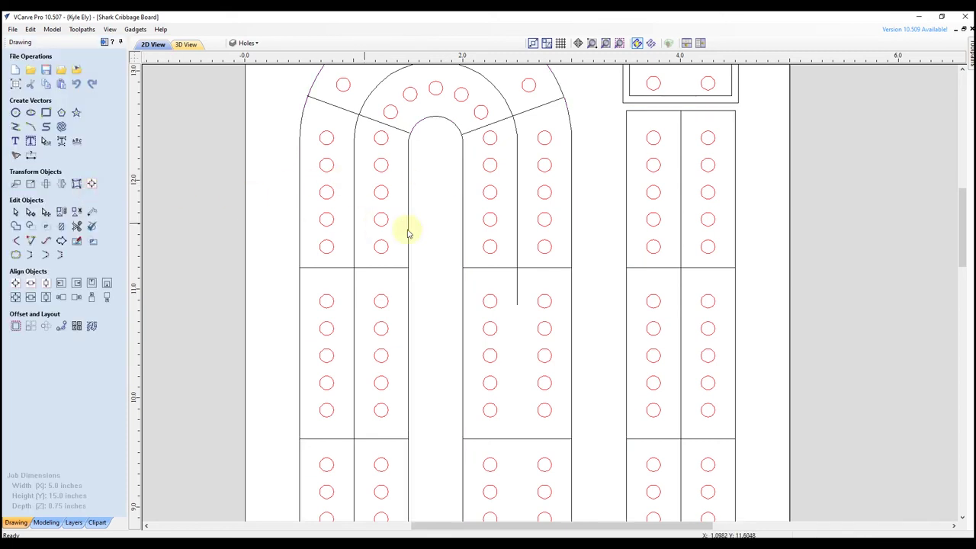
Delete the surplus nodes at the joins along the straight sides of the joined track outline below the upper arch
left_click(463, 220)
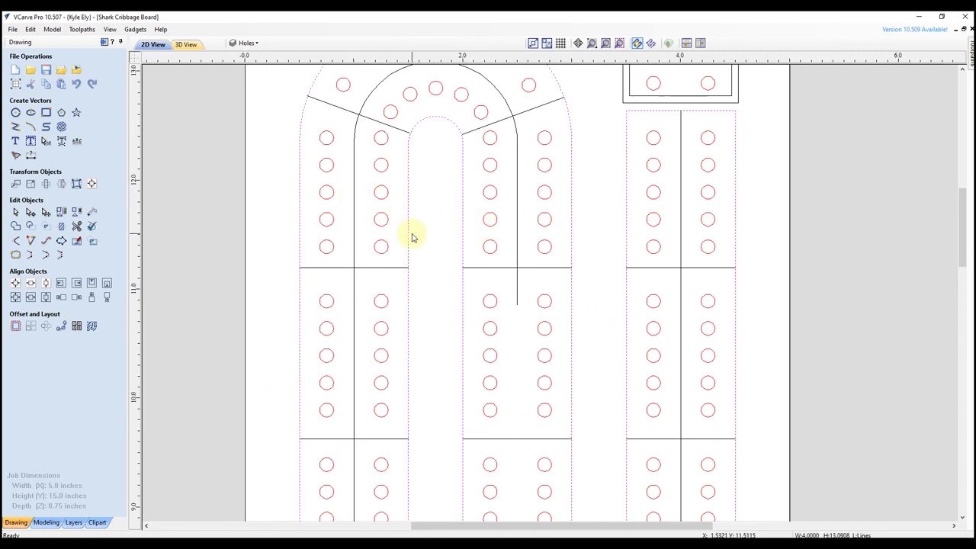
key("n")
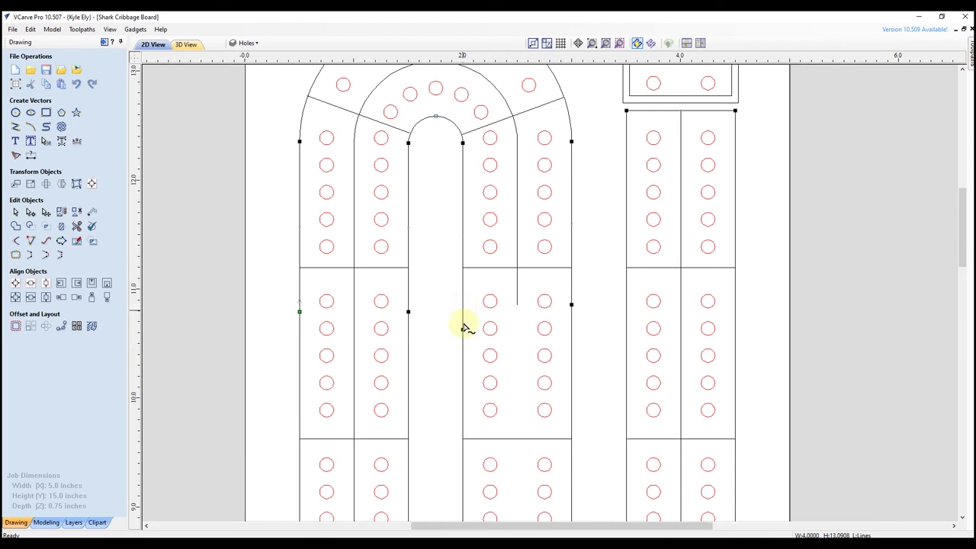
key("d")
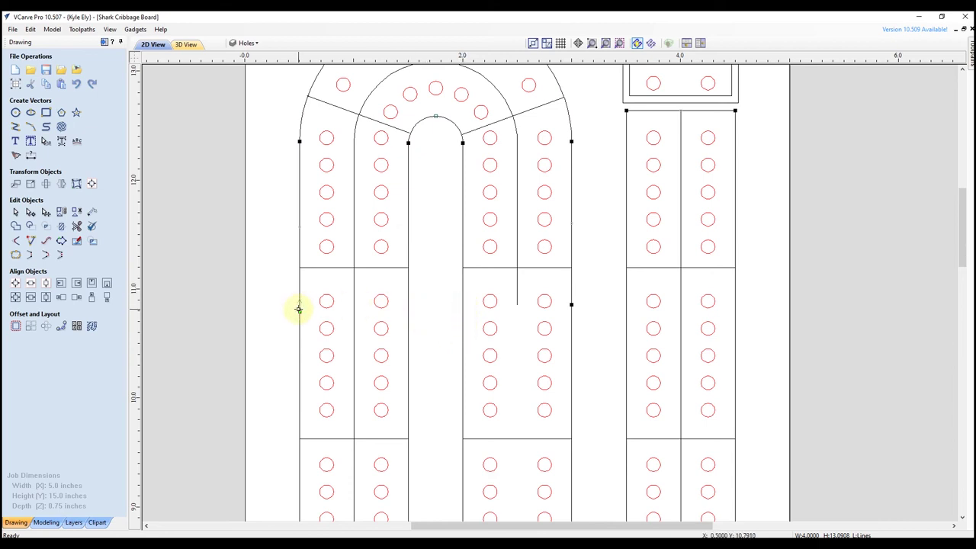
key("d")
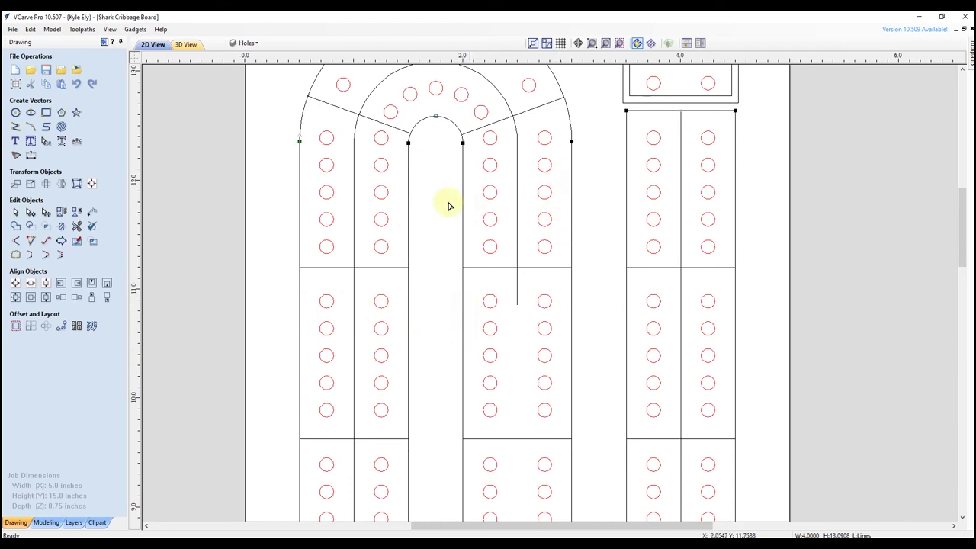
scroll(290, 196, "down", 2)
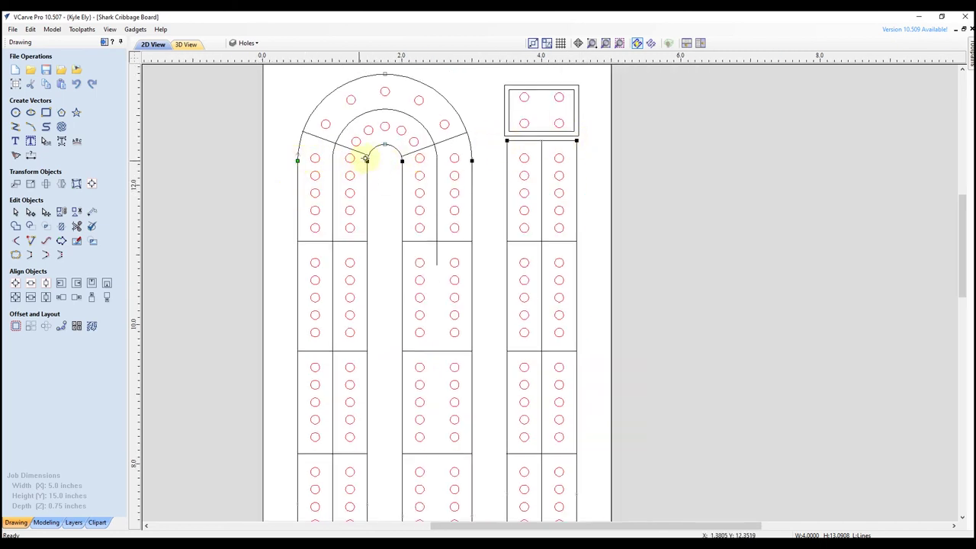
scroll(366, 157, "down", 2)
scroll(562, 349, "up", 2)
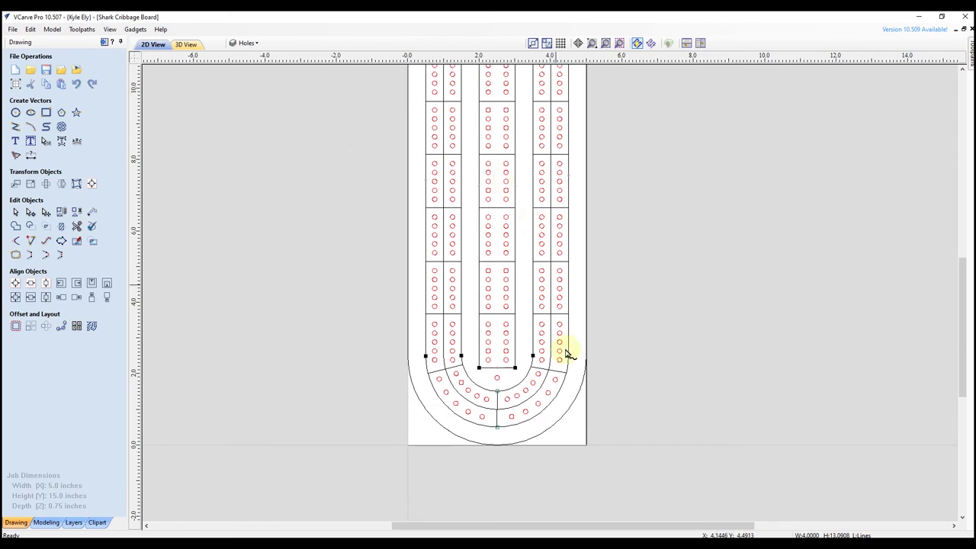
scroll(527, 326, "up", 1)
scroll(571, 261, "down", 3)
scroll(523, 435, "up", 3)
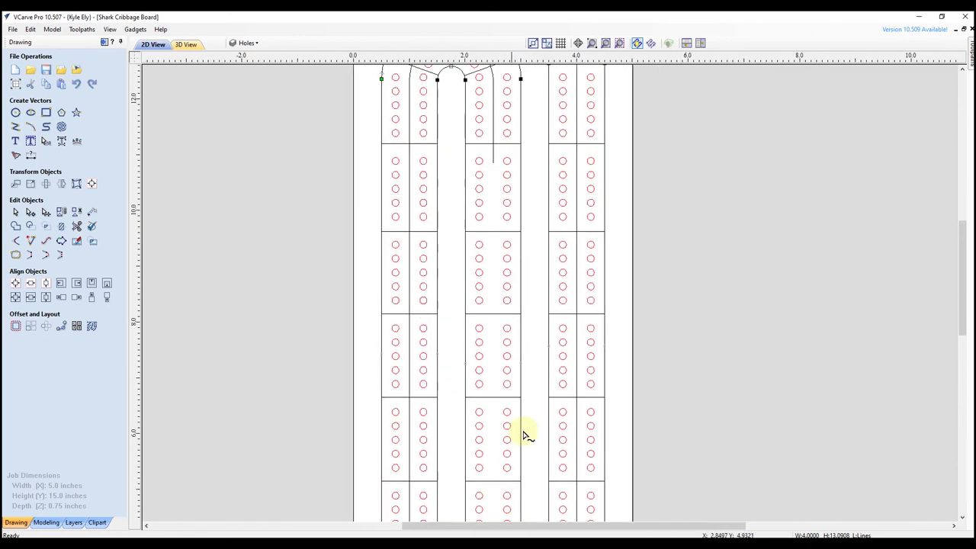
Extend the inner arch's centre line straight down the middle track to meet the track's bottom edge
scroll(518, 414, "up", 2)
scroll(483, 388, "down", 2)
scroll(484, 388, "down", 2)
scroll(491, 348, "up", 2)
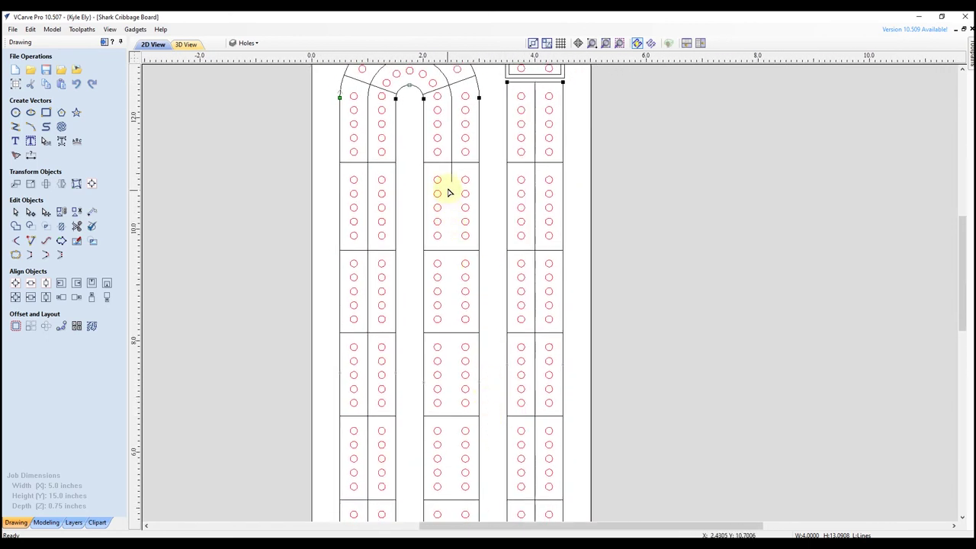
left_click(391, 163)
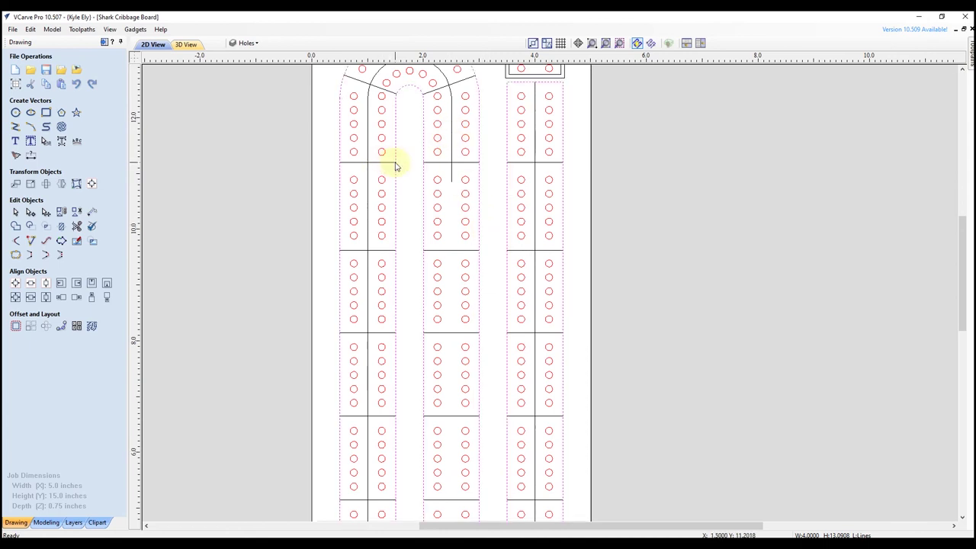
middle_click_drag(412, 220, 410, 131)
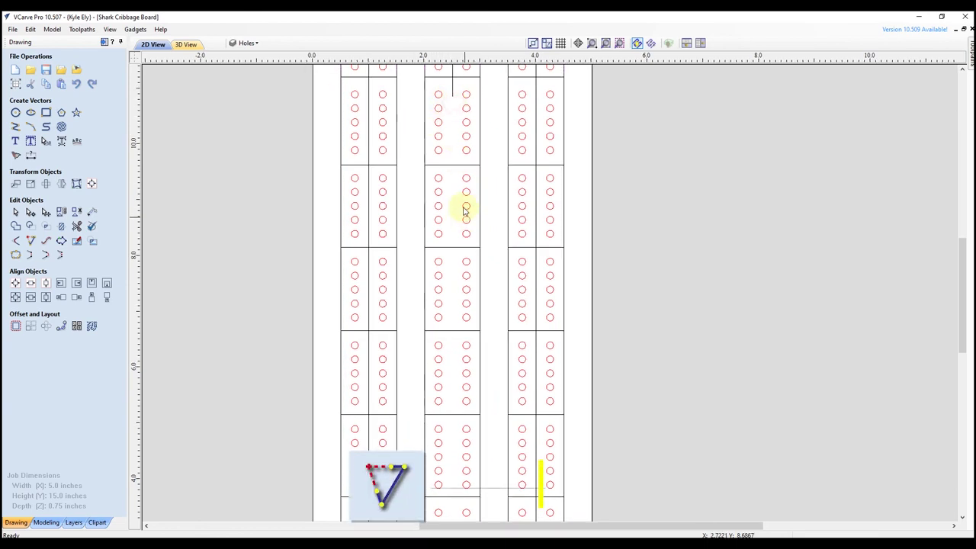
scroll(458, 181, "down", 2)
left_click(445, 223)
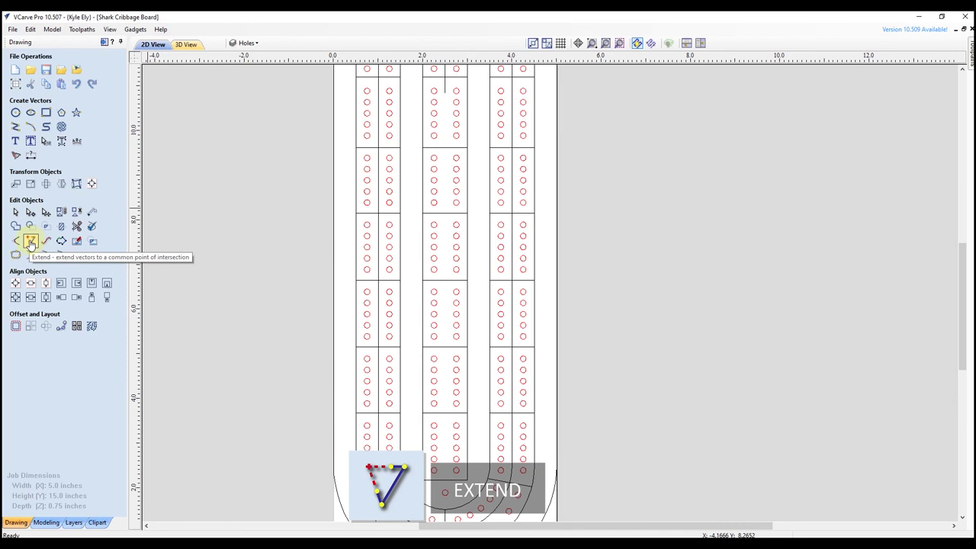
left_click(31, 242)
left_click(446, 87)
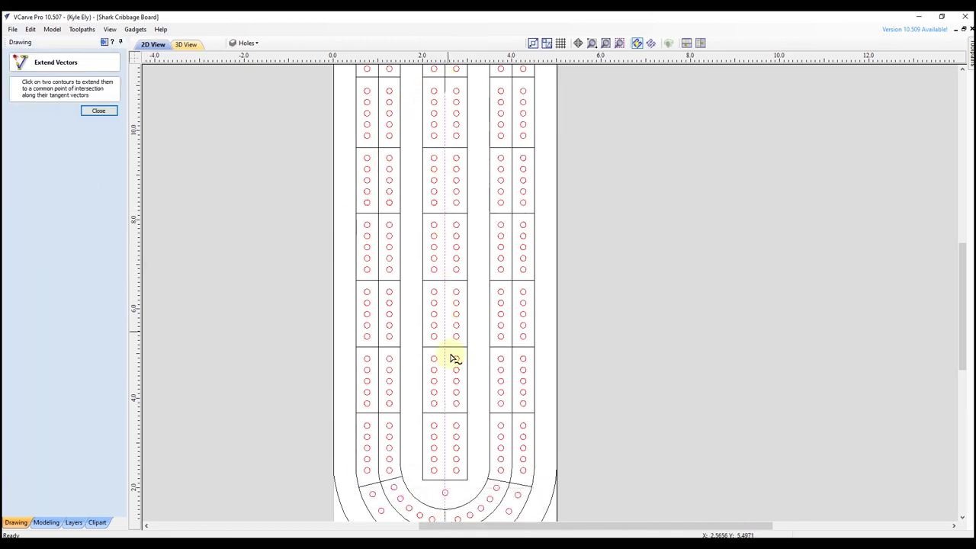
left_click(456, 466)
left_click(456, 484)
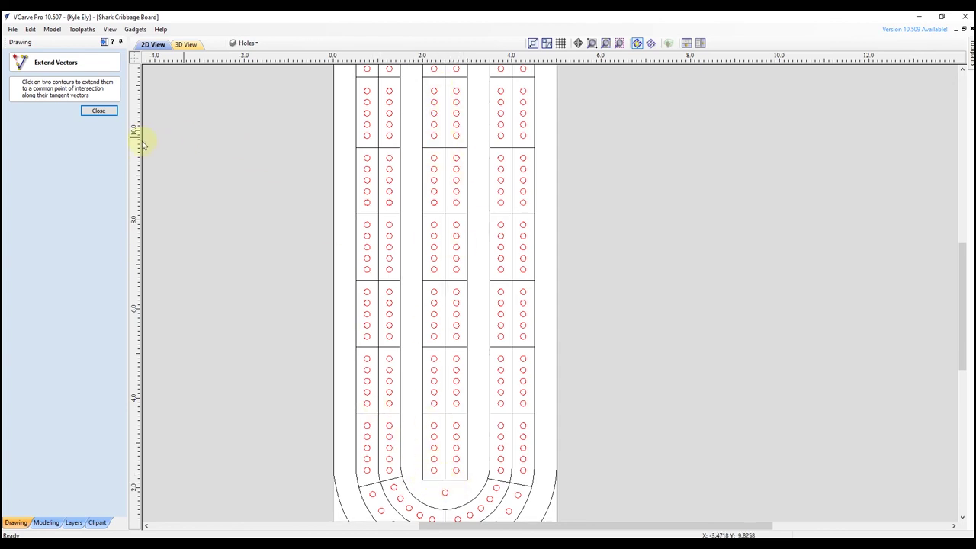
left_click(98, 111)
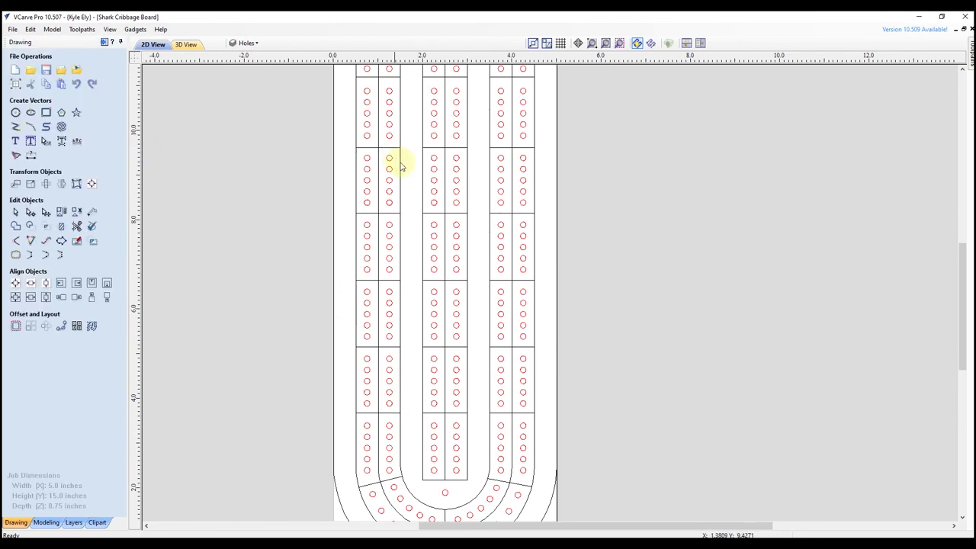
Move the overlapping upper end node of the left track's centre line down to the arch line's end, and exit node editing
left_click(446, 175)
middle_click_drag(457, 161, 456, 312)
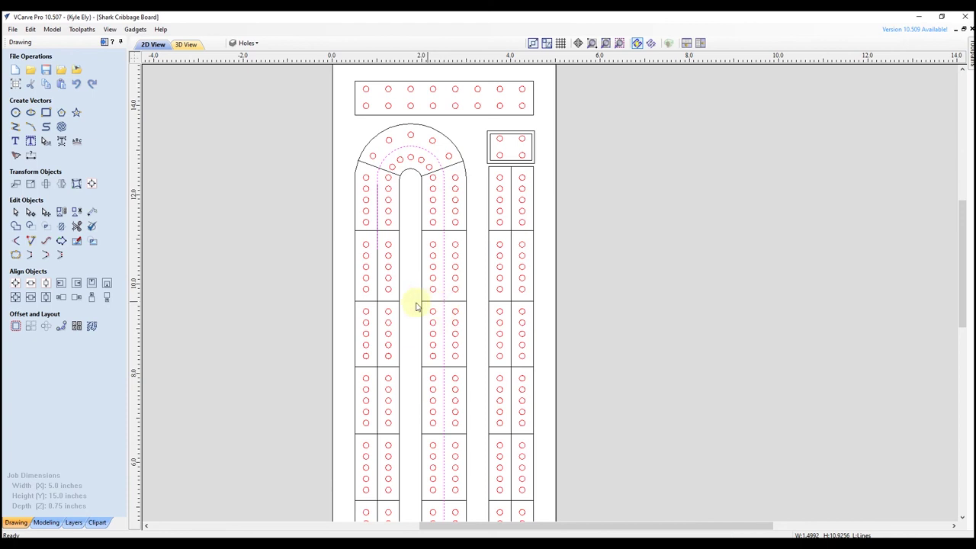
key("n")
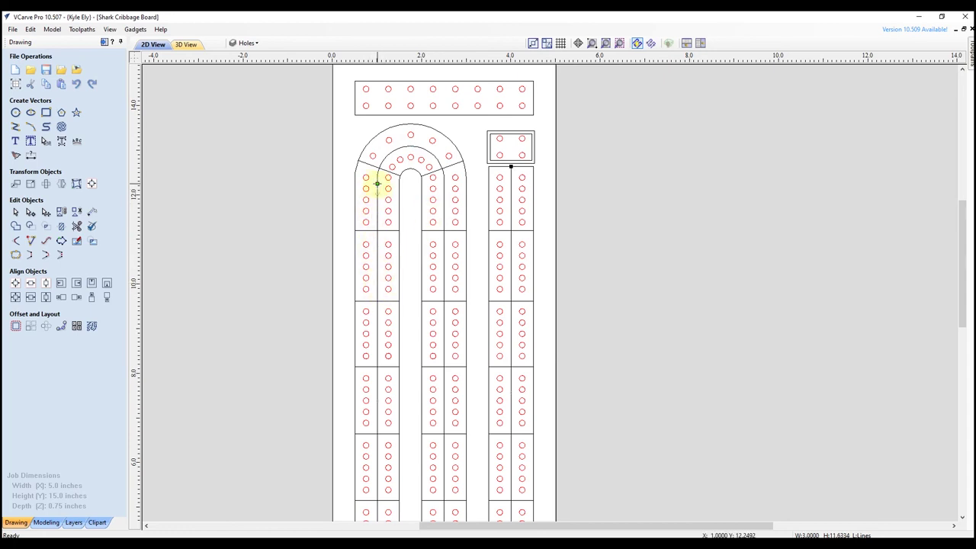
left_click(376, 249)
key("Escape")
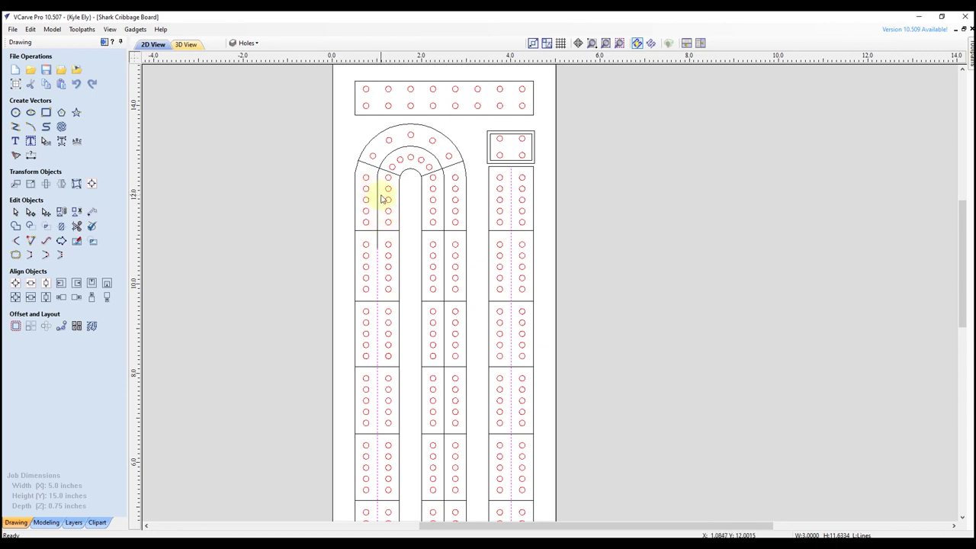
Join the arch's centre line with the left track's centre line into one open vector at a .0004 inch tolerance
left_click(377, 191, "shift")
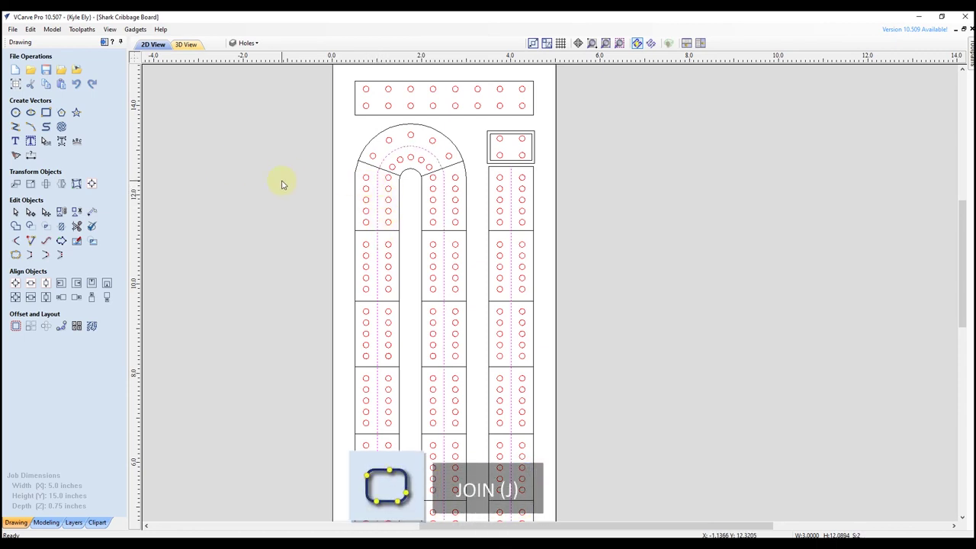
key("j")
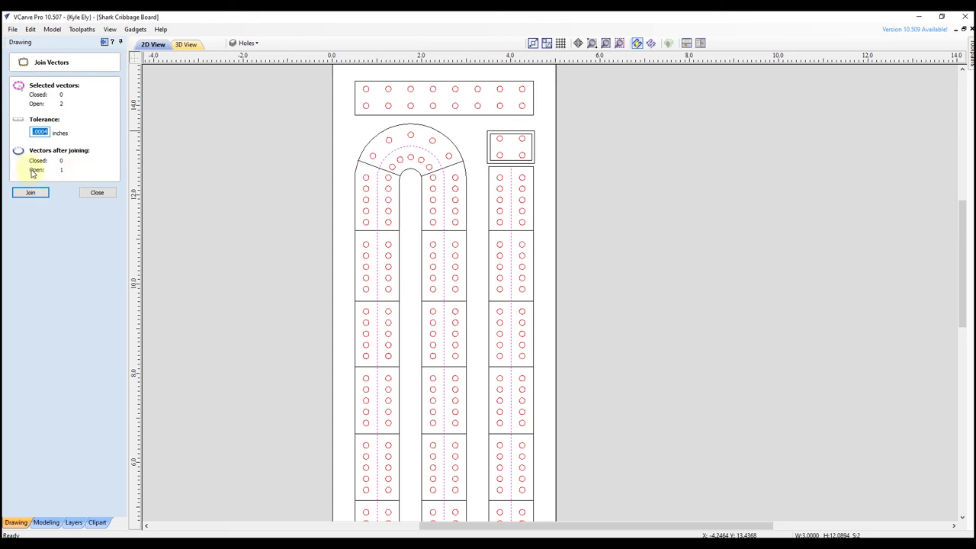
left_click(30, 195)
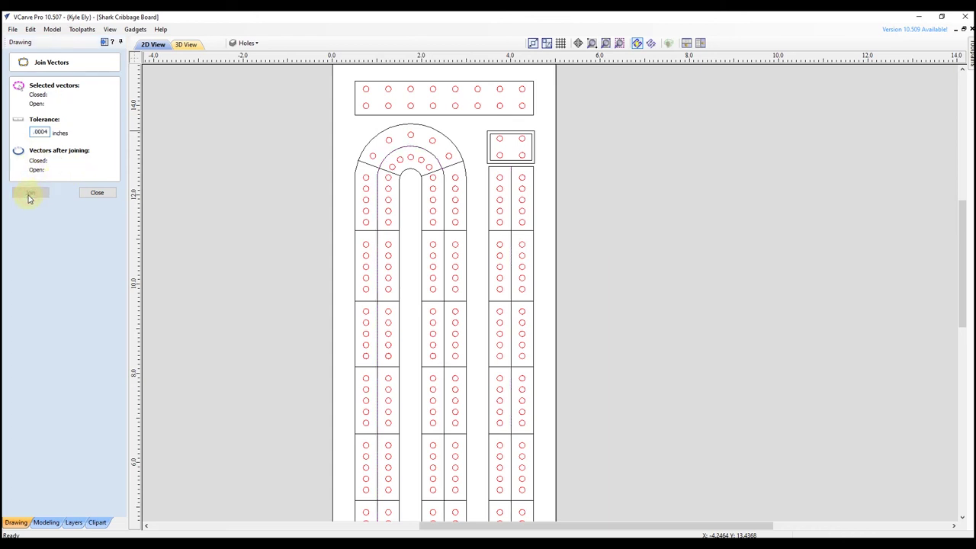
left_click(96, 193)
Delete the surplus node at the join on the left track's centre line, and exit node editing
left_click(377, 257)
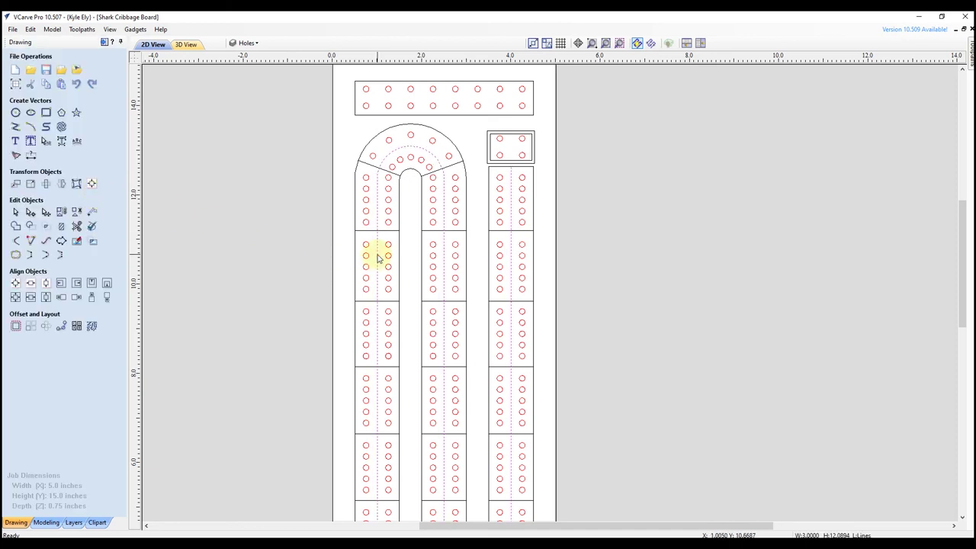
key("n")
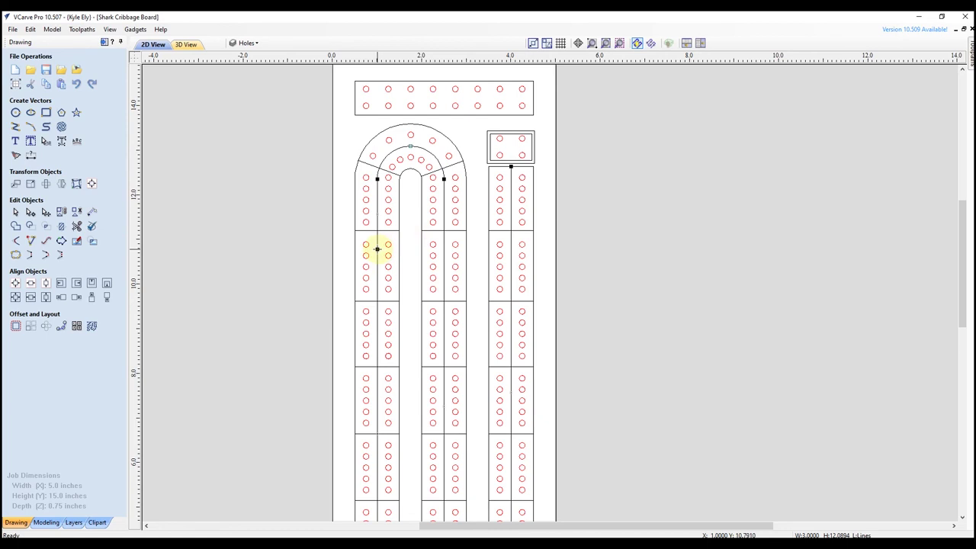
key("F3")
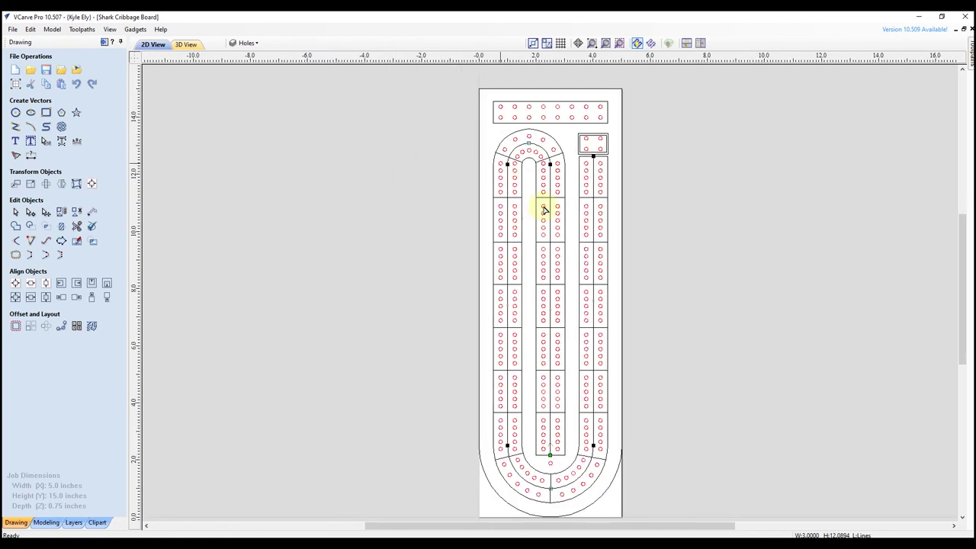
scroll(549, 224, "down", 2)
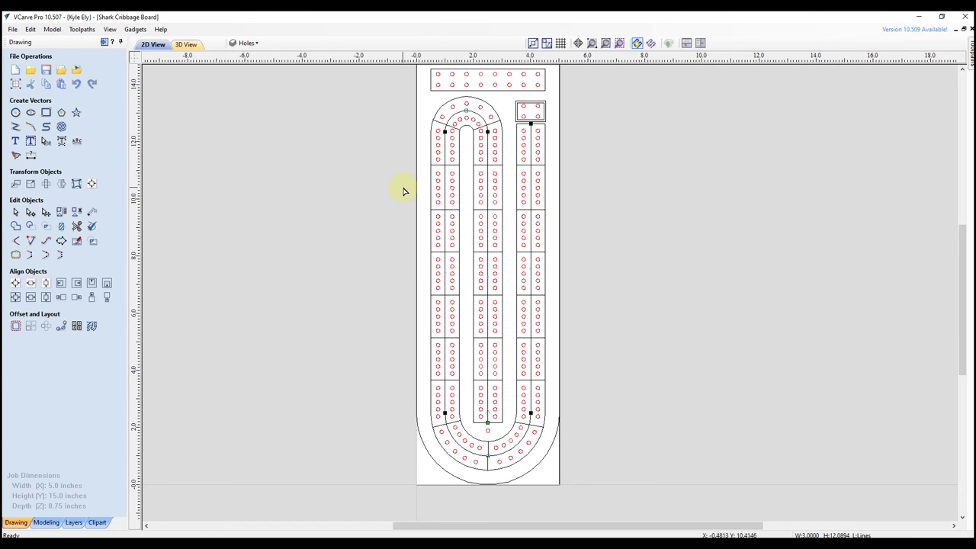
left_click(404, 191)
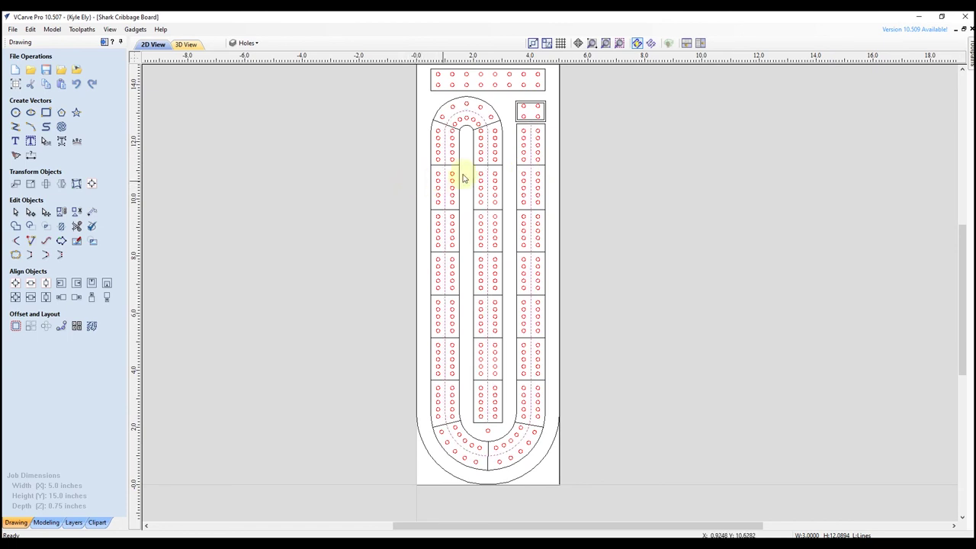
Offset the outer rectangle around the four-hole block inwards by 0.03125 inches with sharp corners, keeping the original
scroll(551, 107, "up", 5)
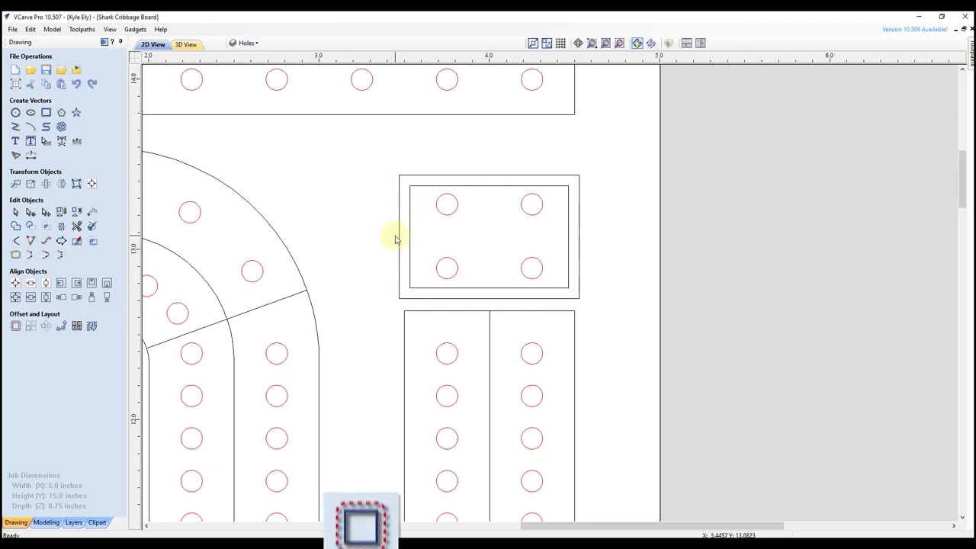
left_click(449, 176)
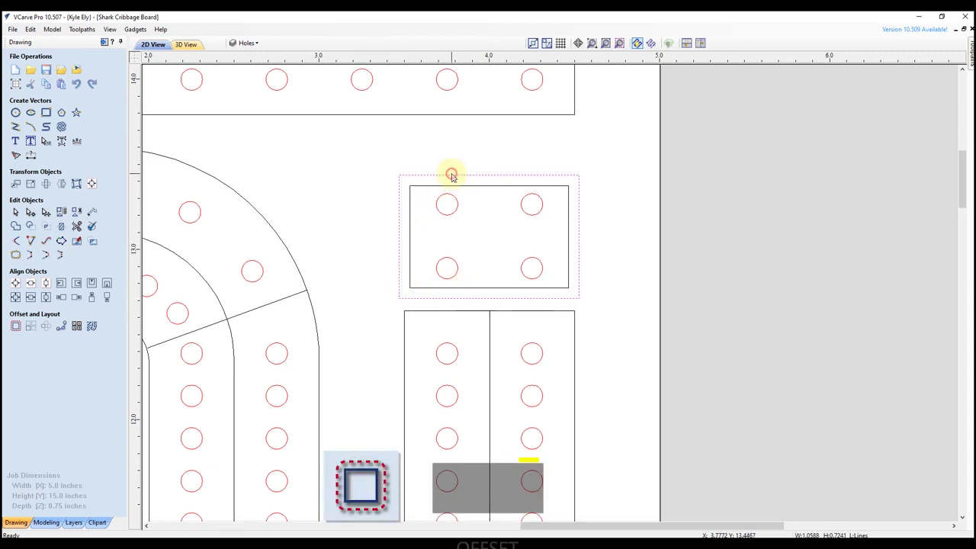
left_click(15, 326)
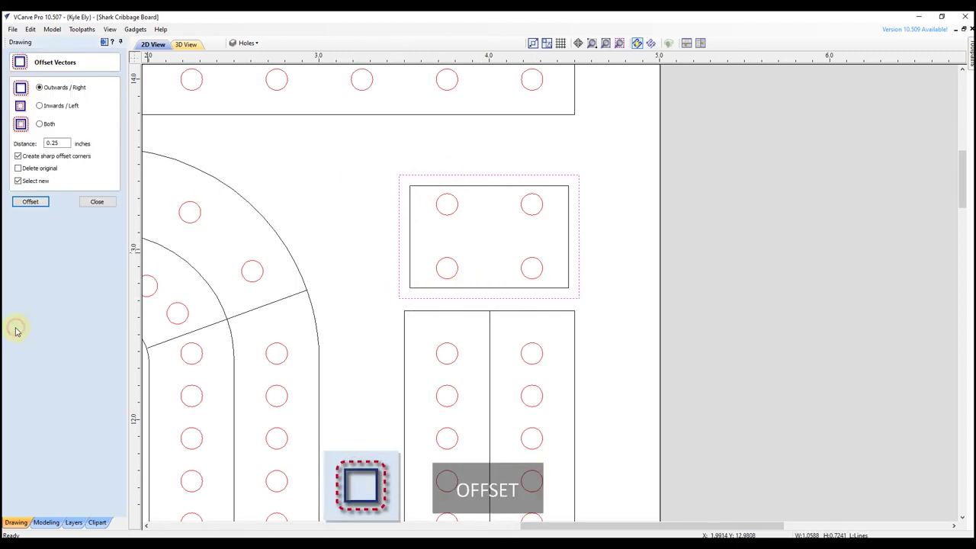
left_click(47, 106)
double_click(51, 143)
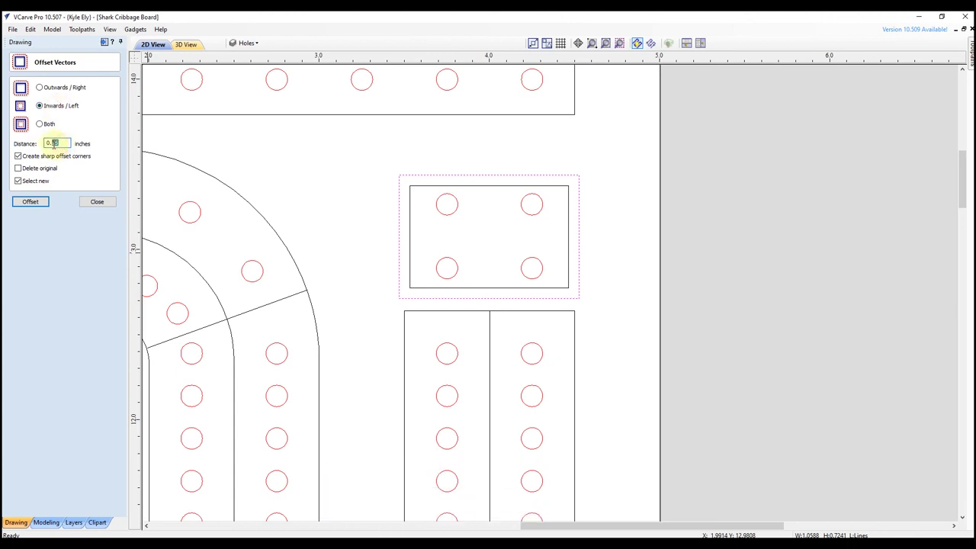
type("0.0312")
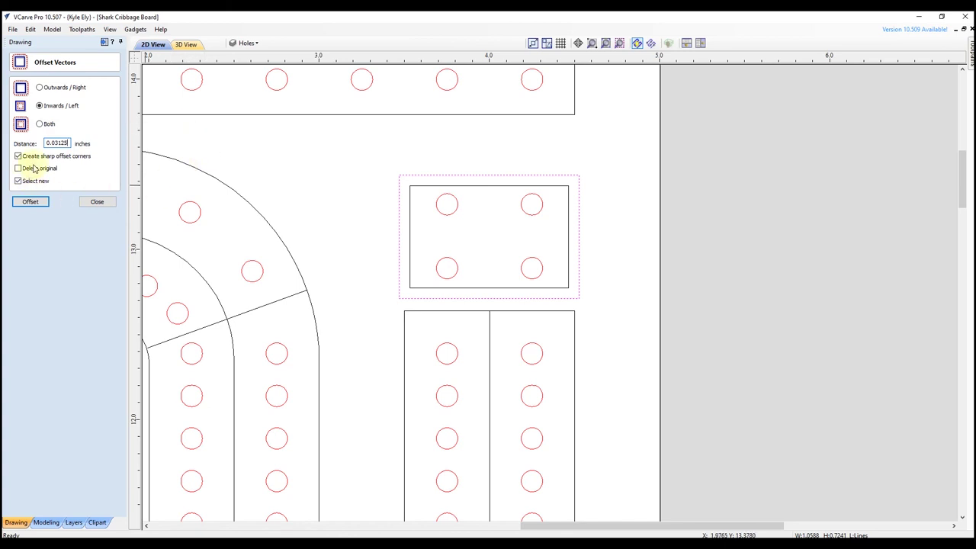
left_click(30, 202)
Delete the two original nested rectangles around the four-hole block, keeping only the offset rectangle between them
left_click(458, 180)
left_click(462, 186)
key("Delete")
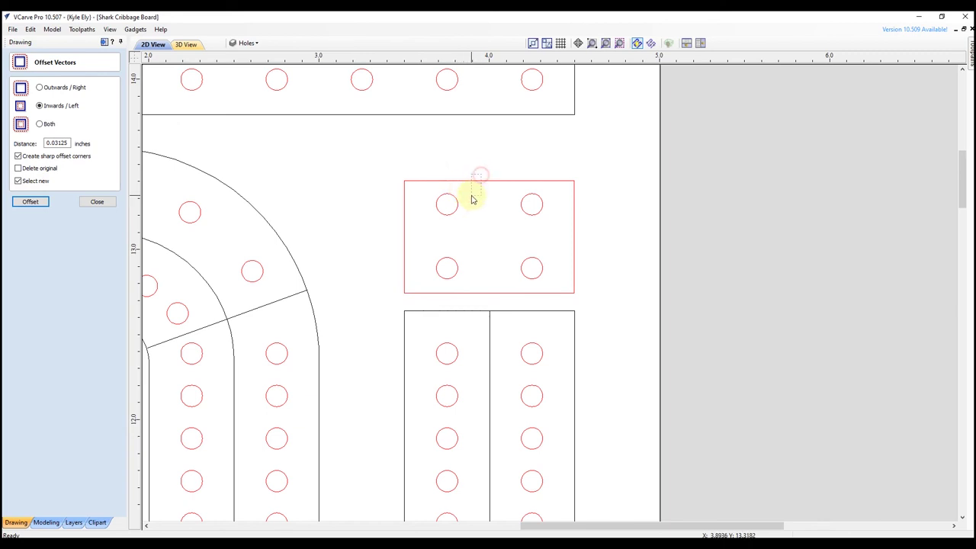
Move the new rectangle around the four-hole block to the Lines layer, and close the offset settings
left_click(476, 182)
right_click(476, 183)
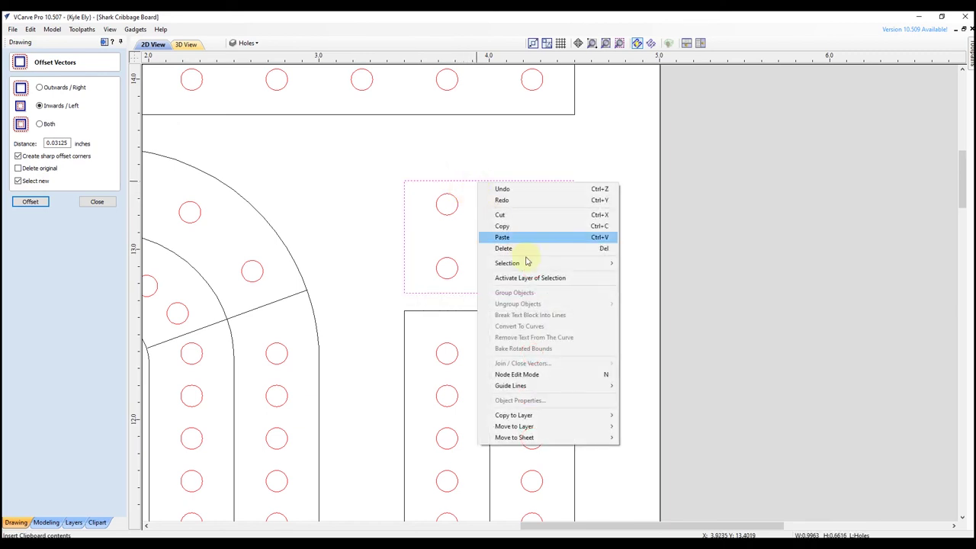
mouse_move(523, 429)
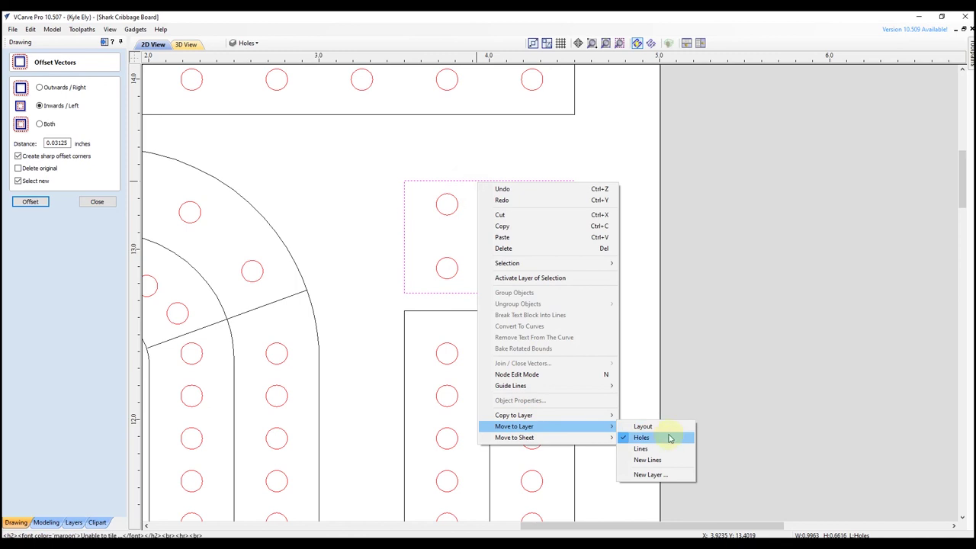
left_click(641, 448)
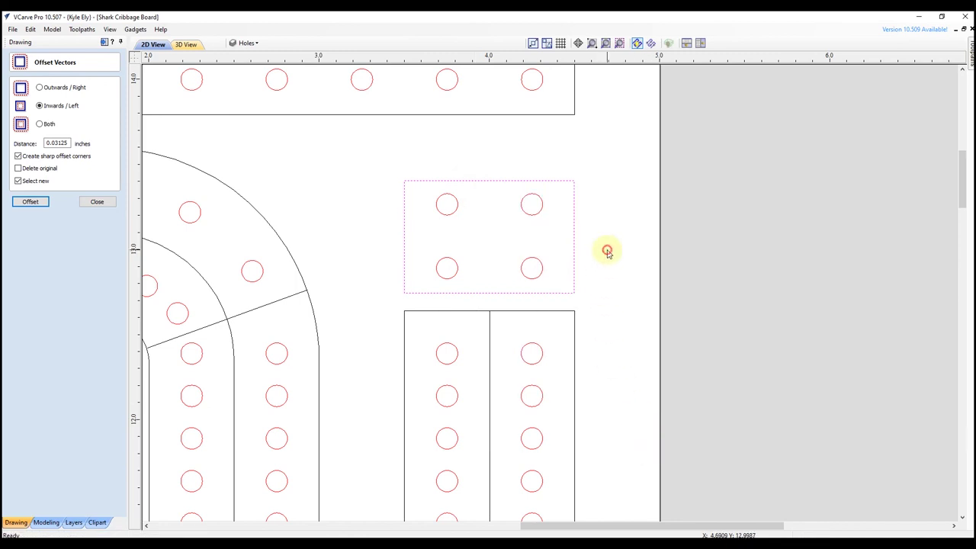
left_click(96, 202)
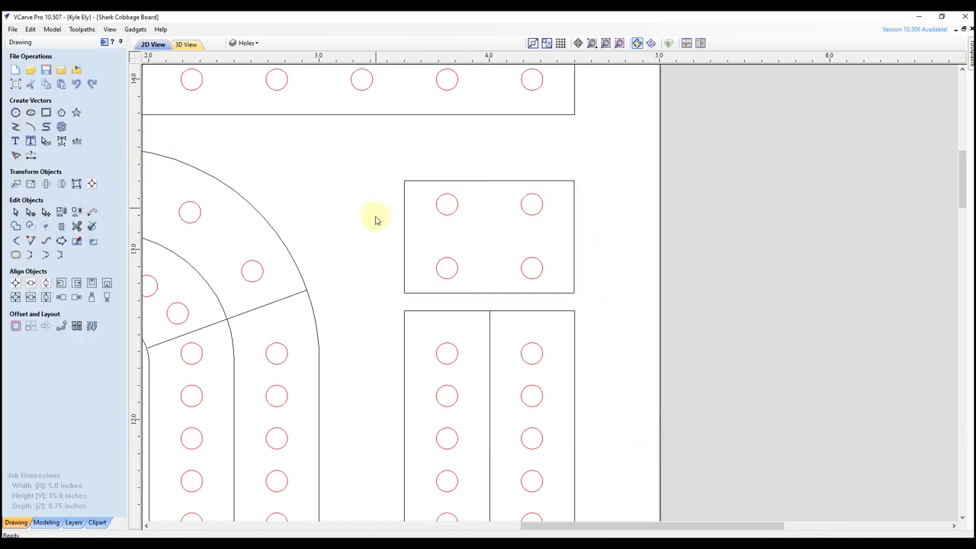
Edit the Cribbage Path drilling toolpath so it uses all closed vectors on the Holes layer only, with the selection associated with the toolpath
scroll(410, 191, "down", 4)
scroll(533, 178, "down", 2)
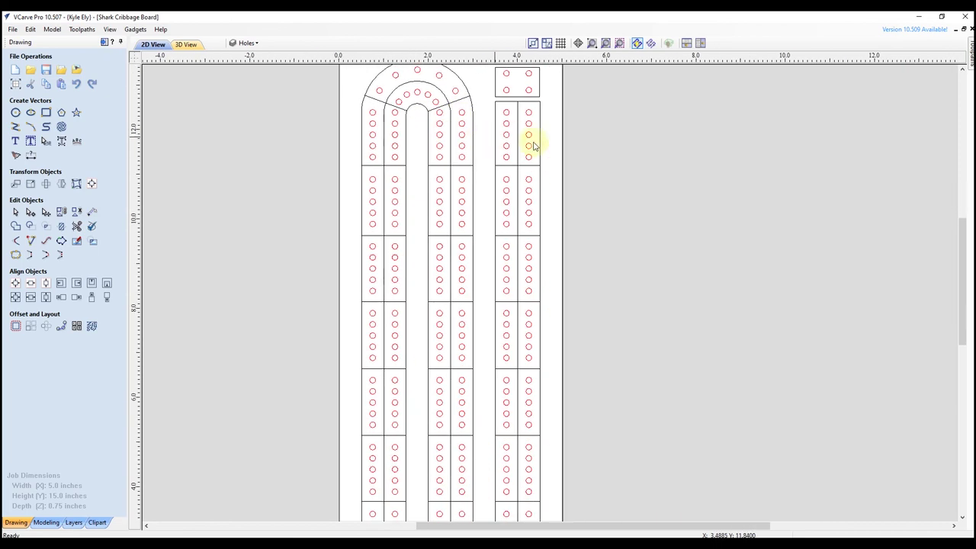
scroll(469, 166, "down", 1)
scroll(584, 225, "down", 3)
scroll(480, 251, "up", 2)
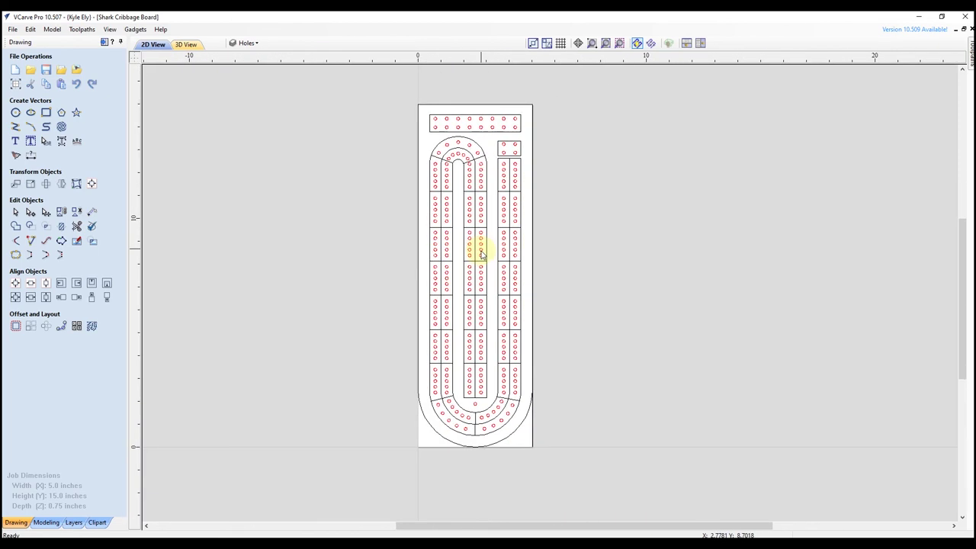
middle_click_drag(480, 251, 454, 286)
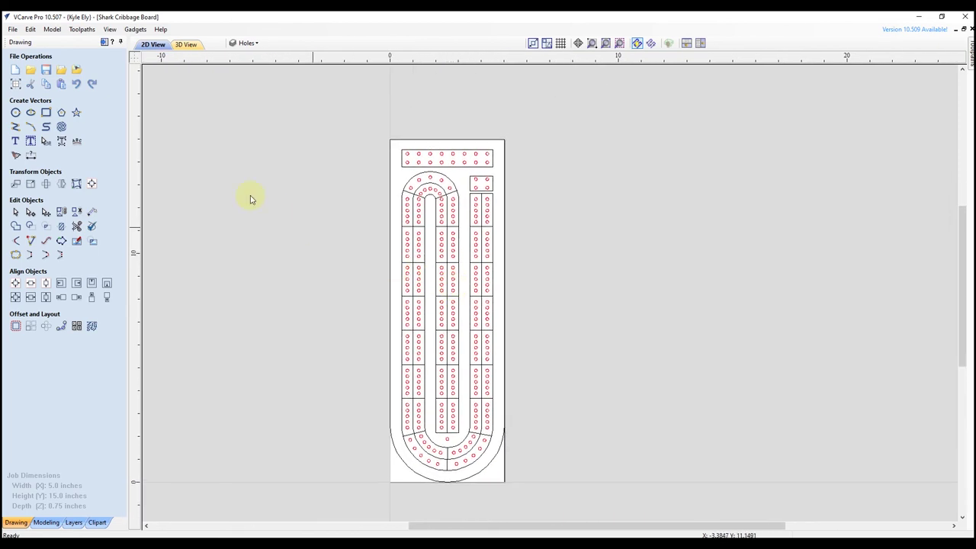
left_click(104, 43)
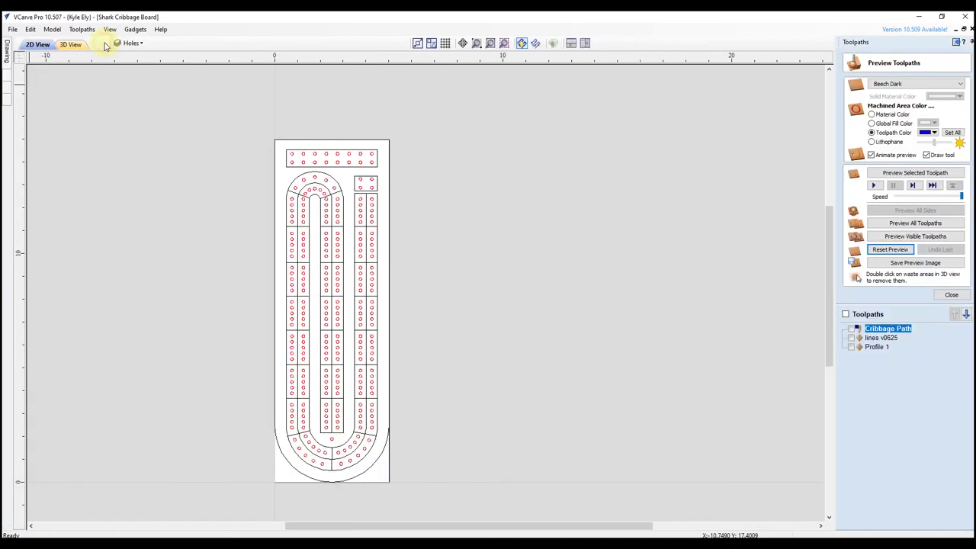
double_click(884, 329)
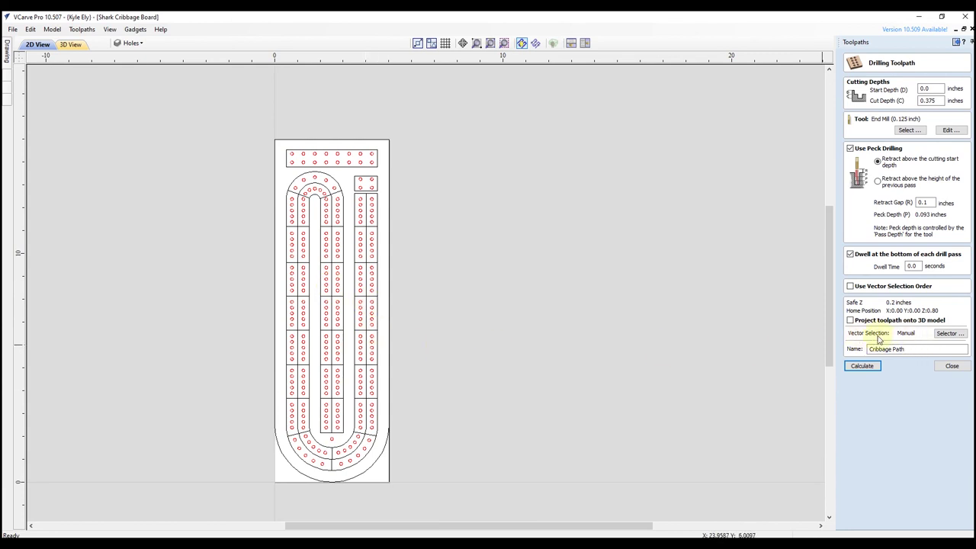
left_click(949, 334)
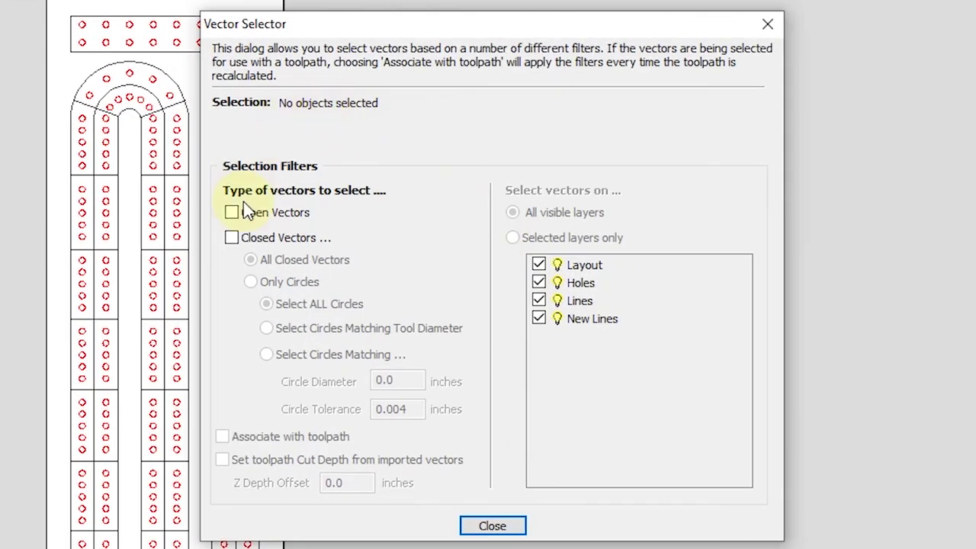
left_click(232, 238)
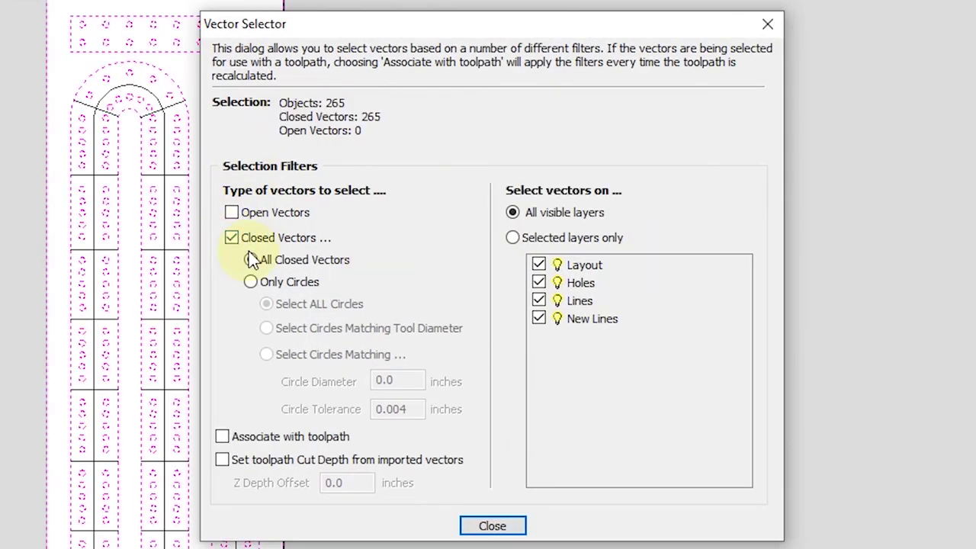
left_click(512, 237)
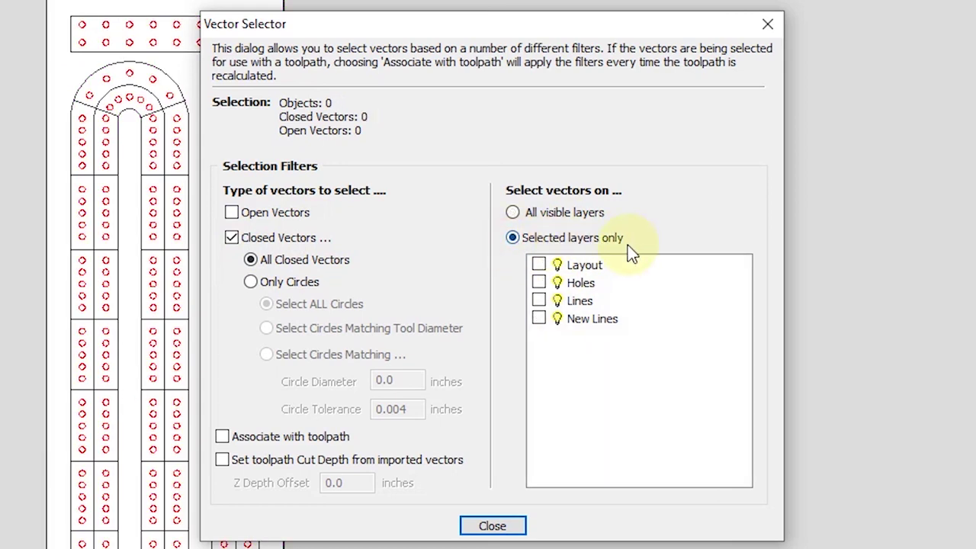
left_click(539, 282)
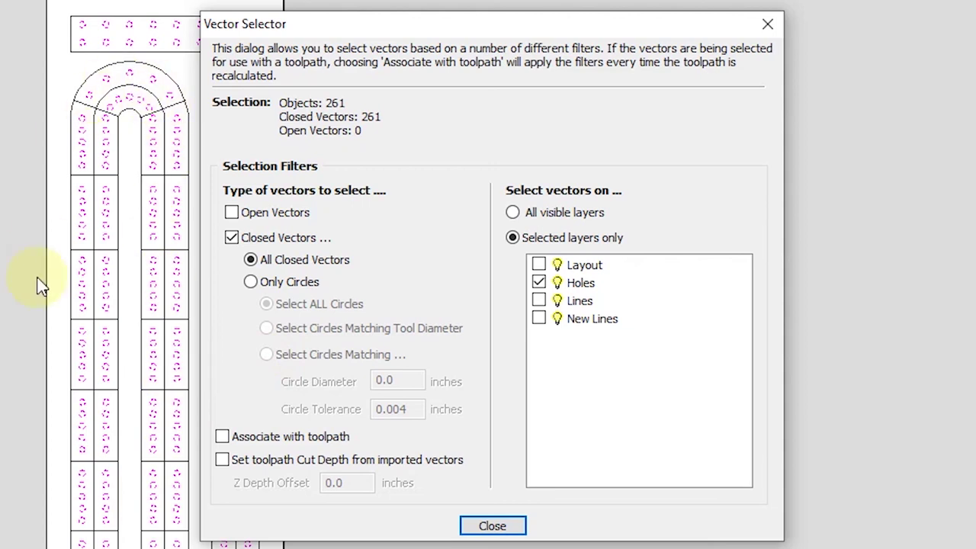
left_click(221, 436)
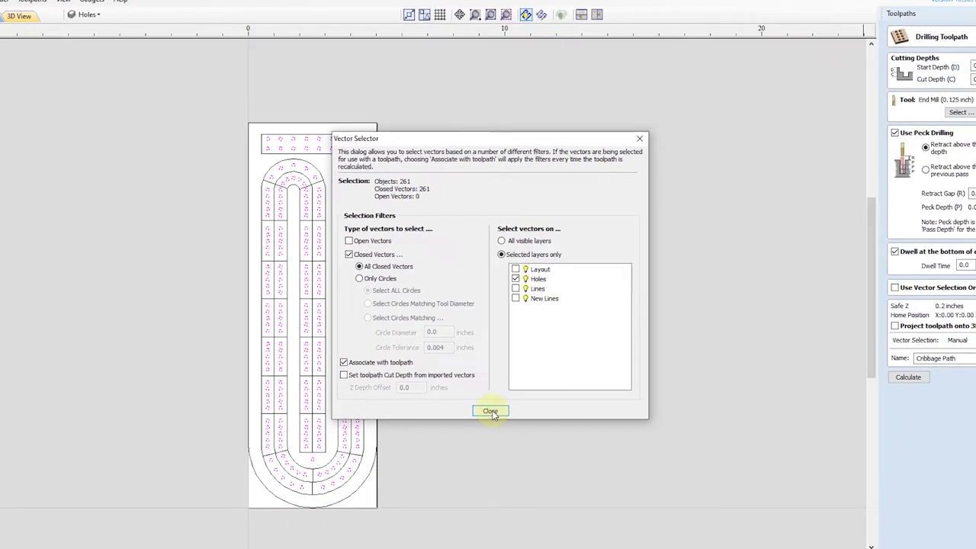
left_click(492, 471)
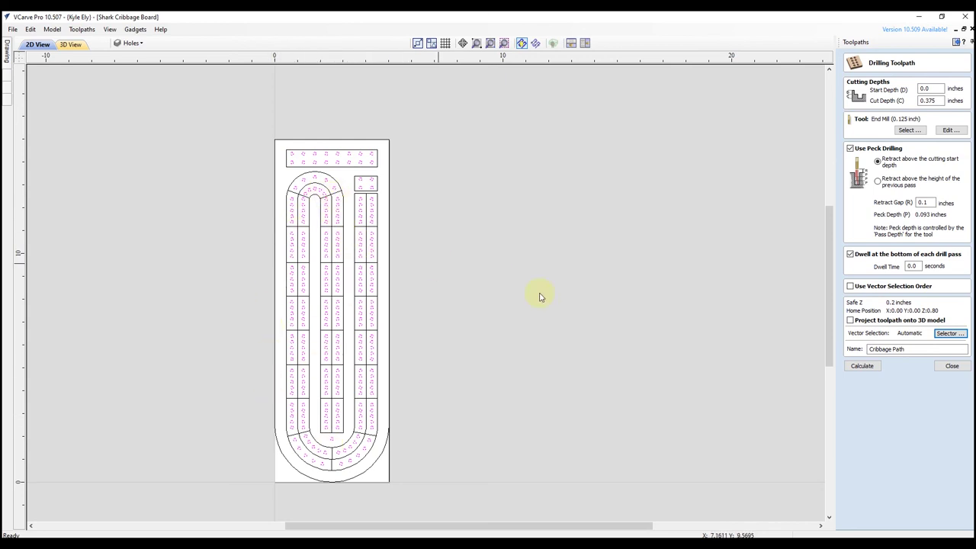
Recalculate the Cribbage Path drilling toolpath, preview it in 3D, and return to the 2D view
left_click(864, 367)
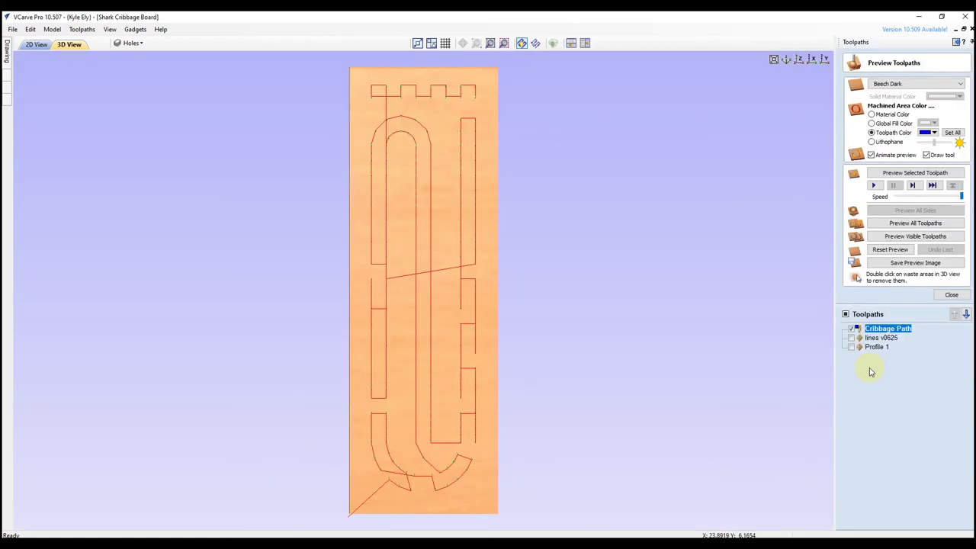
left_click(917, 173)
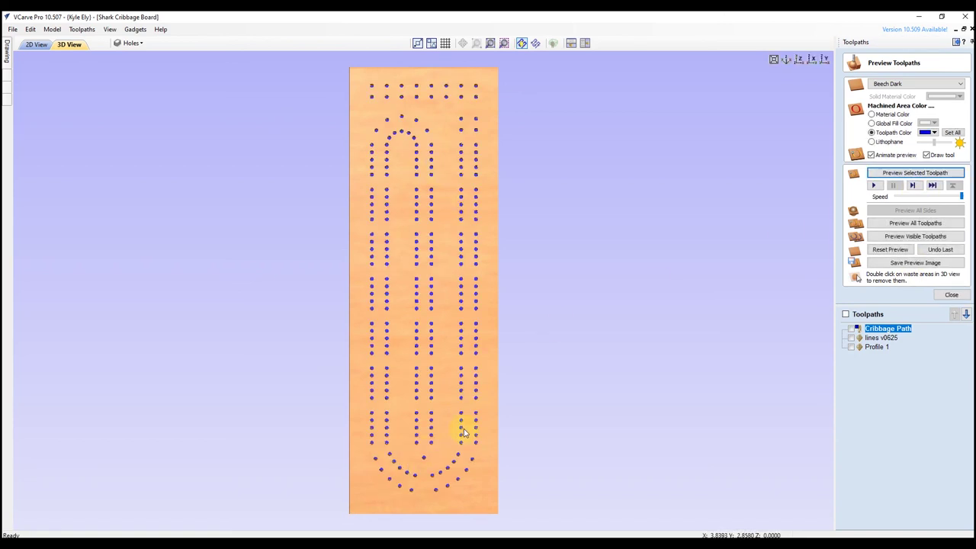
left_click(29, 45)
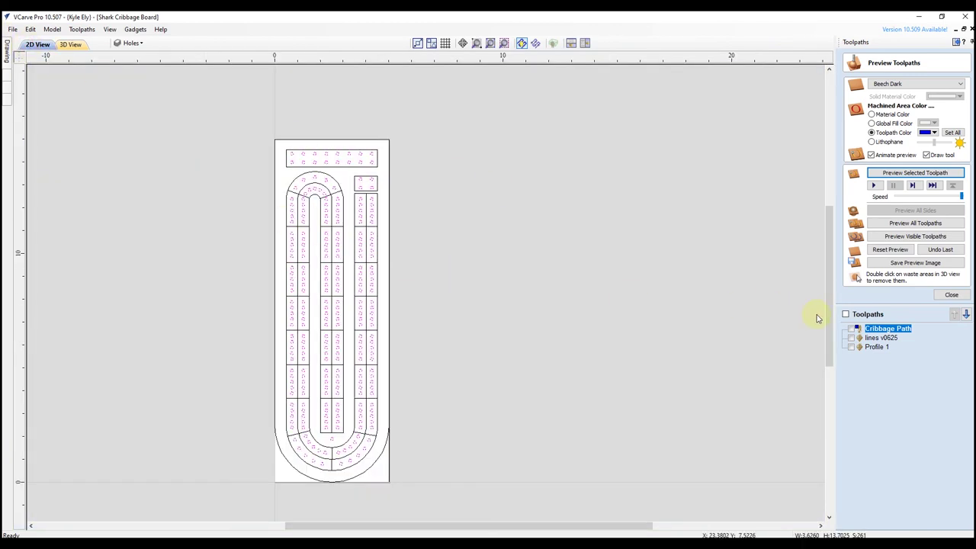
Delete the lines v0625 toolpath from the toolpath list
left_click(872, 341)
right_click(877, 341)
mouse_move(896, 450)
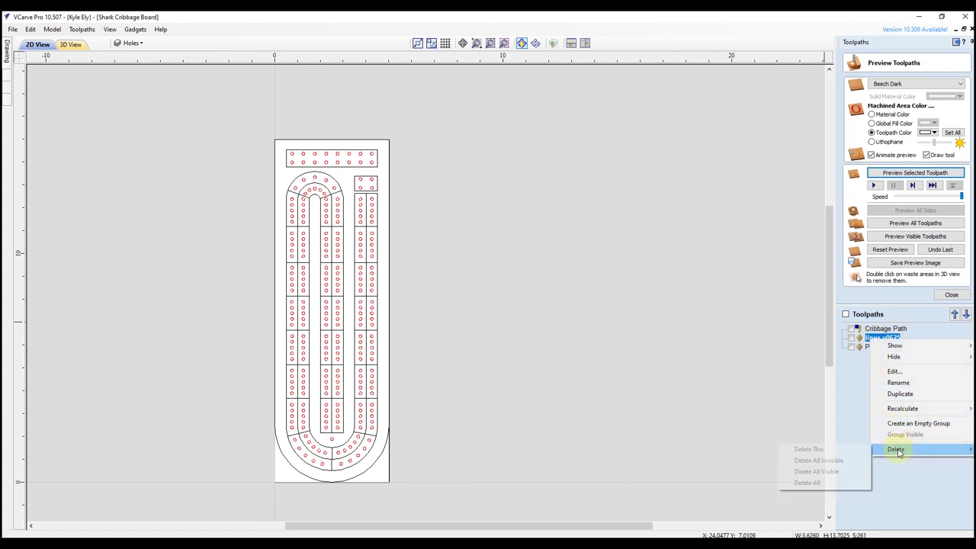
left_click(841, 454)
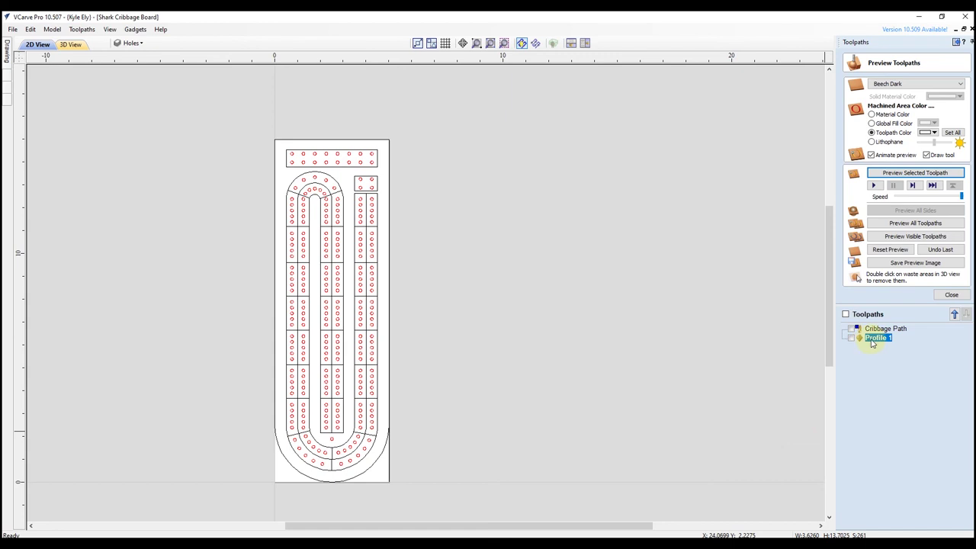
Try to assign only the closed vectors on the Lines layer to the Profile 1 toolpath, and close it without recalculating
double_click(877, 338)
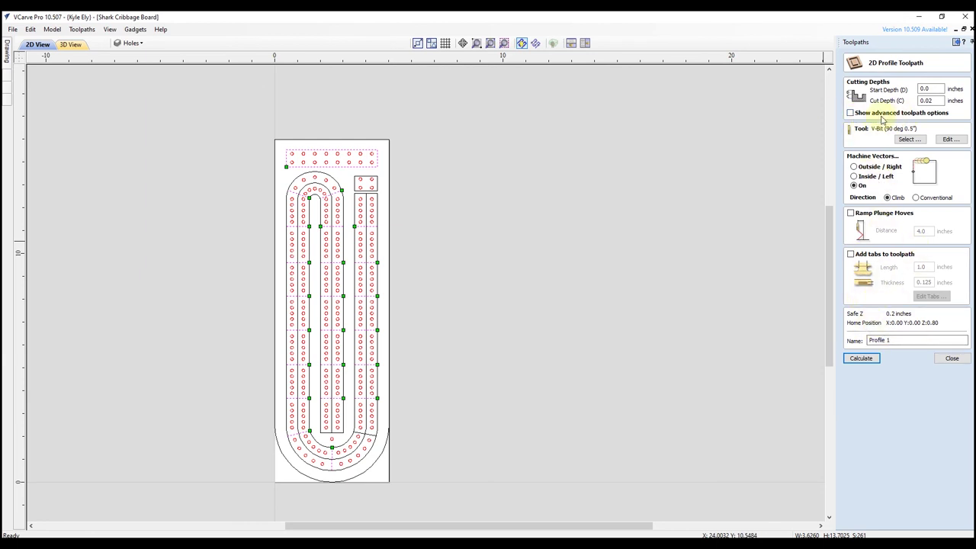
left_click(850, 113)
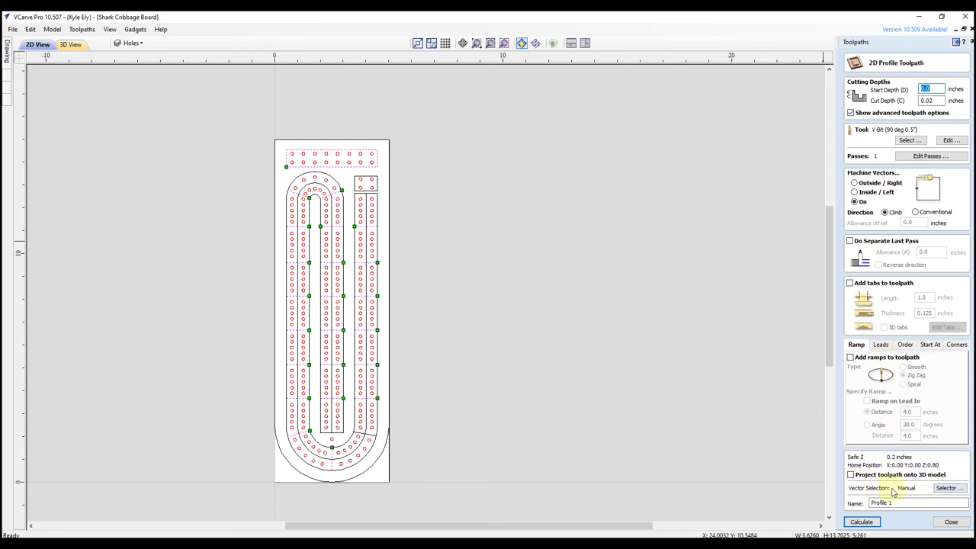
left_click(949, 488)
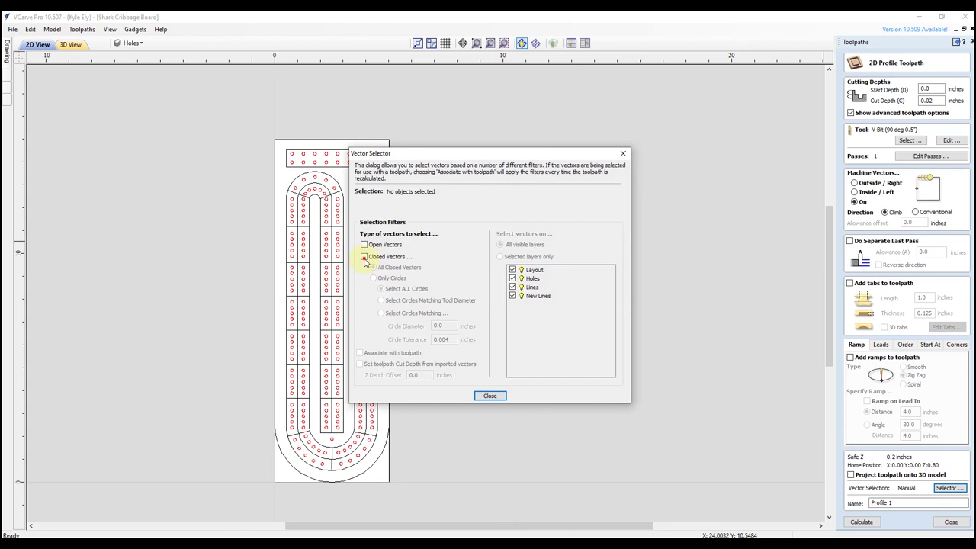
left_click(363, 257)
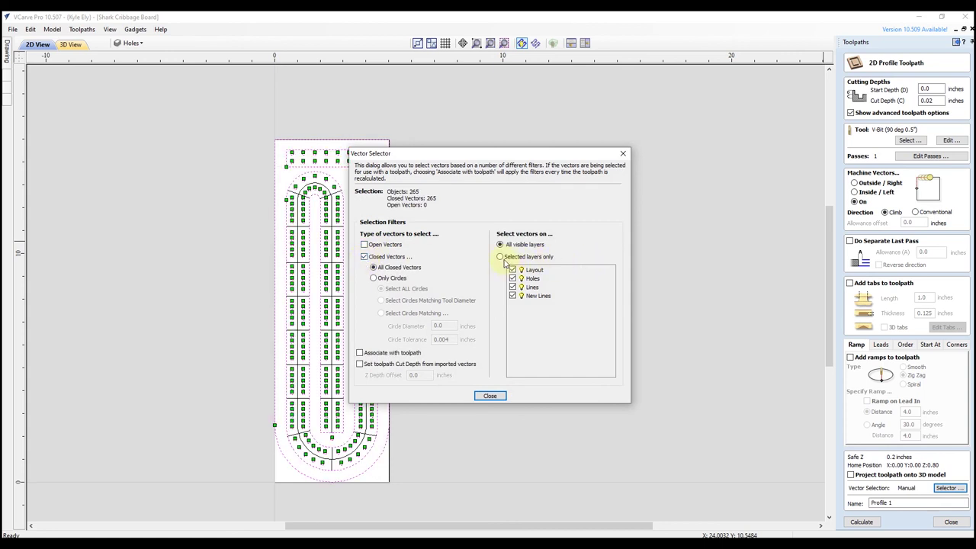
left_click(501, 257)
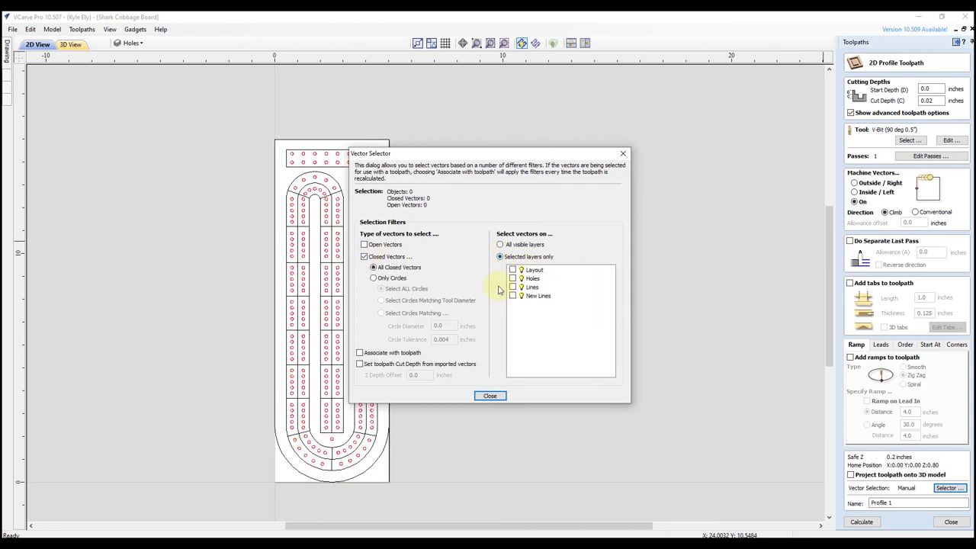
left_click(512, 287)
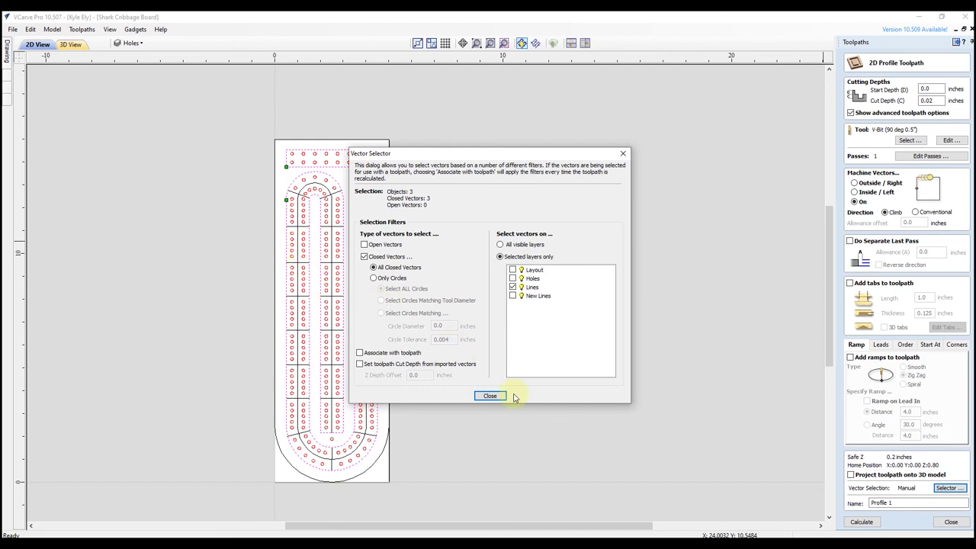
left_click(489, 396)
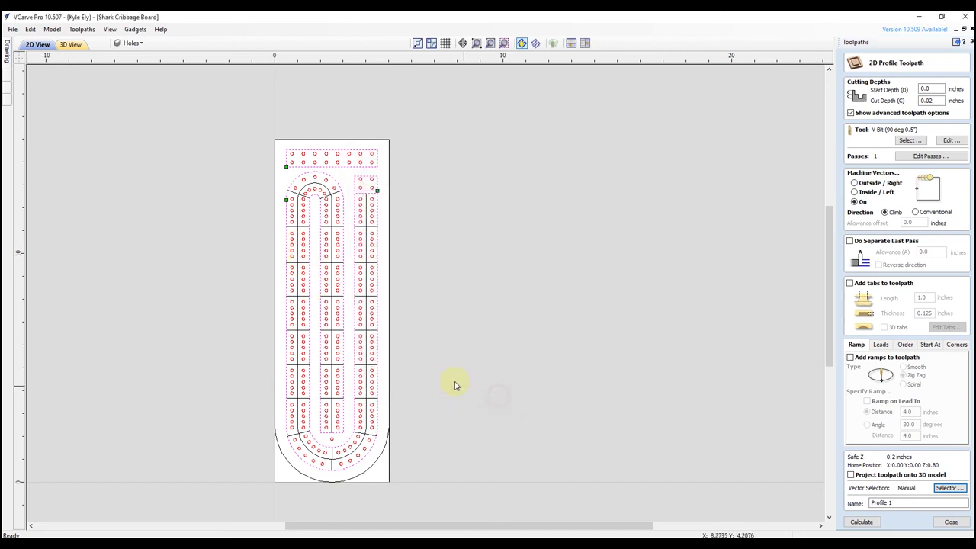
left_click(954, 522)
Delete the New Lines layer, and check what the Lines layer contains by hiding it and showing it again
left_click(130, 44)
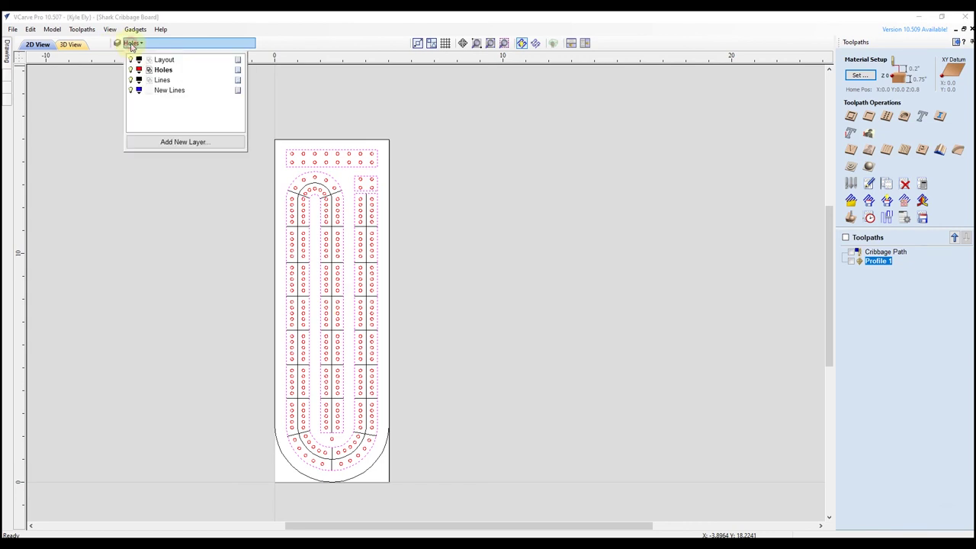
right_click(164, 92)
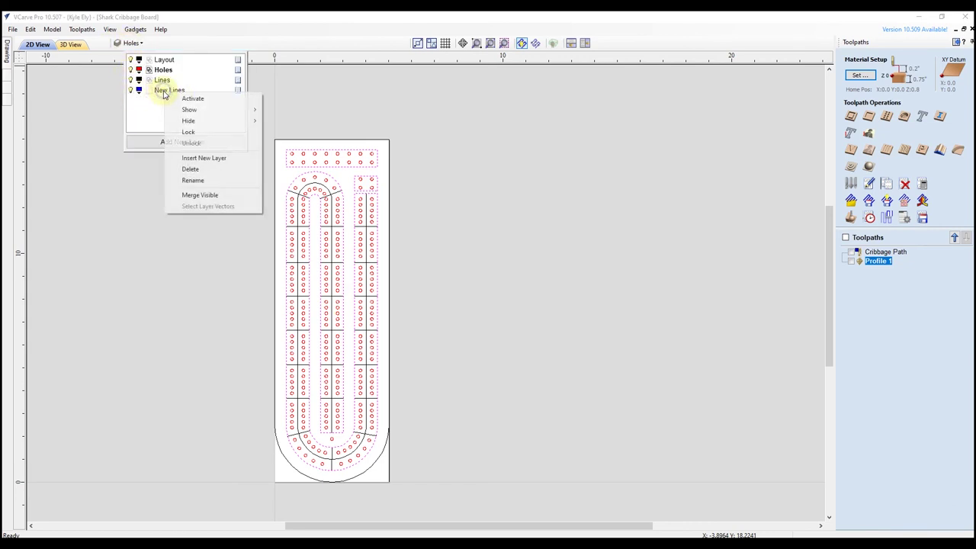
left_click(207, 169)
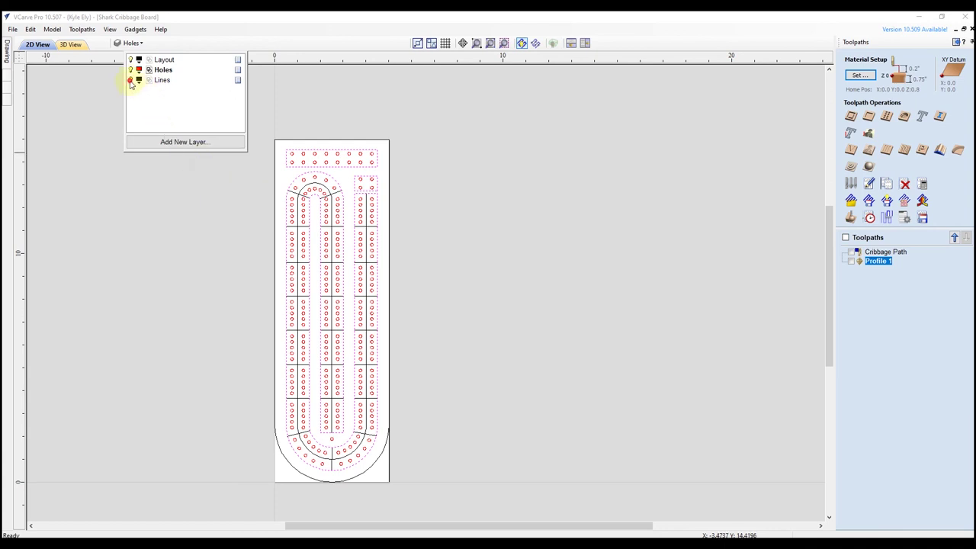
left_click(130, 80)
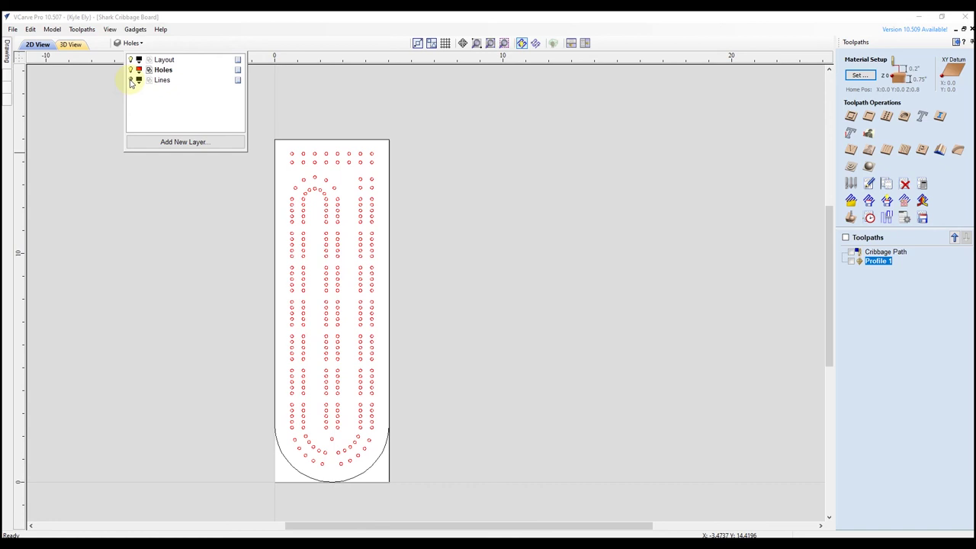
left_click(130, 80)
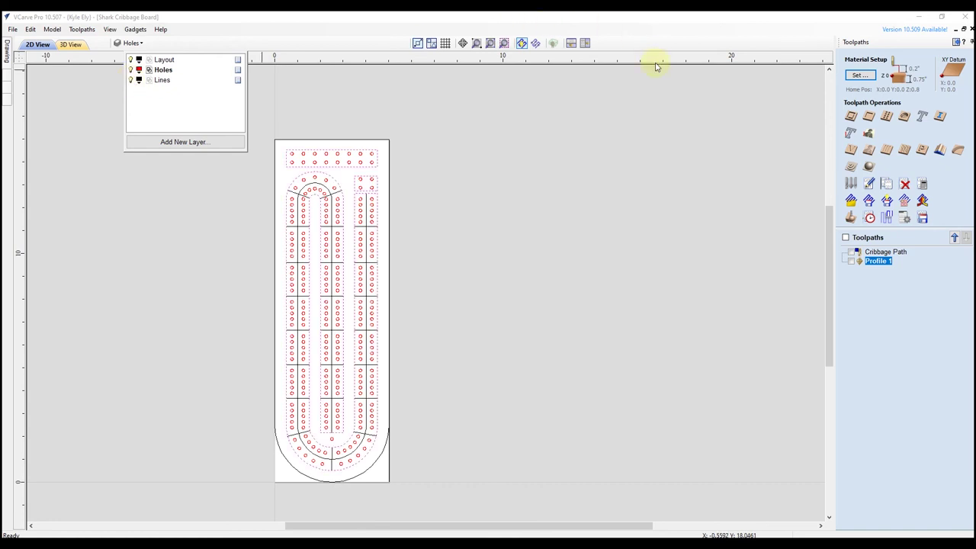
Reopen the Profile 1 toolpath with advanced options shown, and select all vectors on the Lines layer for it
double_click(879, 263)
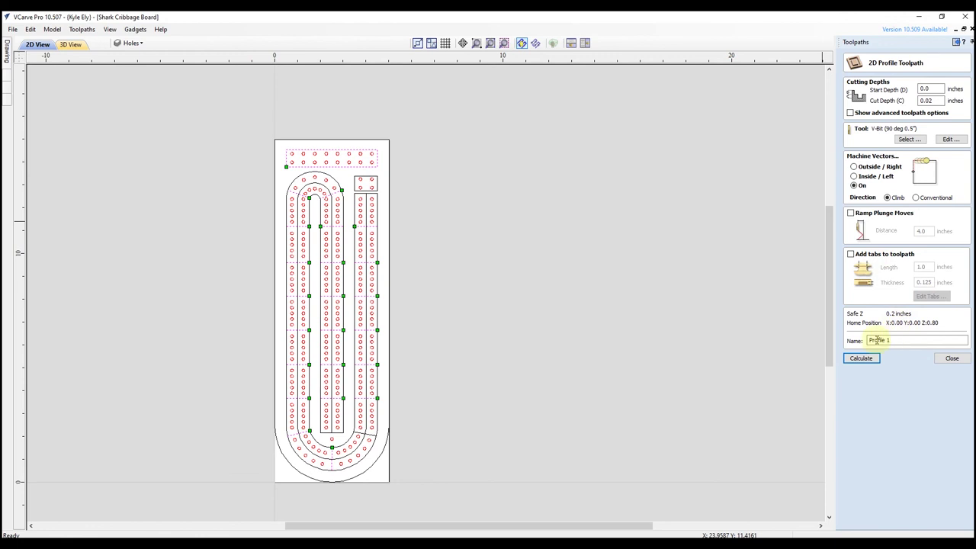
left_click(850, 112)
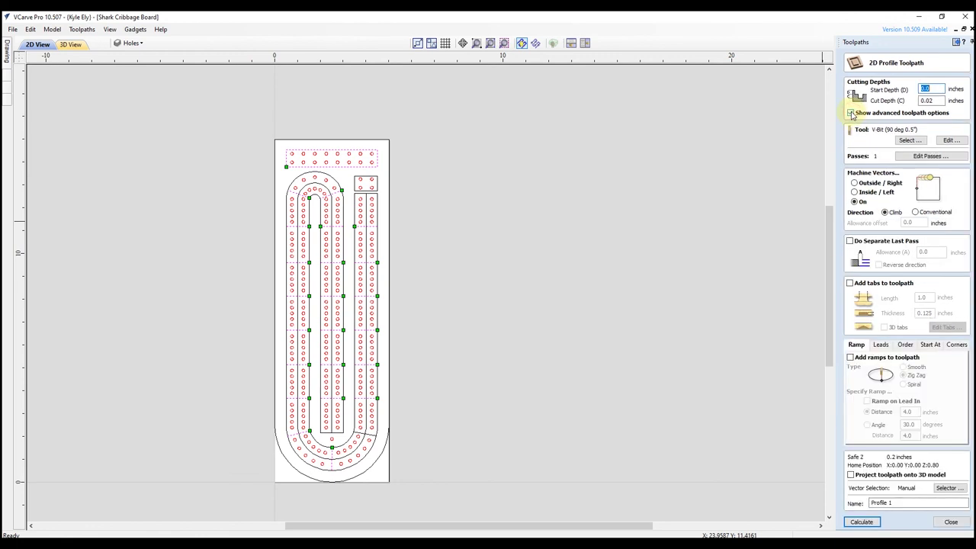
left_click(946, 488)
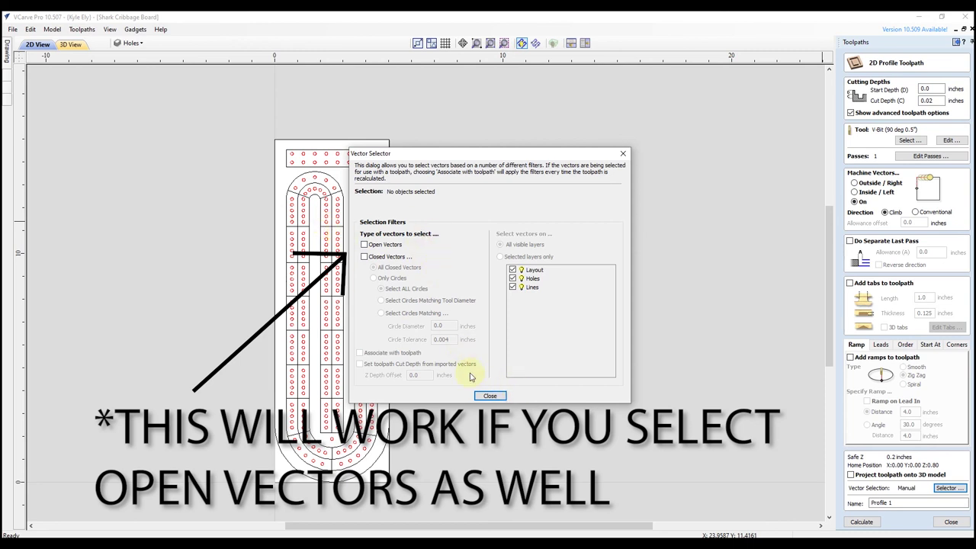
left_click(497, 396)
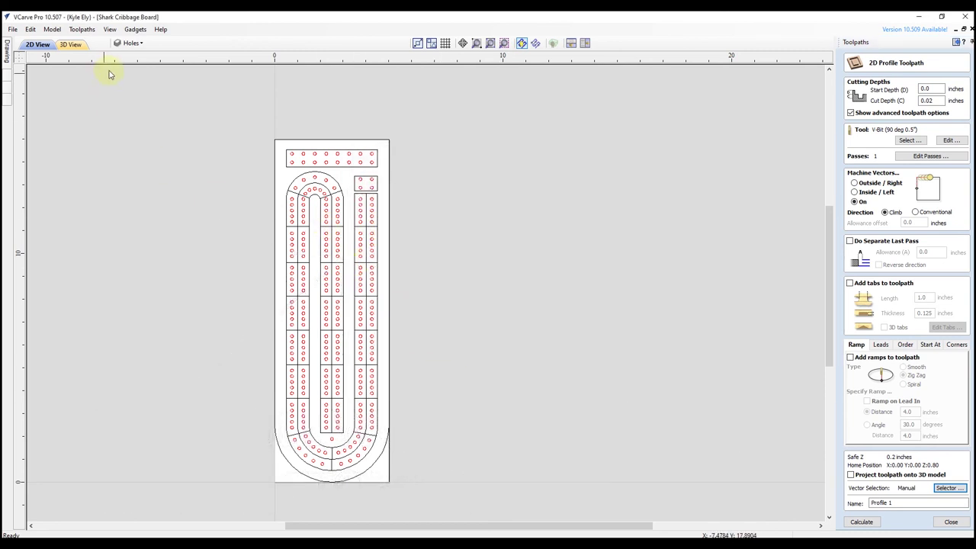
left_click(131, 44)
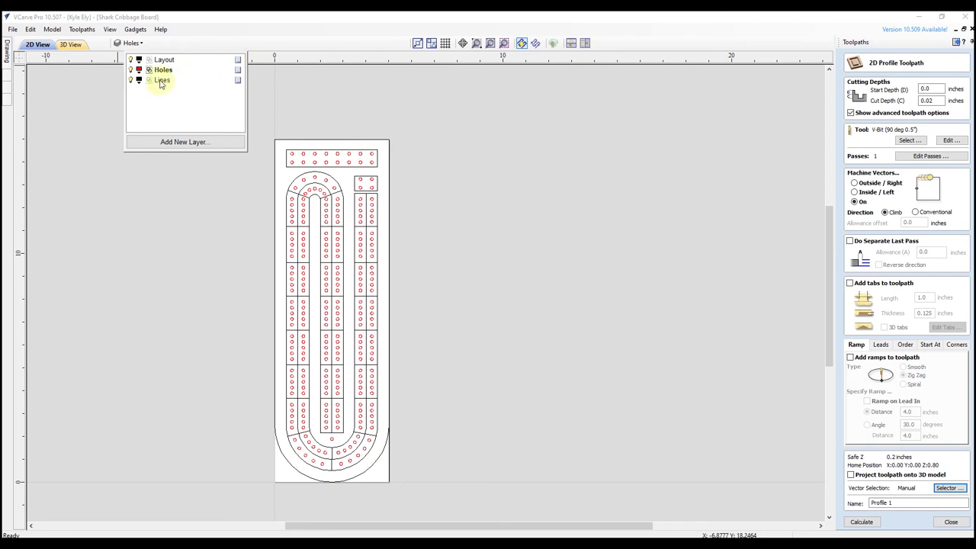
right_click(161, 84)
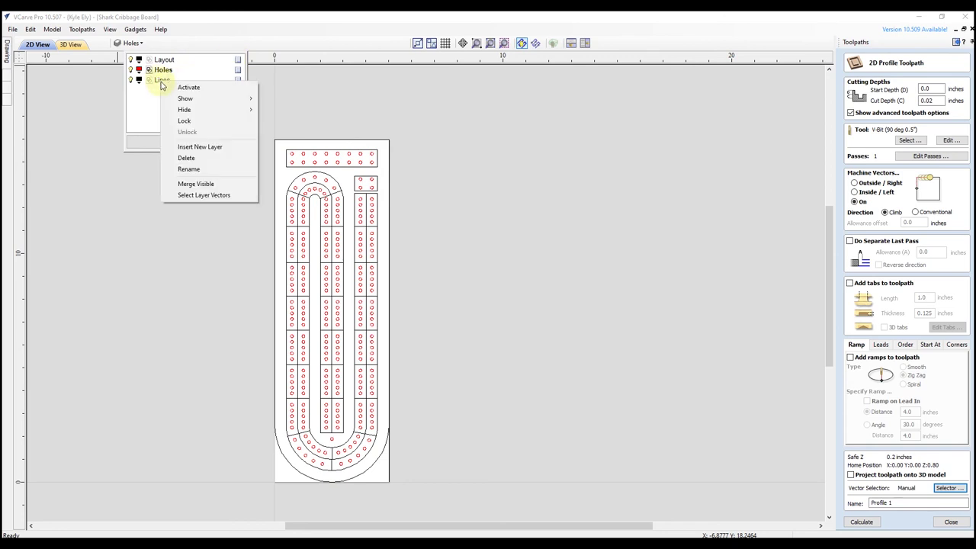
left_click(204, 195)
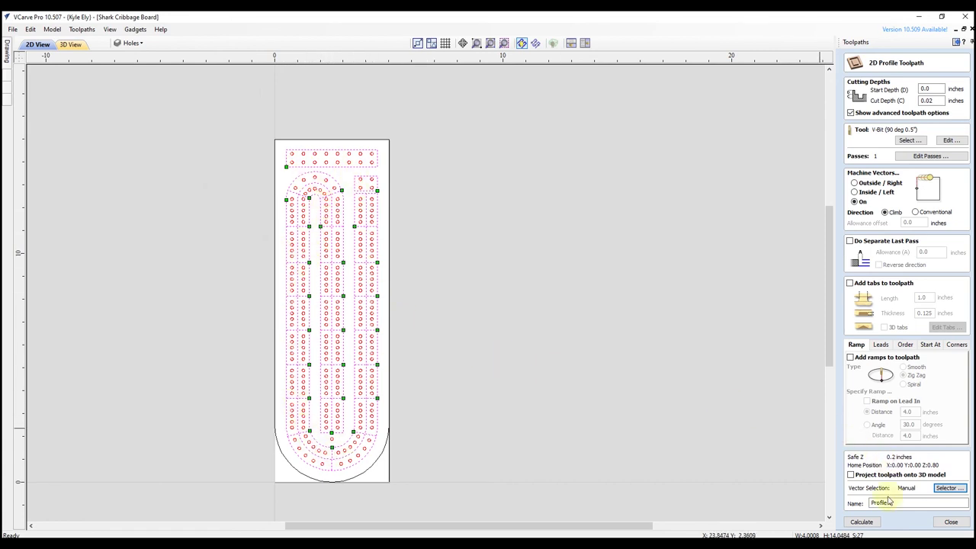
Calculate the Profile 1 toolpath, simulate its cut on the board, and examine the engraved lines up close
left_click(870, 524)
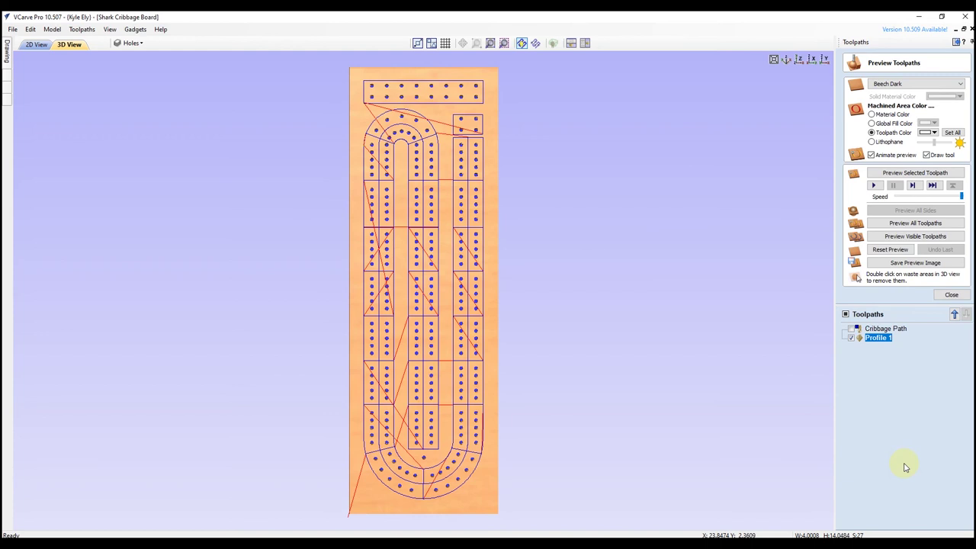
left_click(916, 175)
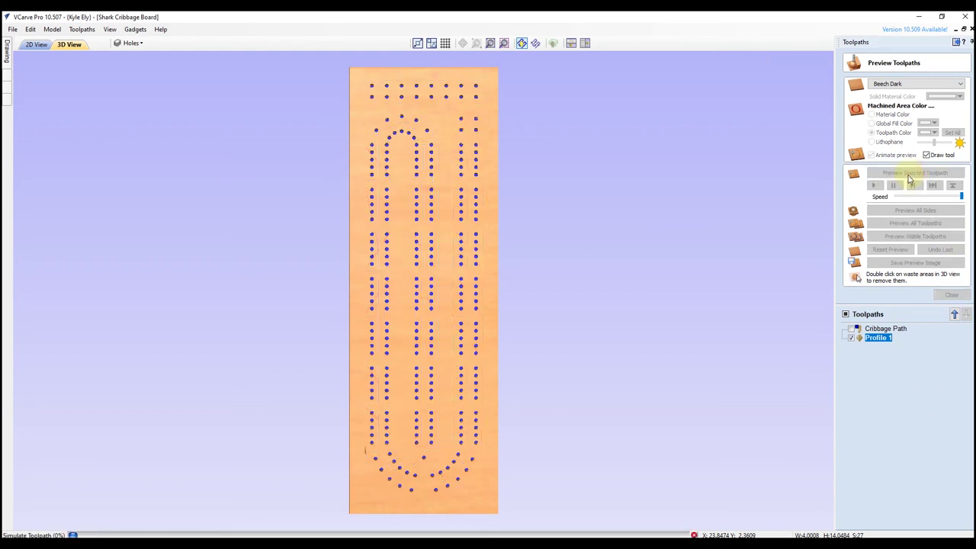
left_click_drag(389, 394, 407, 270)
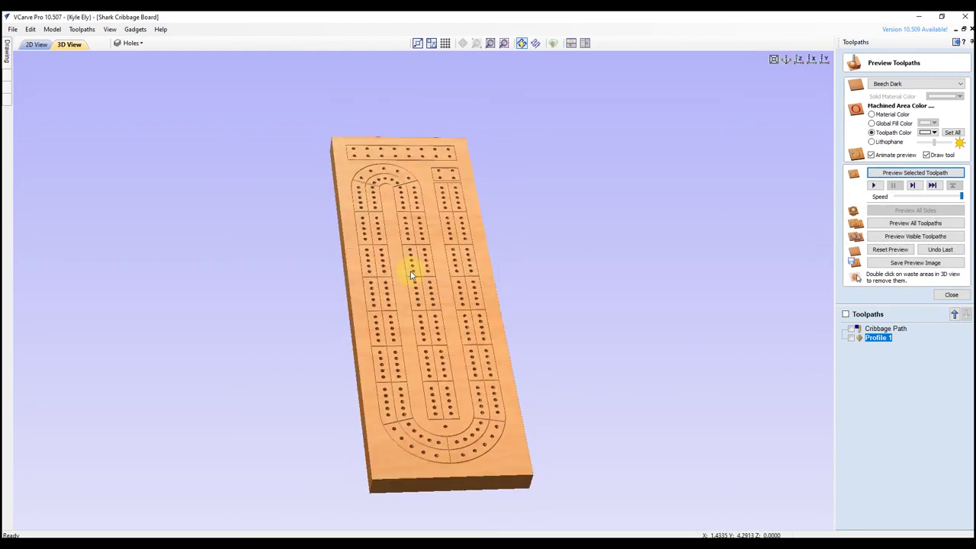
scroll(454, 456, "up", 5)
scroll(434, 279, "down", 3)
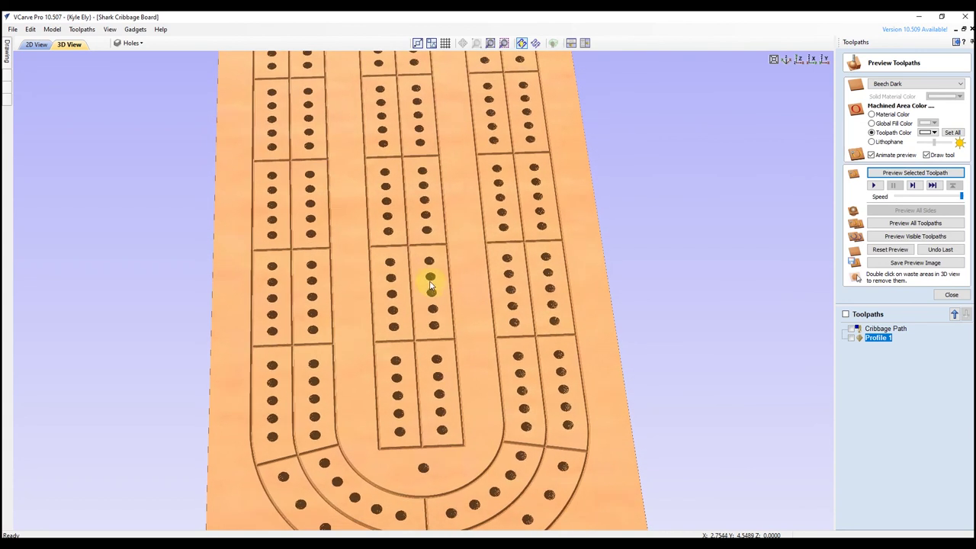
scroll(392, 277, "down", 3)
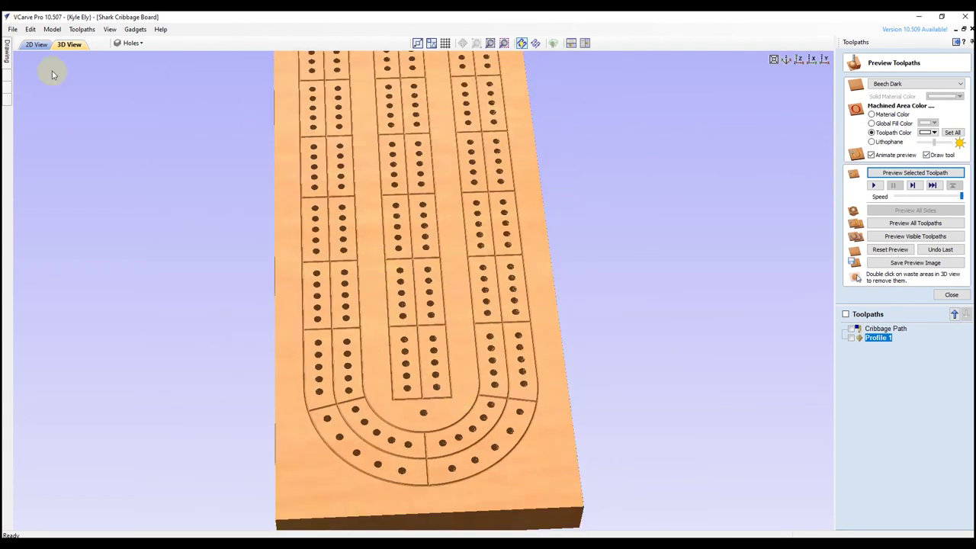
Start a new profile toolpath on the board's rounded outline, machining outside the vector
left_click(34, 45)
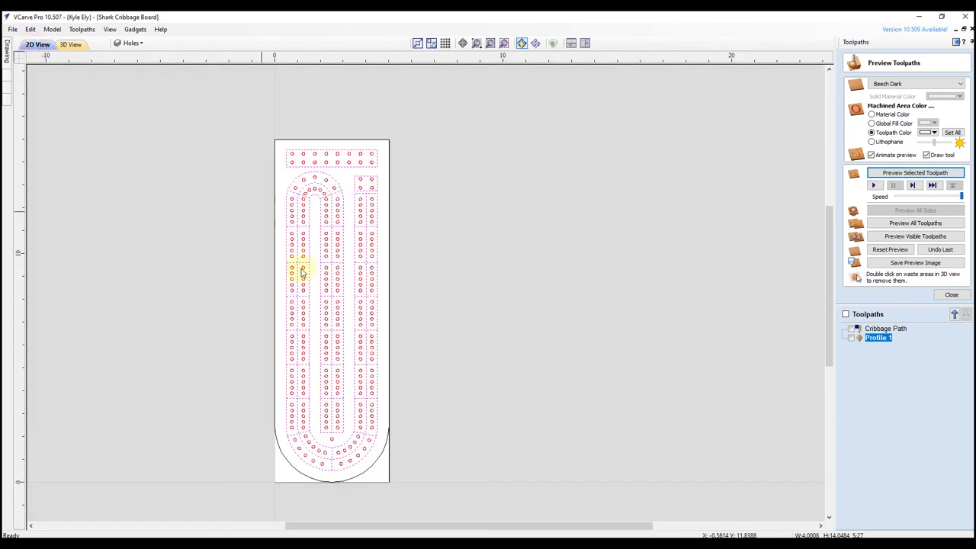
left_click(376, 465)
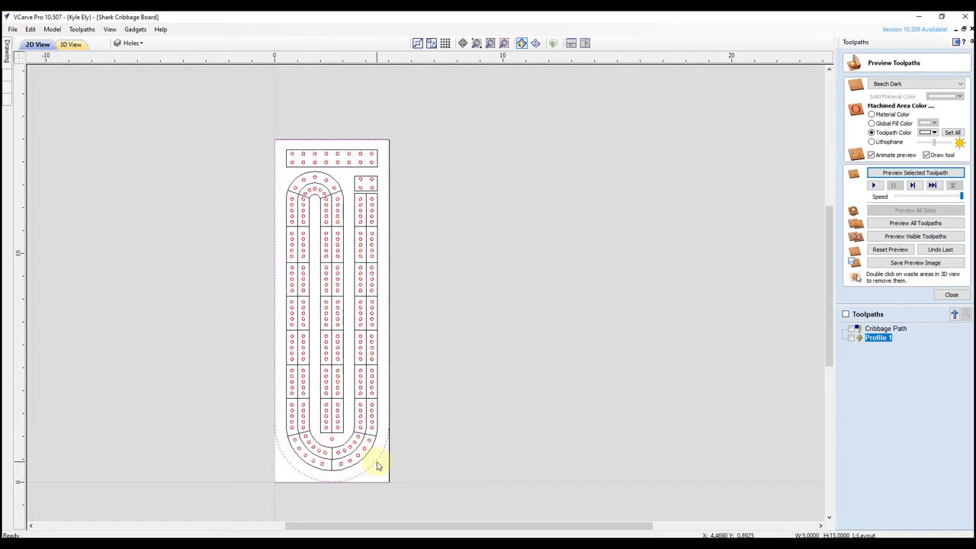
left_click(951, 294)
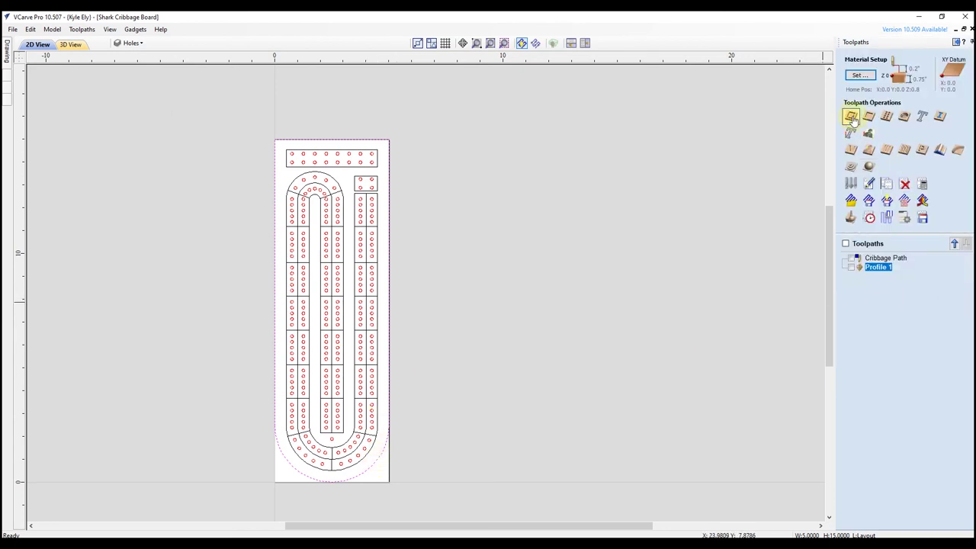
left_click(851, 116)
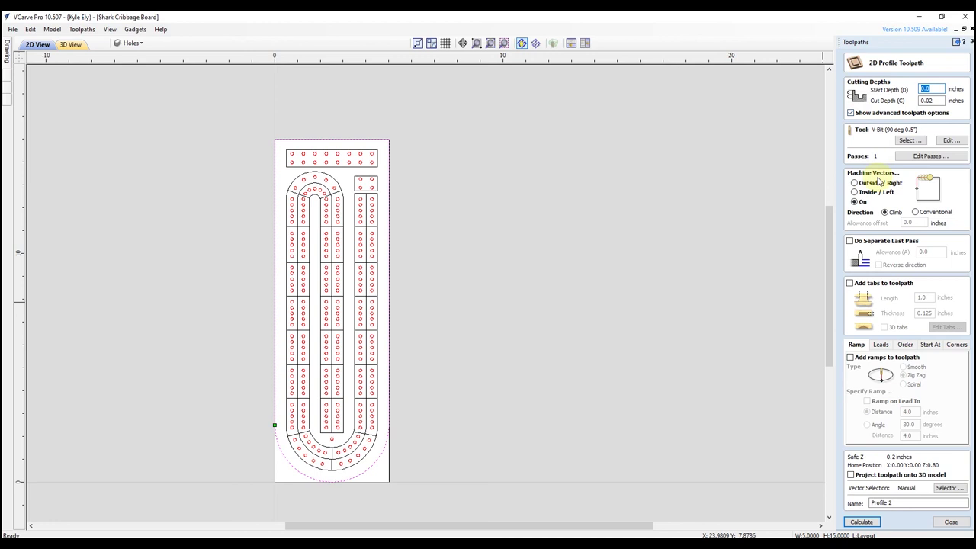
left_click(855, 183)
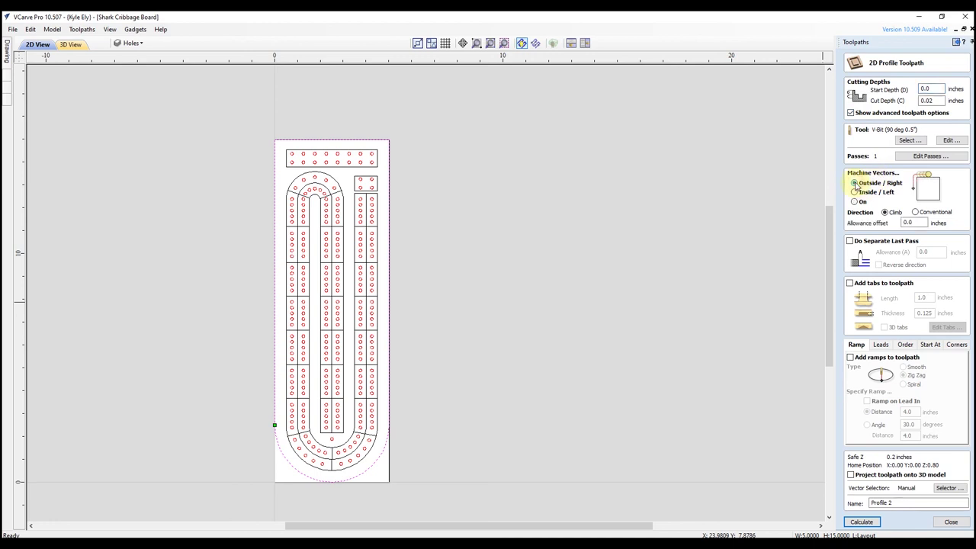
Assign the End Mill (0.25 inch) and a 0.75 inch cut depth to the outline profile, and calculate the toolpath
left_click(907, 141)
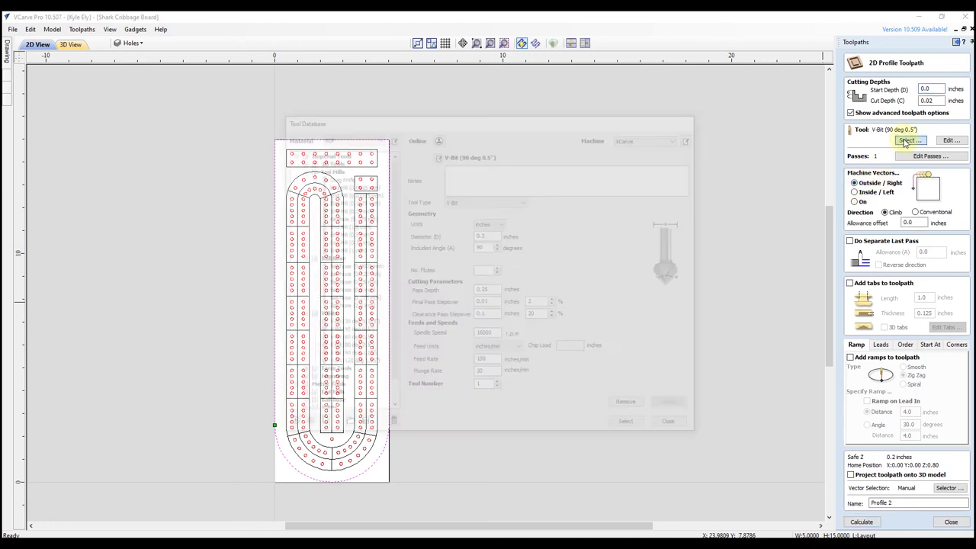
left_click(350, 210)
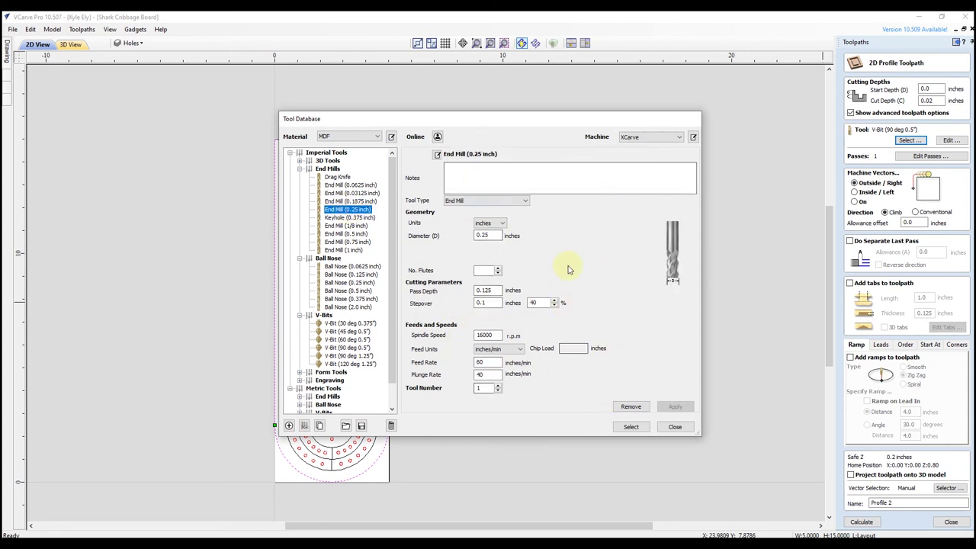
left_click(633, 428)
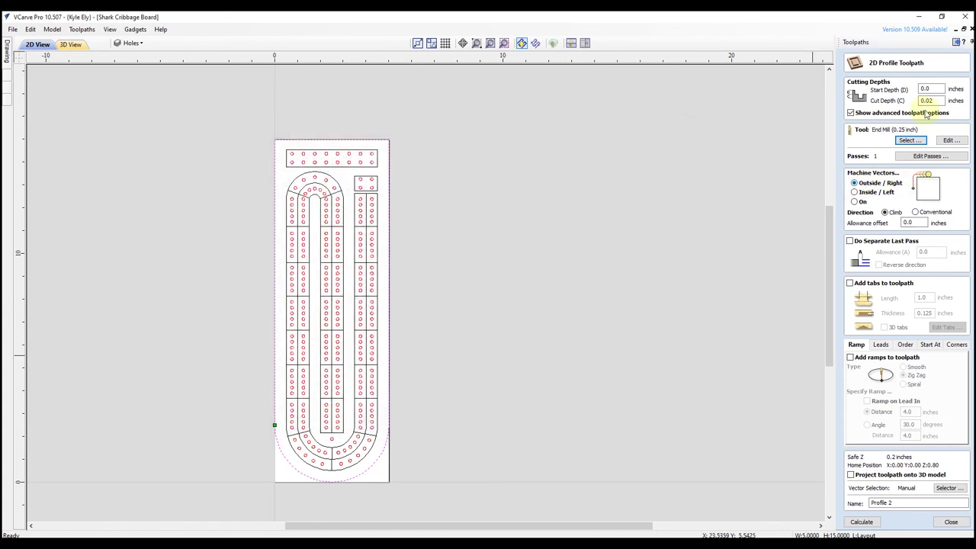
double_click(938, 100)
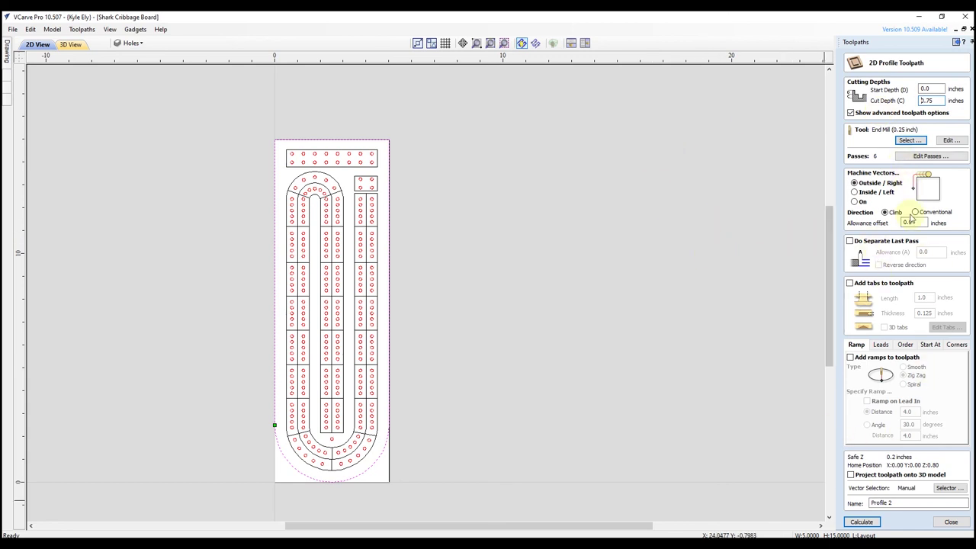
left_click(861, 523)
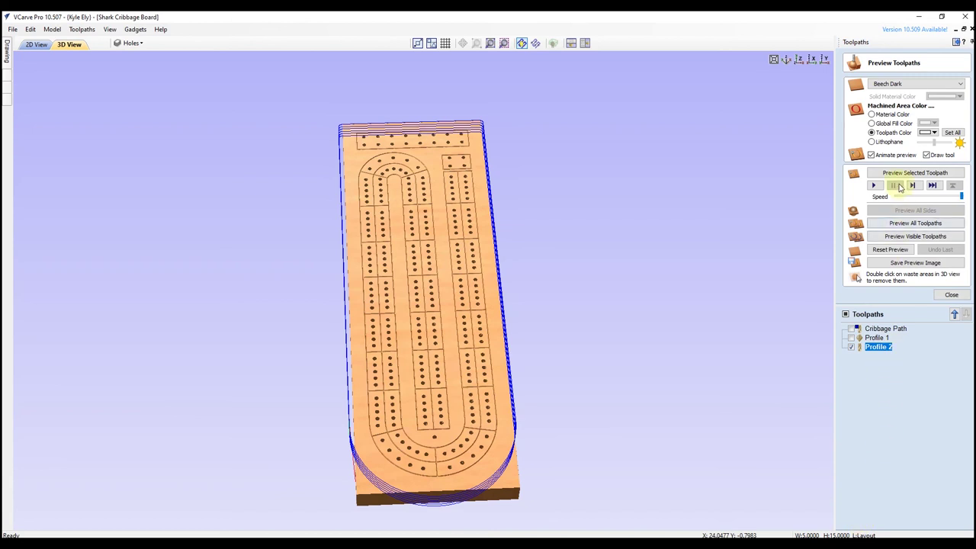
Simulate the Profile 2 cutout and remove the two waste corner pieces beside the rounded end from the 3D preview
left_click(899, 175)
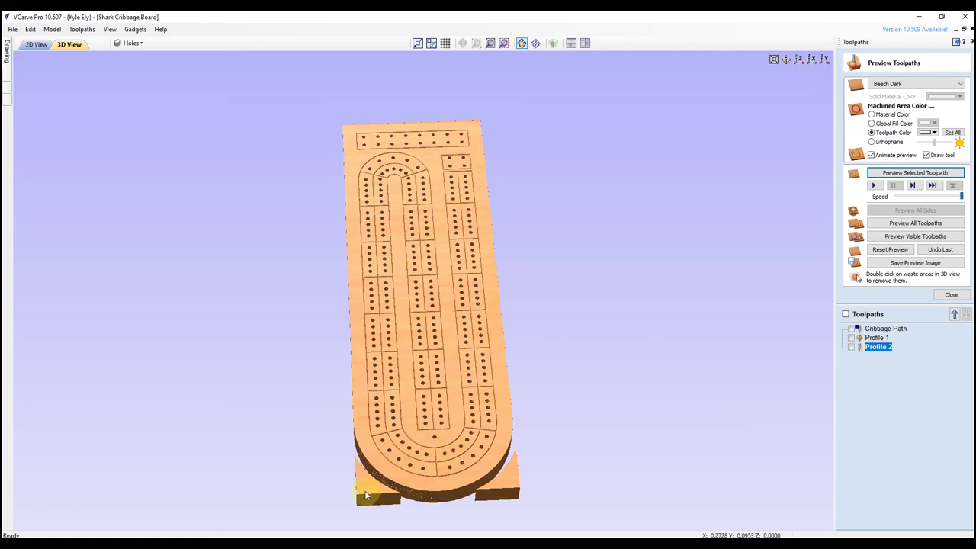
double_click(365, 496)
double_click(495, 484)
Examine the drilled holes and engraved lines of the cut-out board up close in the 3D preview
left_click_drag(492, 418, 430, 387)
scroll(458, 242, "up", 5)
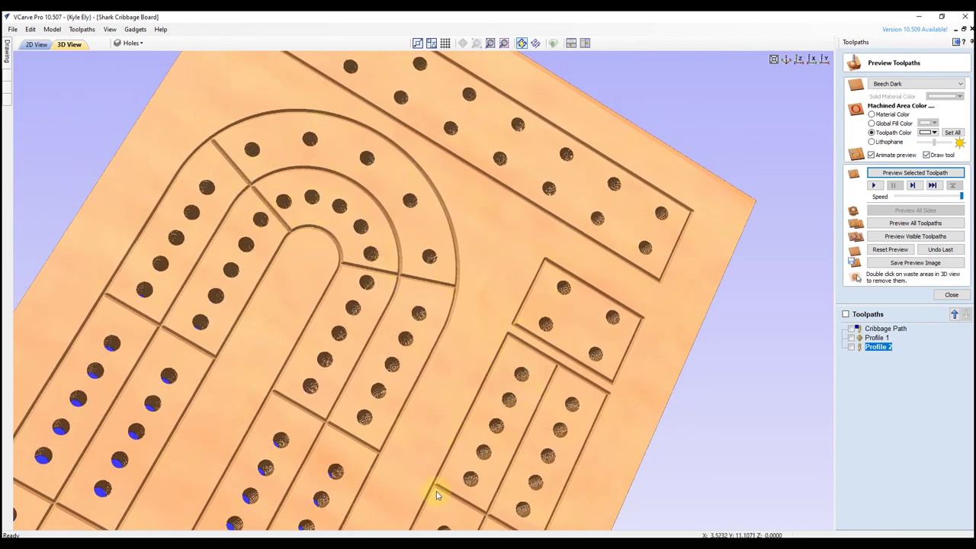
scroll(381, 382, "down", 3)
scroll(501, 215, "up", 2)
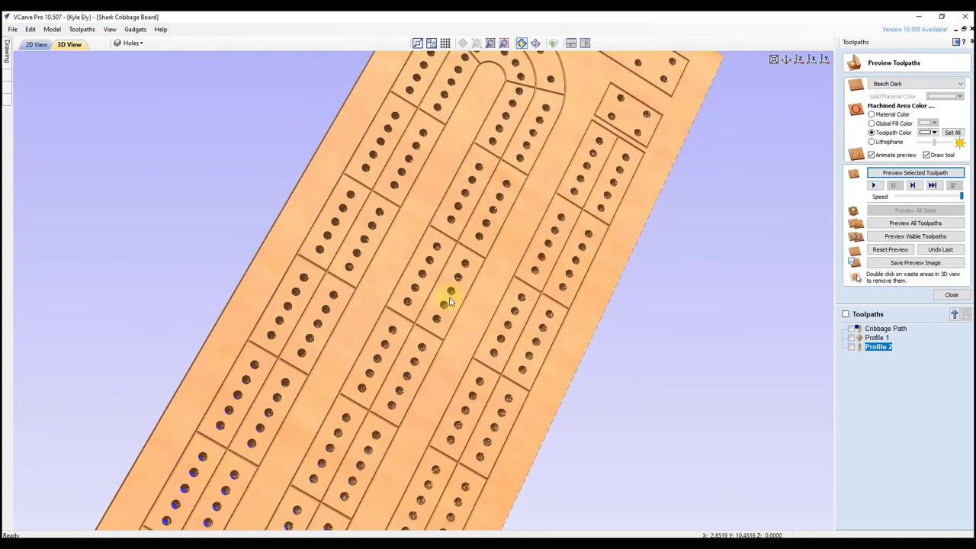
left_click_drag(500, 215, 506, 196)
scroll(505, 200, "up", 3)
scroll(347, 285, "up", 2)
left_click_drag(347, 285, 329, 331)
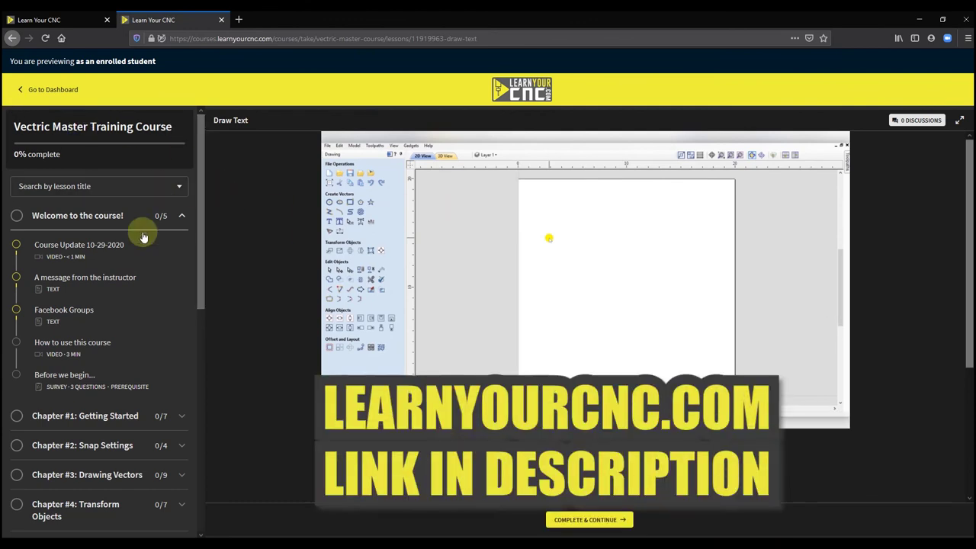
Switch to the Vectric Master Training Course page in the browser and look through the lessons of Chapters #1 to #5
left_click(107, 416)
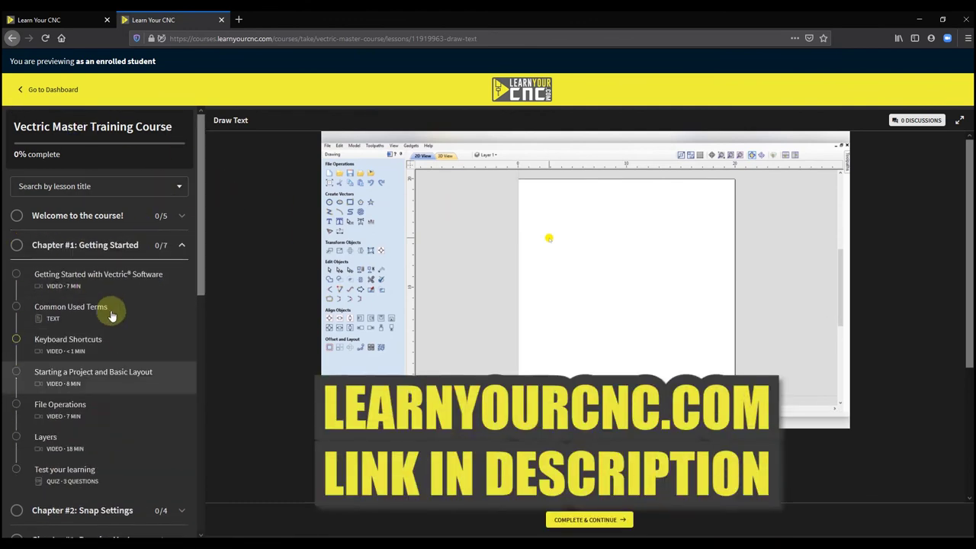
scroll(122, 336, "down", 3)
left_click(127, 331)
scroll(127, 335, "down", 1)
left_click(127, 259)
scroll(116, 275, "down", 5)
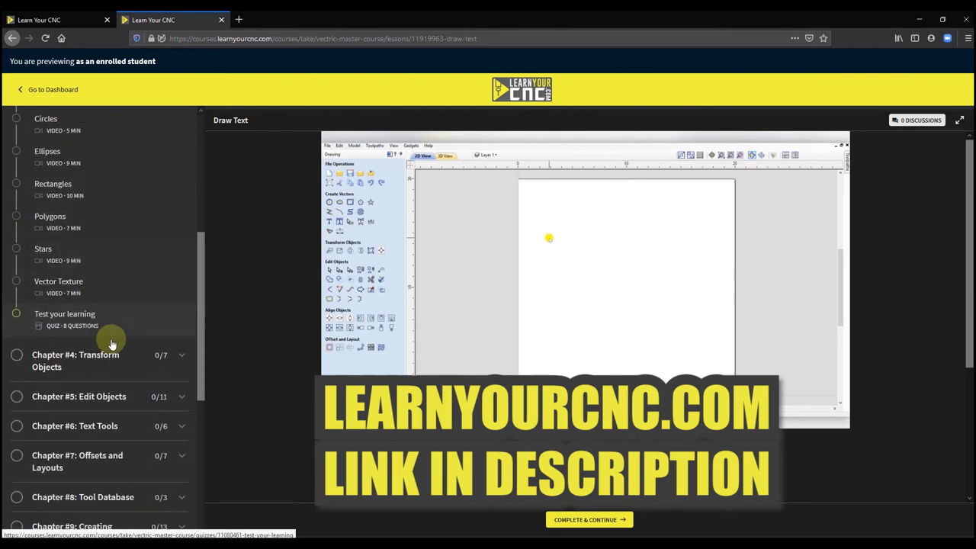
left_click(116, 336)
scroll(125, 263, "down", 3)
left_click(125, 308)
scroll(120, 359, "down", 3)
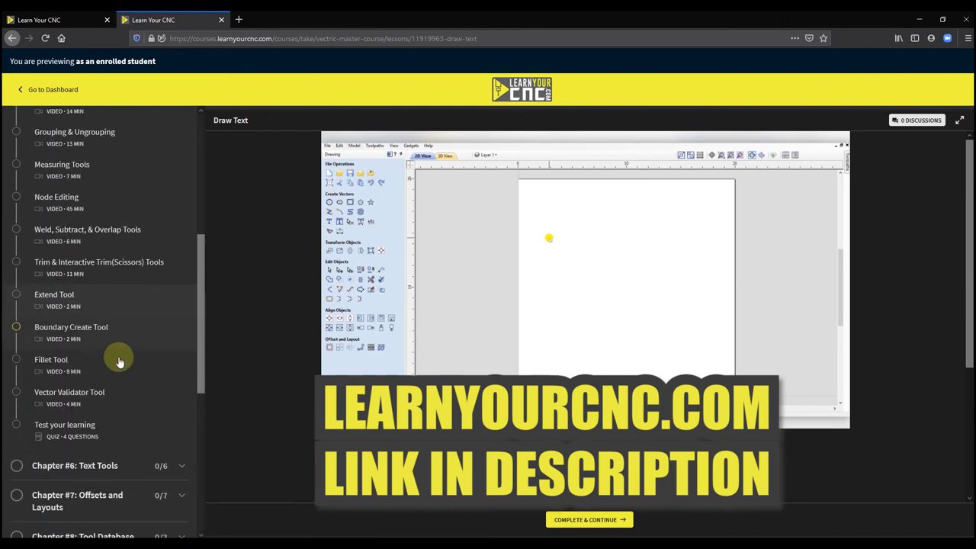
Look through the course lessons of Chapters #6 to #9, from Text Tools to Creating Toolpaths
scroll(115, 366, "down", 3)
left_click(120, 283)
scroll(126, 279, "down", 2)
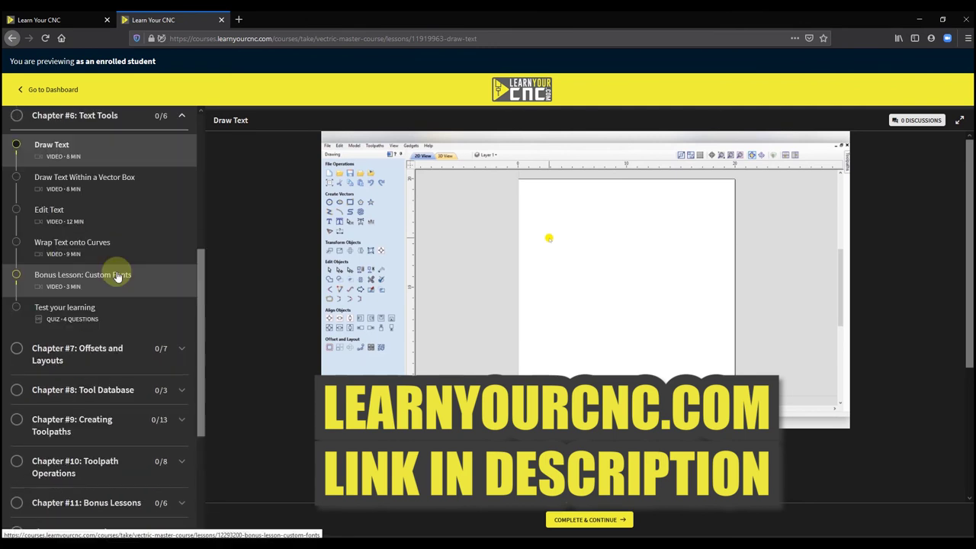
scroll(122, 290, "down", 1)
left_click(122, 294)
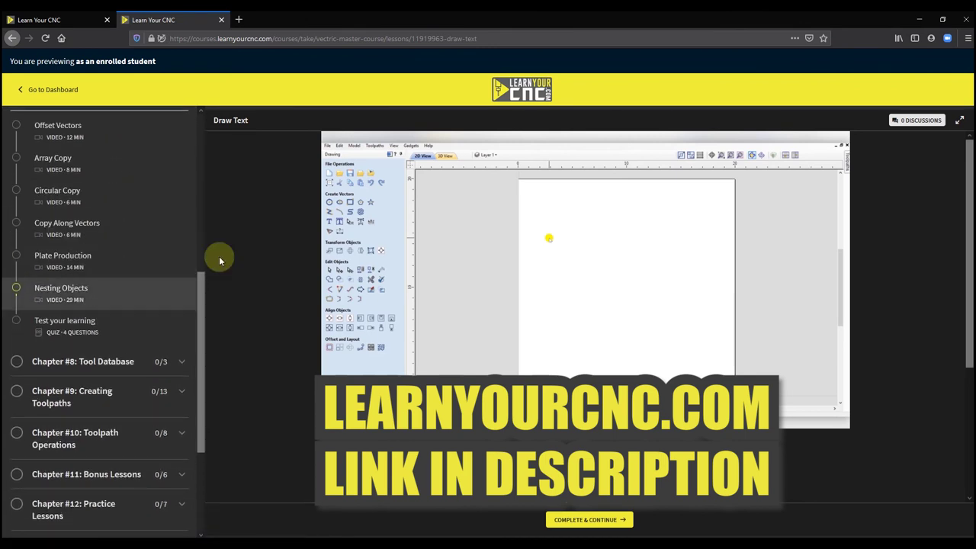
left_click(122, 360)
scroll(113, 368, "down", 2)
scroll(114, 320, "down", 2)
left_click(114, 264)
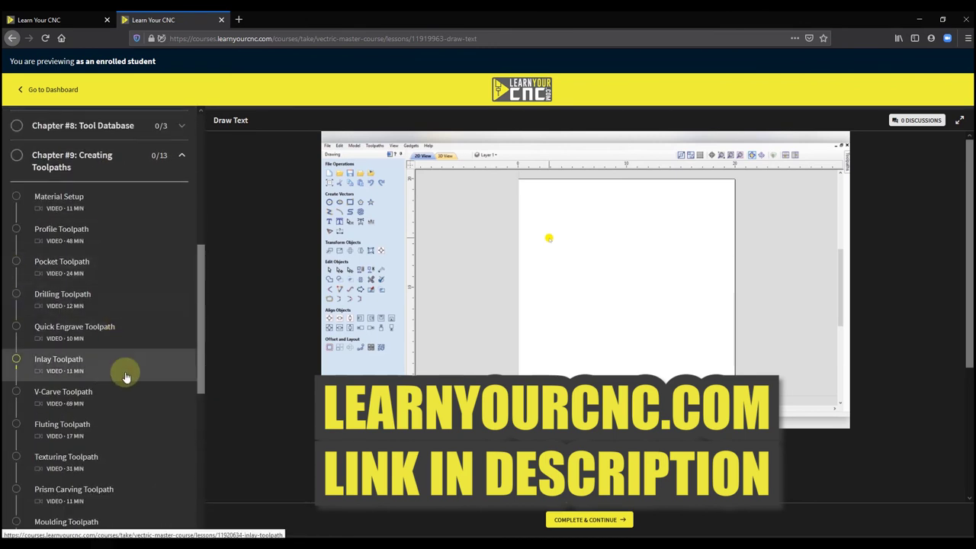